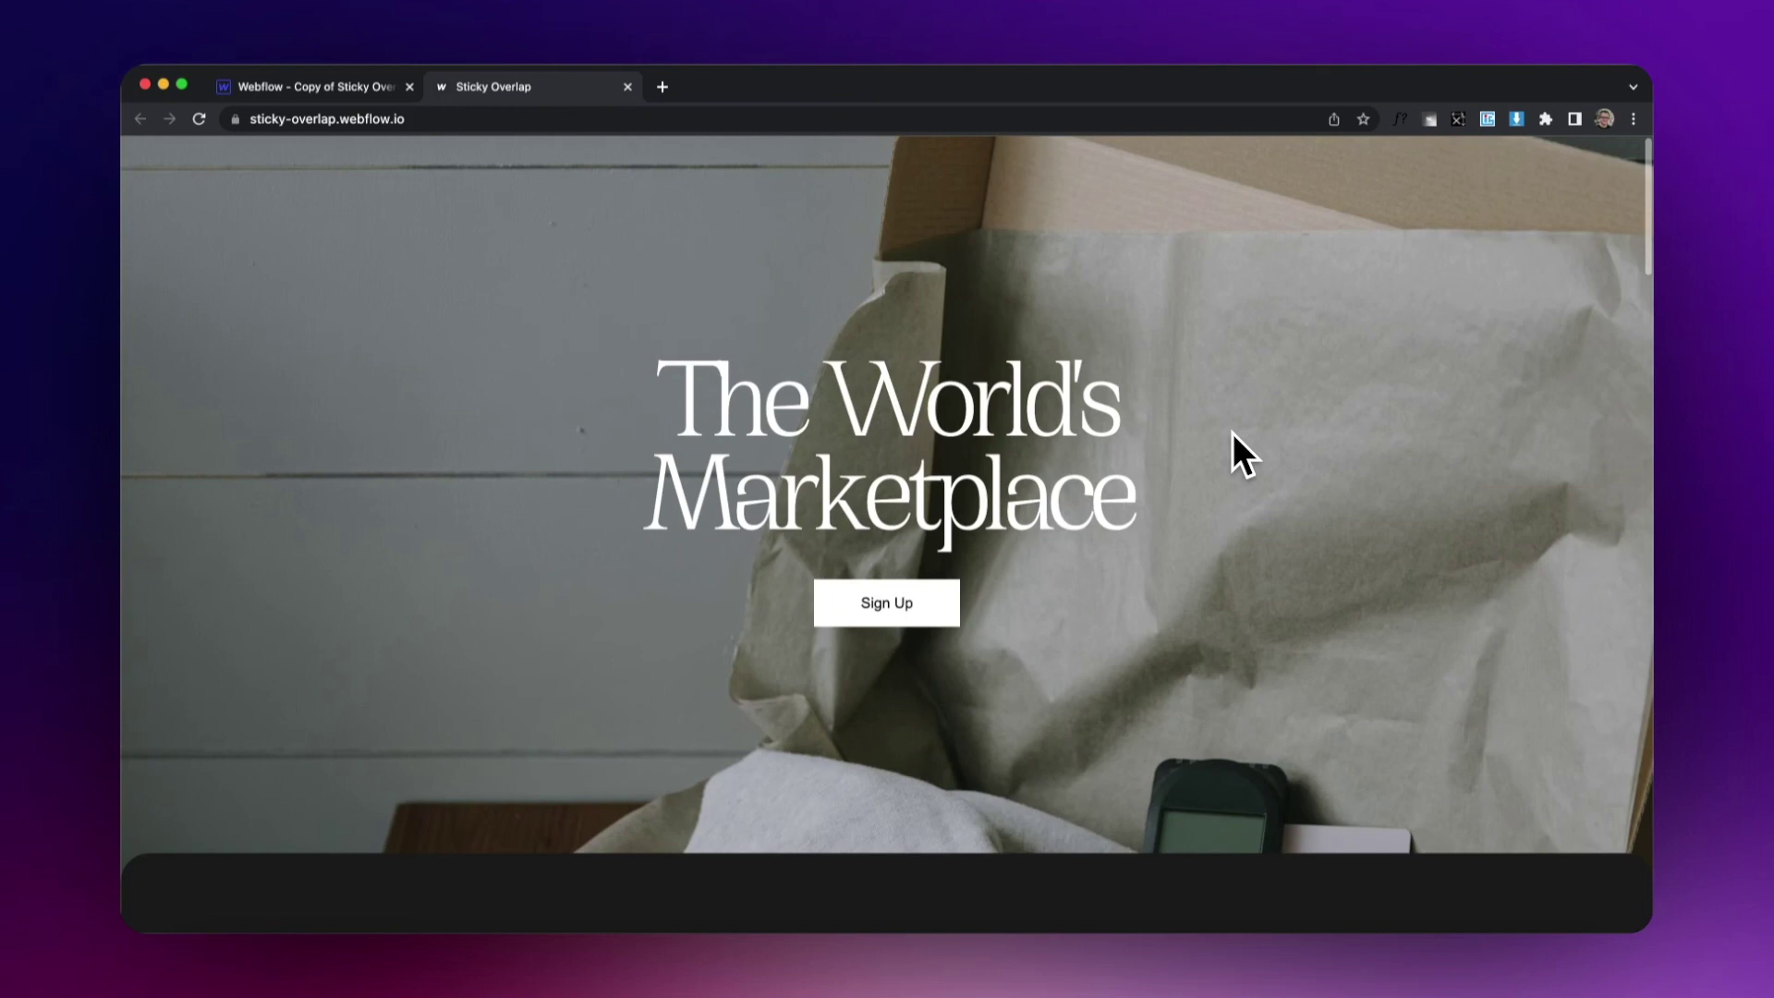
- Scroll the published site from the hero through the dark cards to the footer, then return to the Designer
scroll(1233, 432, "up", 2)
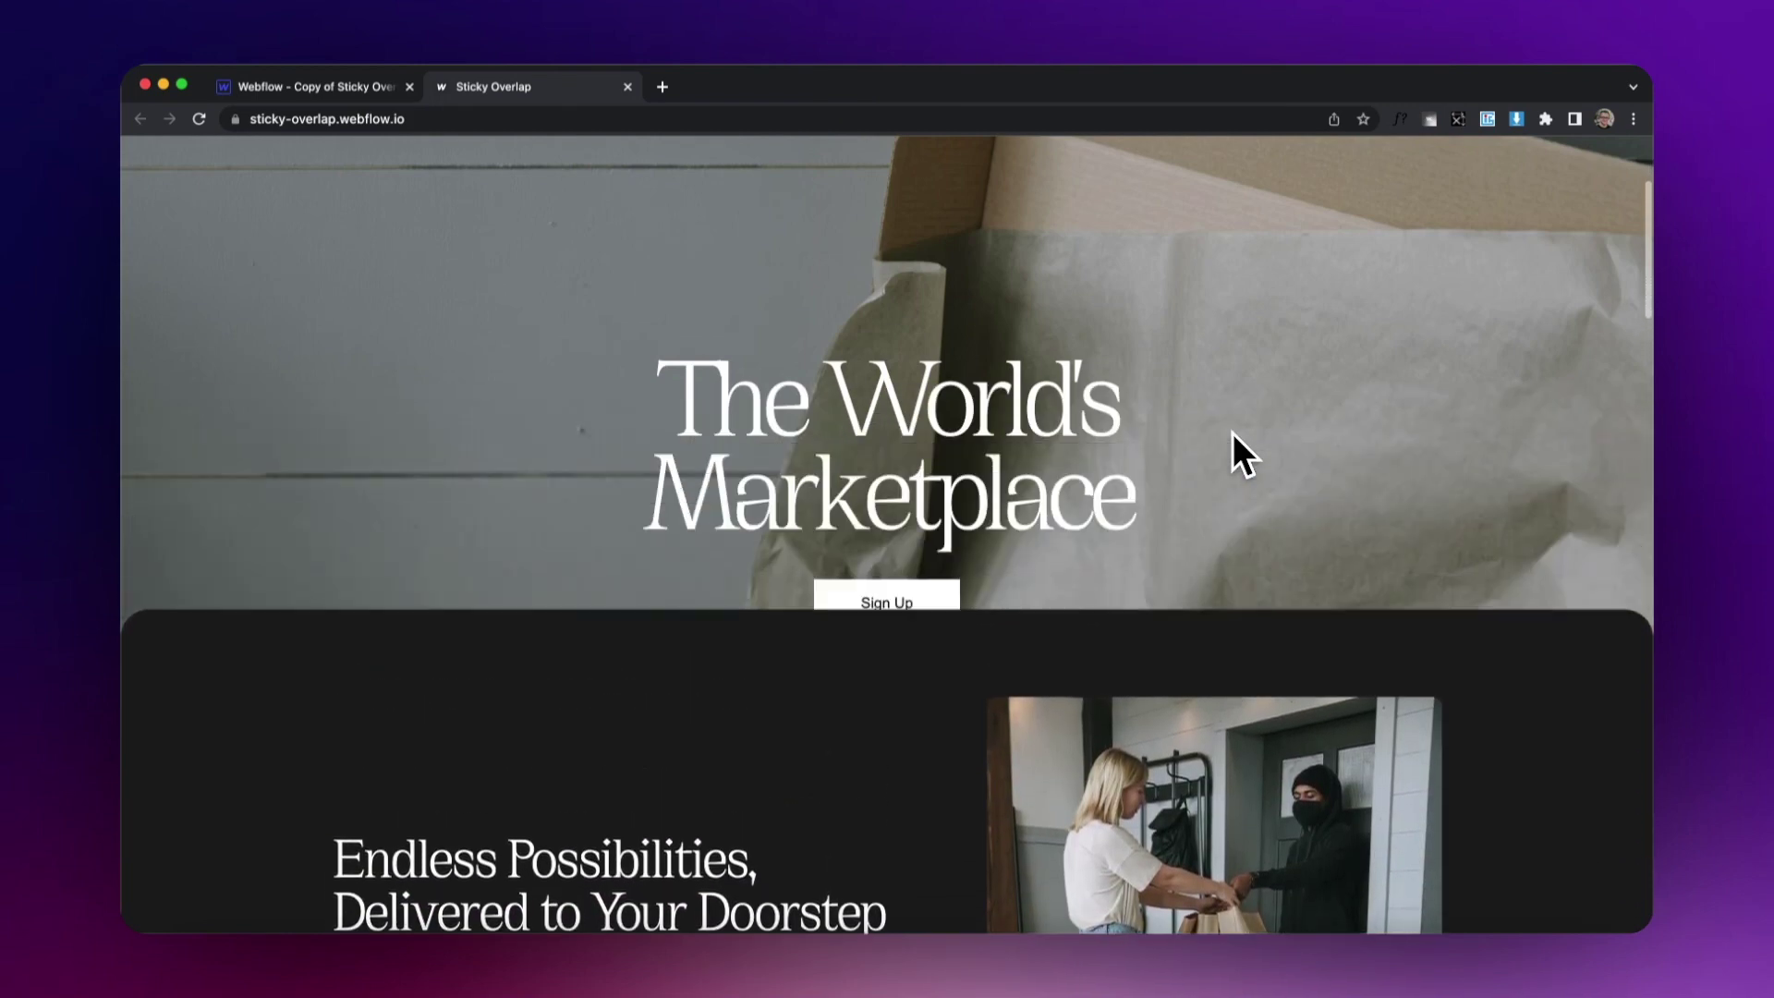
scroll(1232, 433, "down", 10)
scroll(1232, 432, "down", 5)
scroll(1232, 432, "up", 3)
scroll(1233, 432, "down", 5)
scroll(1235, 437, "down", 10)
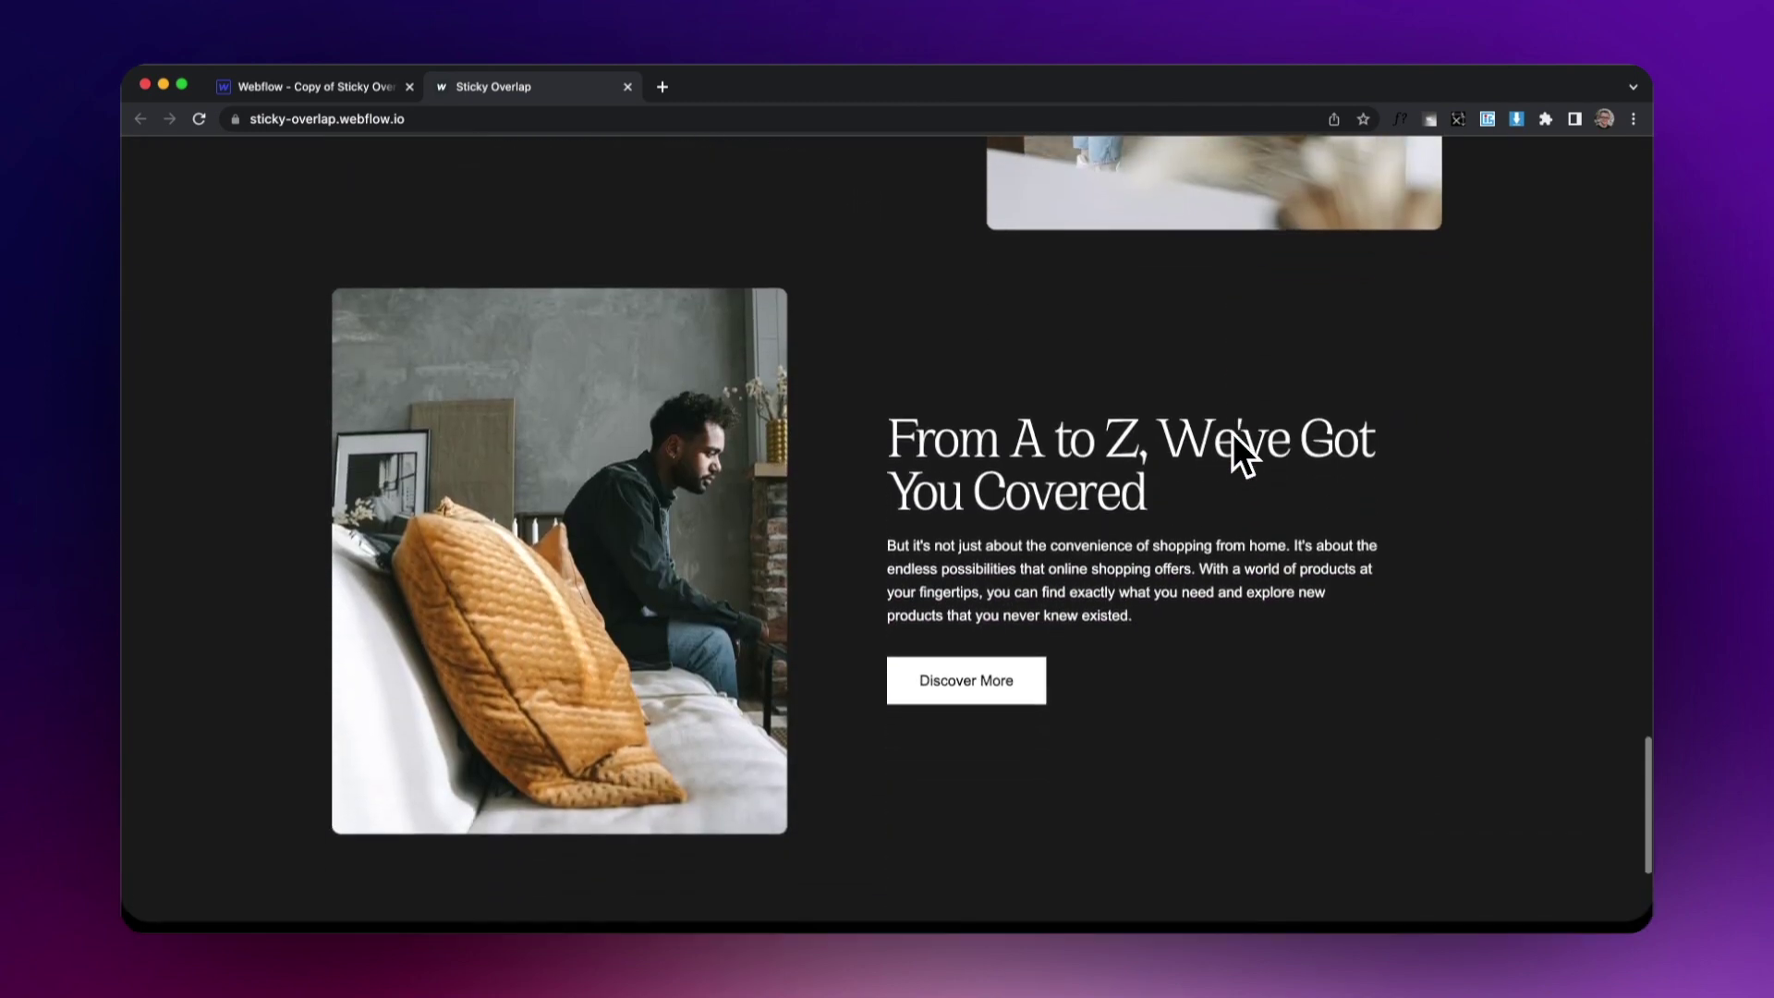
scroll(1232, 432, "down", 5)
scroll(1232, 432, "up", 5)
scroll(1233, 432, "down", 5)
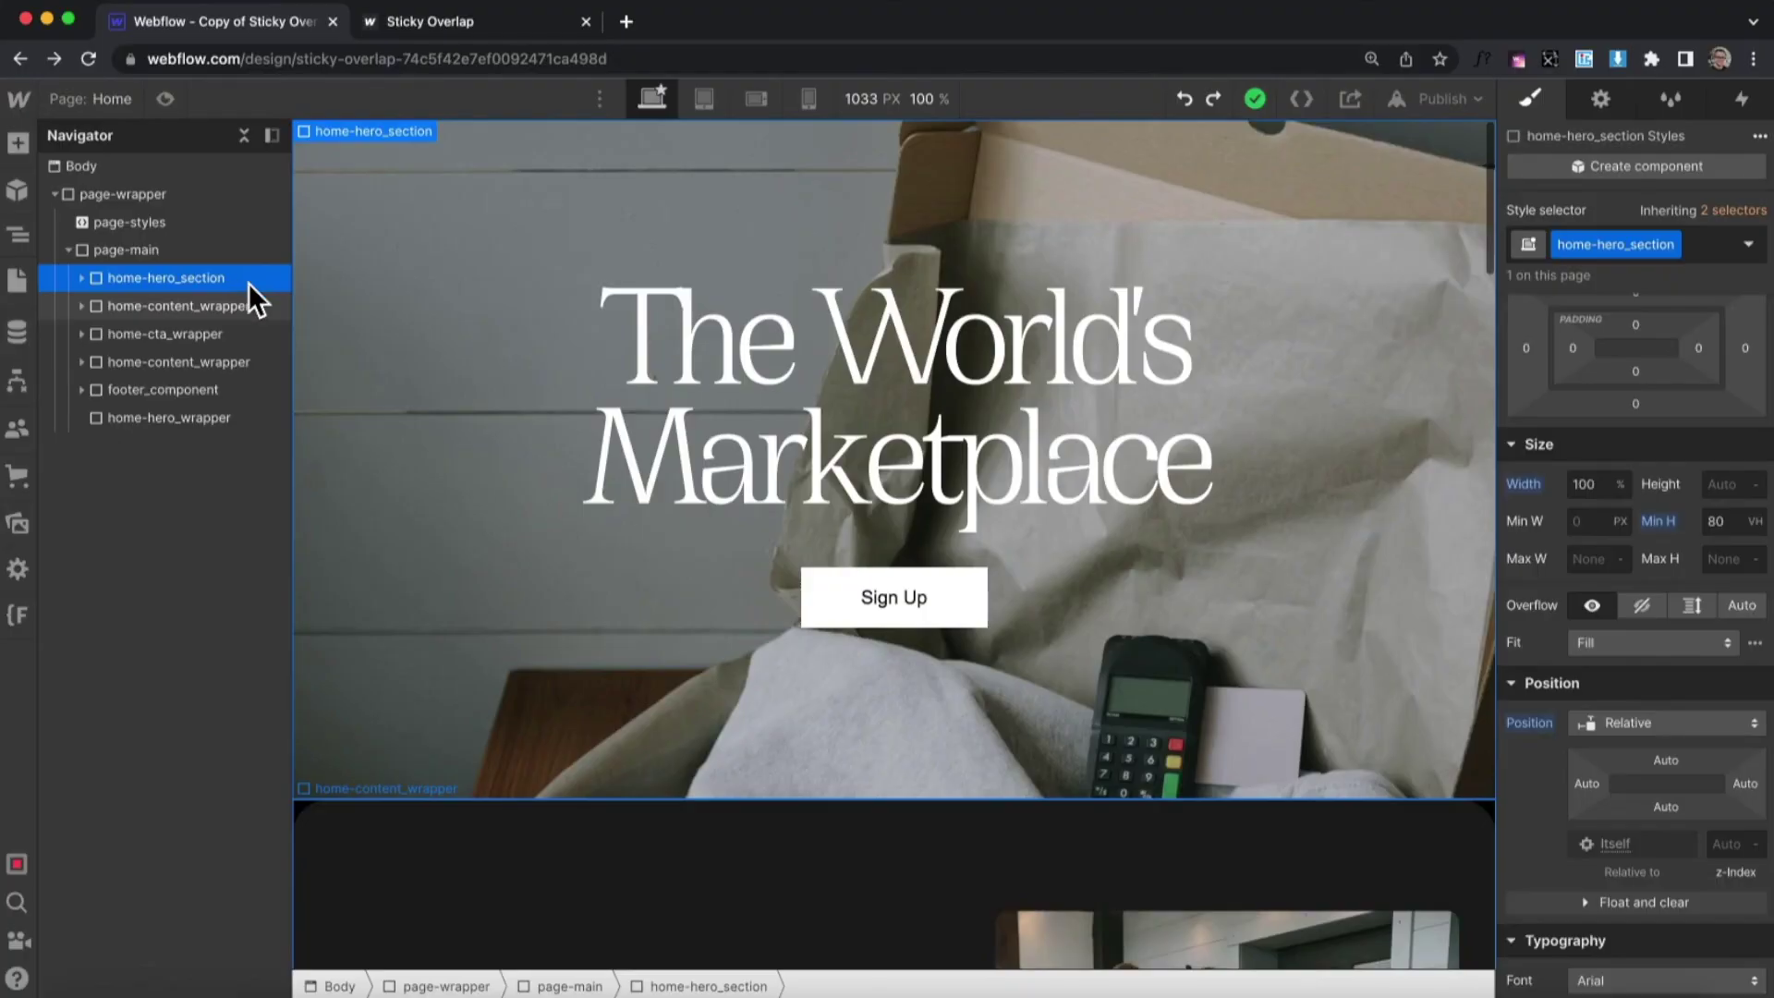
left_click(246, 306)
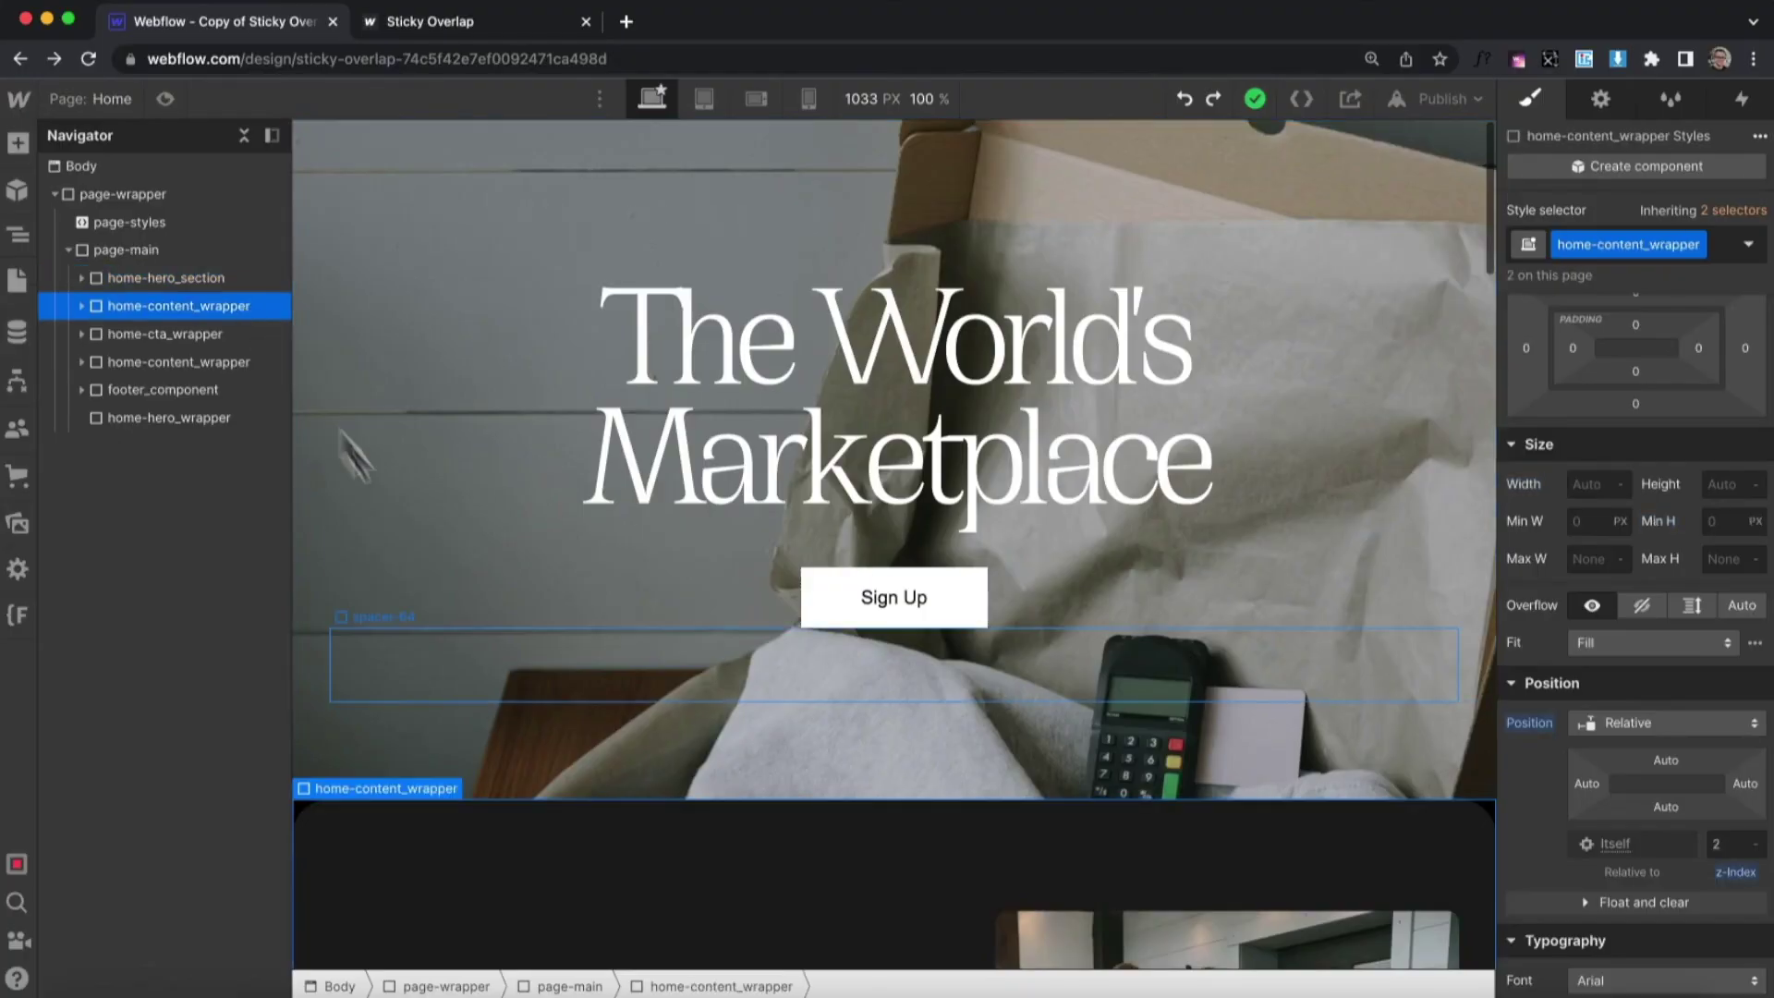
scroll(507, 708, "down", 1)
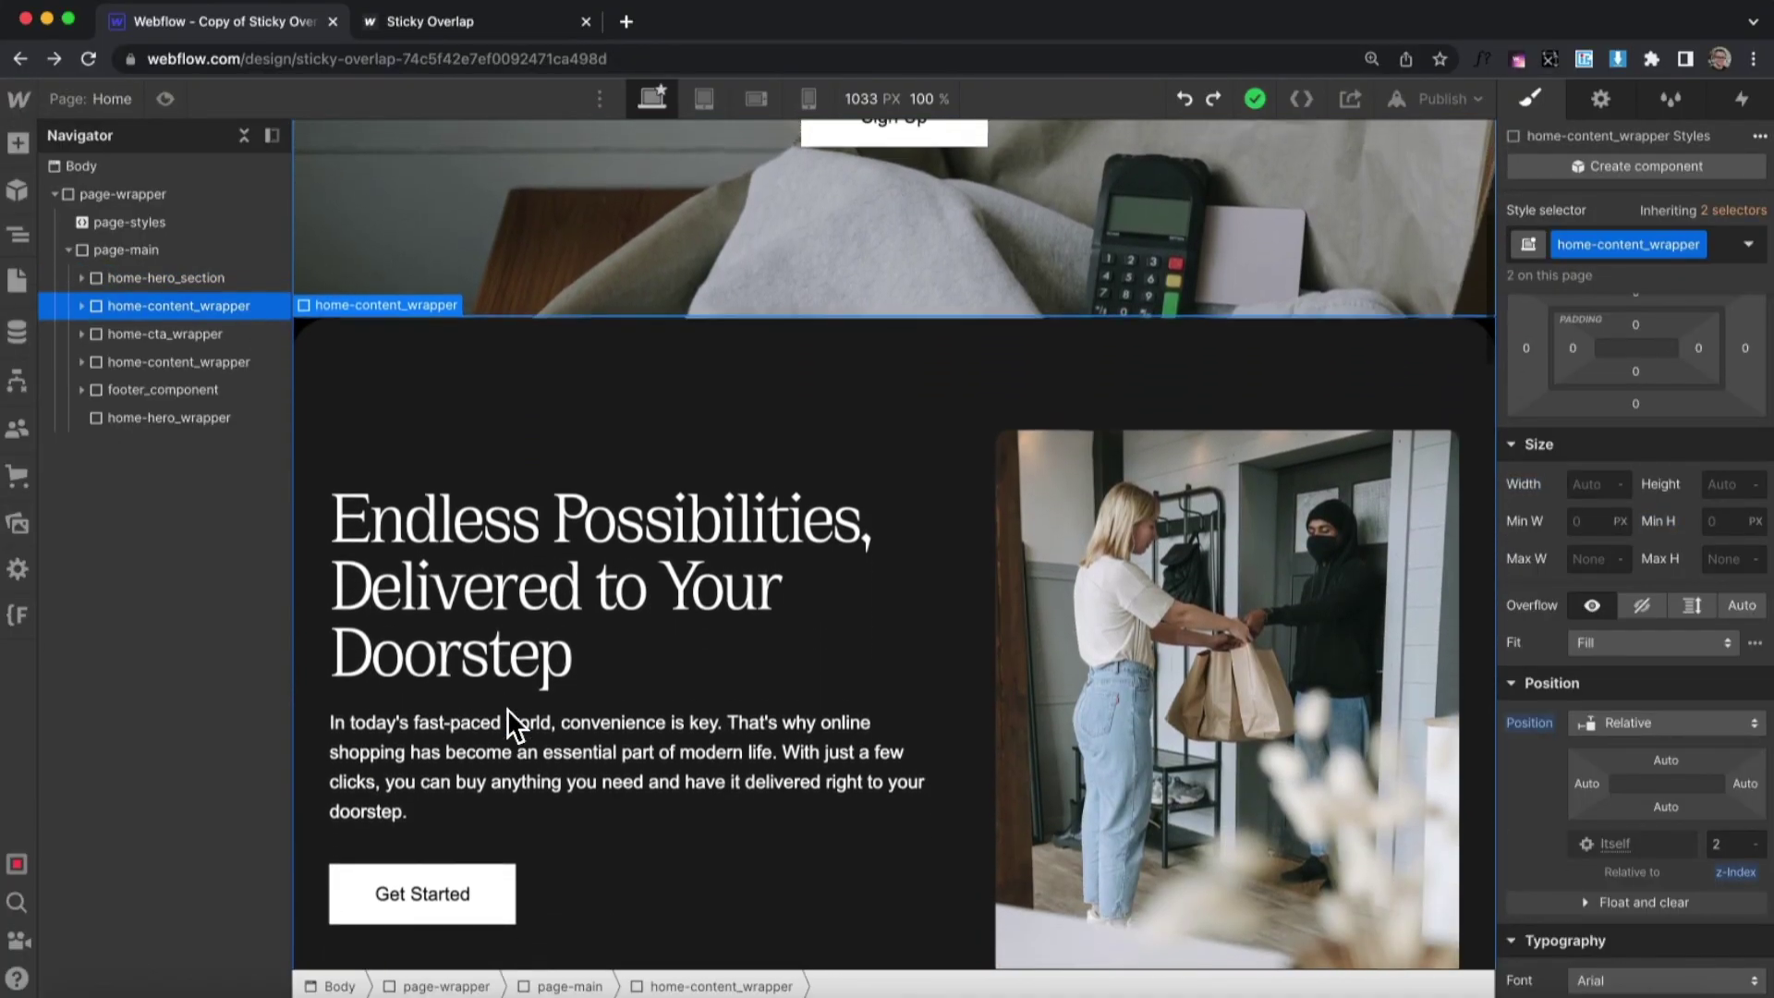
- Set home-hero_section's Position to Sticky with a top offset of 0
scroll(507, 708, "up", 5)
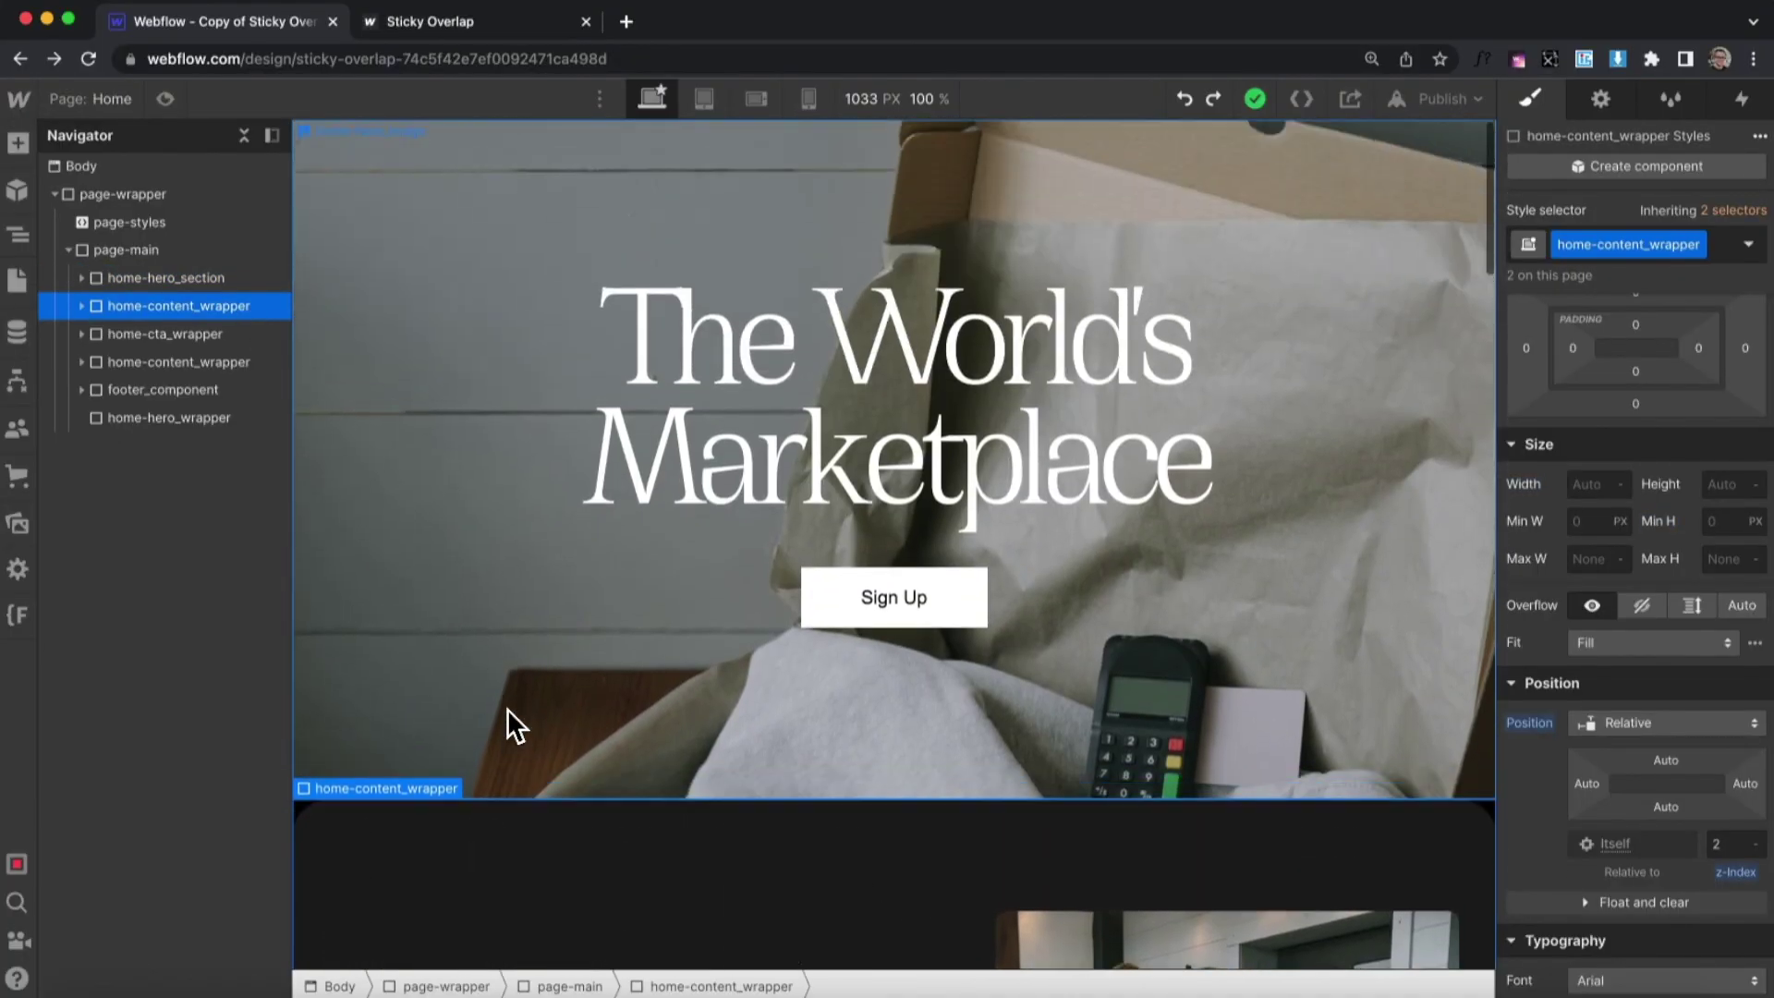
left_click(235, 281)
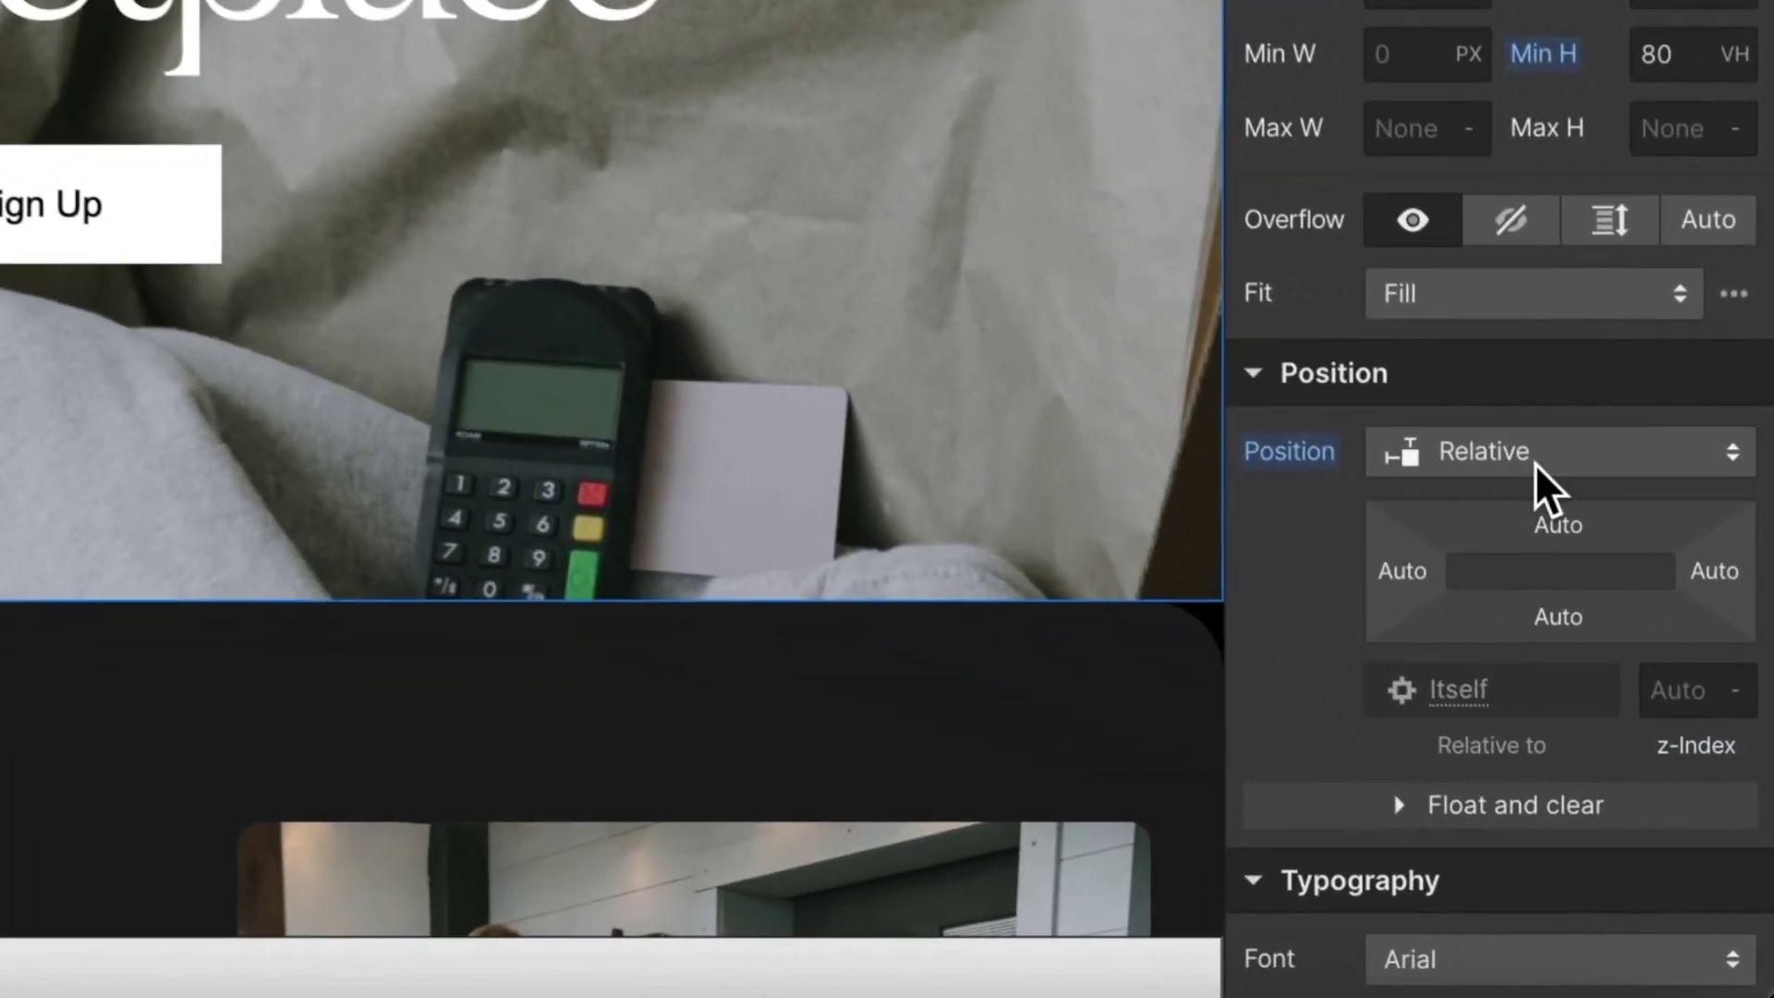
left_click(1654, 730)
left_click(1639, 802)
left_click(1559, 519)
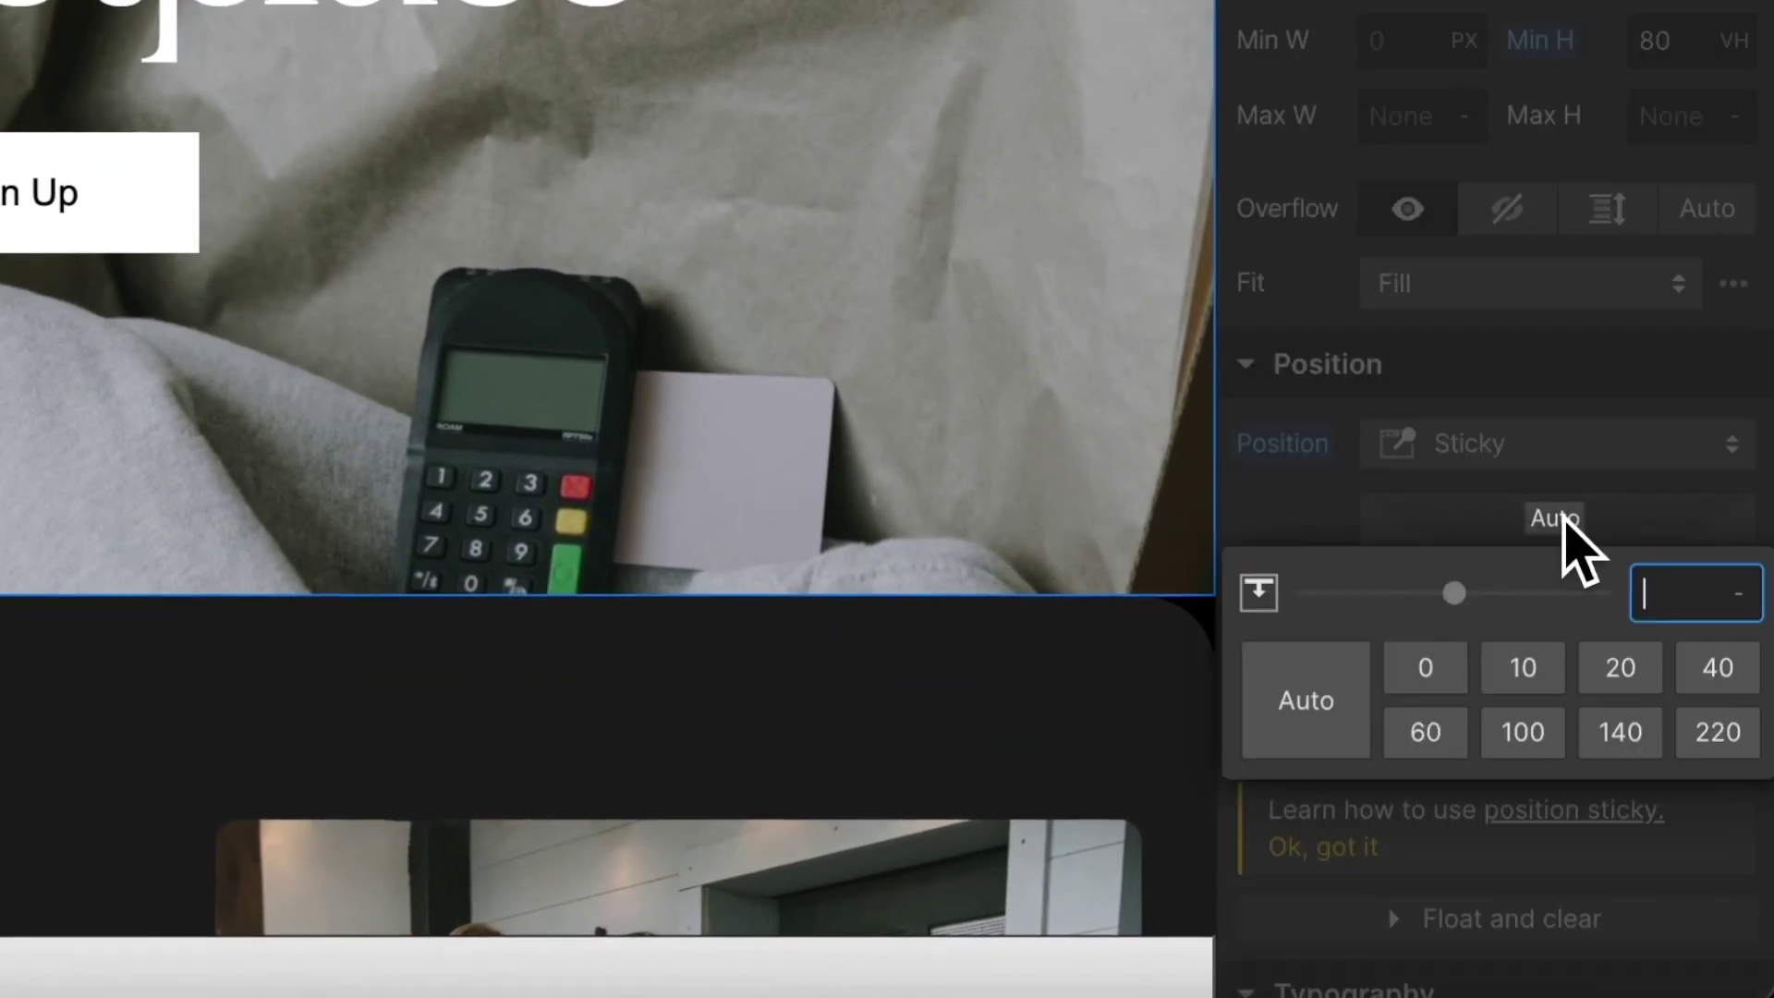
key("Return")
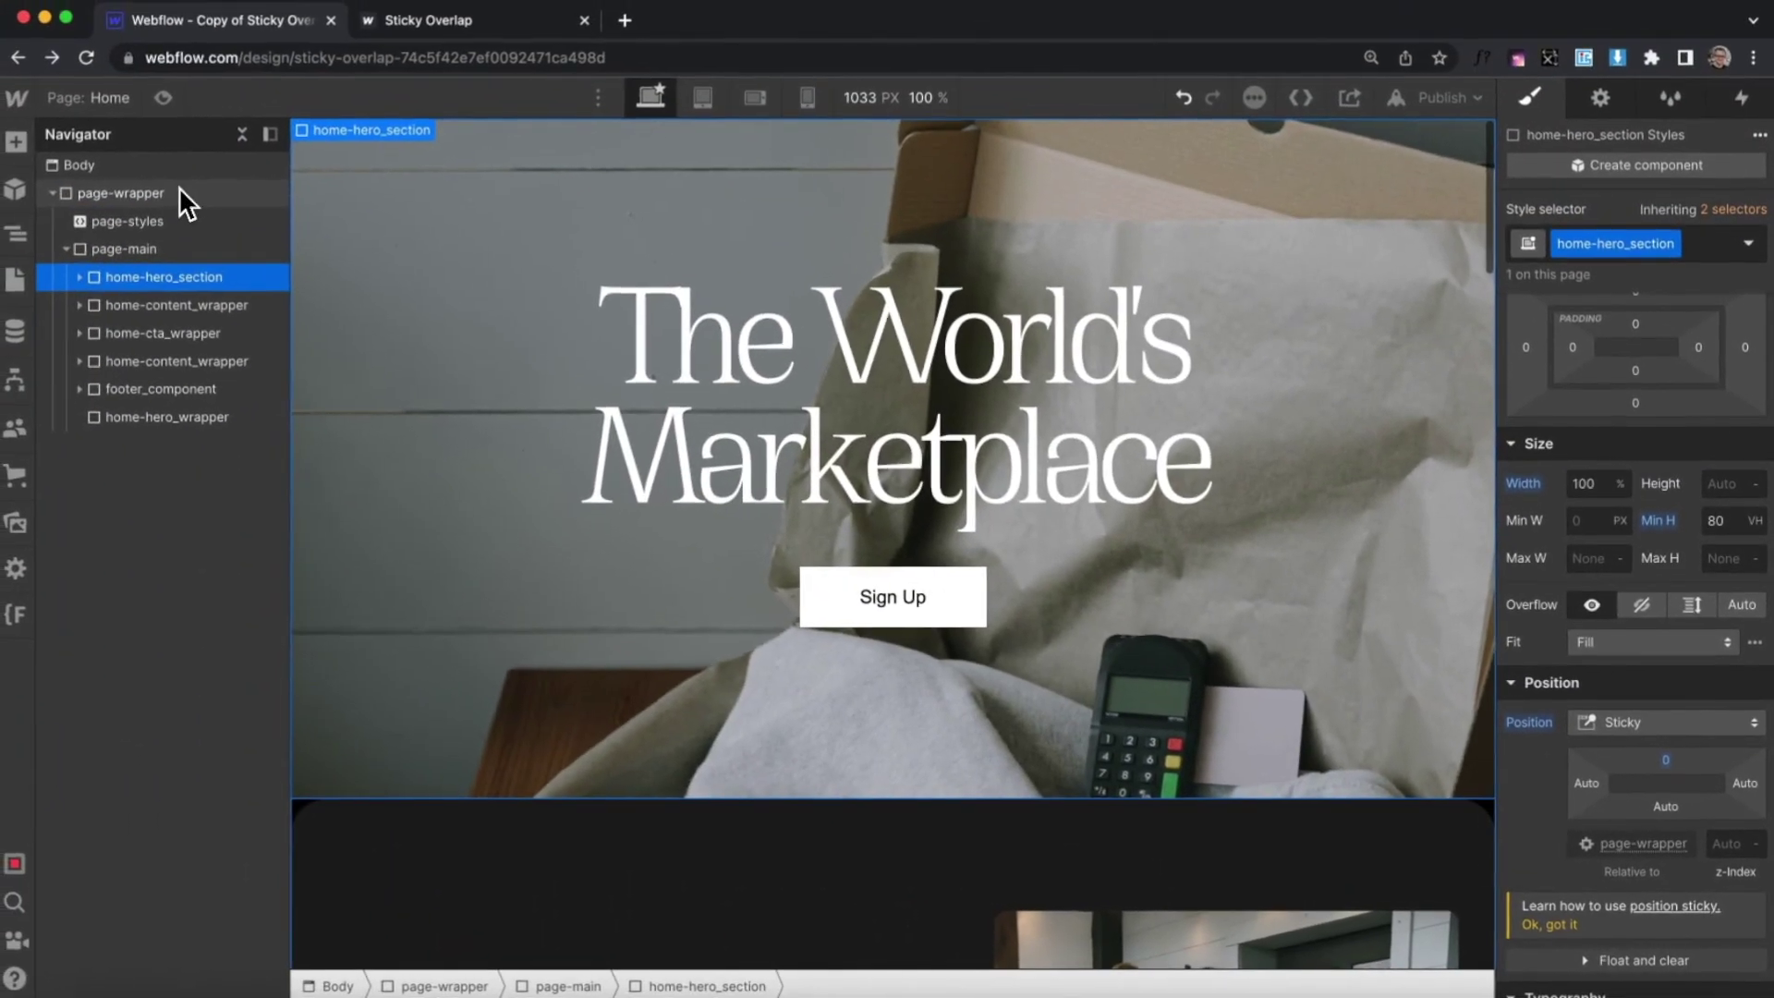
- Reset page-wrapper's Overflow setting to its default
left_click(176, 193)
left_click(1534, 374)
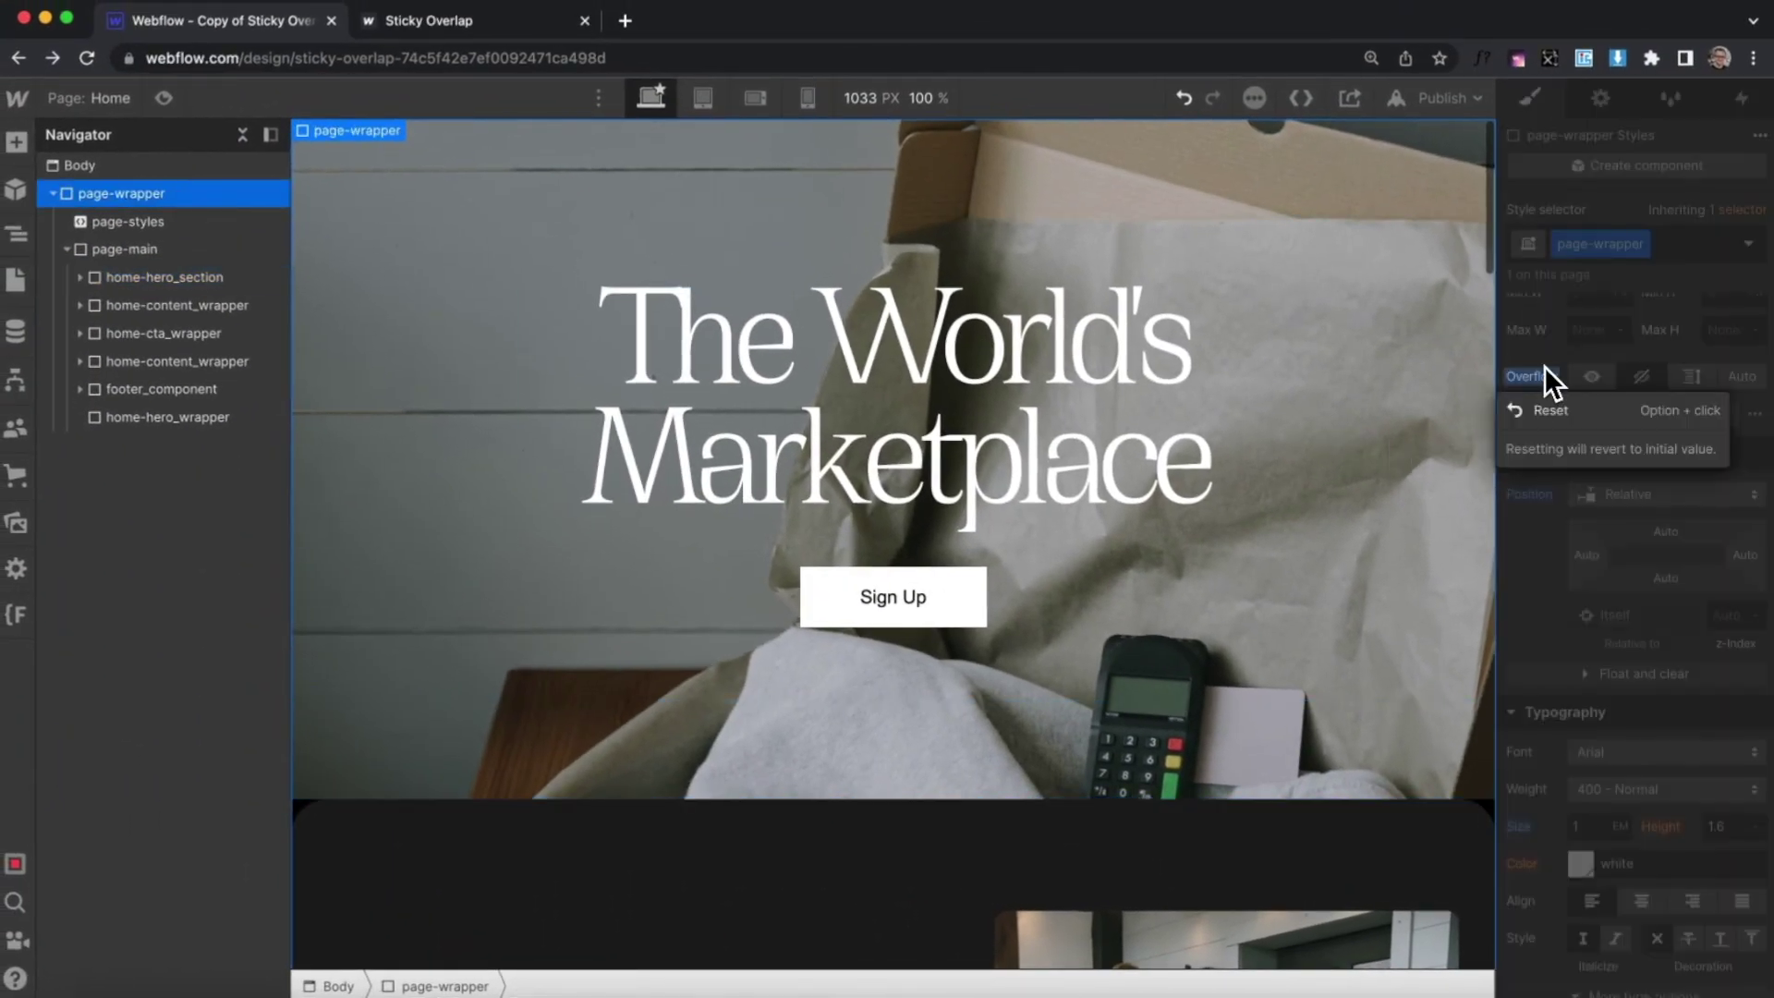
left_click(1557, 411)
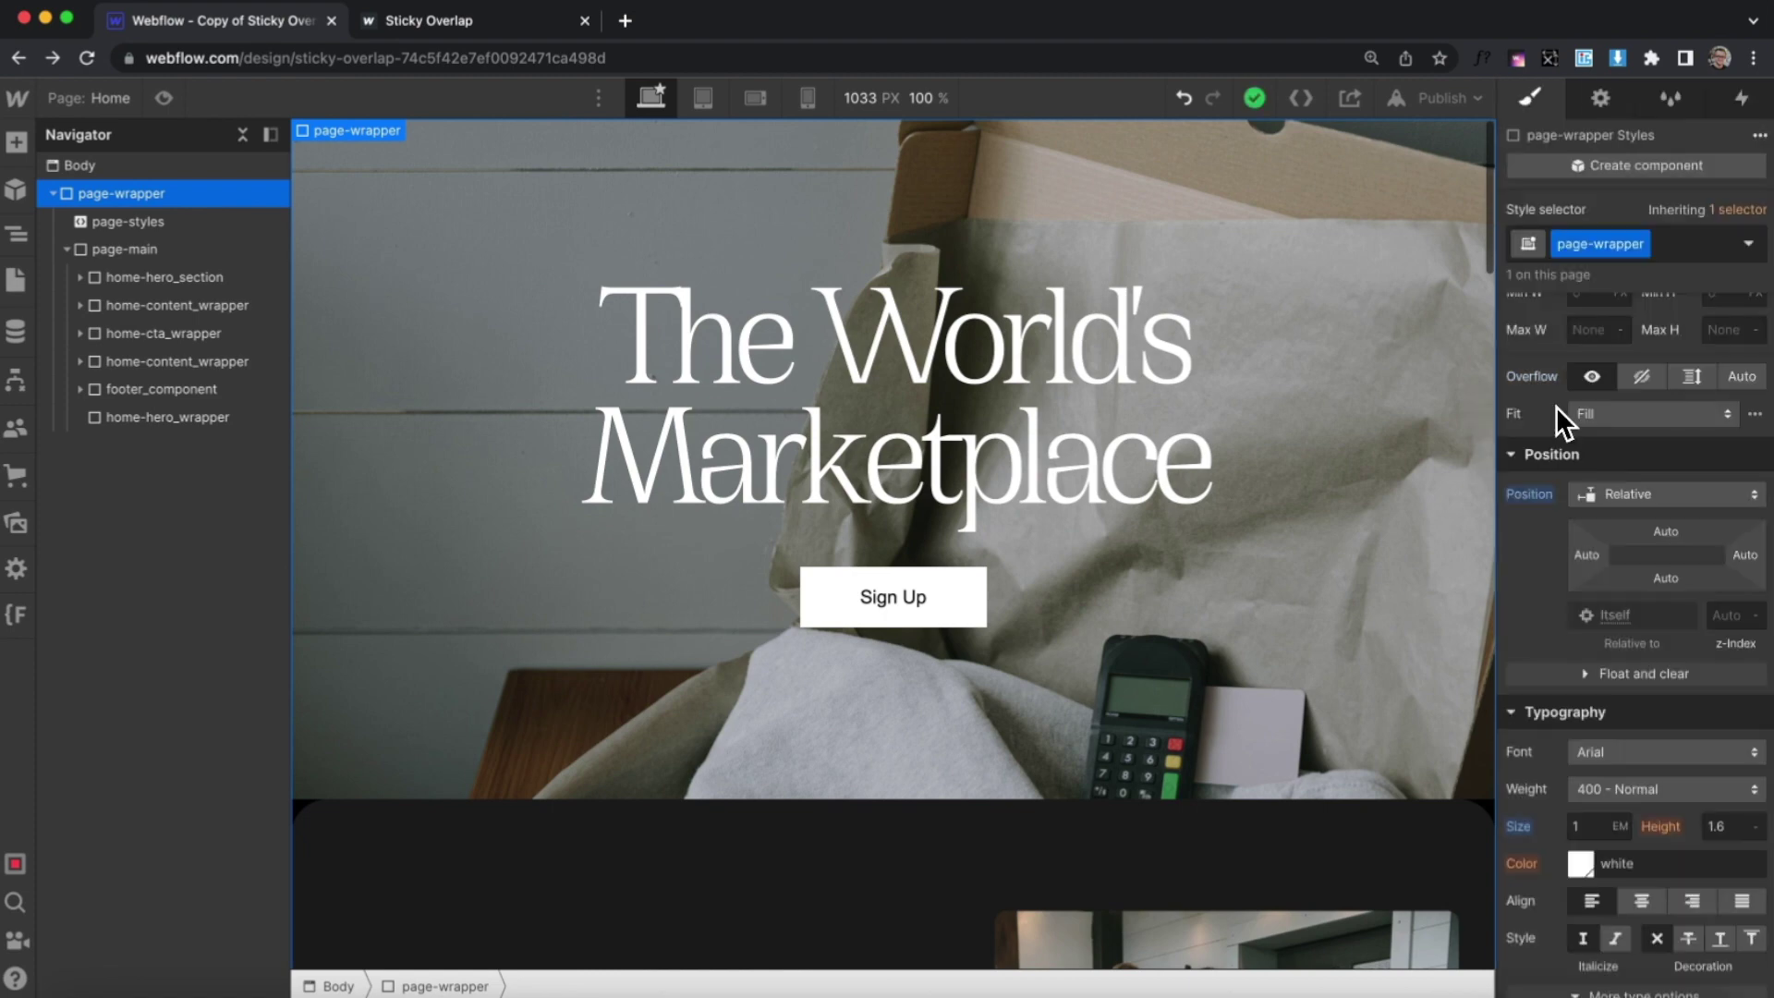
- Select home-hero_section and home-content_wrapper and scroll the canvas to check the sticky hero
left_click(175, 280)
scroll(650, 325, "down", 5)
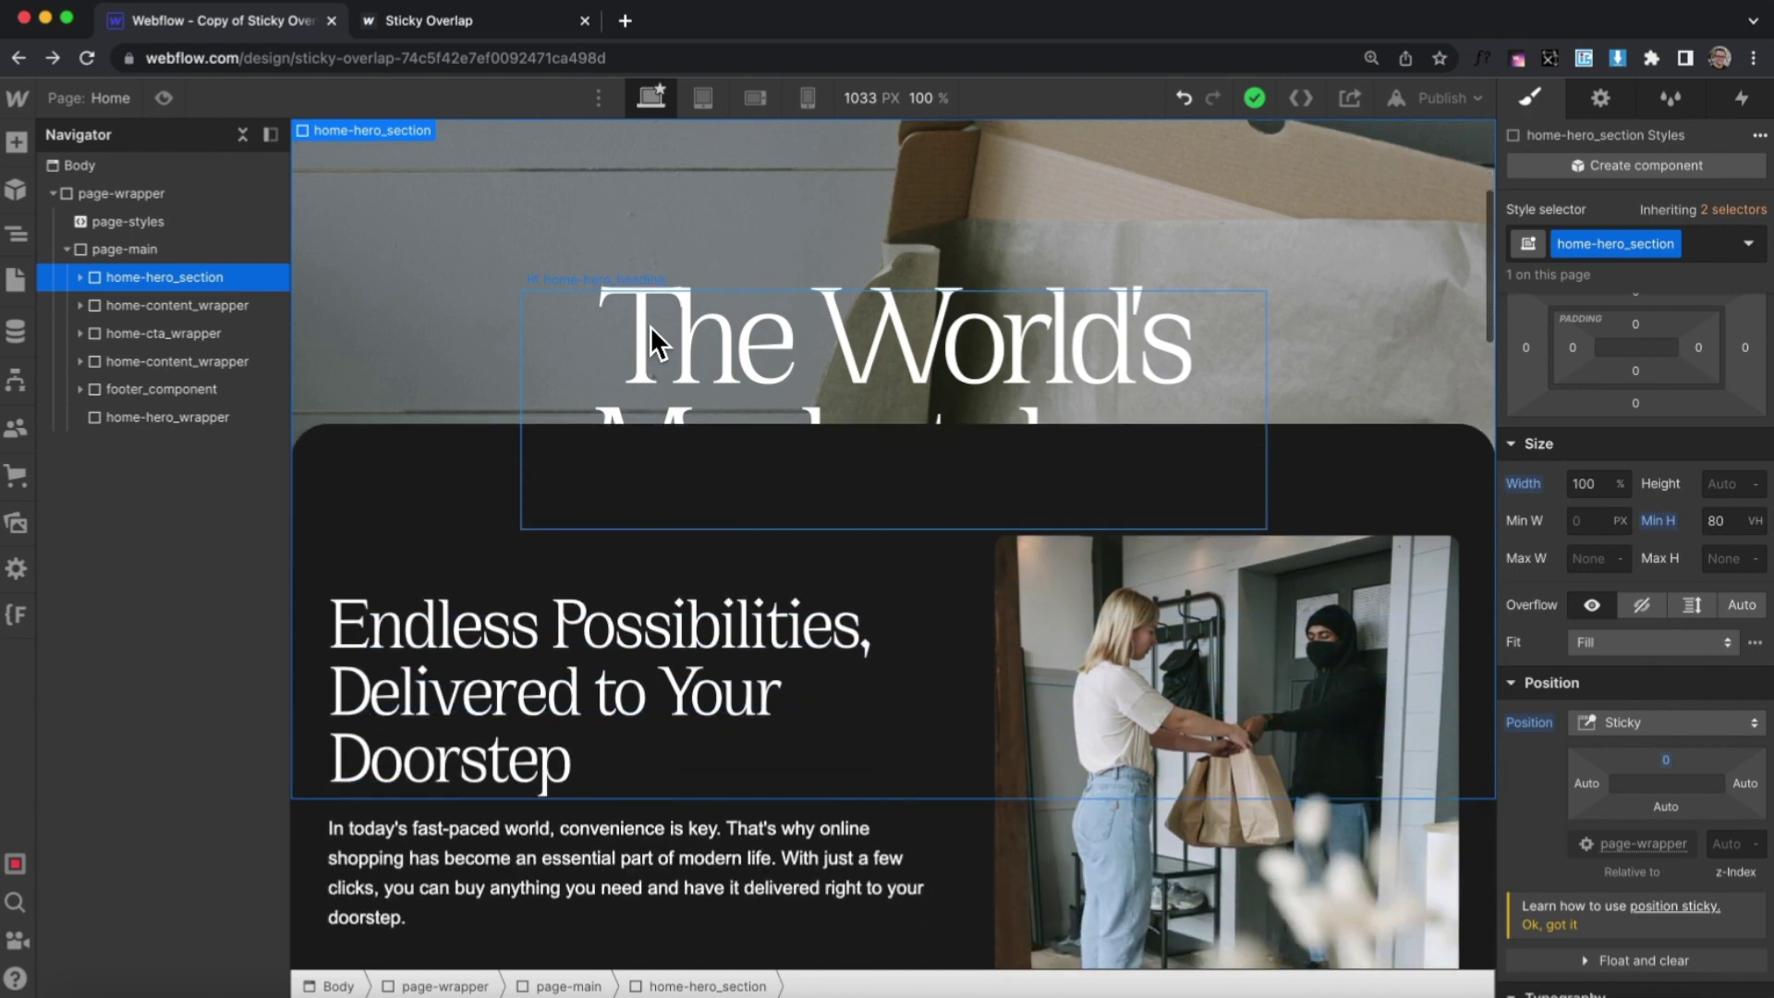
scroll(651, 326, "down", 3)
left_click(202, 303)
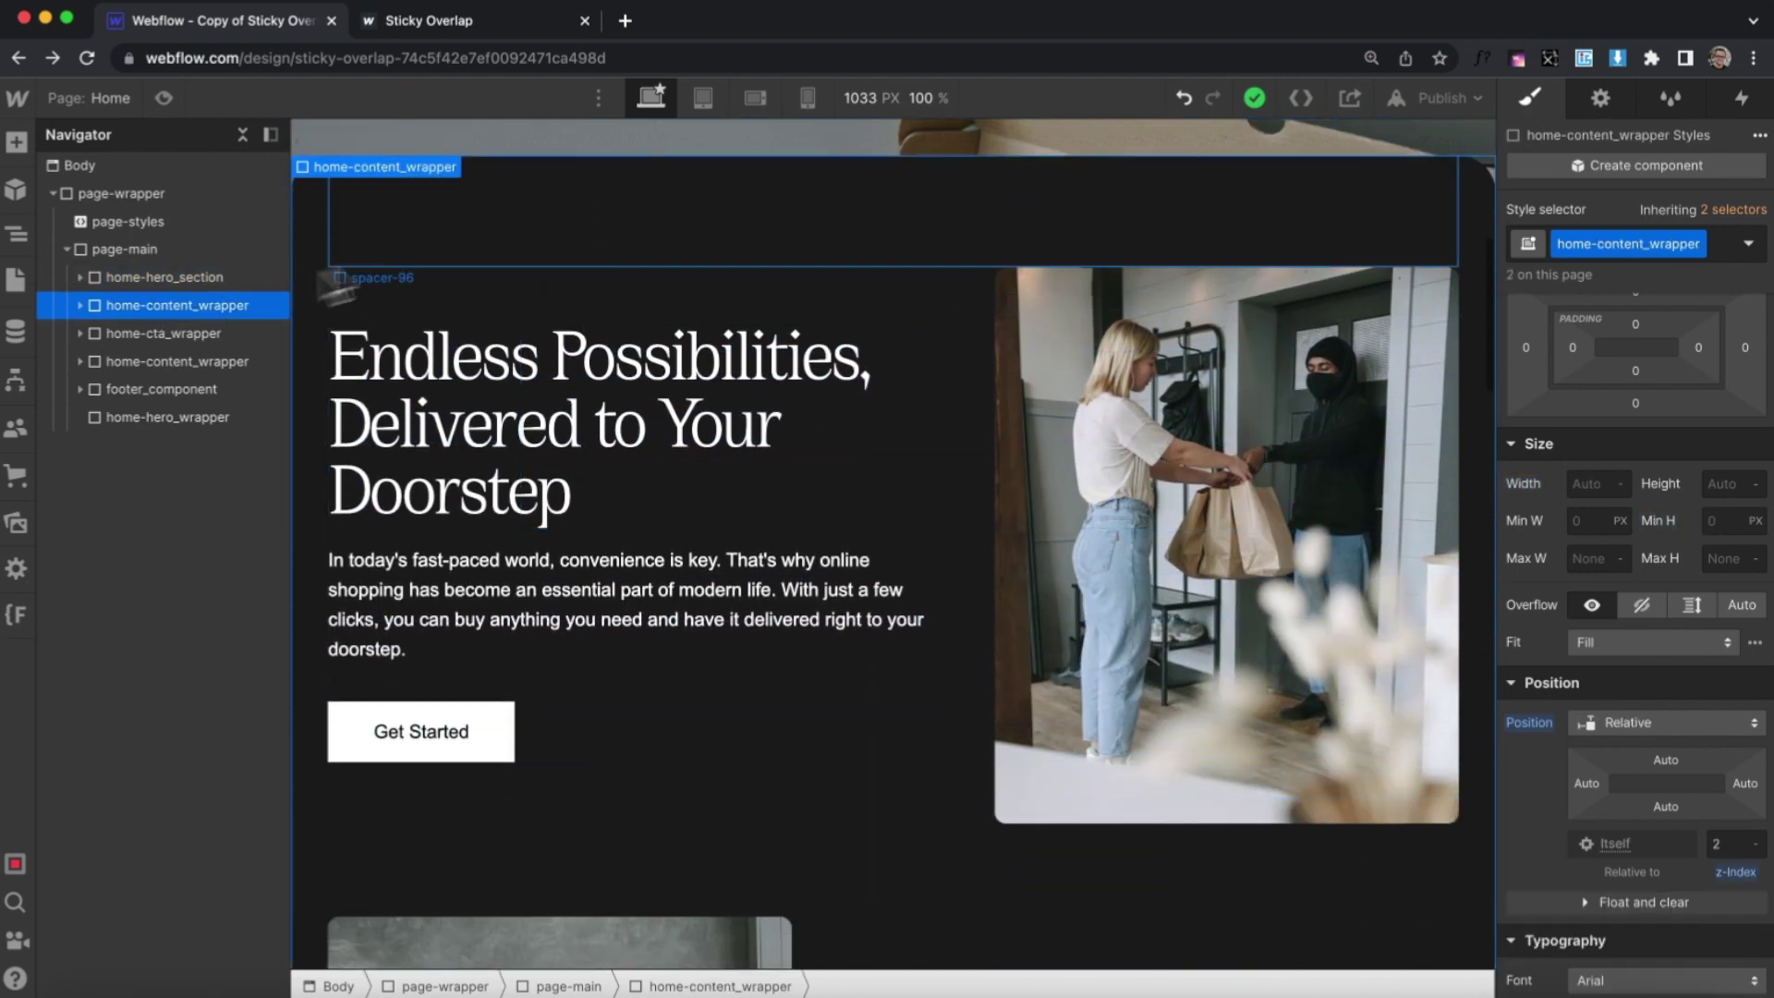
scroll(464, 330, "down", 1)
scroll(464, 330, "up", 5)
scroll(464, 330, "down", 4)
scroll(464, 330, "down", 3)
- Reselect home-hero_section and scroll the canvas to confirm the cards pass over the hero
left_click(164, 277)
scroll(437, 466, "down", 4)
scroll(440, 468, "down", 5)
scroll(440, 468, "up", 8)
scroll(440, 467, "down", 9)
scroll(440, 481, "down", 2)
scroll(440, 468, "up", 10)
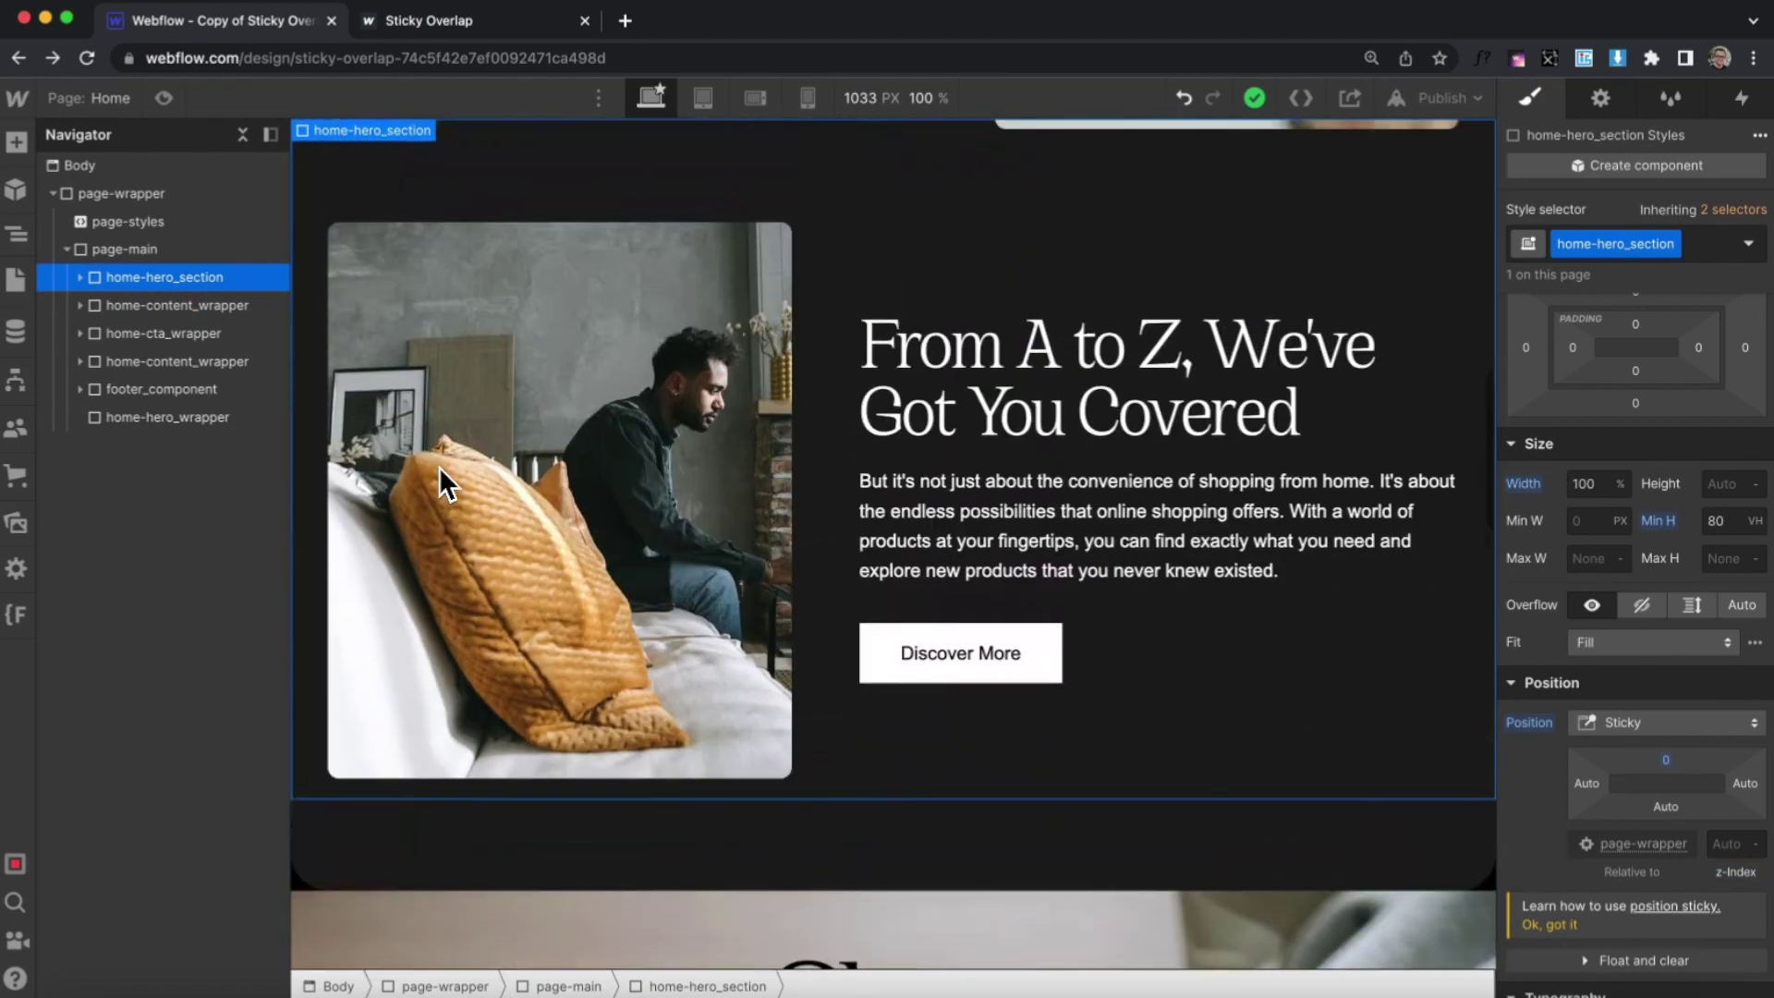
scroll(440, 467, "down", 3)
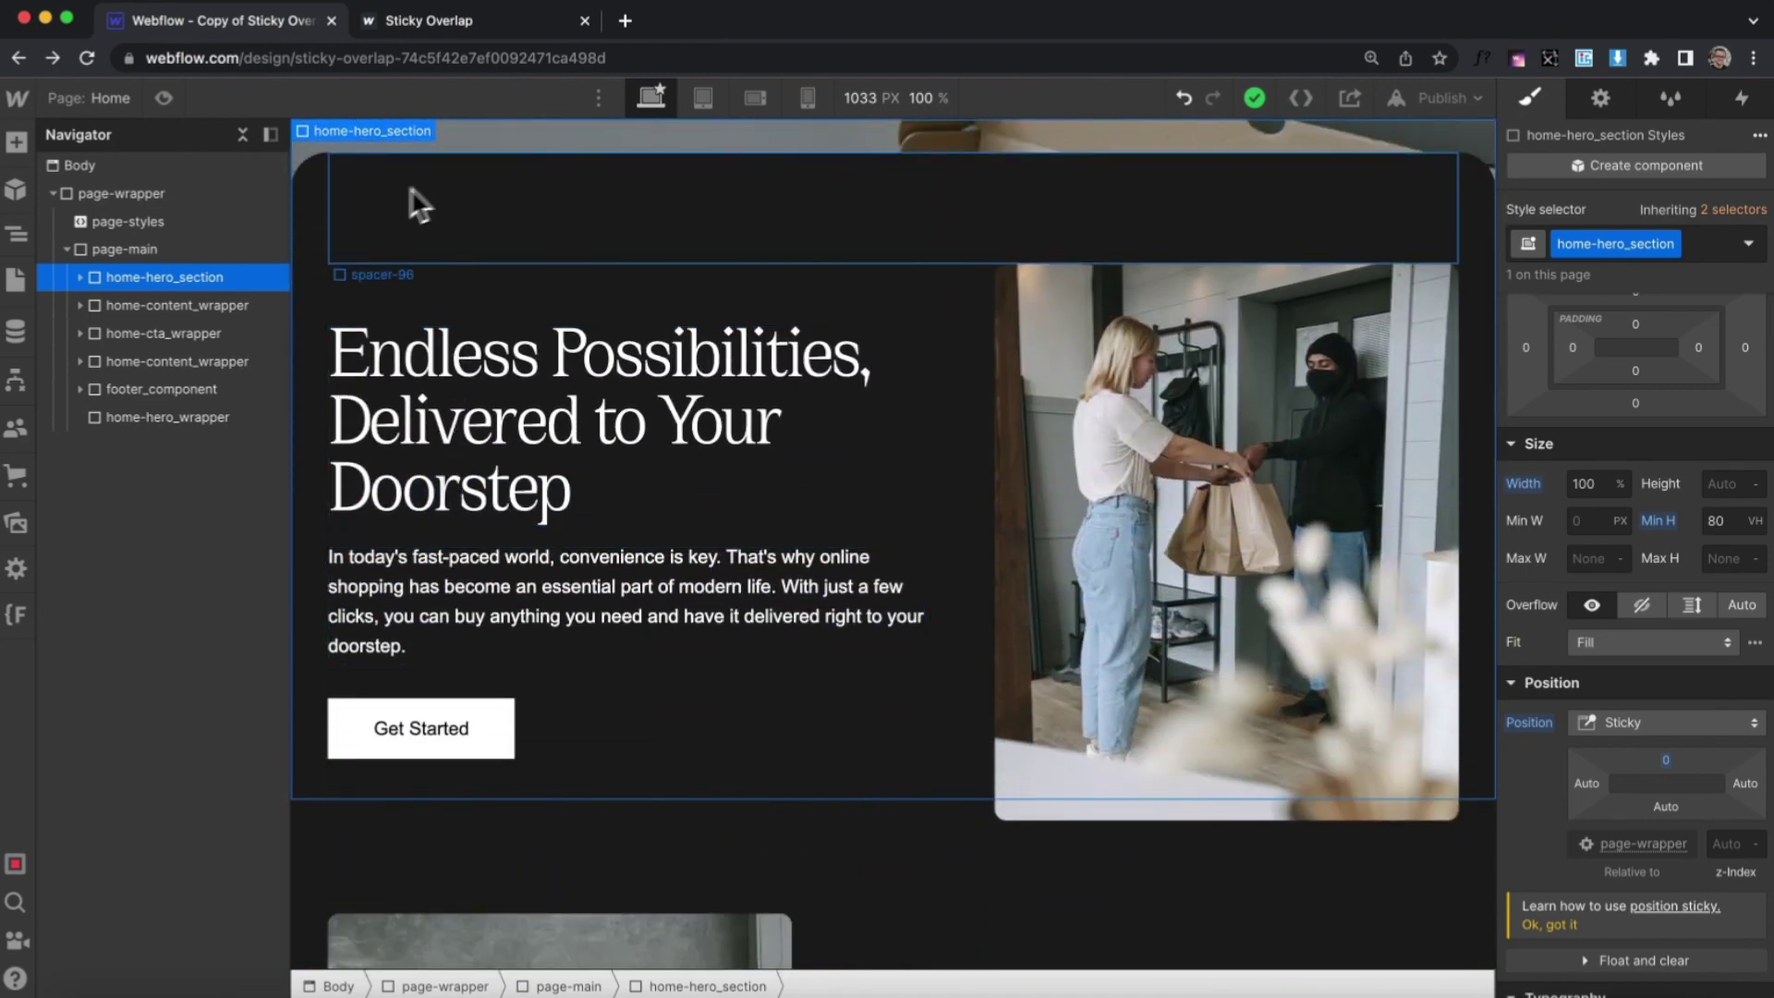
scroll(325, 214, "down", 1)
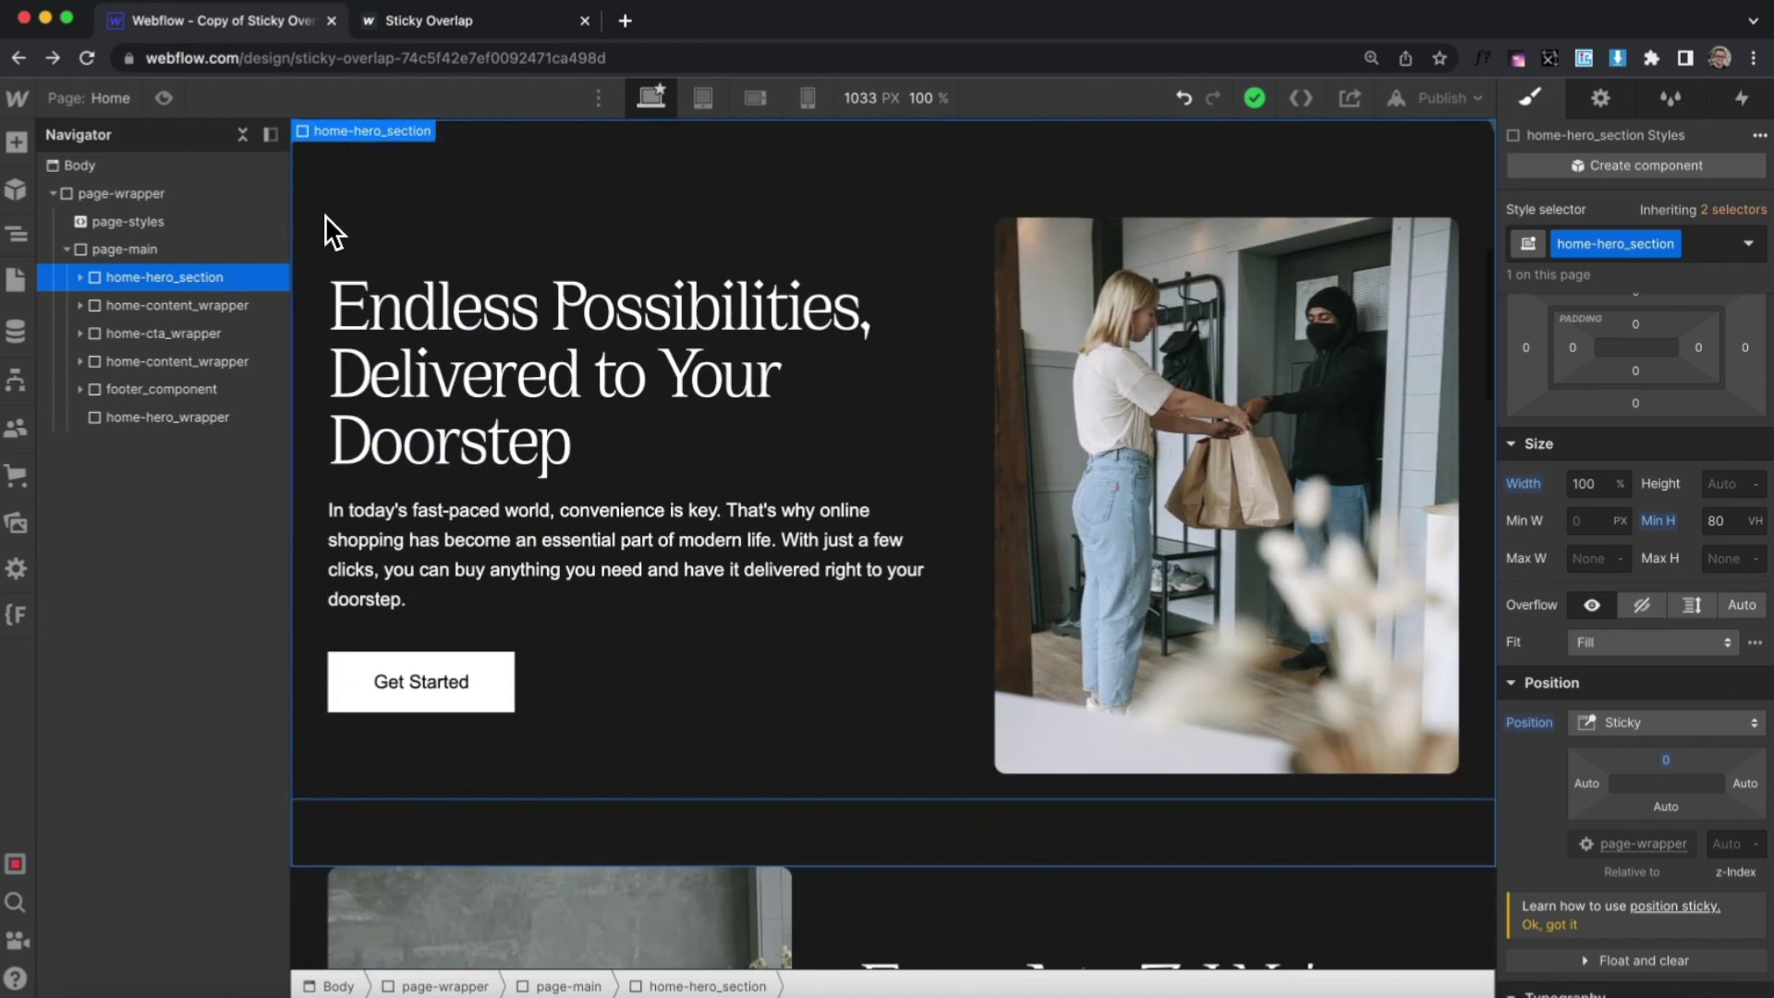
scroll(325, 214, "up", 4)
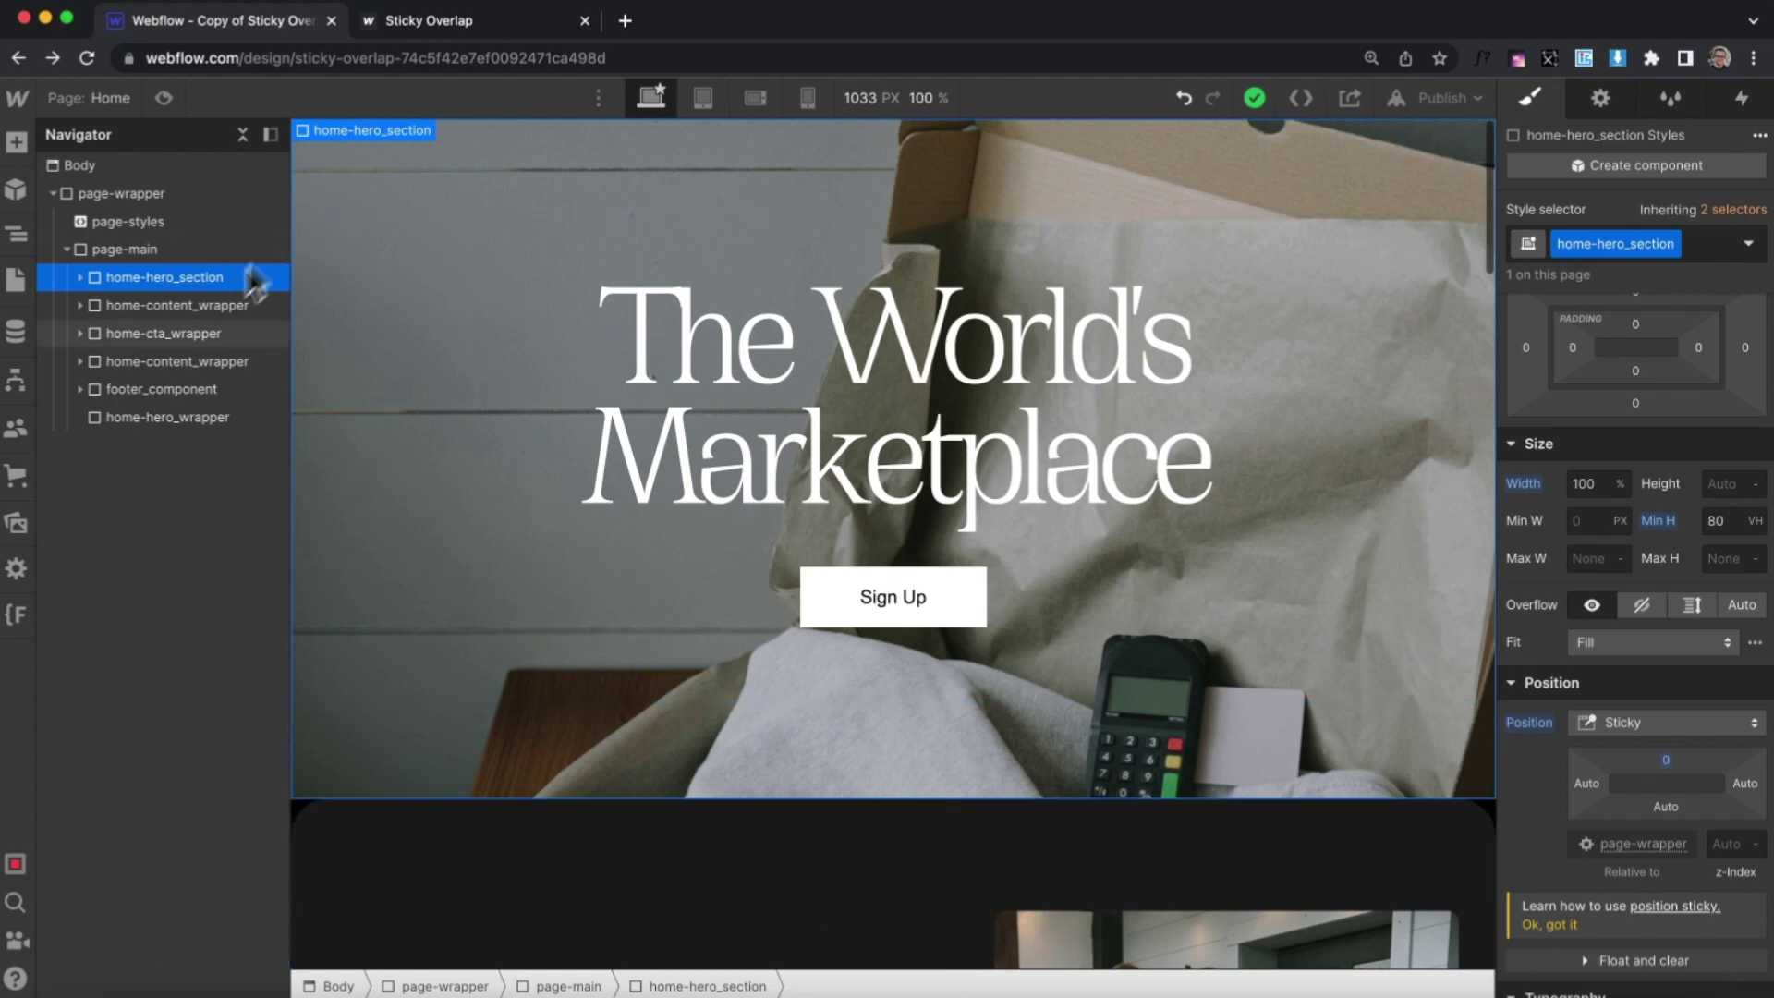
- Move home-hero_wrapper to the top of page-main and add a Div Block inside it
left_click_drag(178, 411, 172, 288)
left_click(164, 270)
key("super+e")
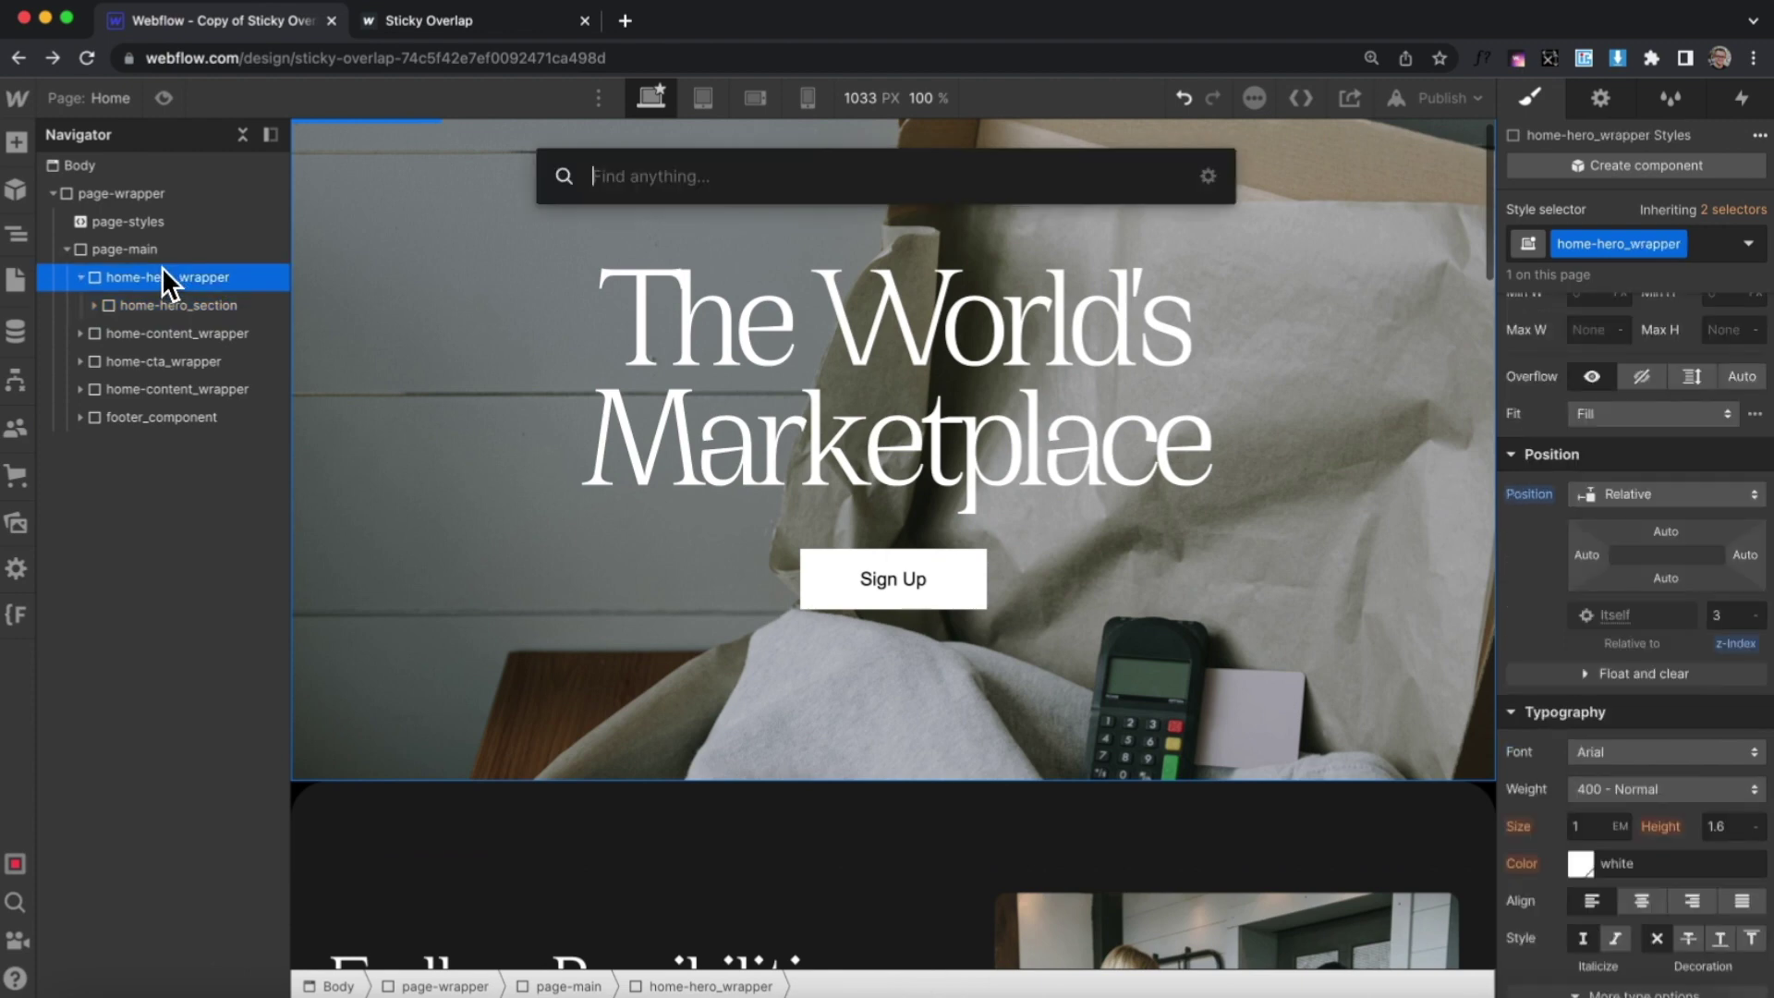
type("di")
key("Return")
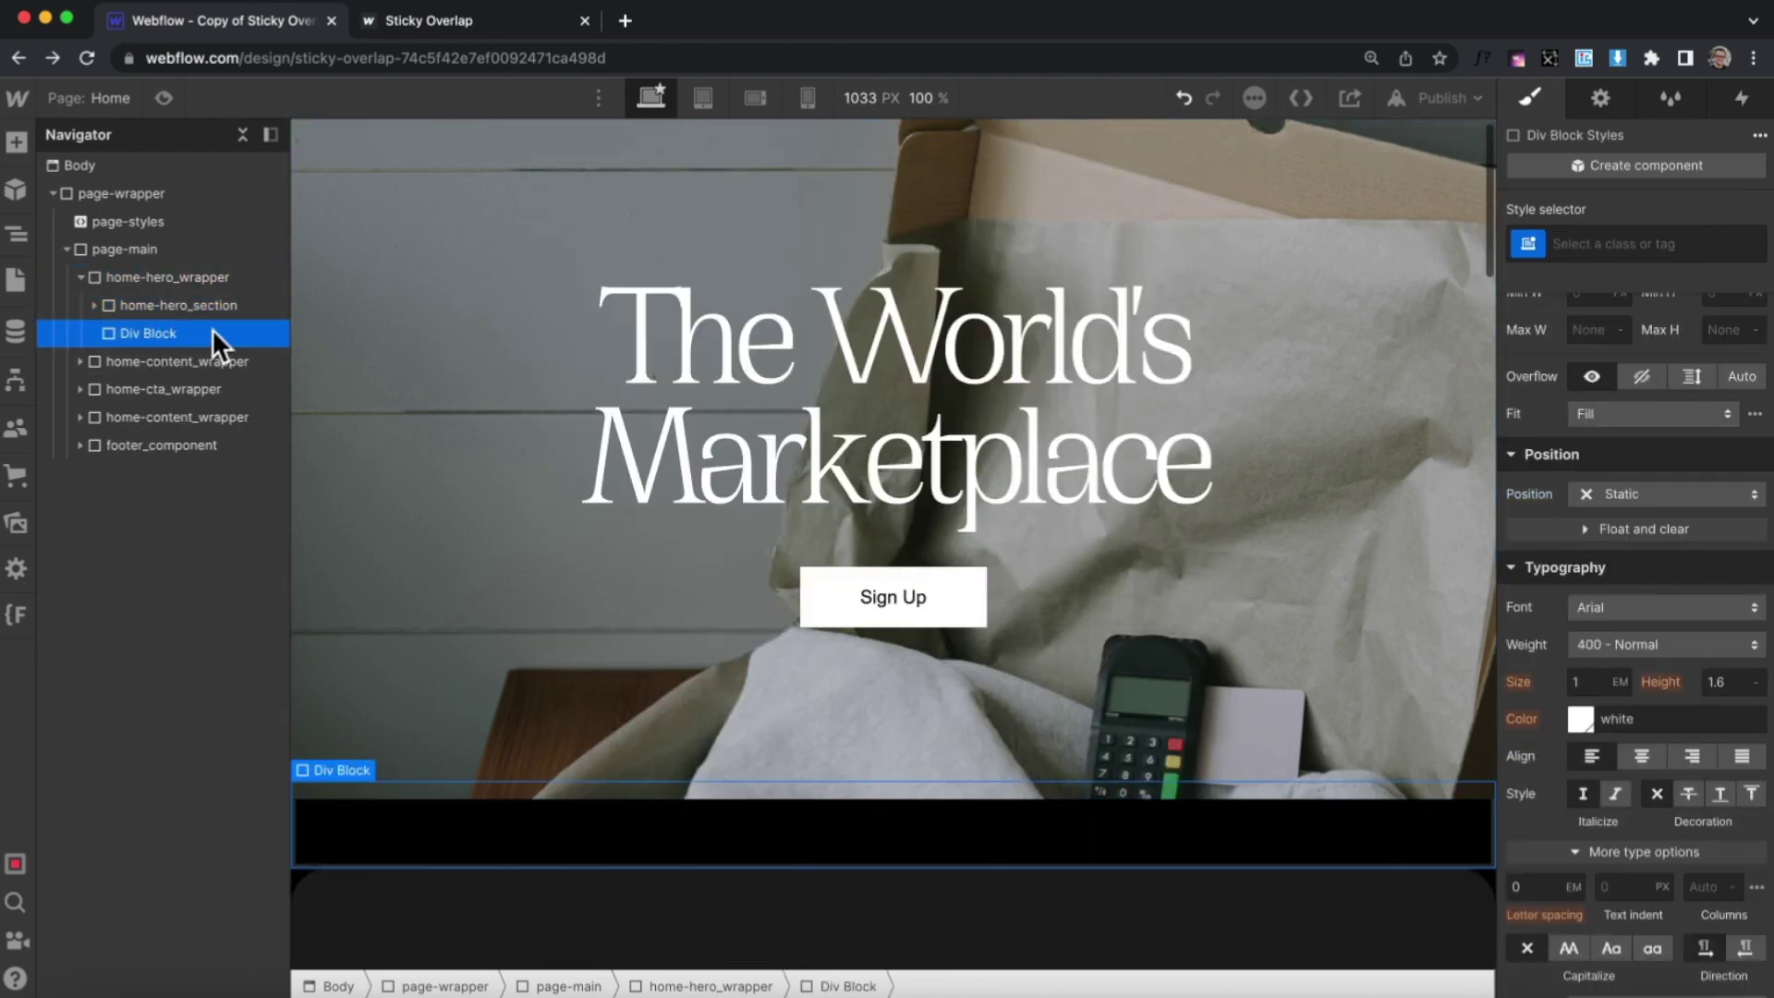
- Give the new div the spacer class and a height of 100vh
left_click(1611, 242)
type("sp")
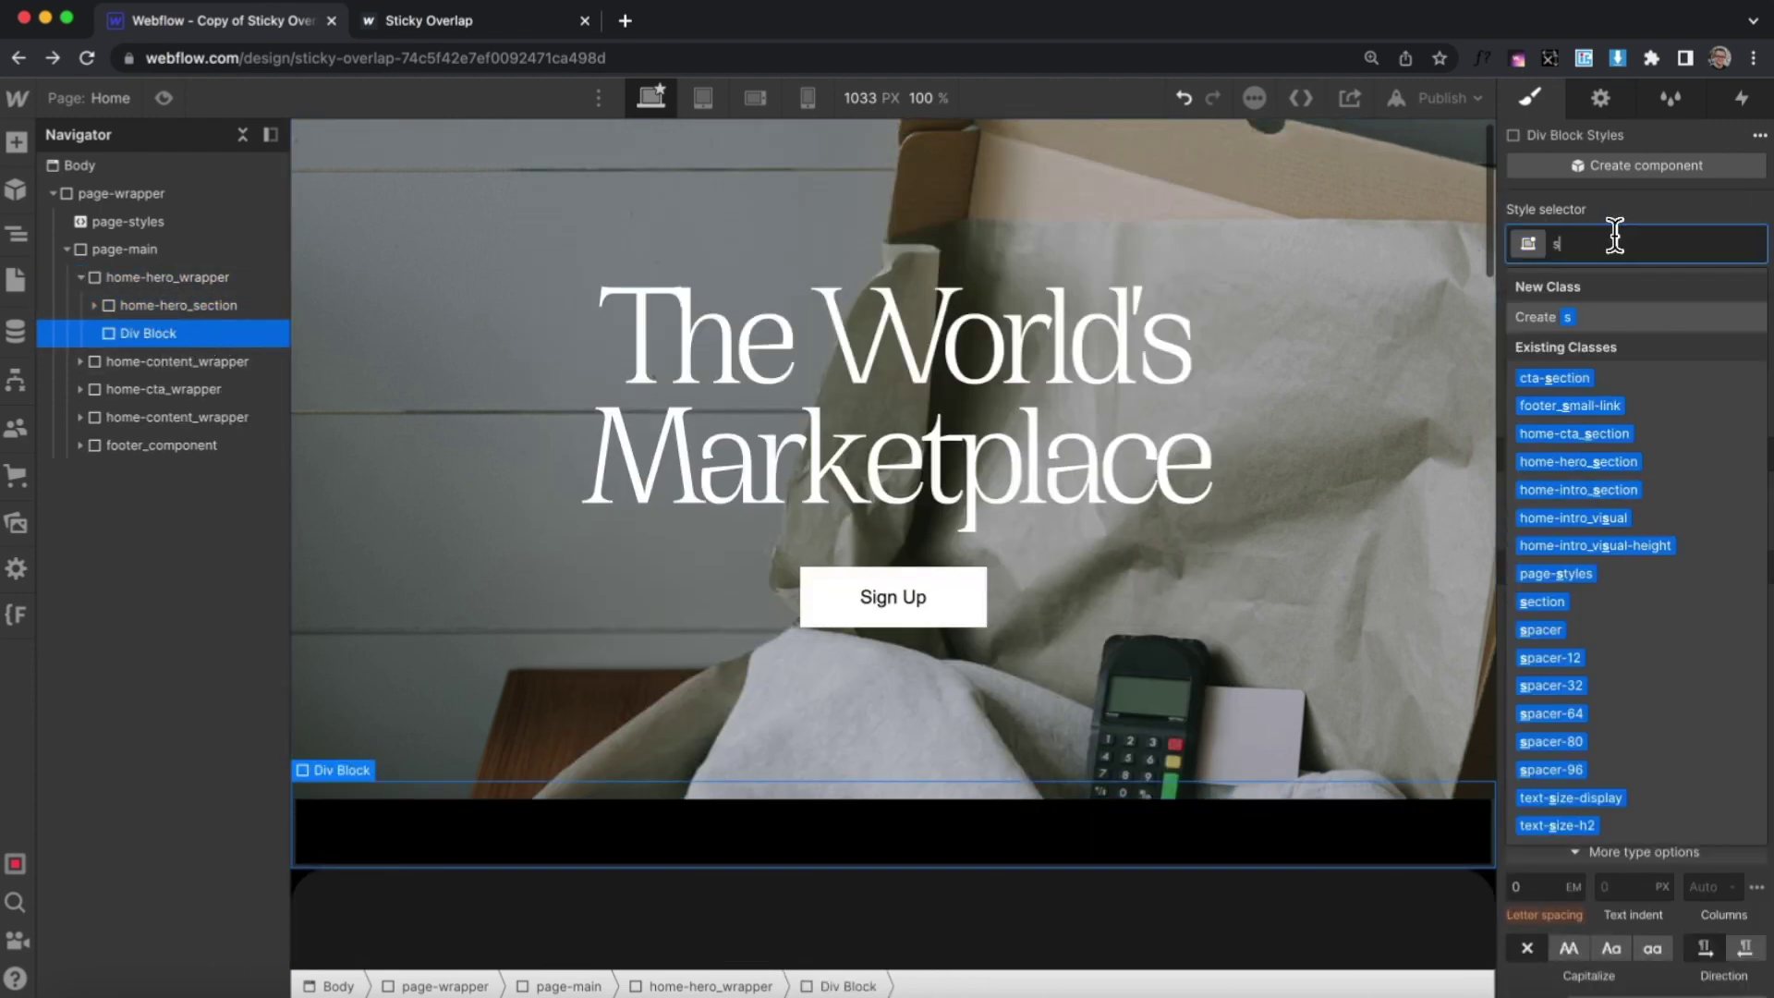
type("acer")
key("Return")
scroll(1632, 356, "down", 5)
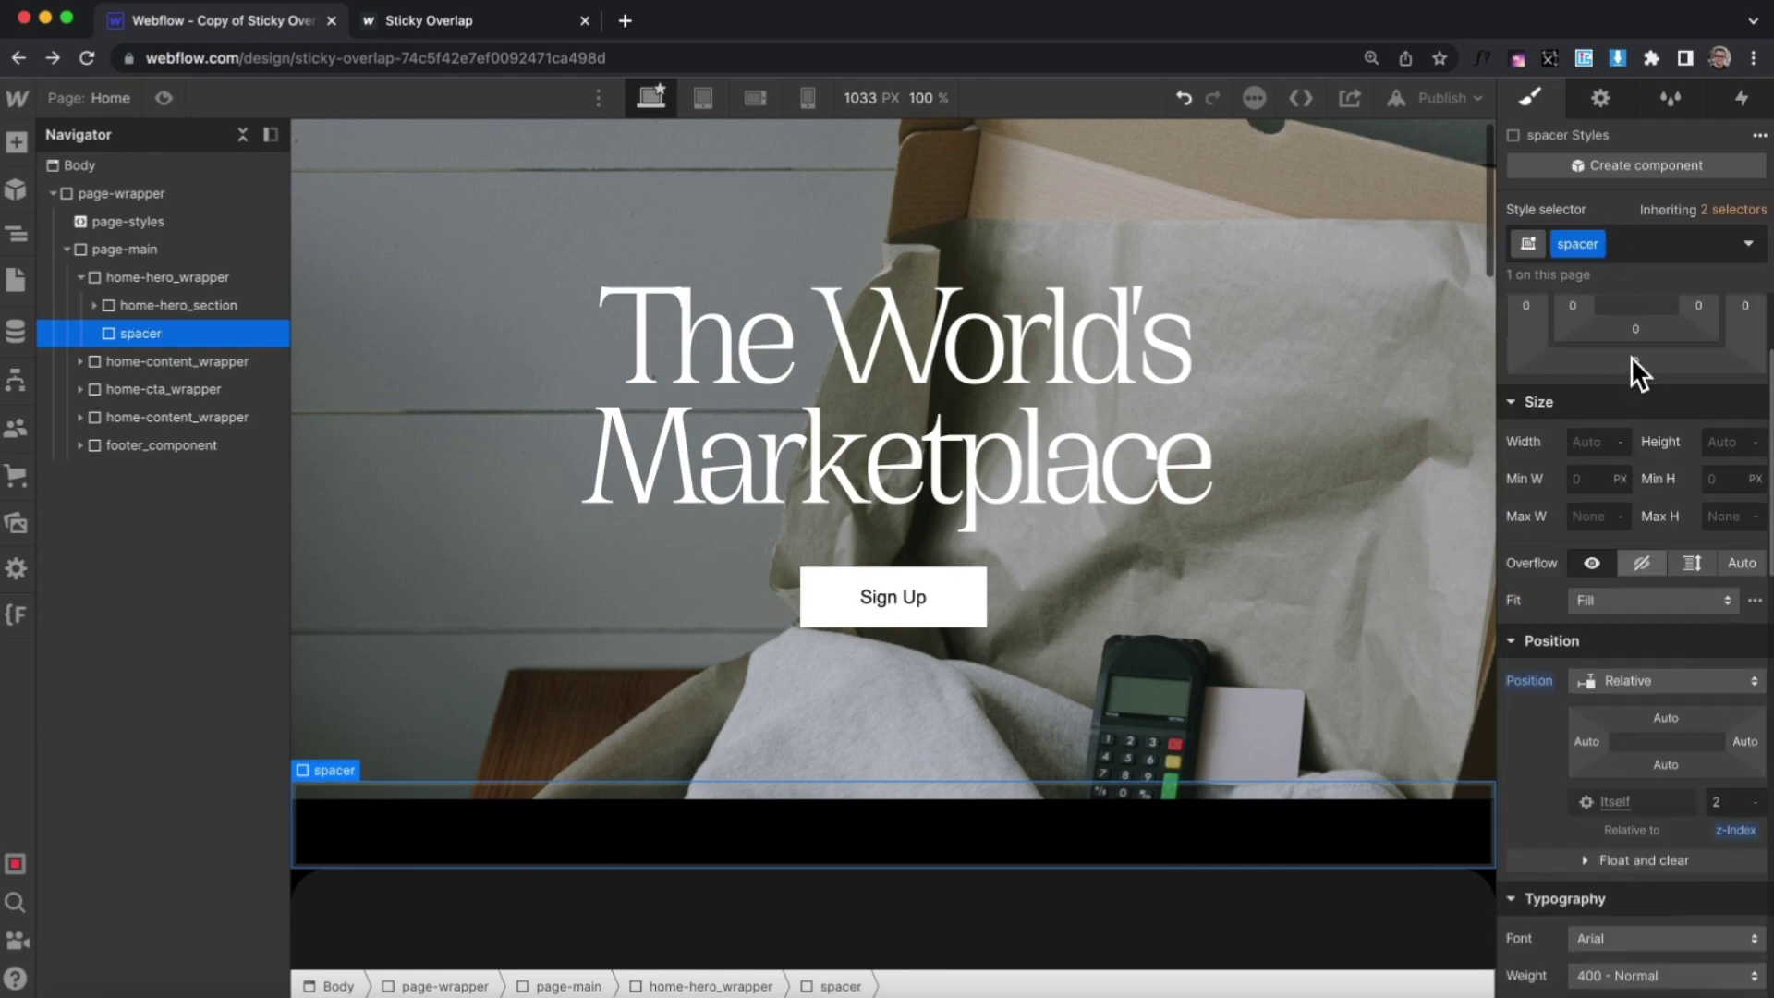
left_click(1730, 604)
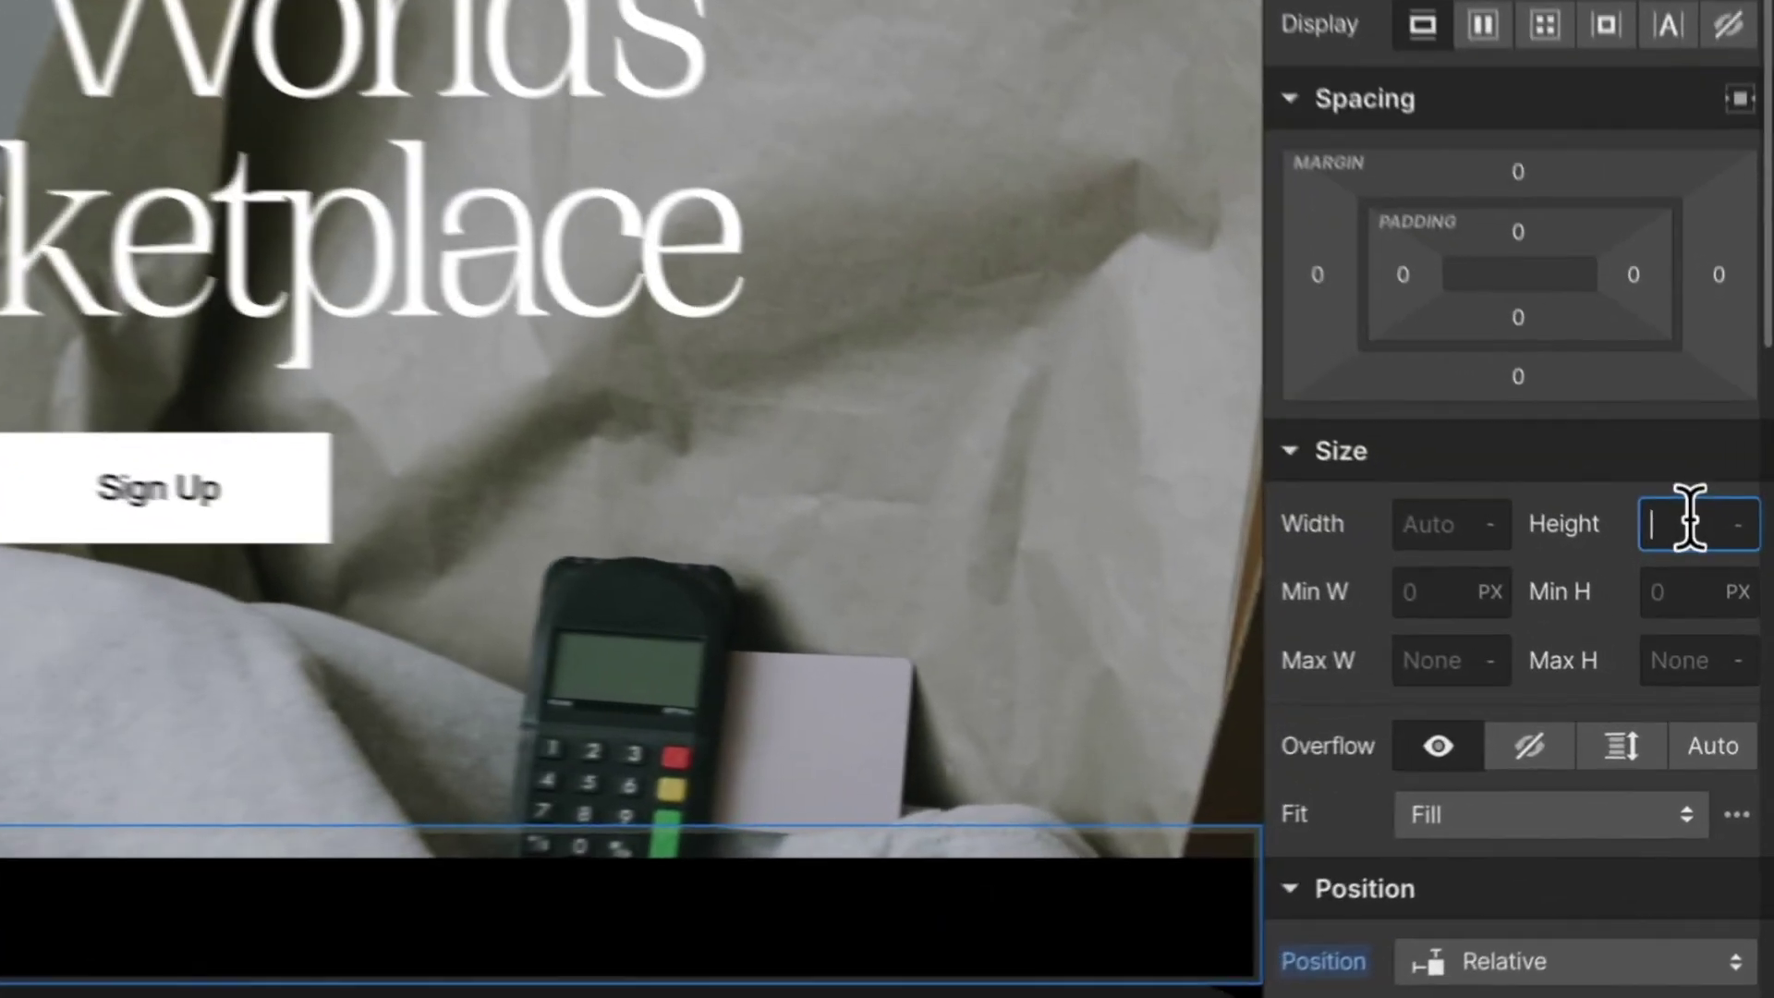
type("100vh")
key("Return")
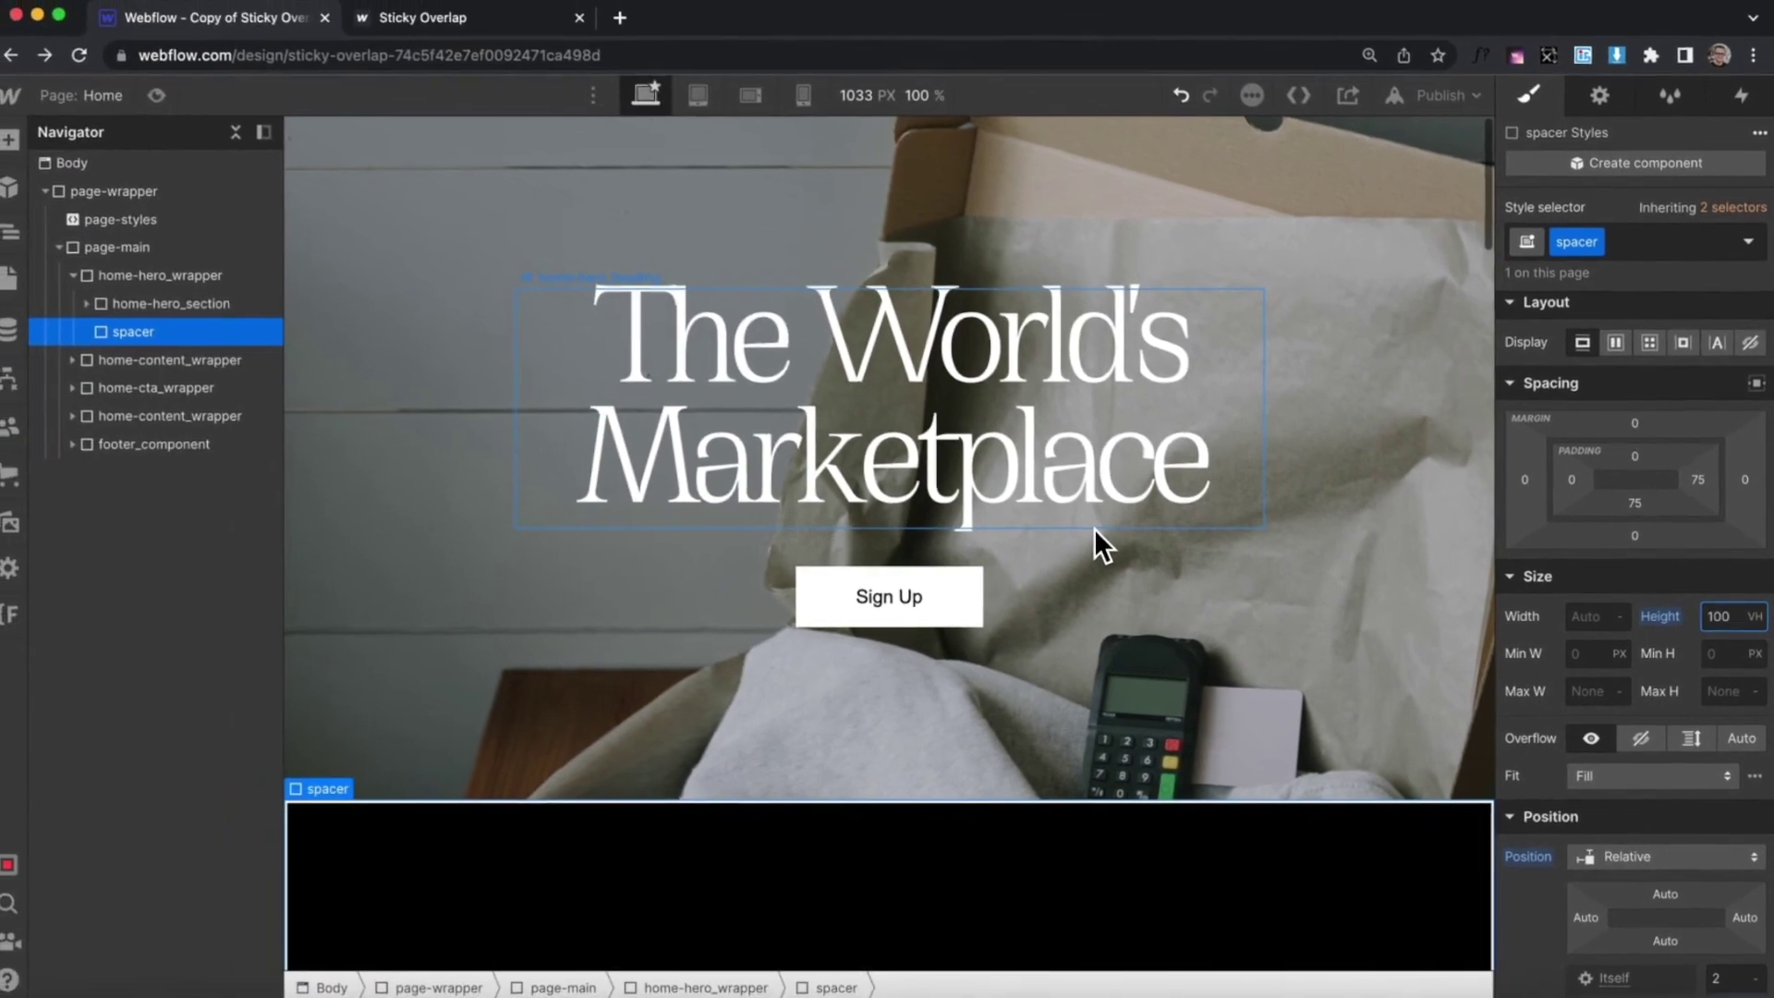
- Review home-hero_section, the spacer and home-hero_wrapper in the Navigator
left_click(222, 306)
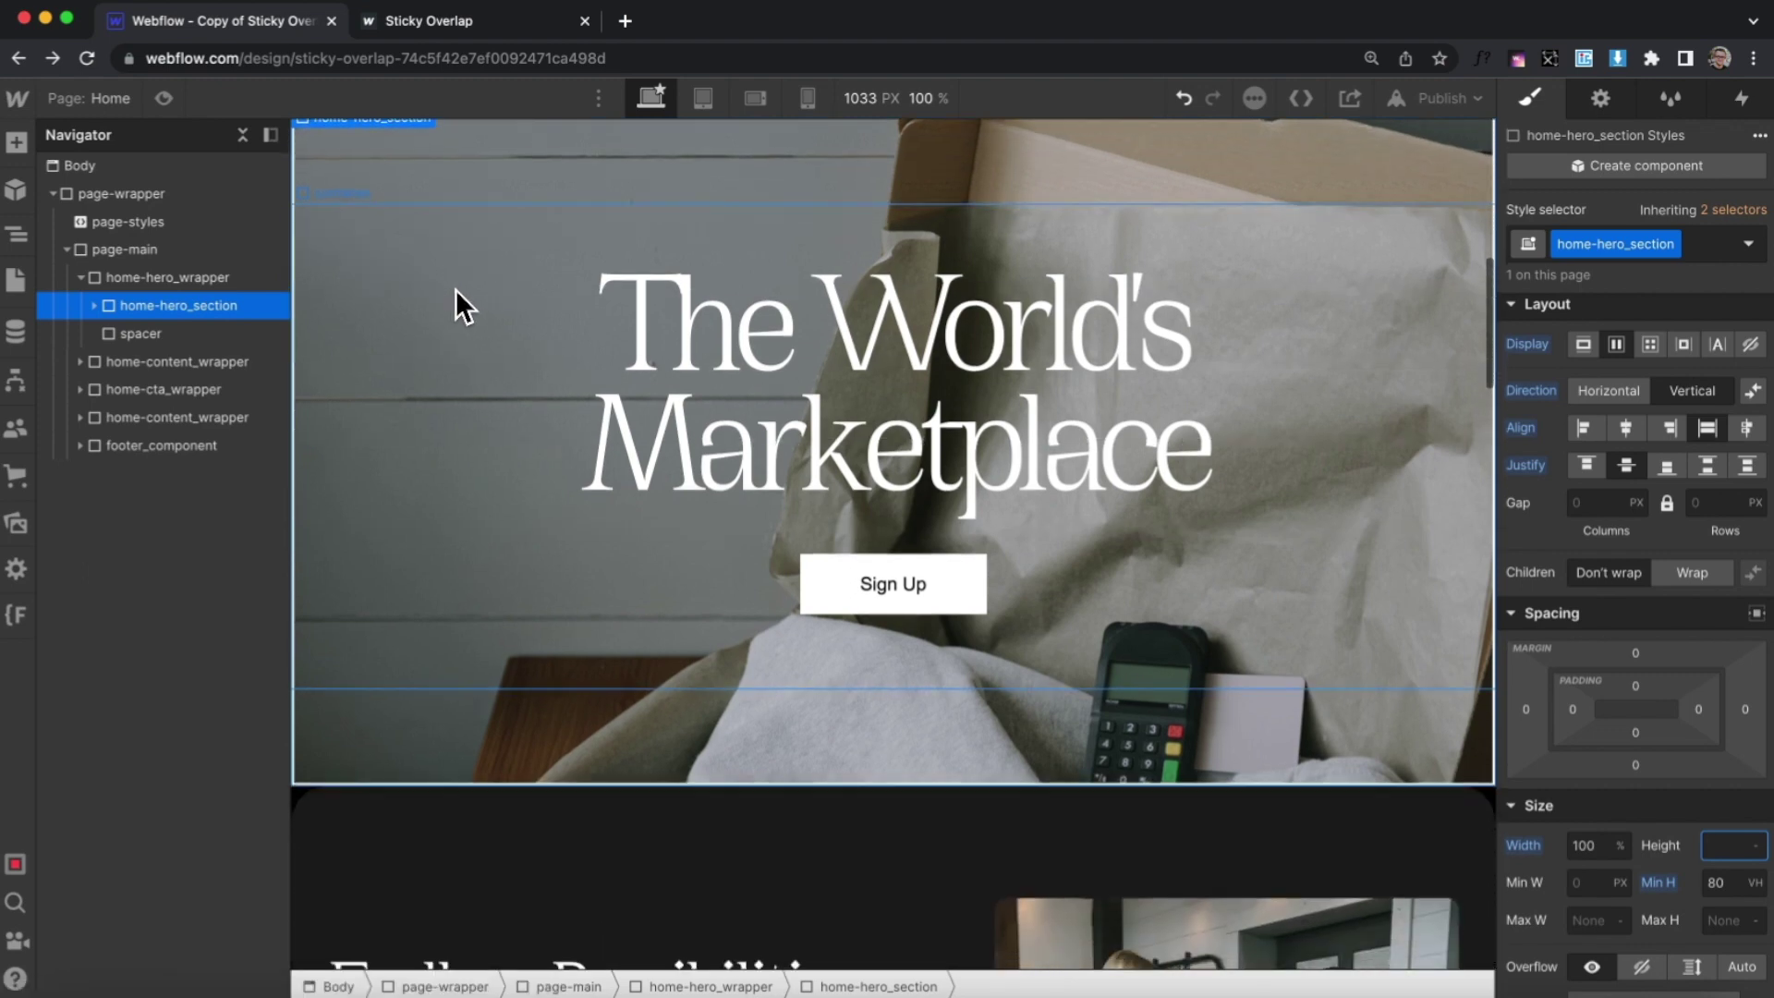
scroll(456, 290, "down", 3)
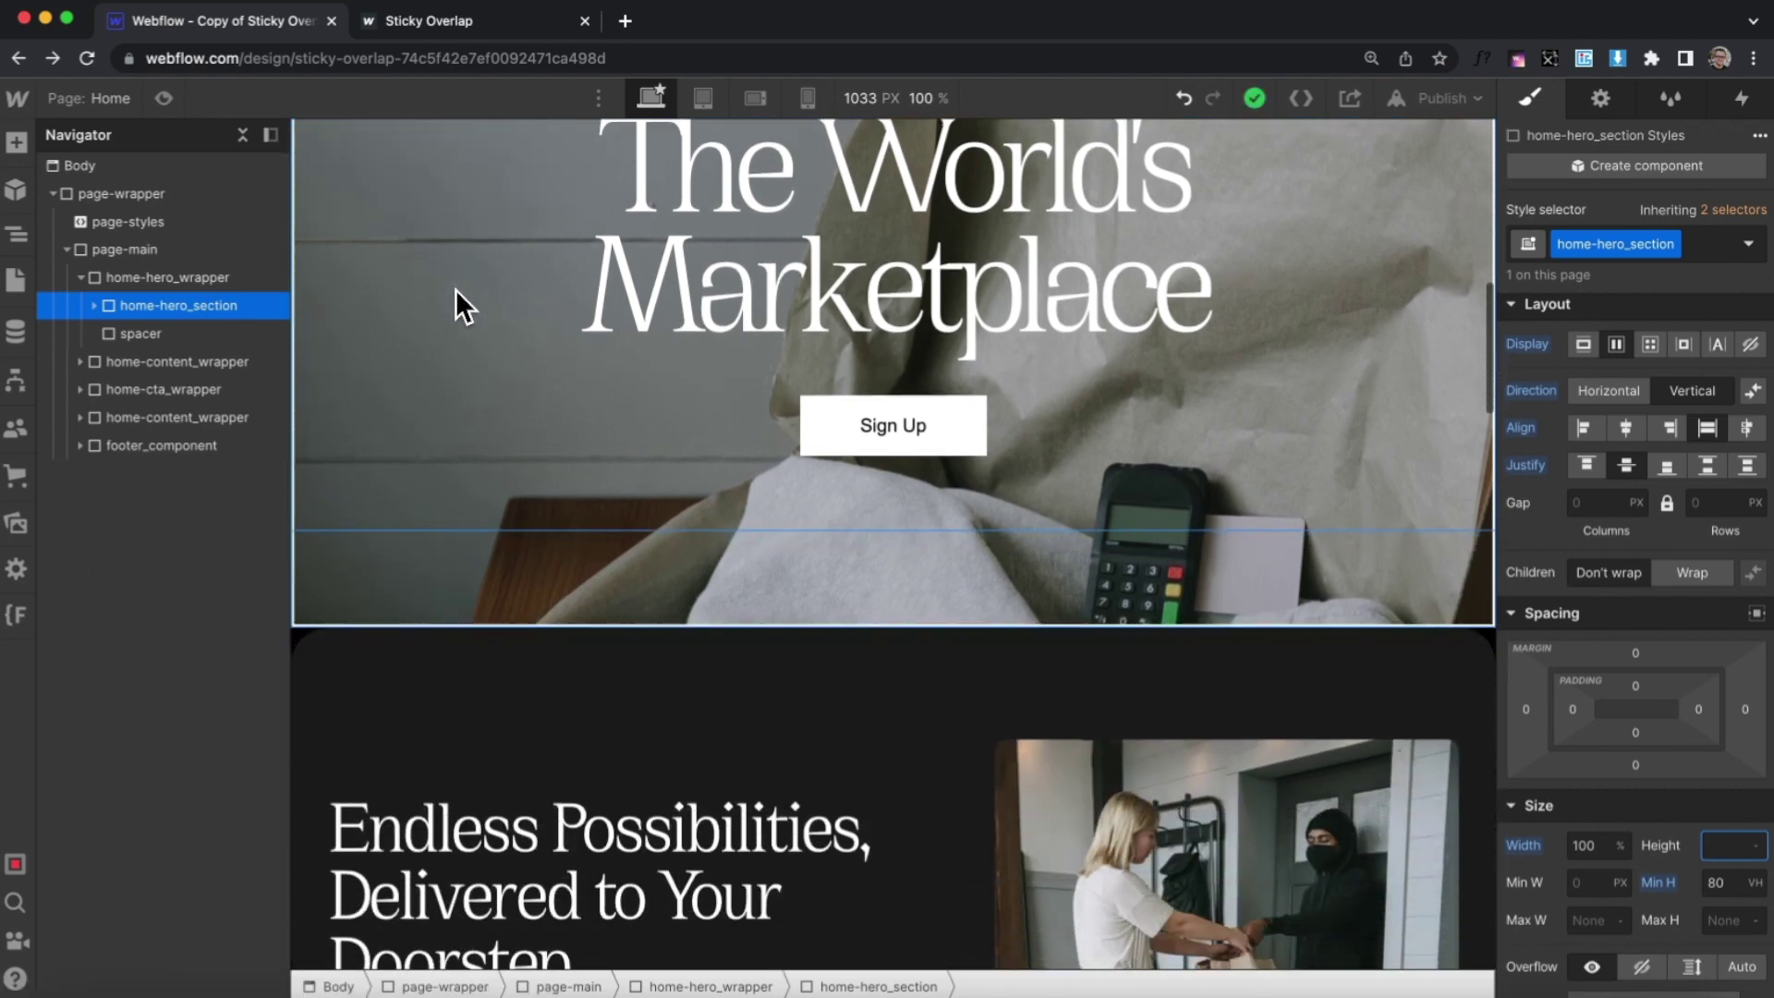
left_click(141, 334)
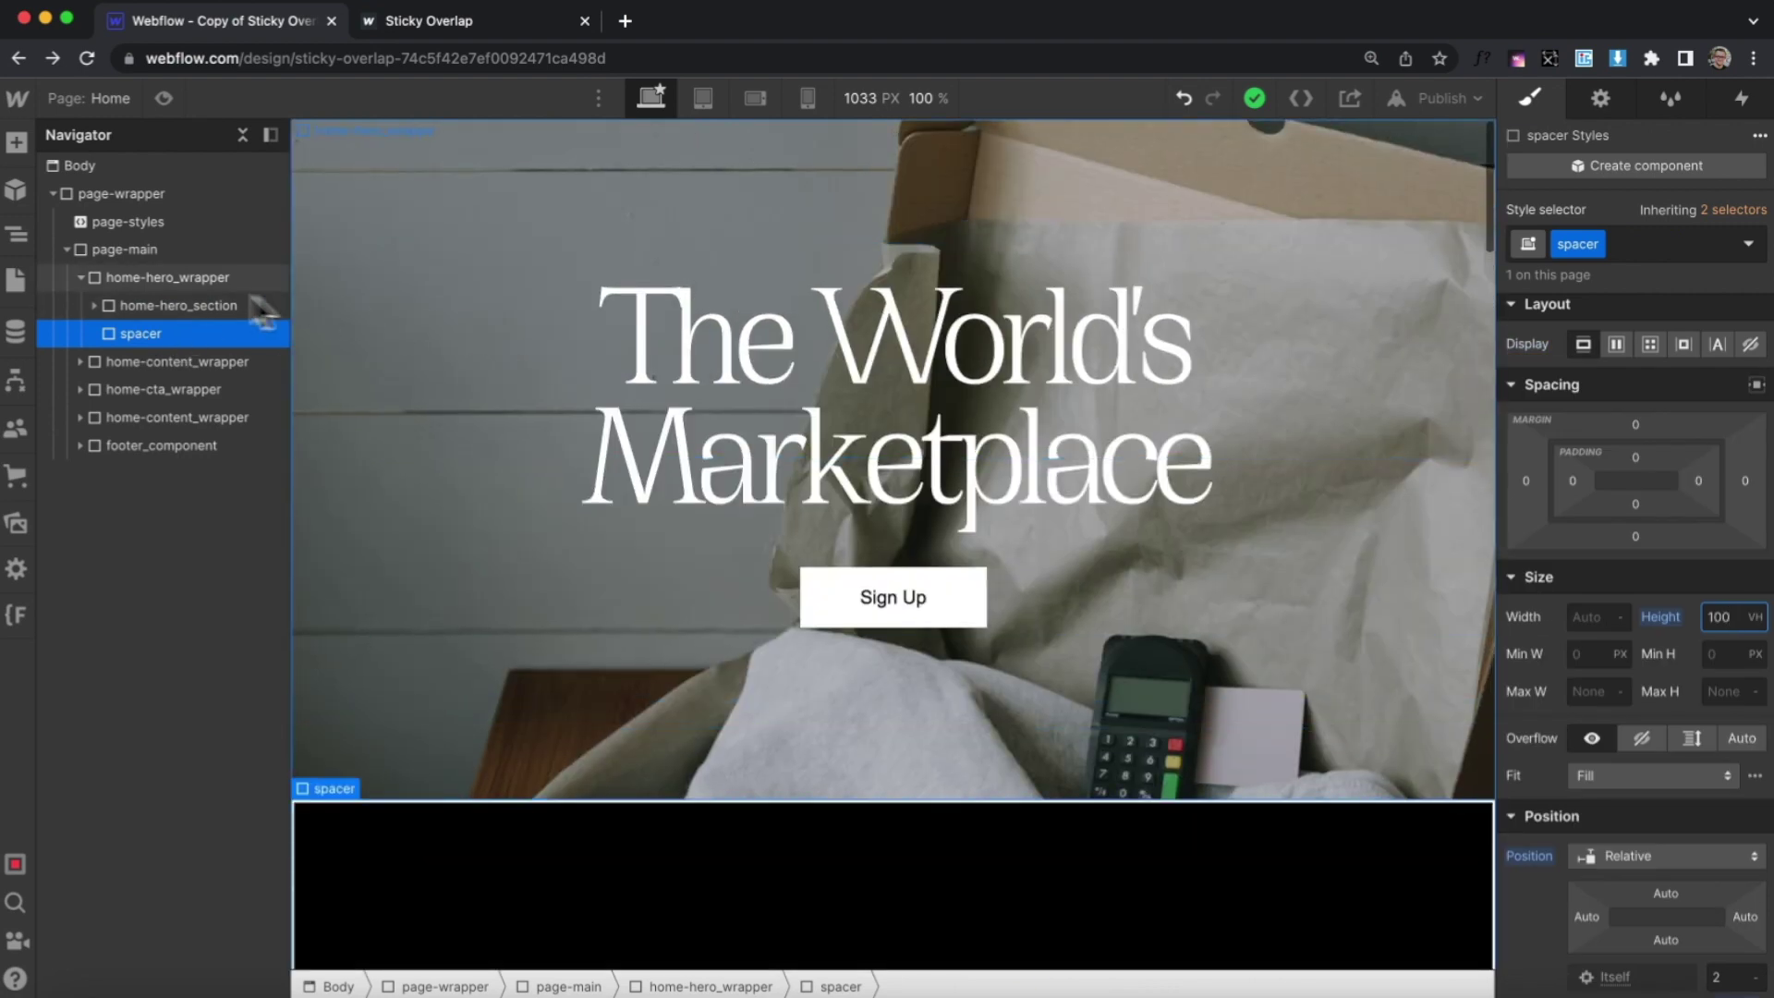
left_click(78, 281)
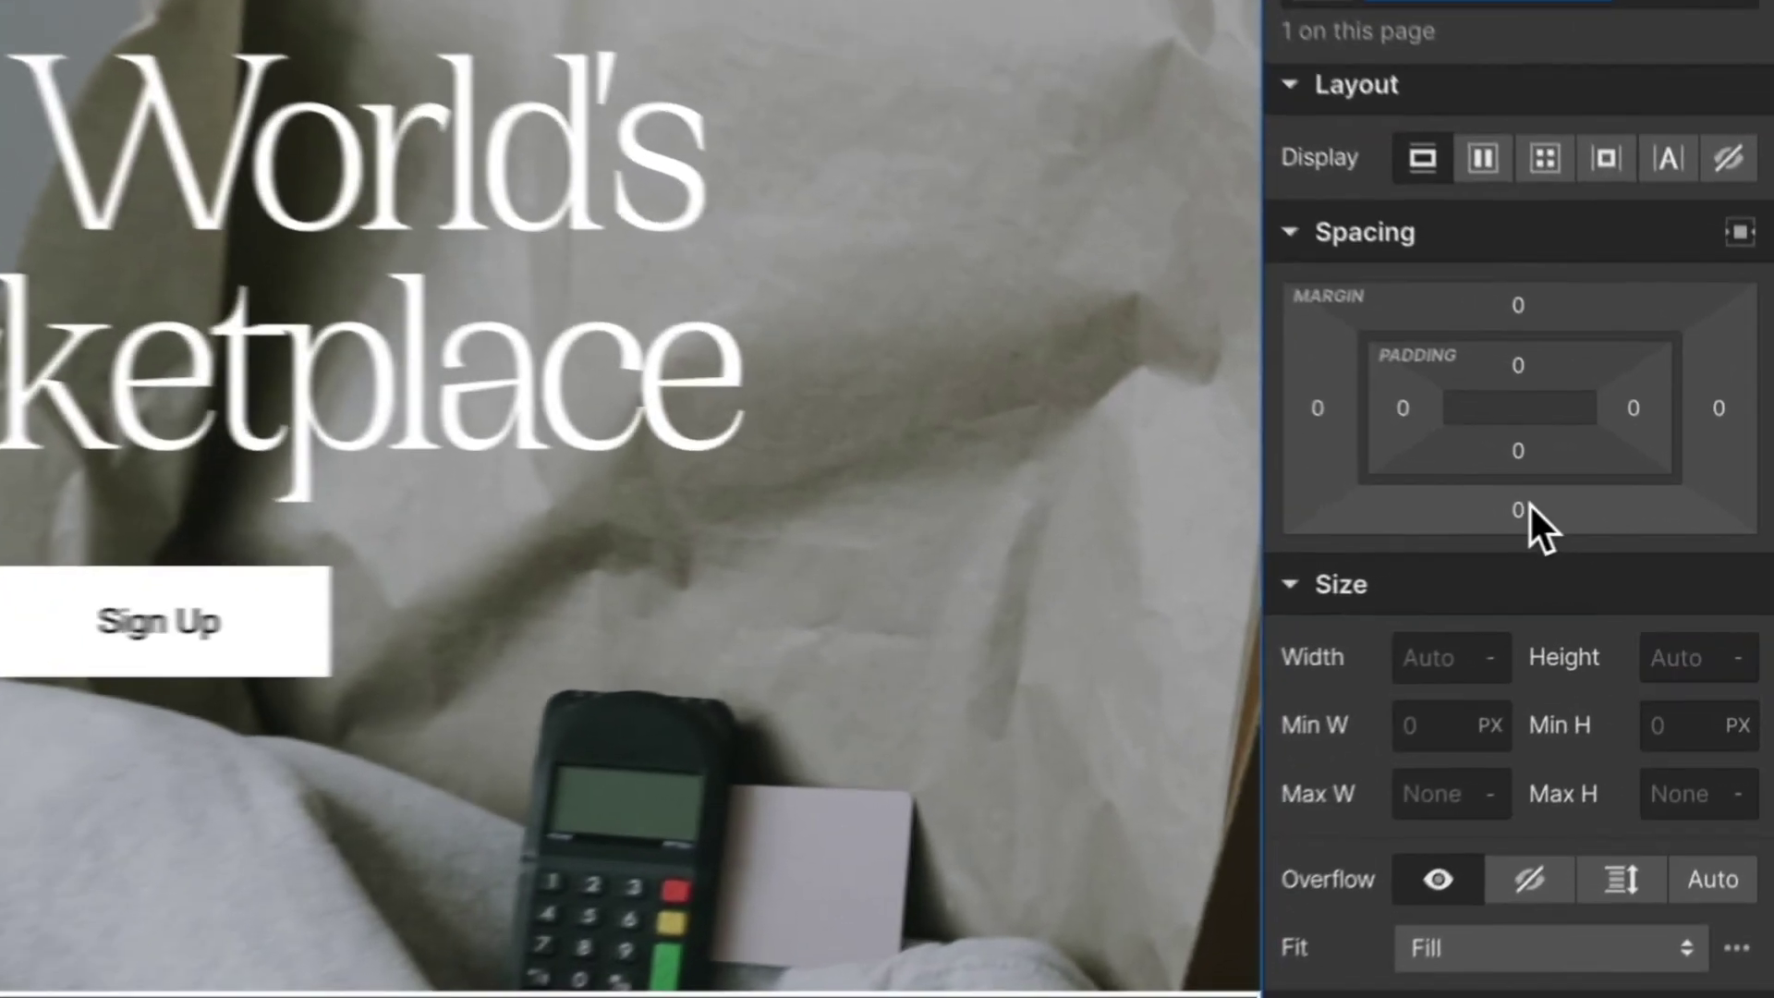
- Set home-hero_wrapper's bottom margin to -100vh and expand its children in the Navigator
left_click(1635, 536)
type("-100v")
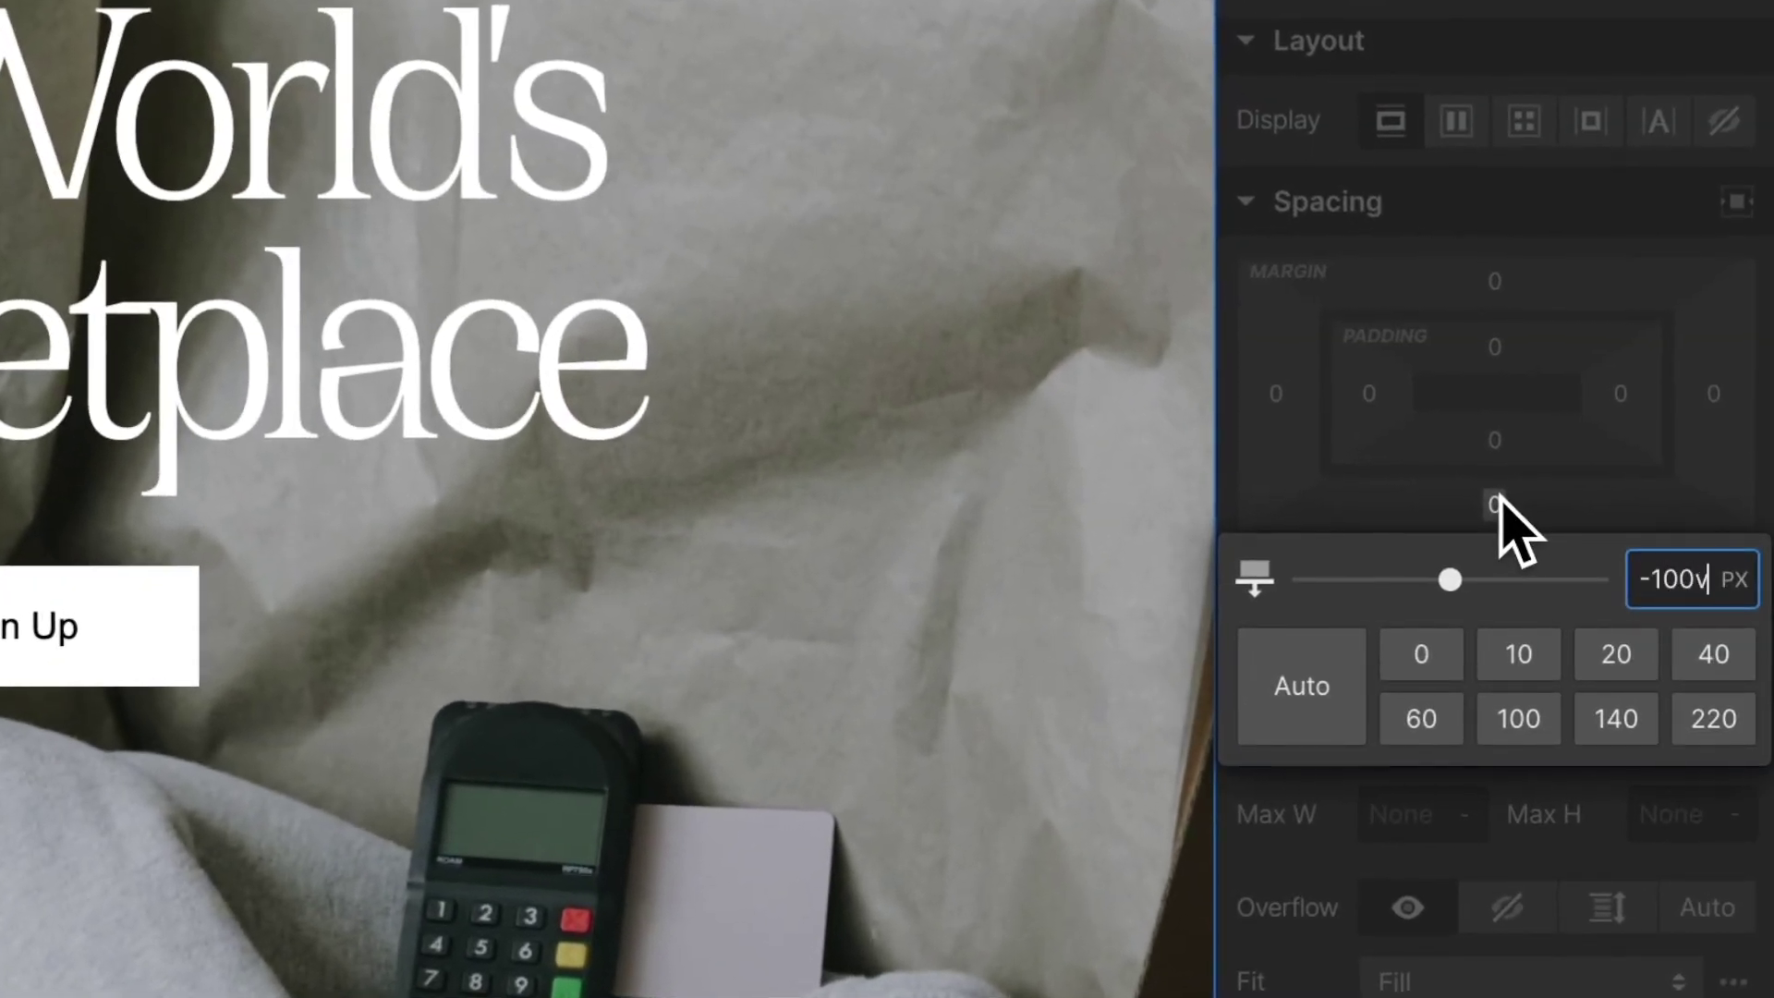
key("Return")
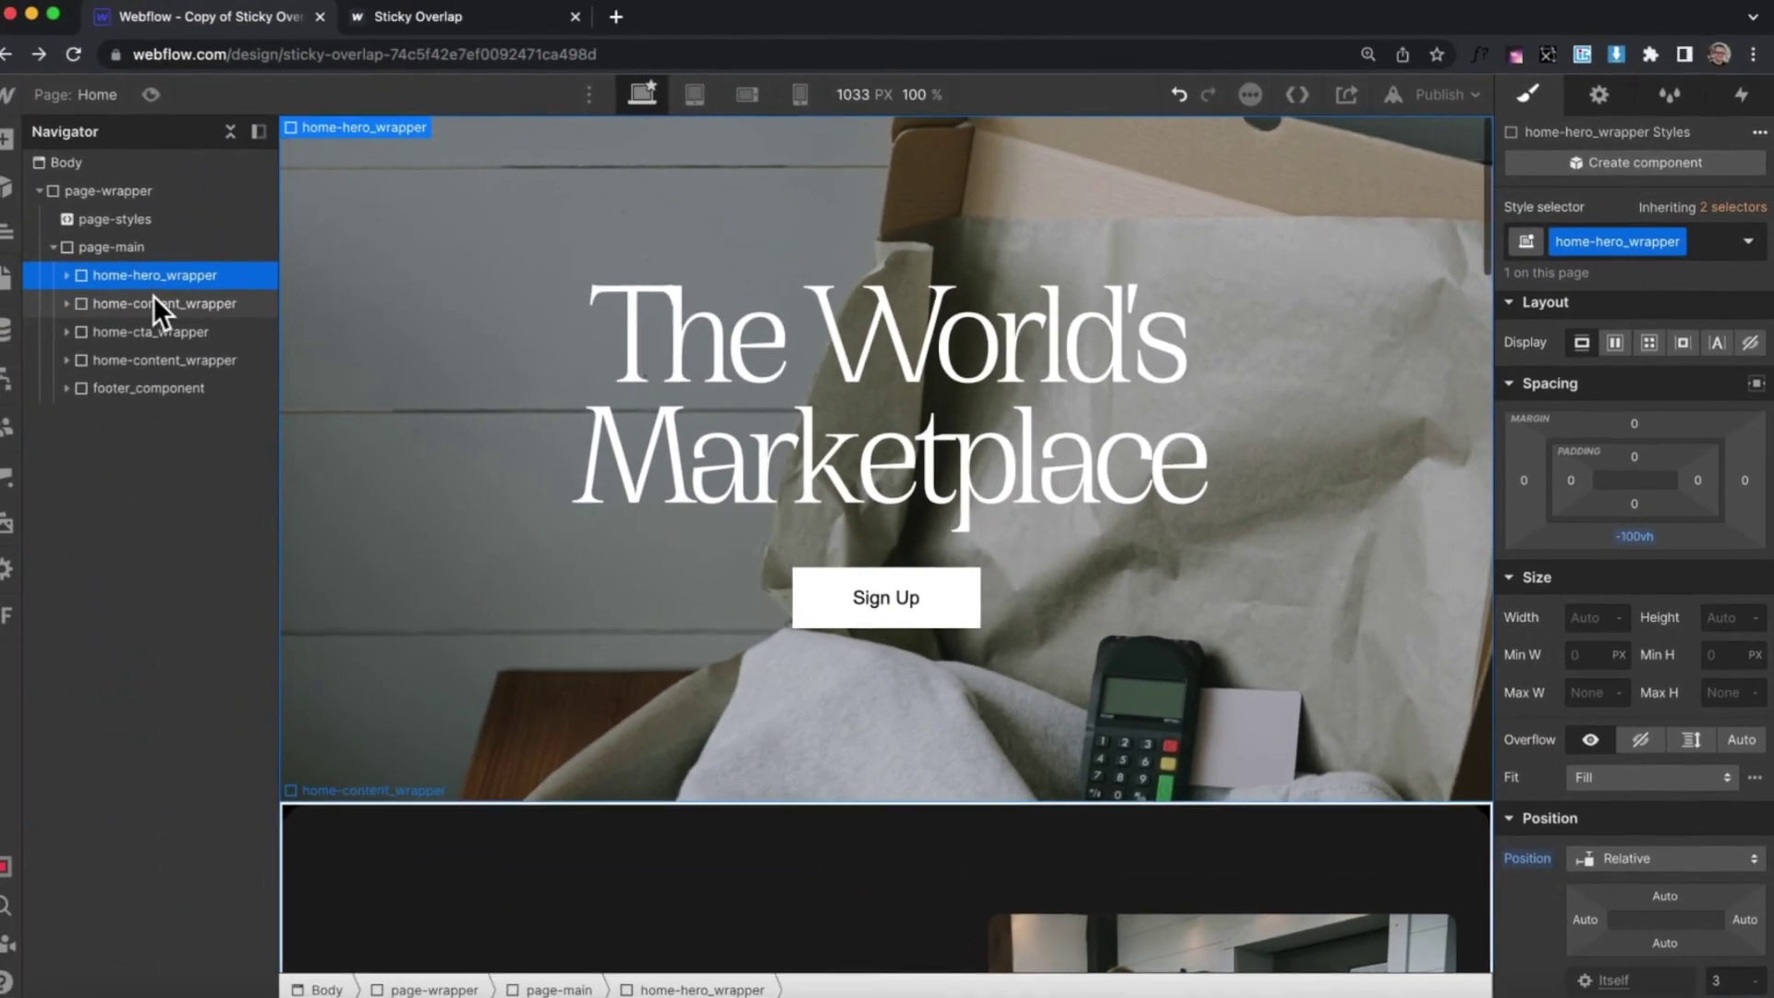
left_click(67, 275)
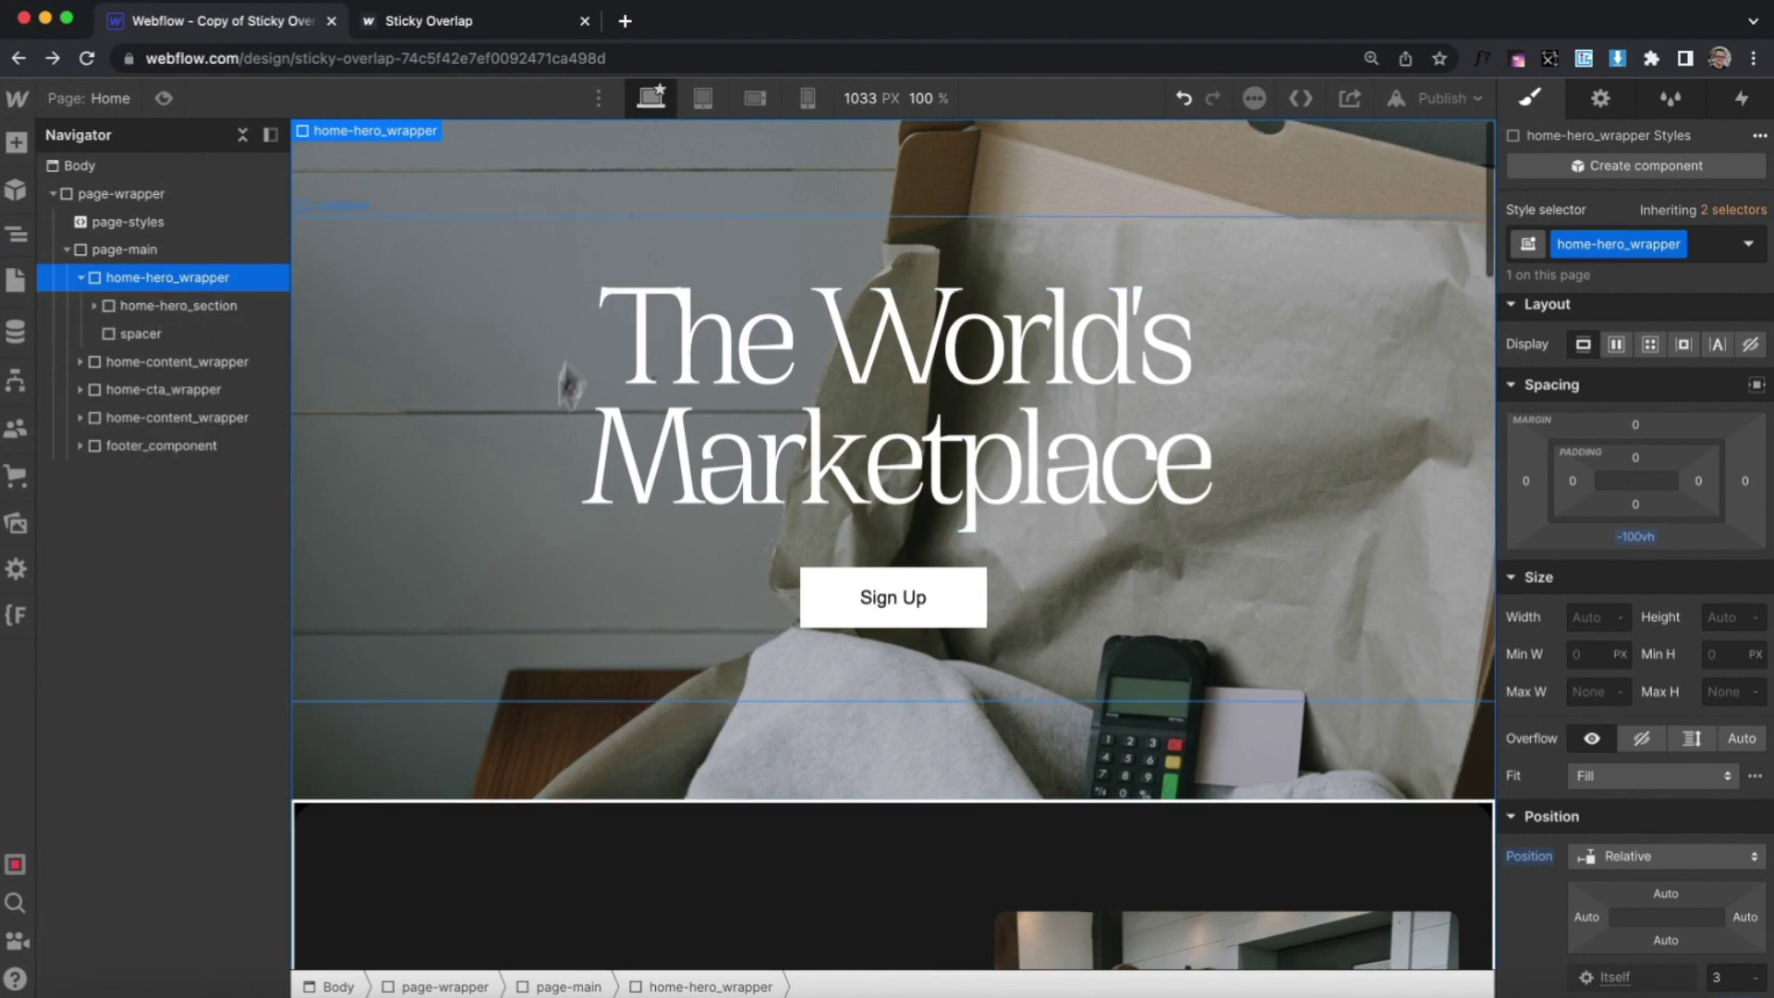
left_click(210, 335)
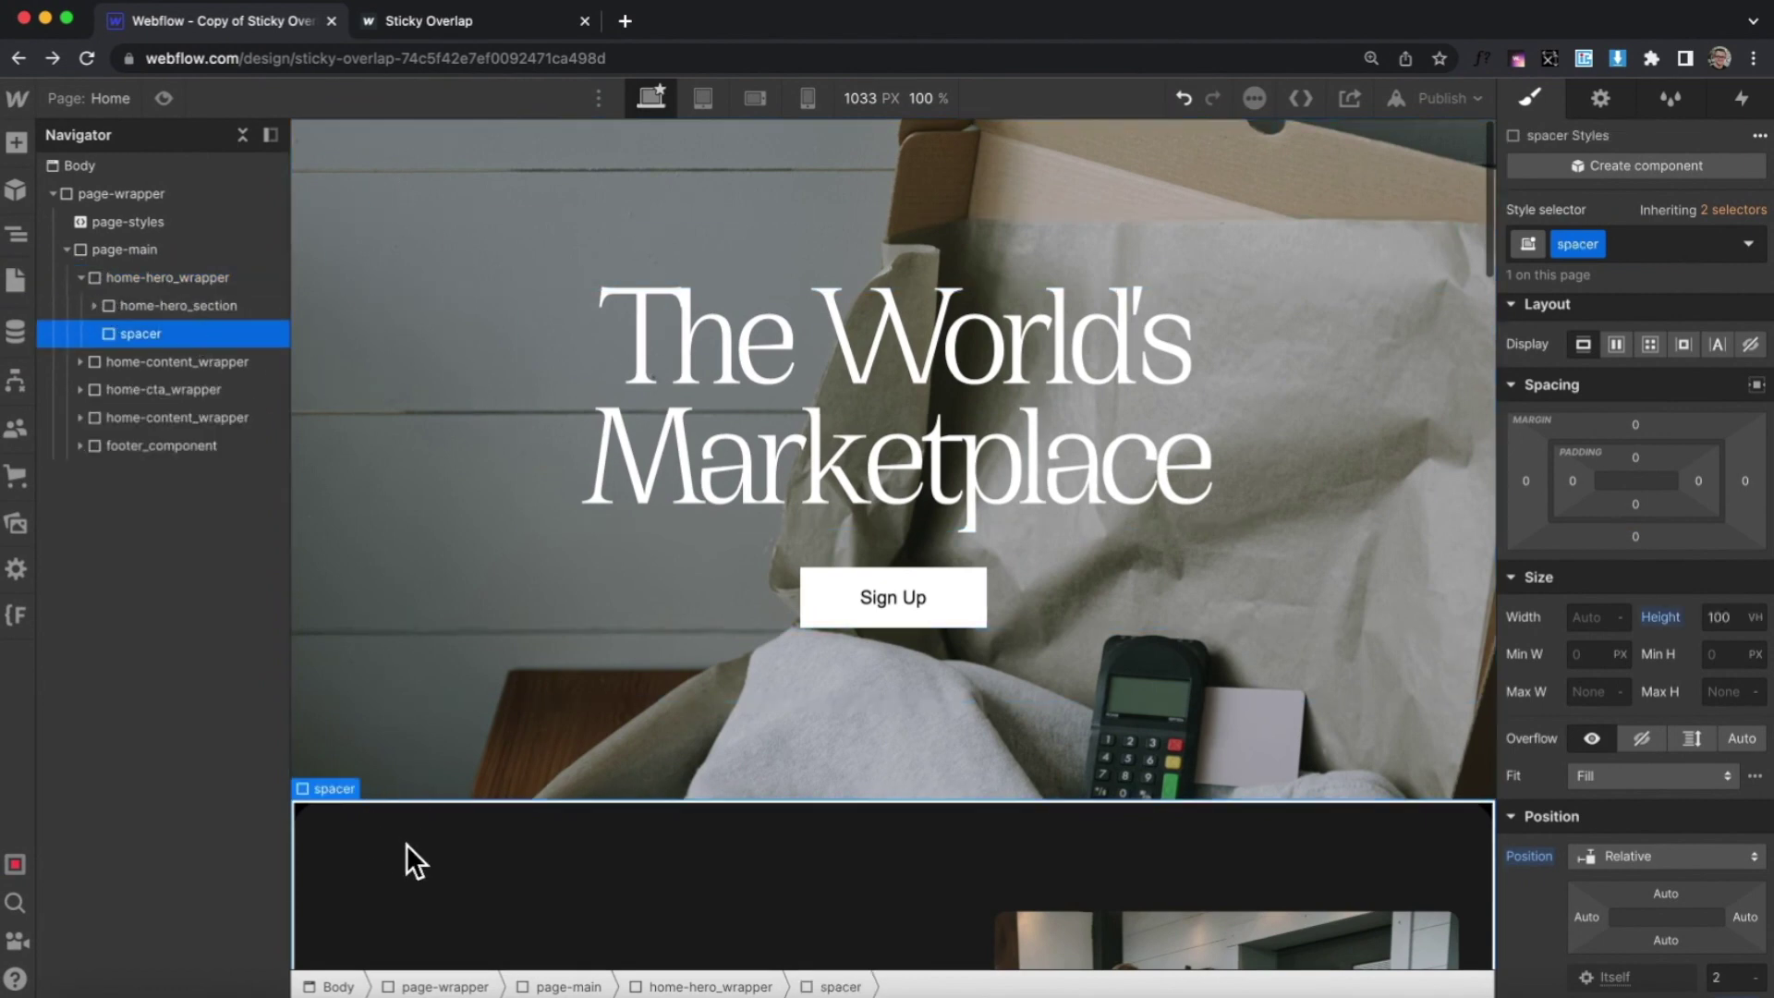
scroll(475, 682, "down", 3)
scroll(475, 679, "down", 5)
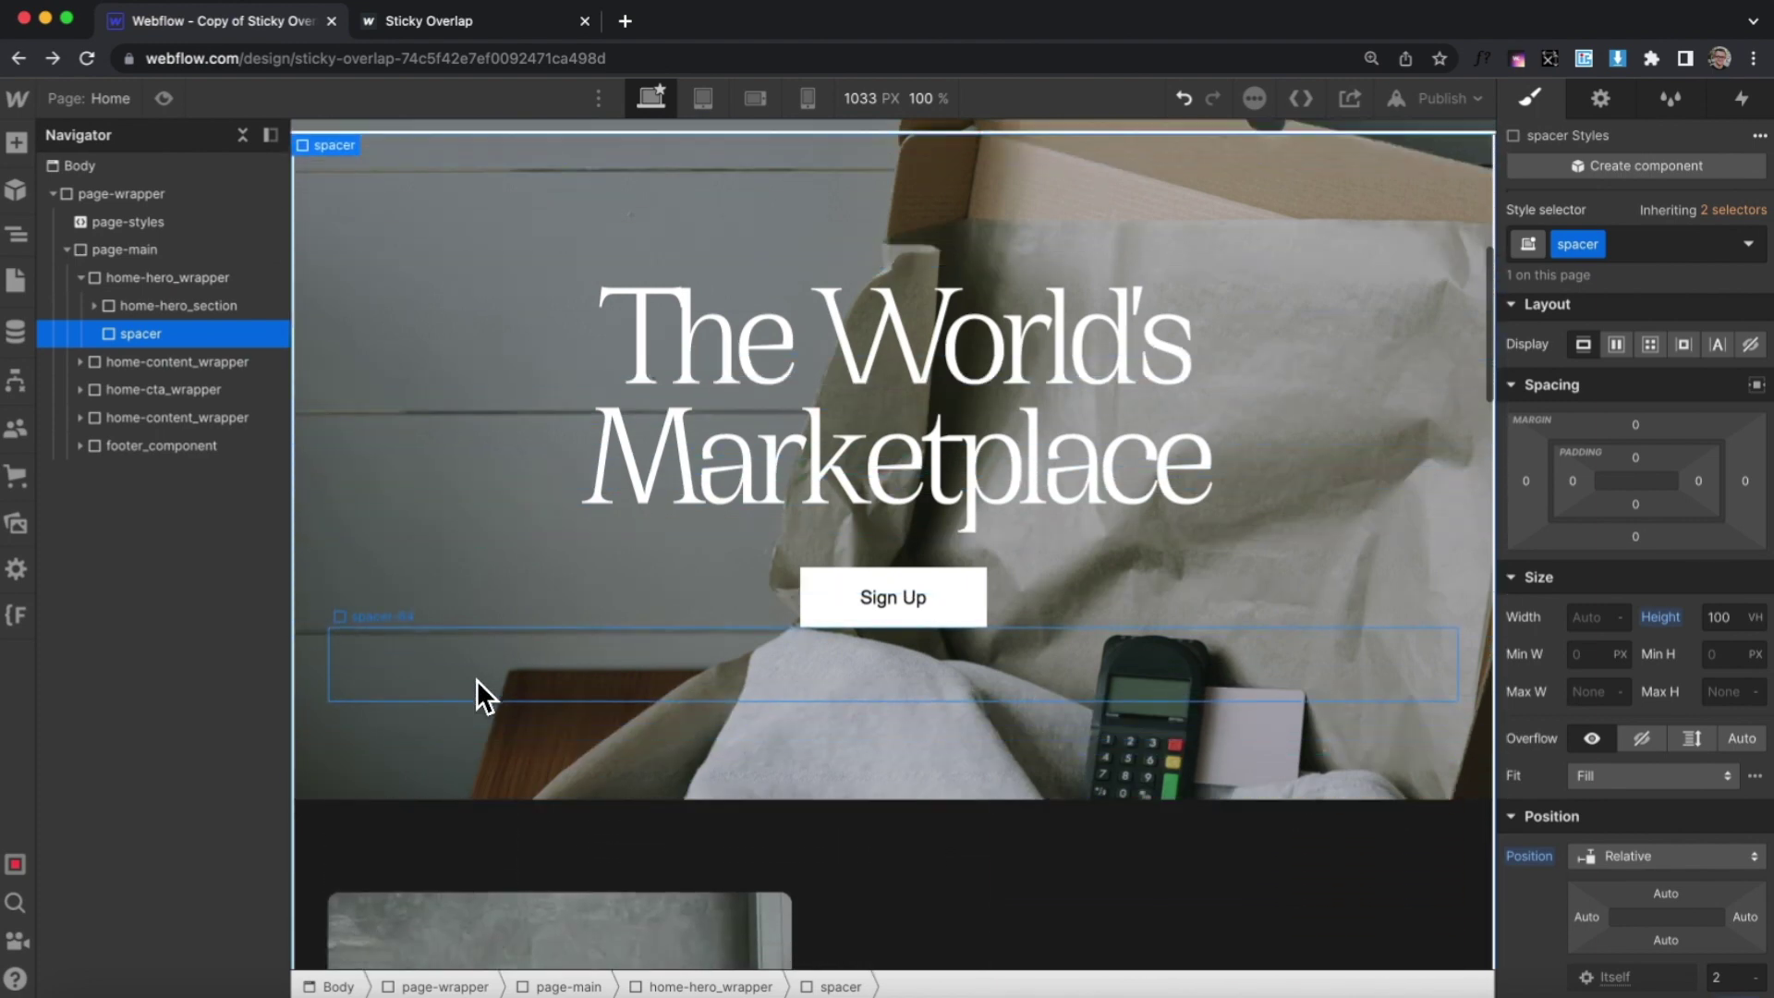
scroll(475, 680, "down", 6)
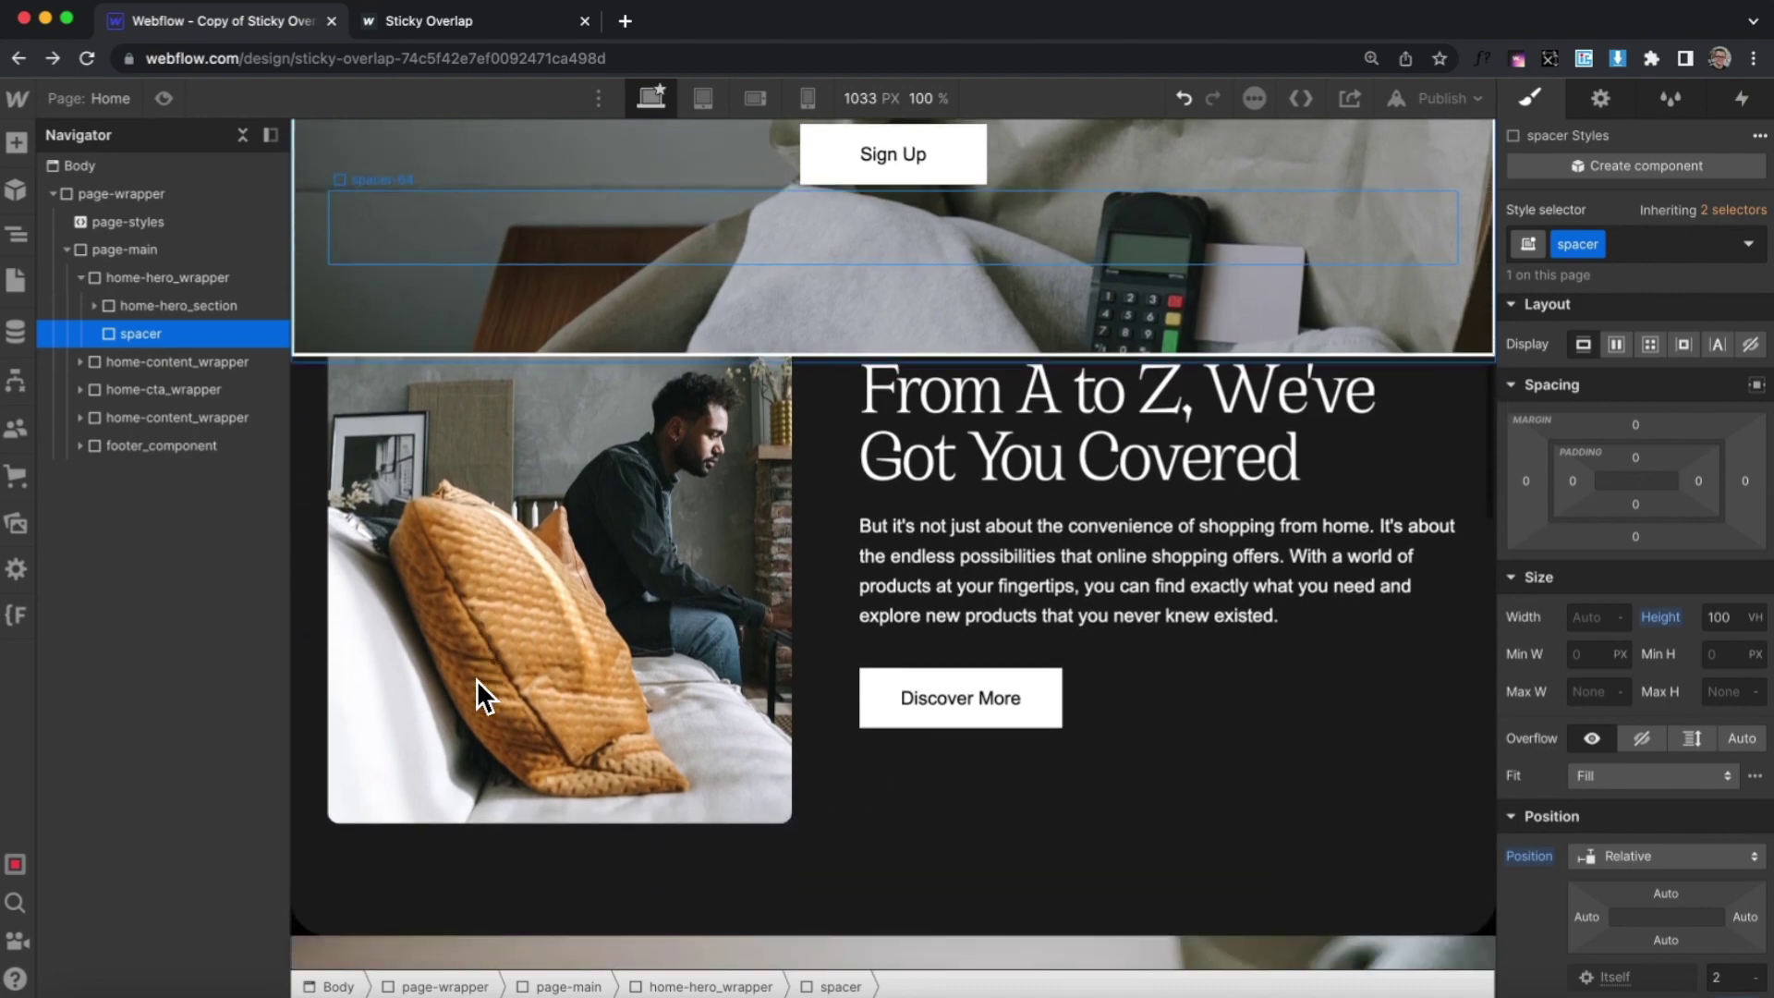
scroll(475, 679, "down", 2)
scroll(850, 342, "up", 8)
scroll(848, 351, "up", 3)
left_click(157, 278)
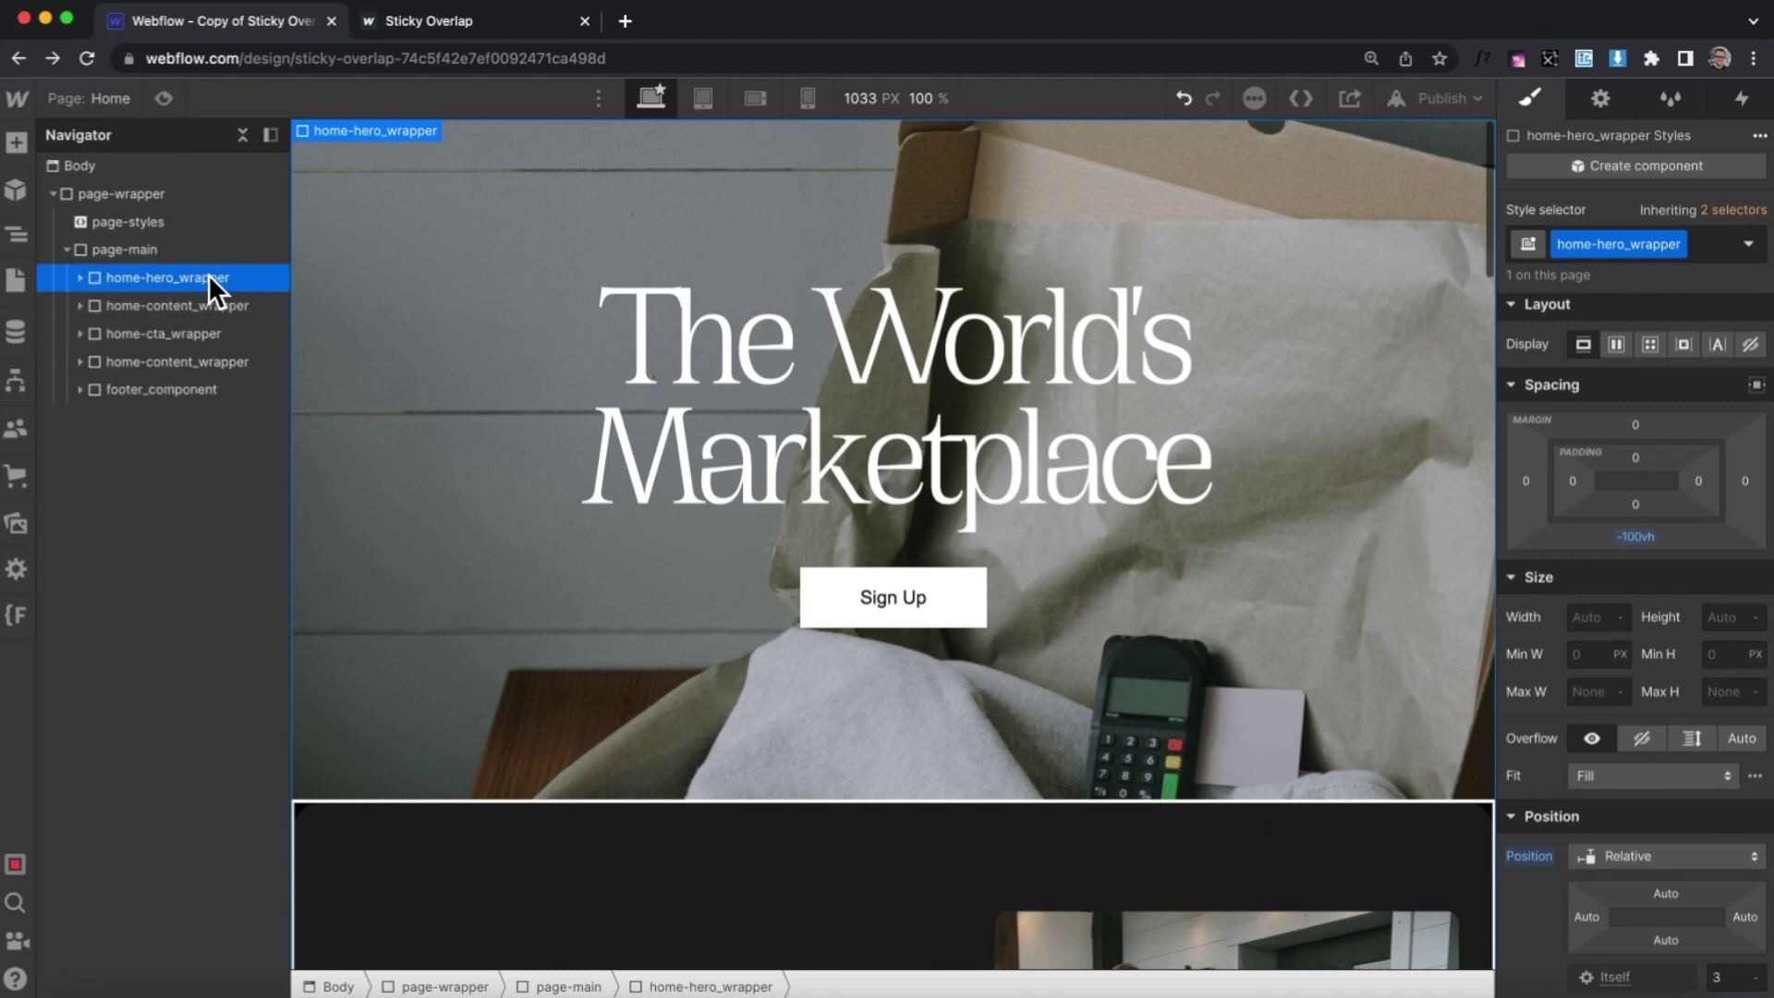
scroll(1645, 693, "down", 5)
- Set home-hero_wrapper's z-index to 1, then select home-content_wrapper
left_click(1728, 734)
type("1")
left_click(153, 306)
scroll(1617, 670, "down", 3)
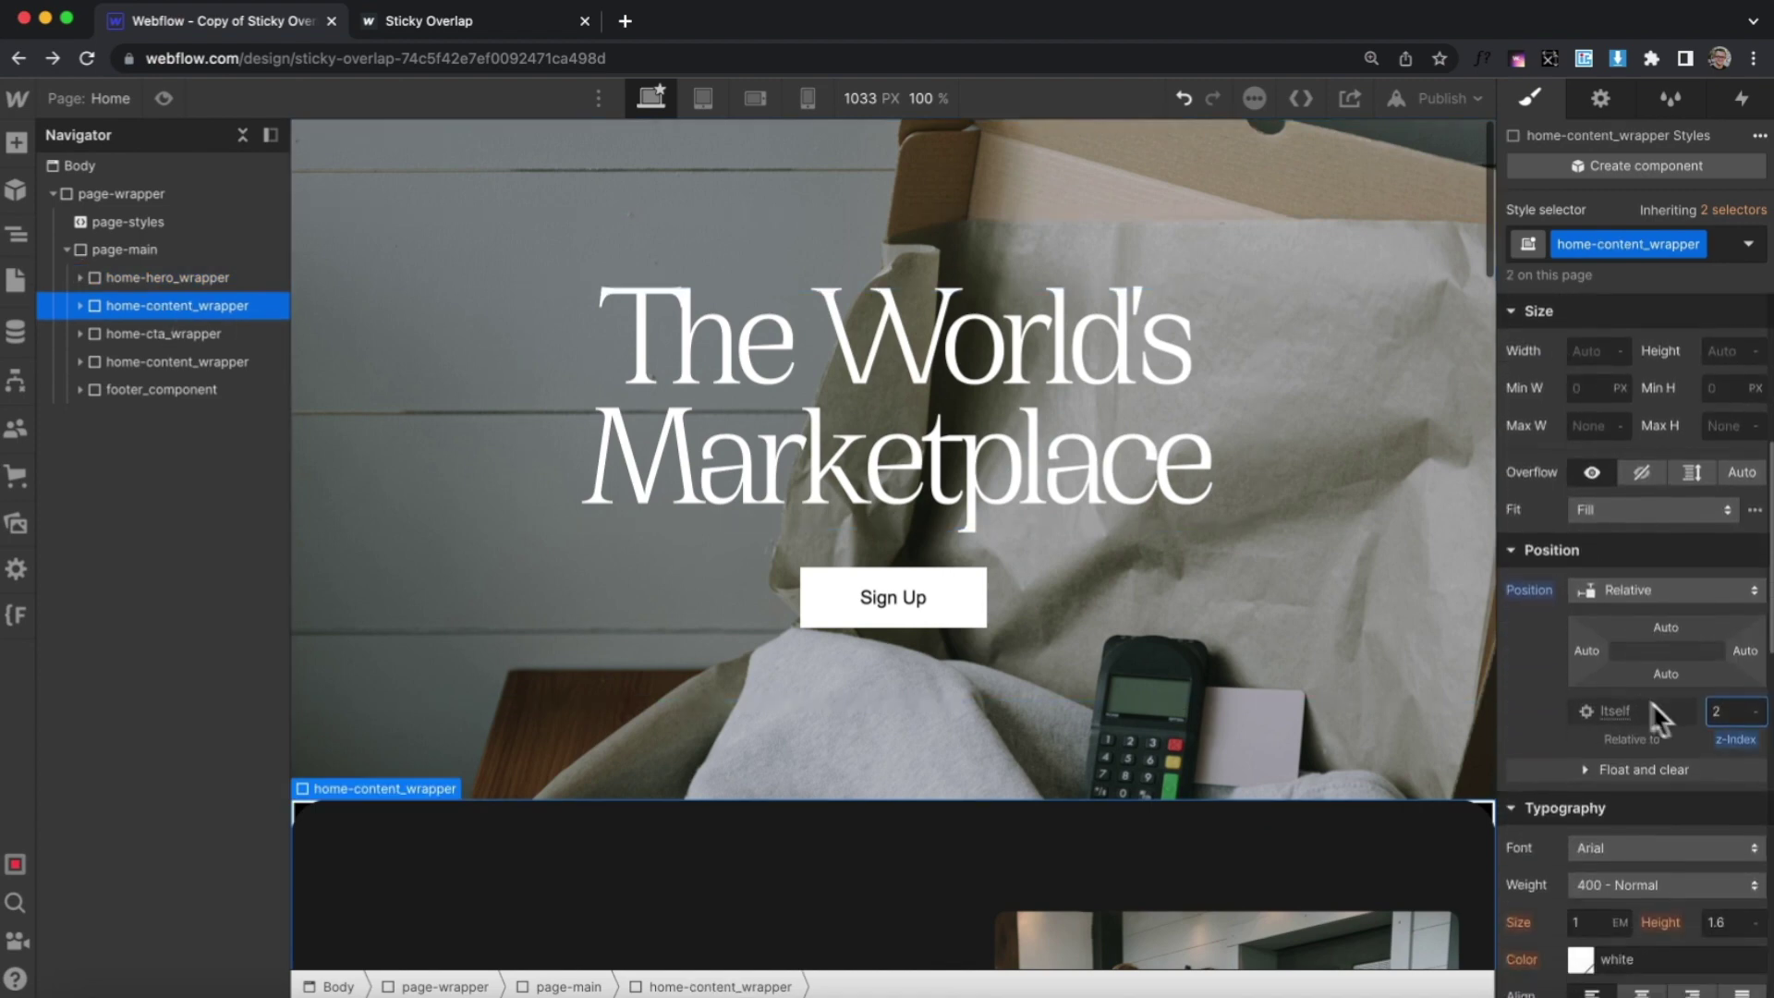
scroll(805, 490, "down", 6)
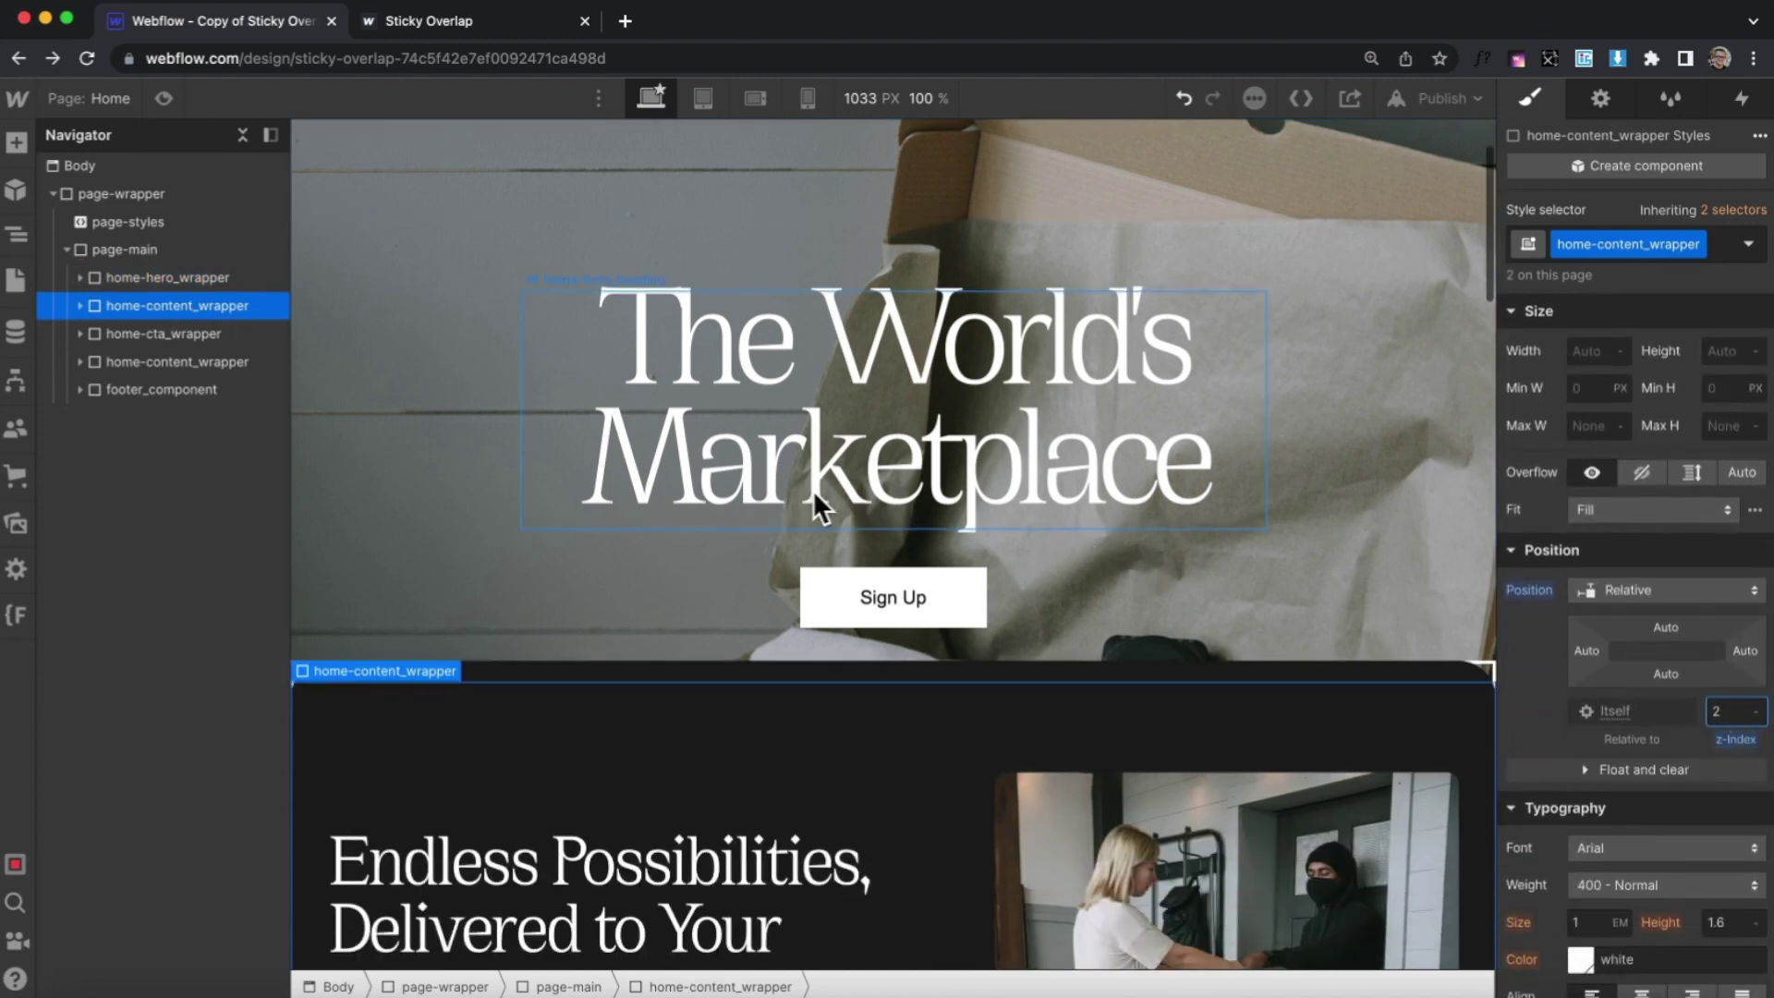
scroll(806, 490, "up", 6)
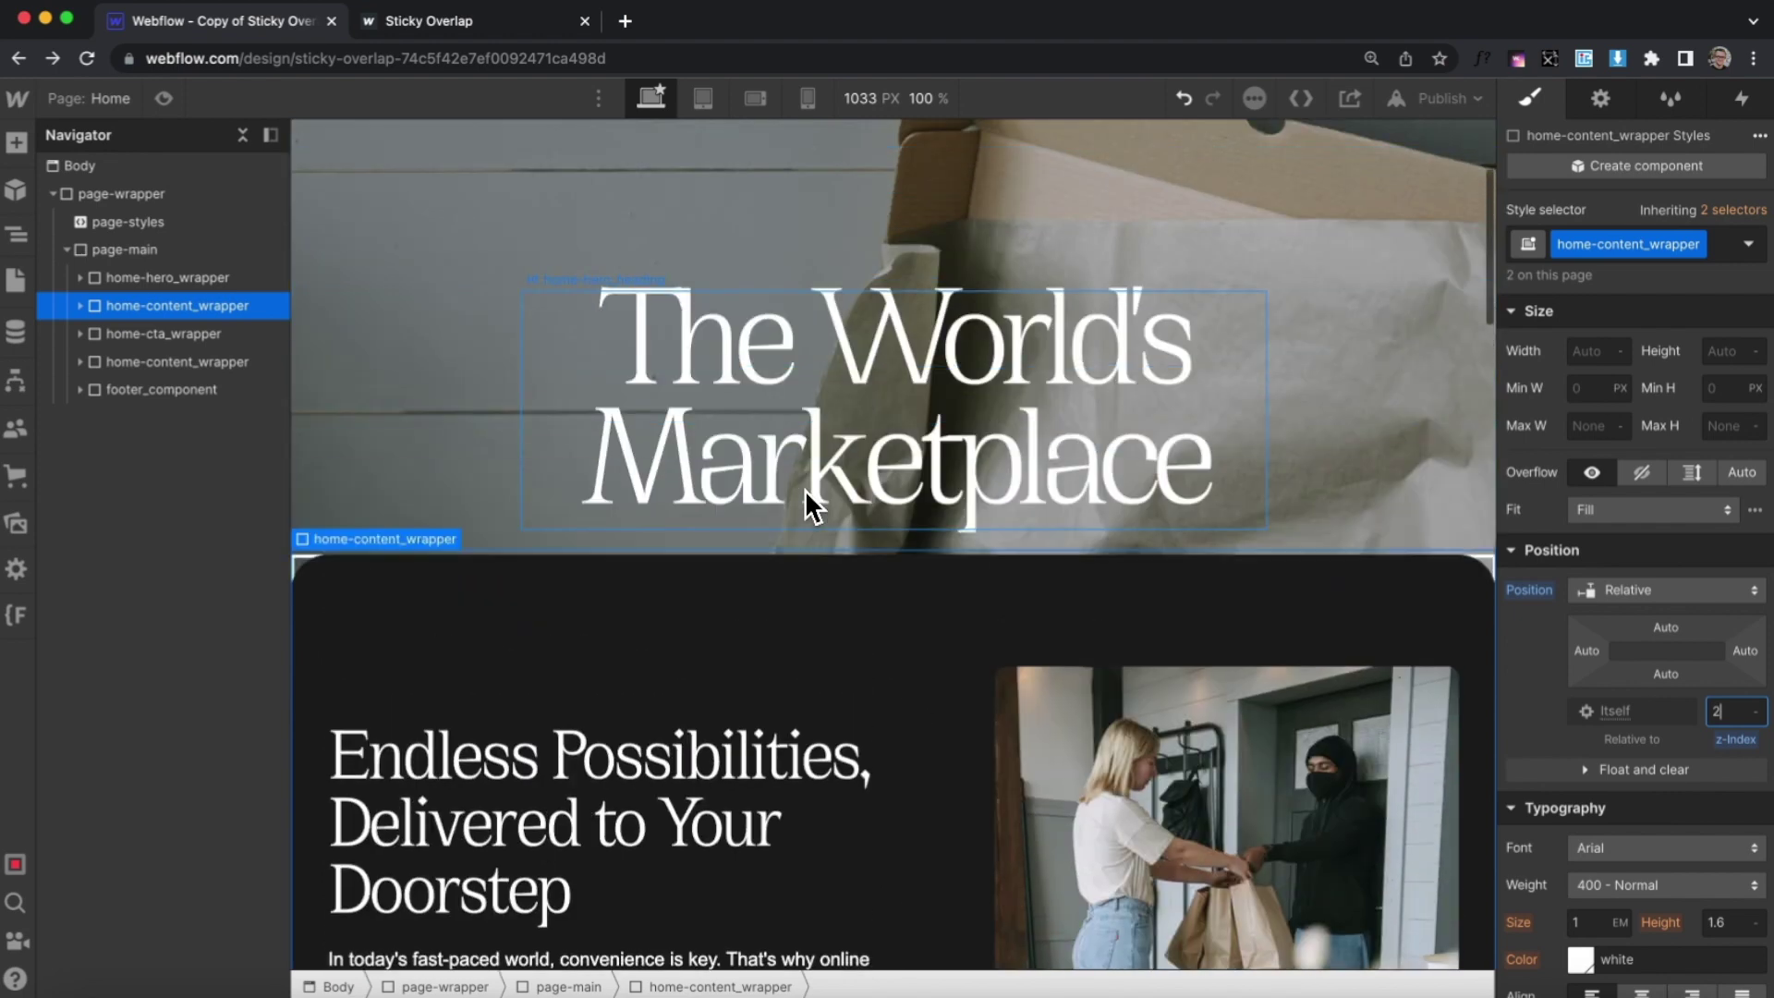
- Preview the page at a 2500 px canvas width, scrolling to watch the cards overlap
left_click(876, 102)
type("2500")
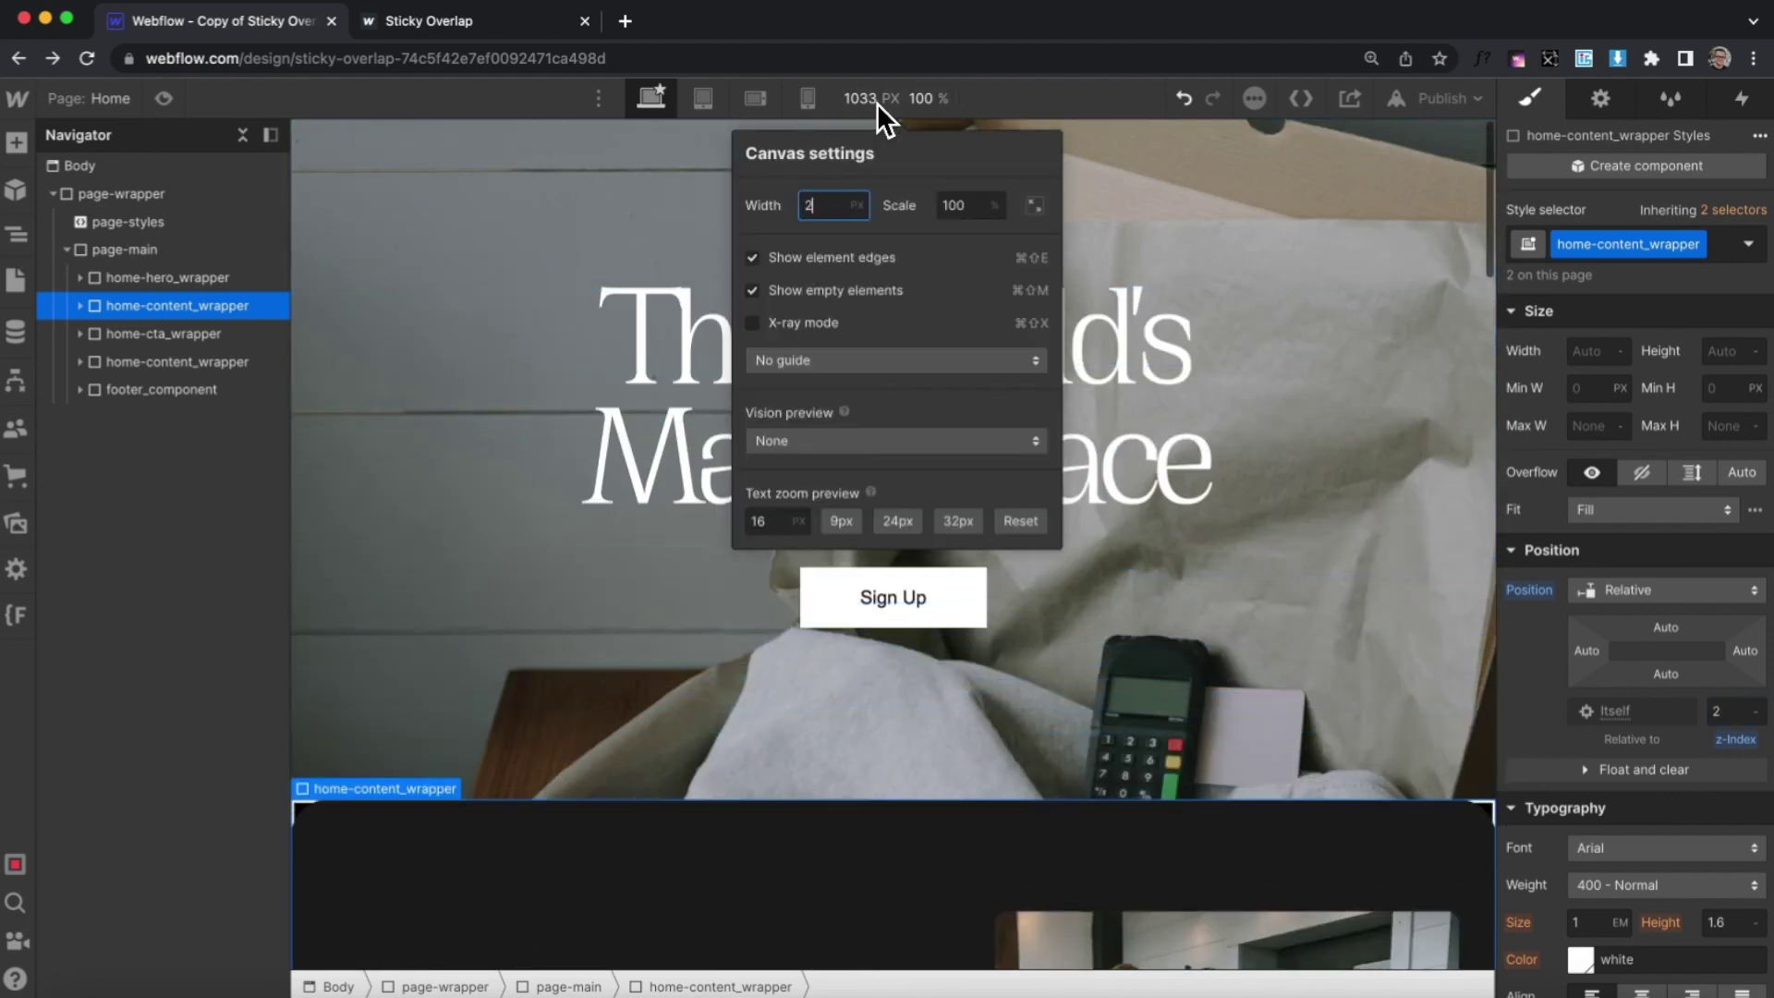
key("Return")
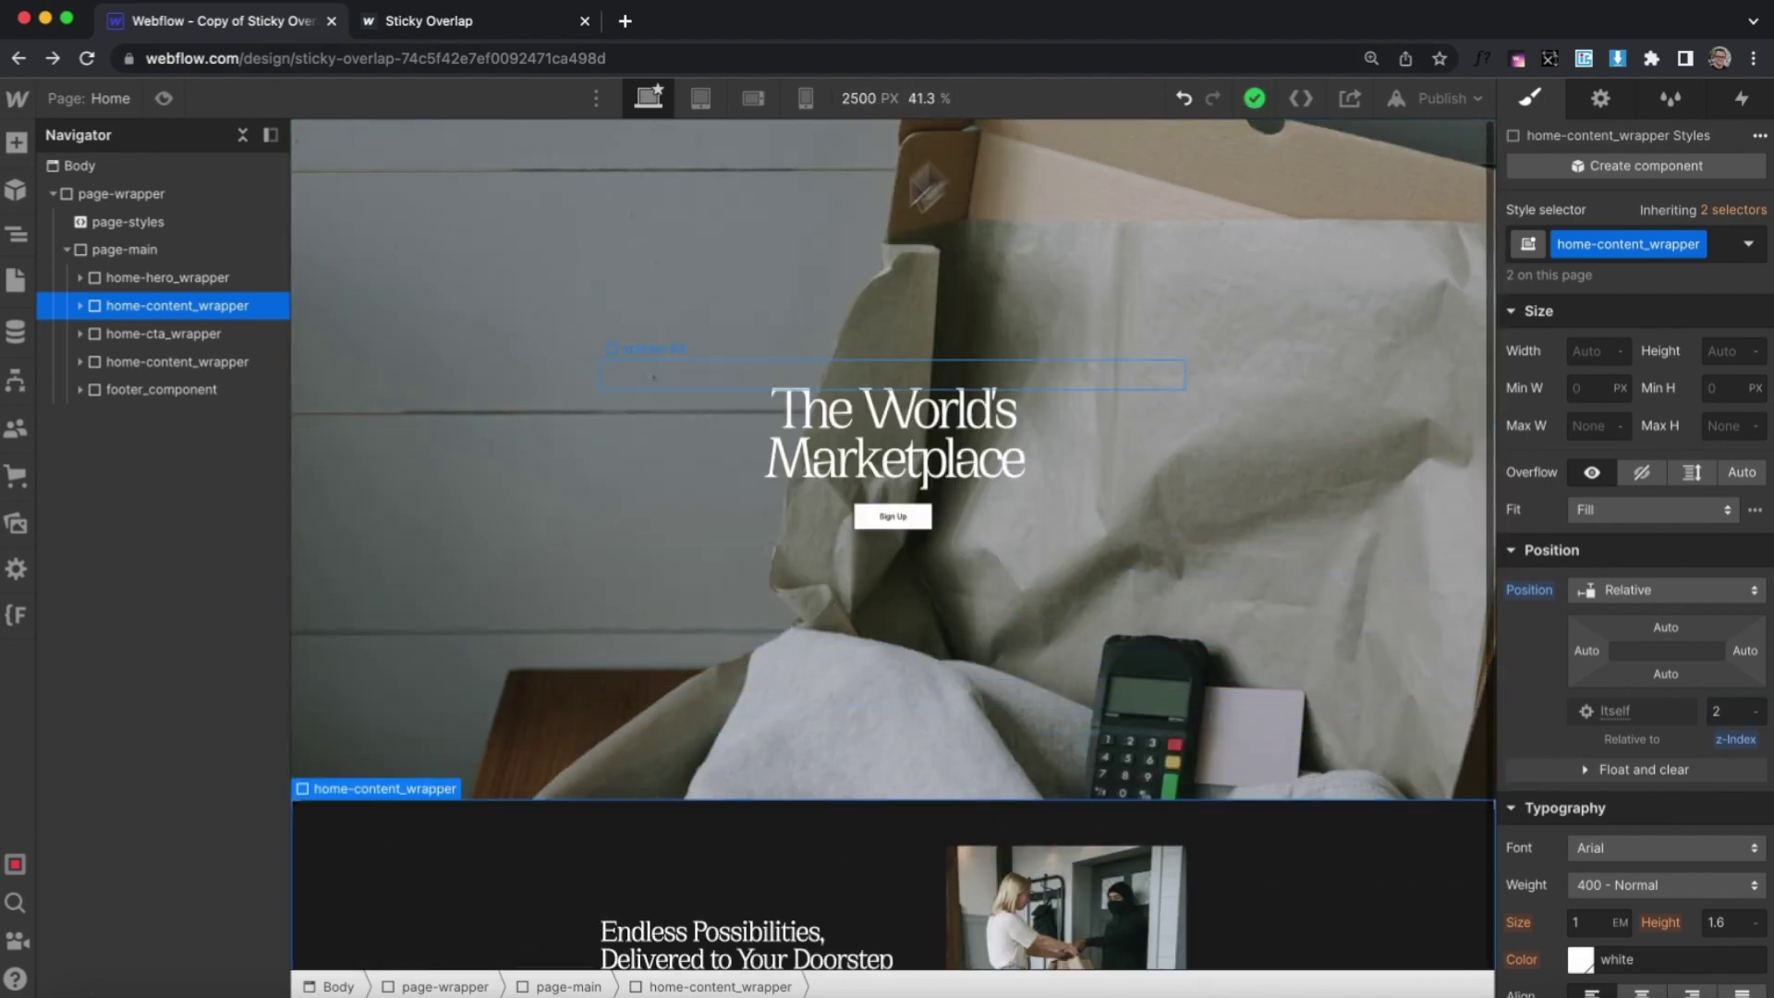
scroll(628, 562, "down", 6)
scroll(626, 564, "down", 4)
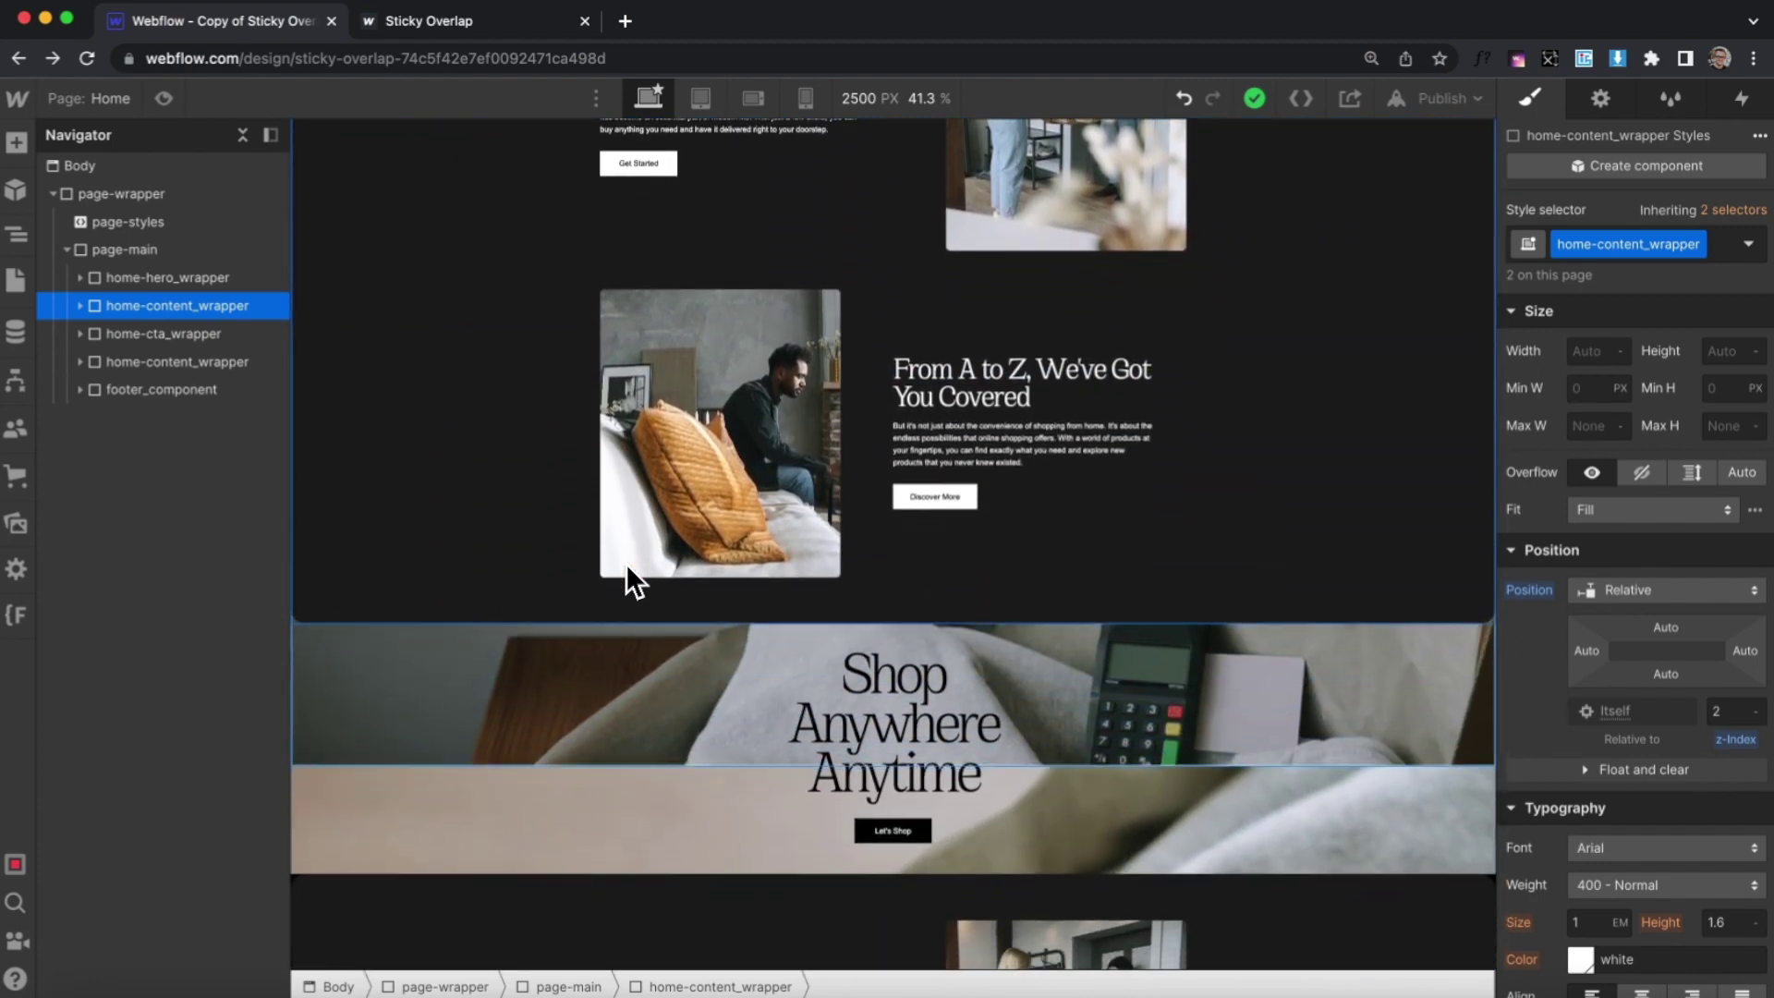
scroll(626, 568, "up", 3)
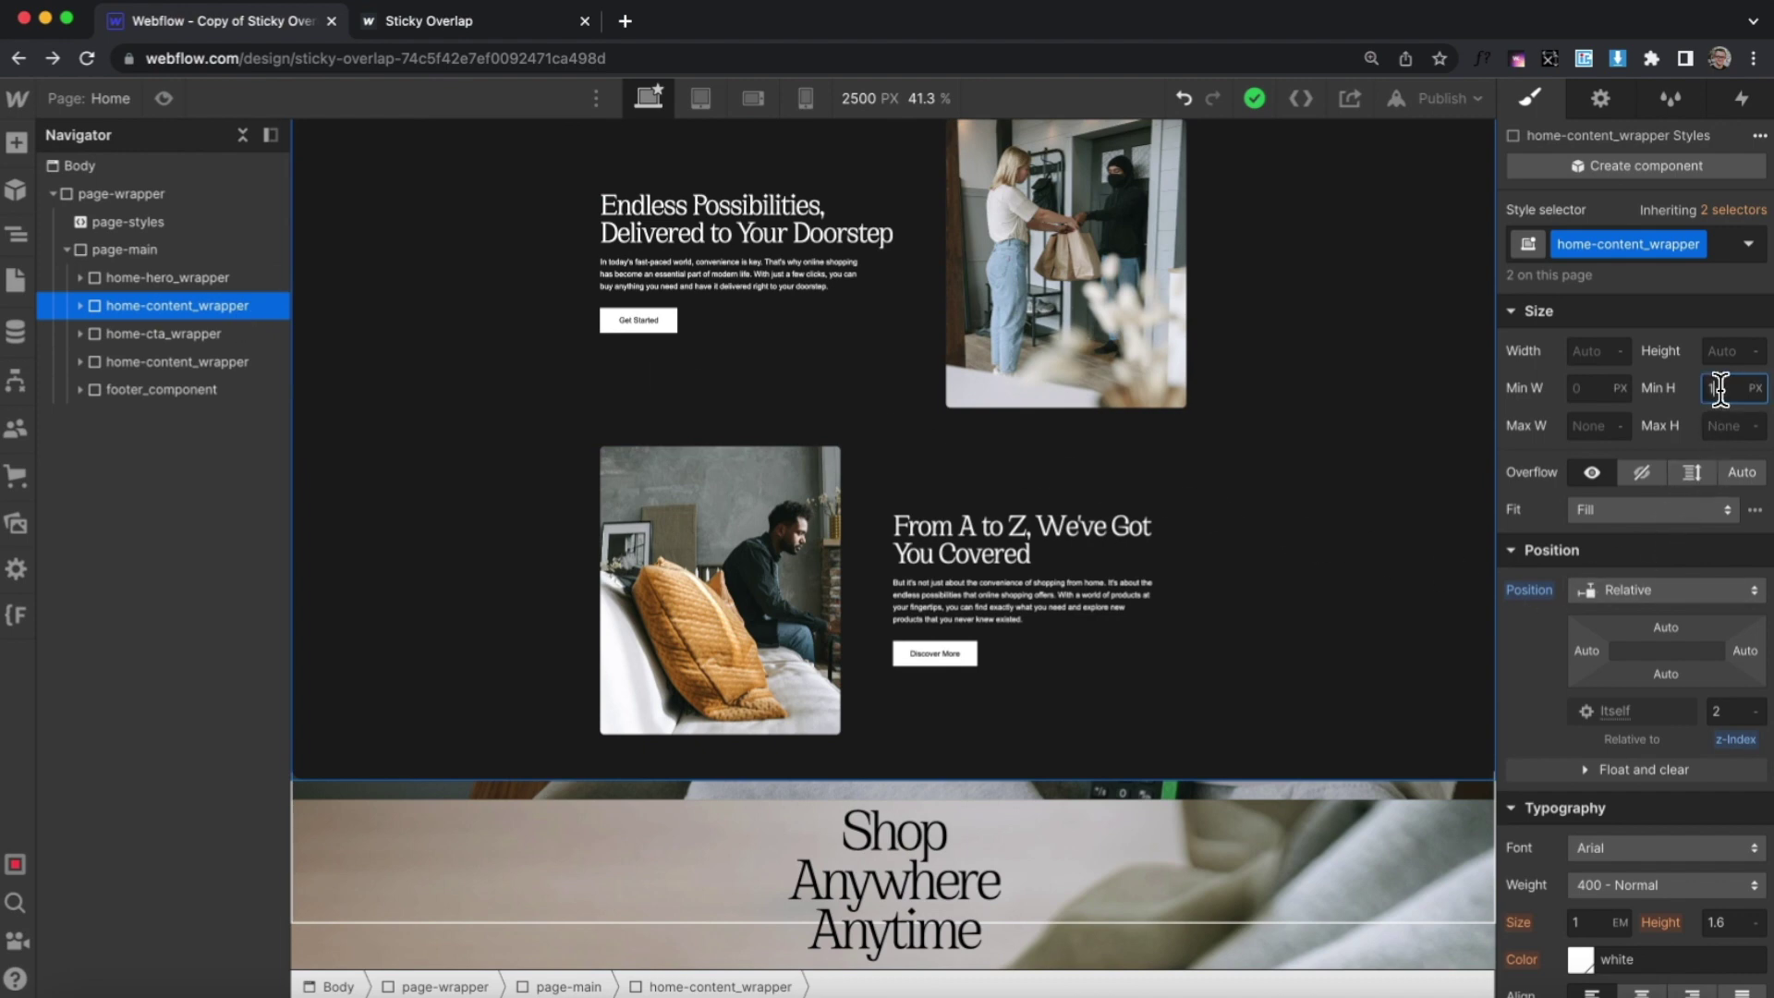
- Set home-content_wrapper's minimum height to 100vh and scroll to check it
key("Return")
scroll(1036, 596, "up", 5)
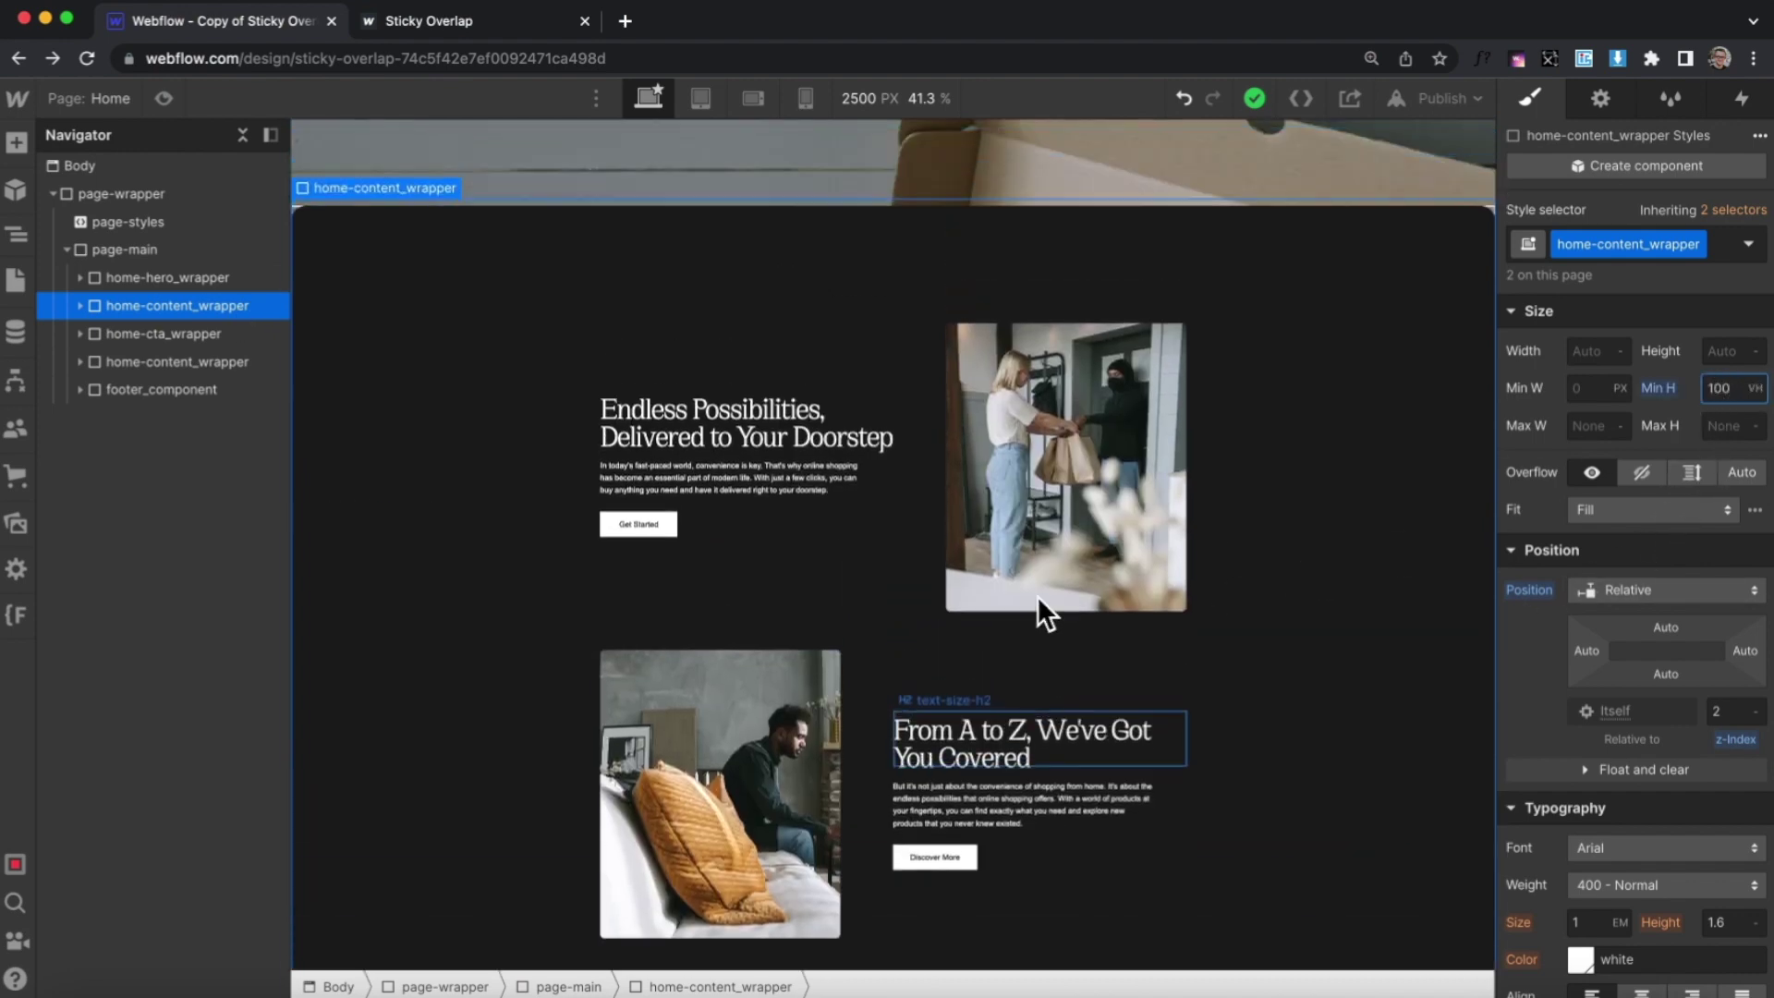
scroll(1035, 597, "down", 10)
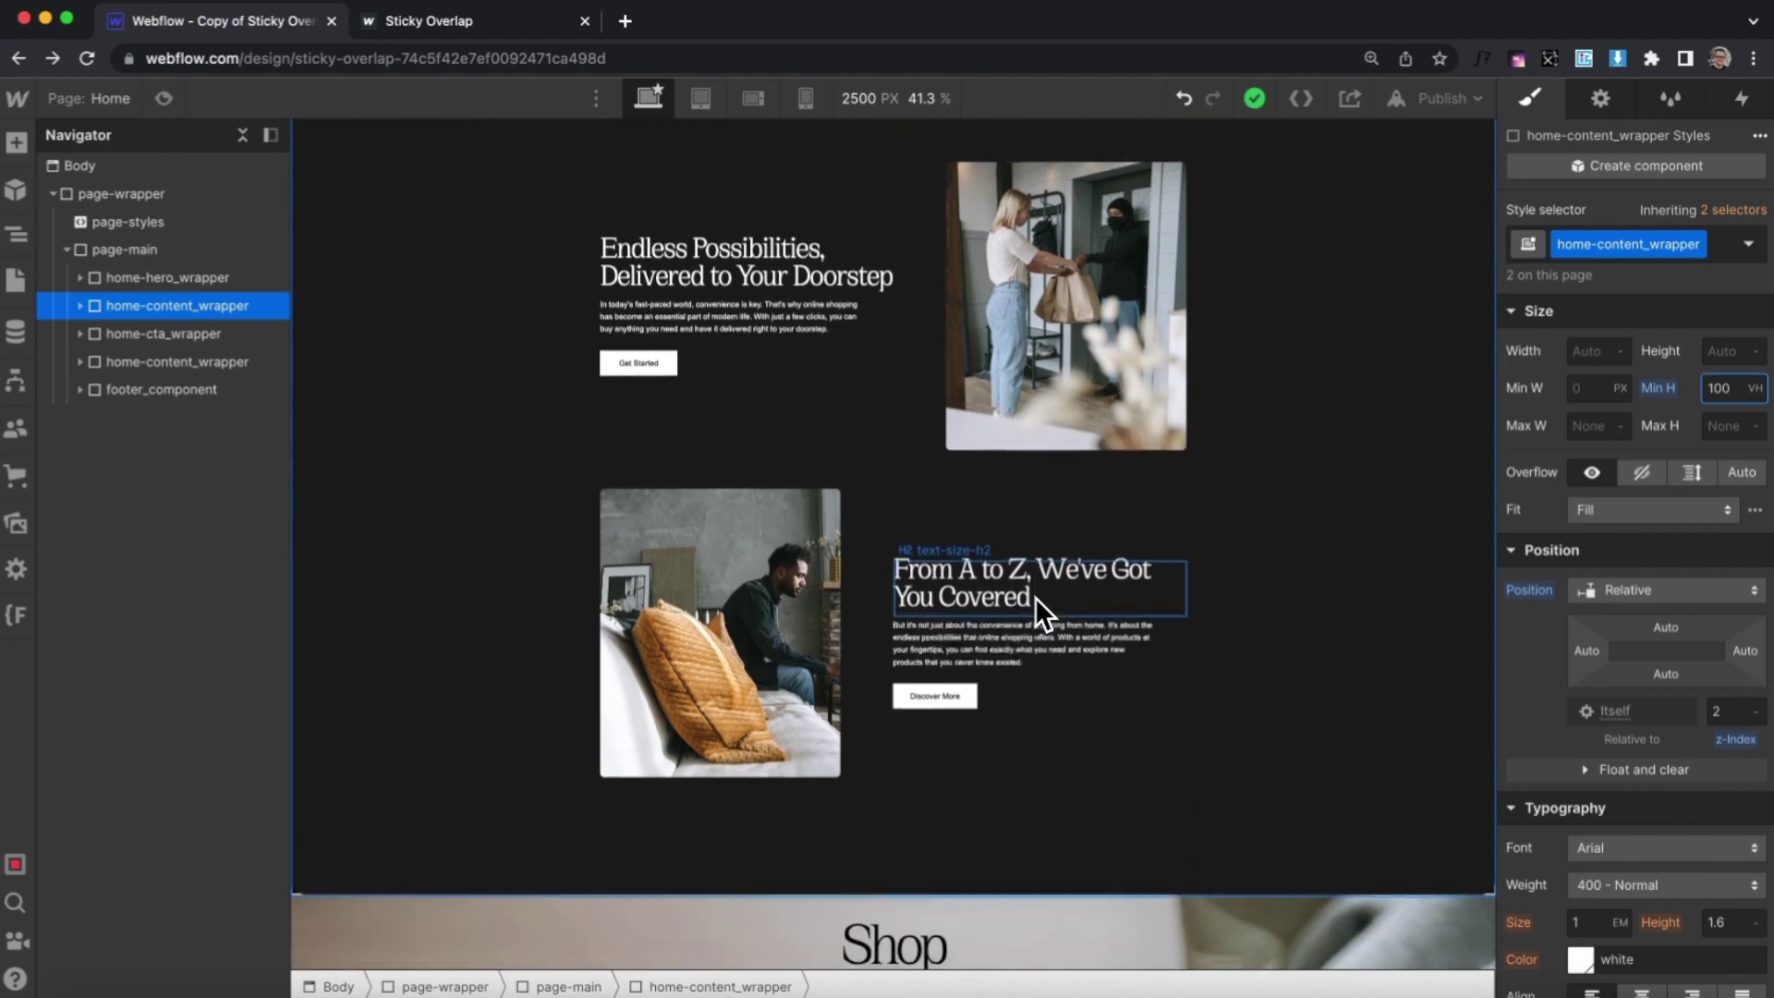
scroll(774, 668, "up", 5)
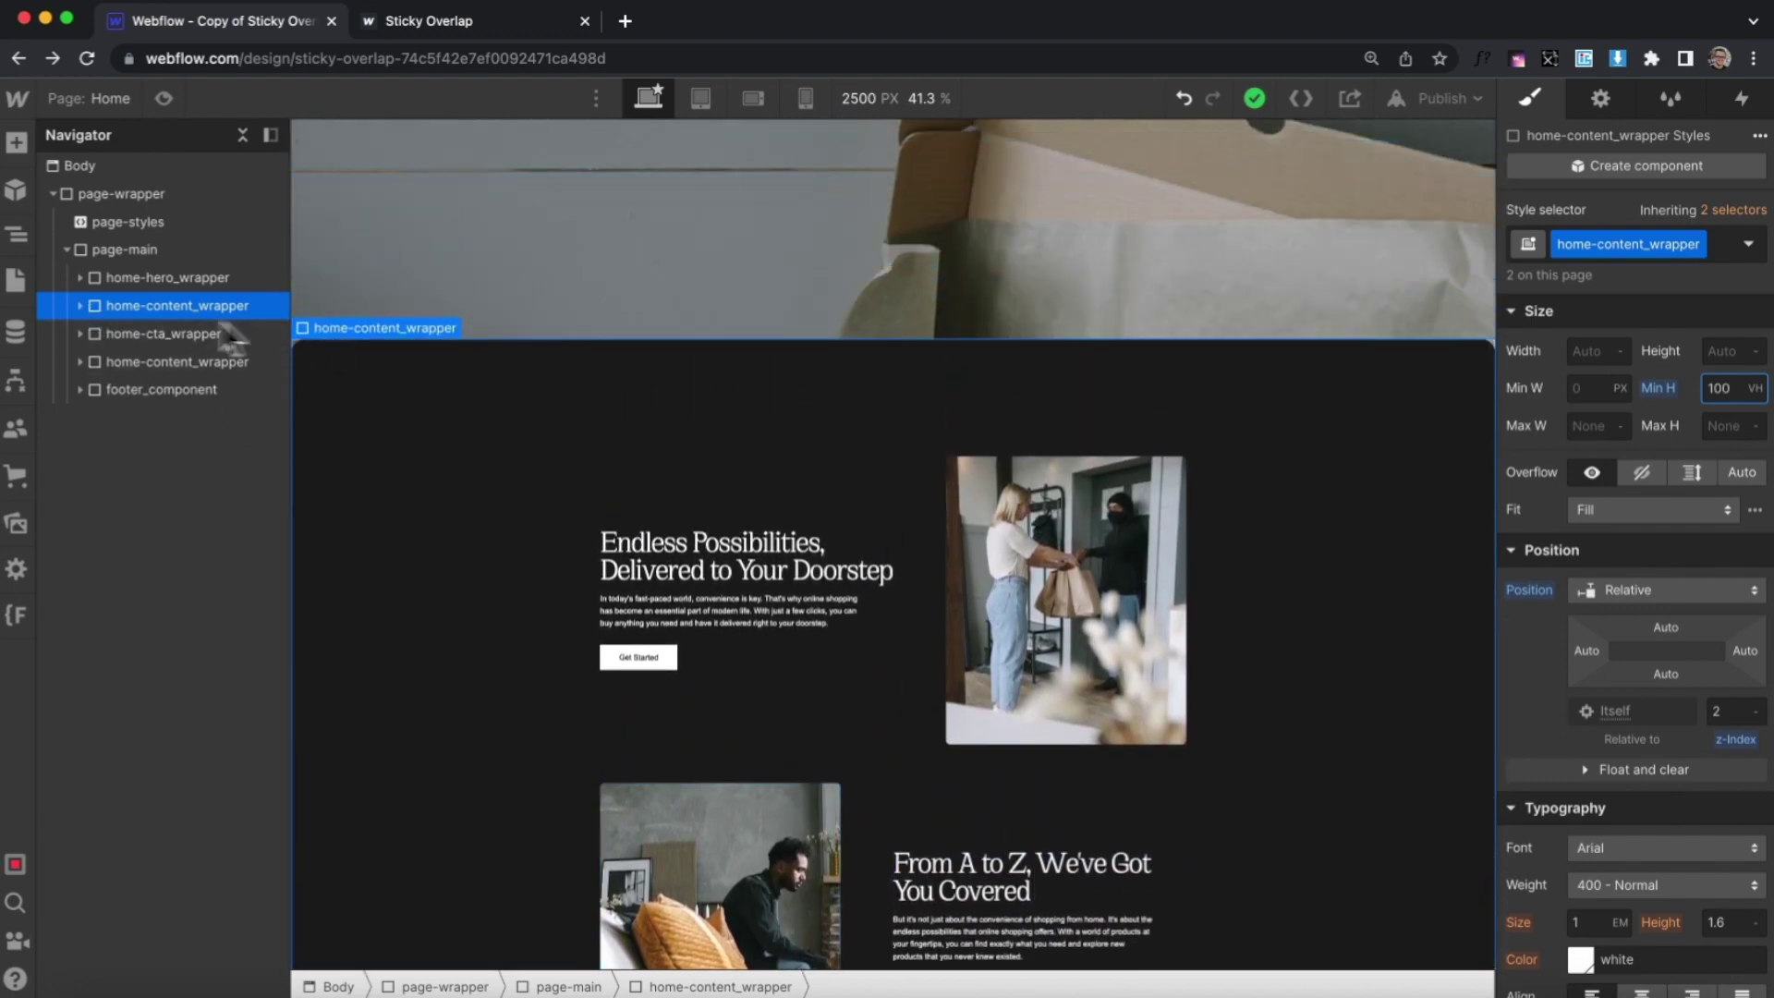
- Expand home-content_wrapper in the Navigator and select its first and second intro sections
left_click(80, 306)
left_click(137, 331)
left_click(94, 334)
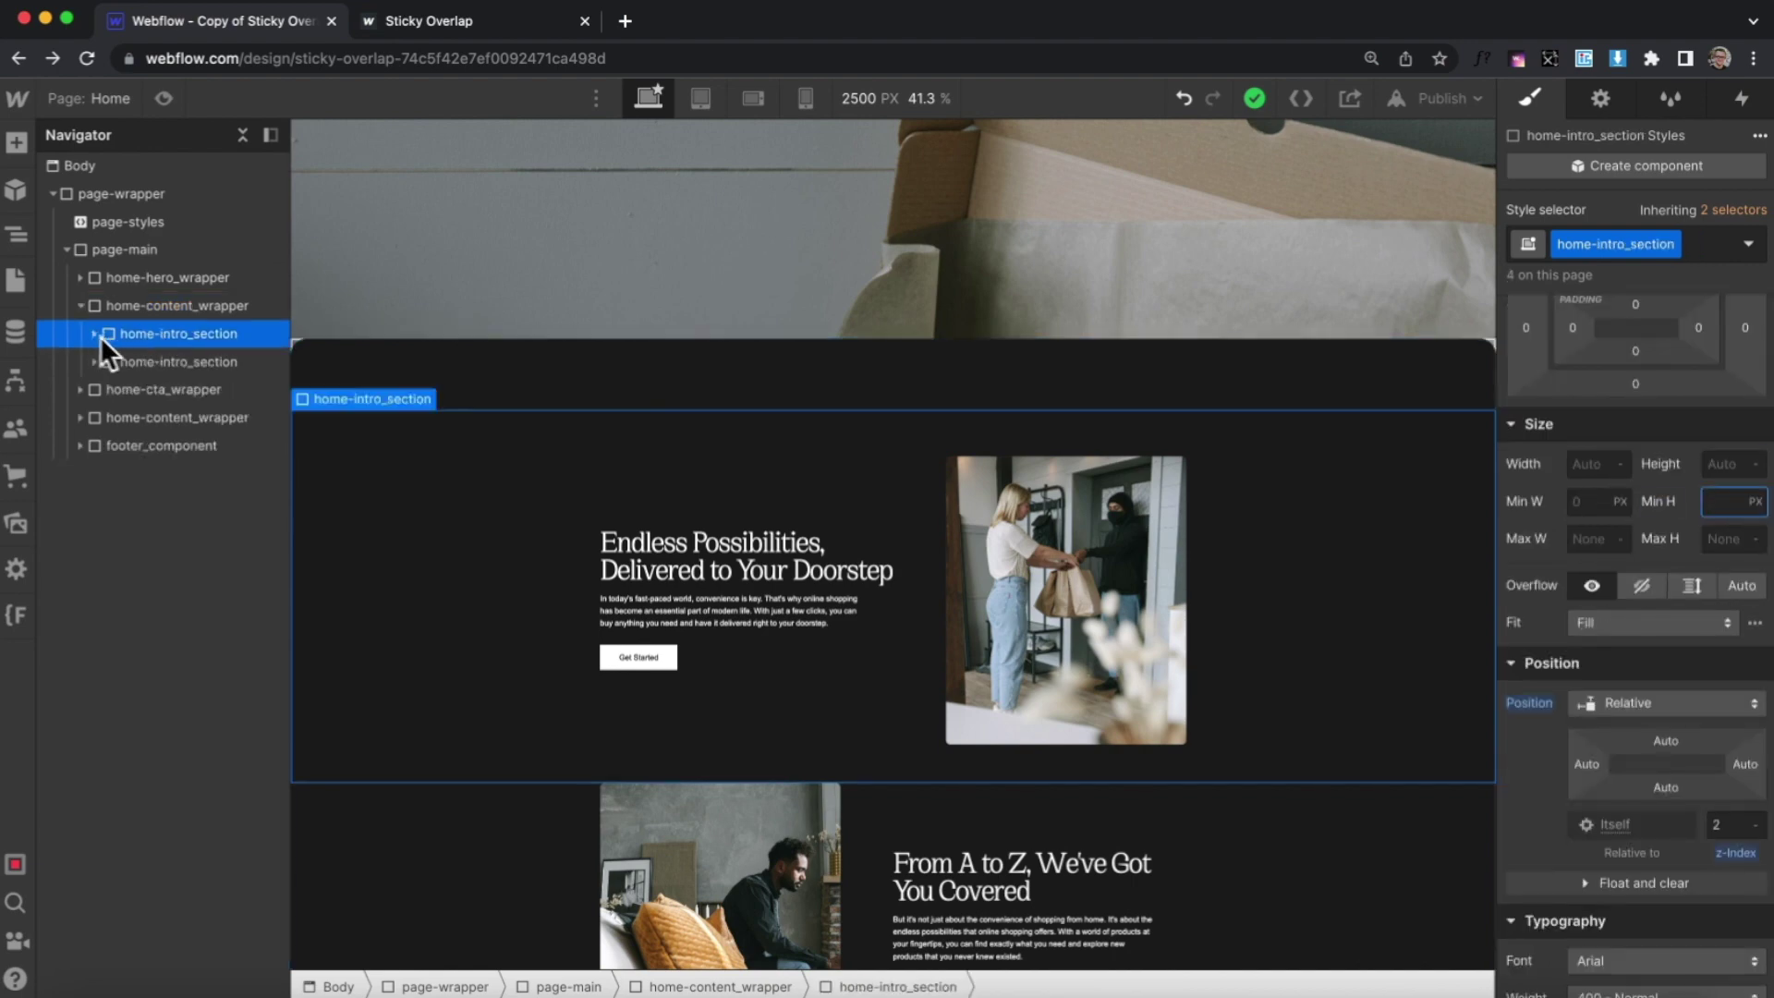
left_click(177, 362)
scroll(469, 478, "up", 5)
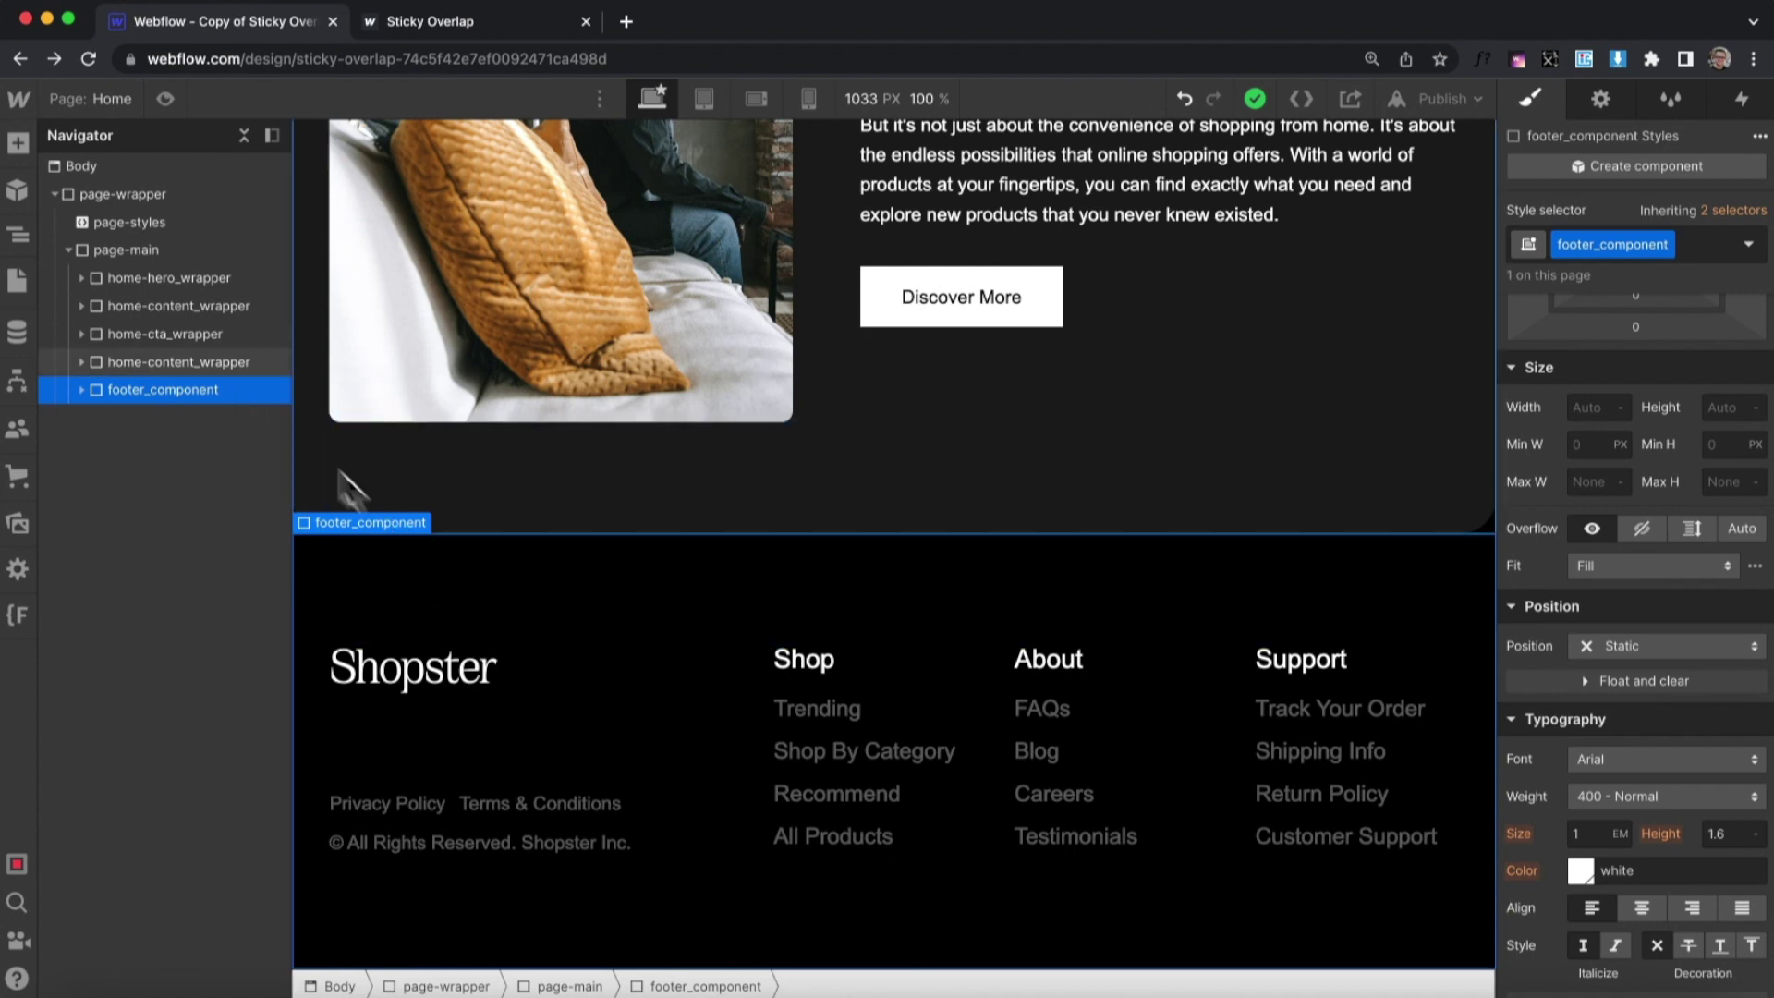
- Add a Div Block with the new footer_wrapper class and move footer_component inside it
key("super+e")
type("div")
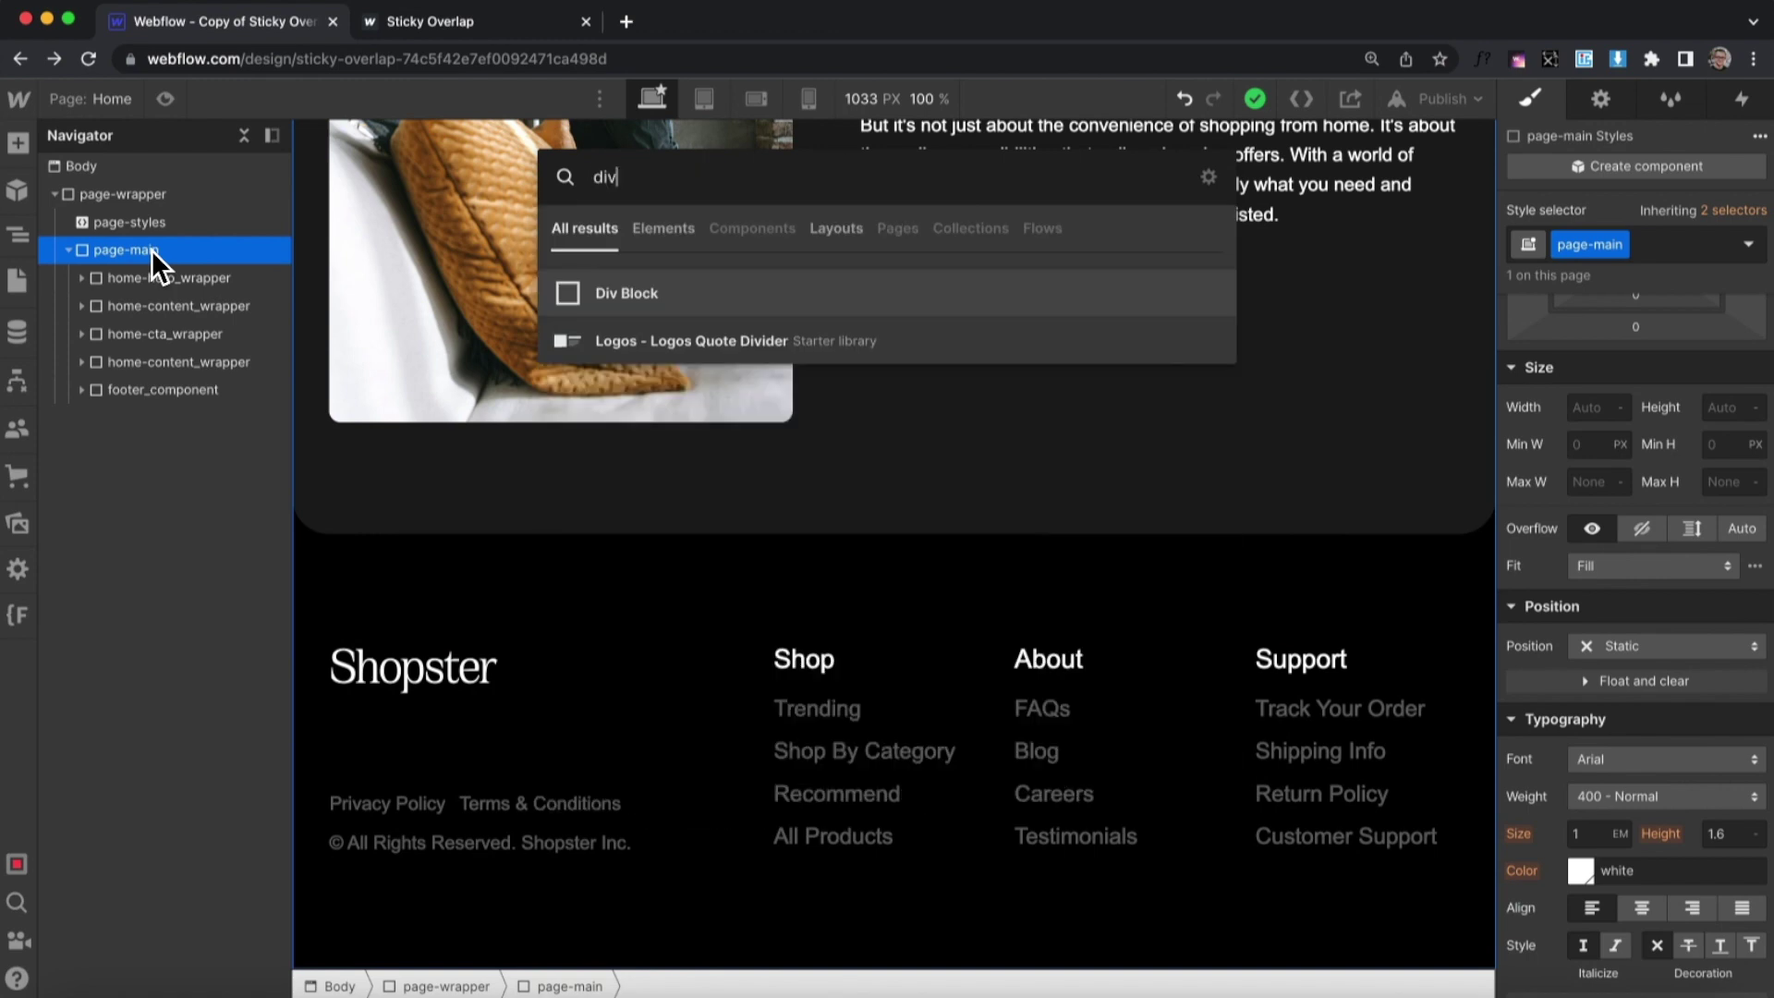
key("Return")
left_click(1612, 243)
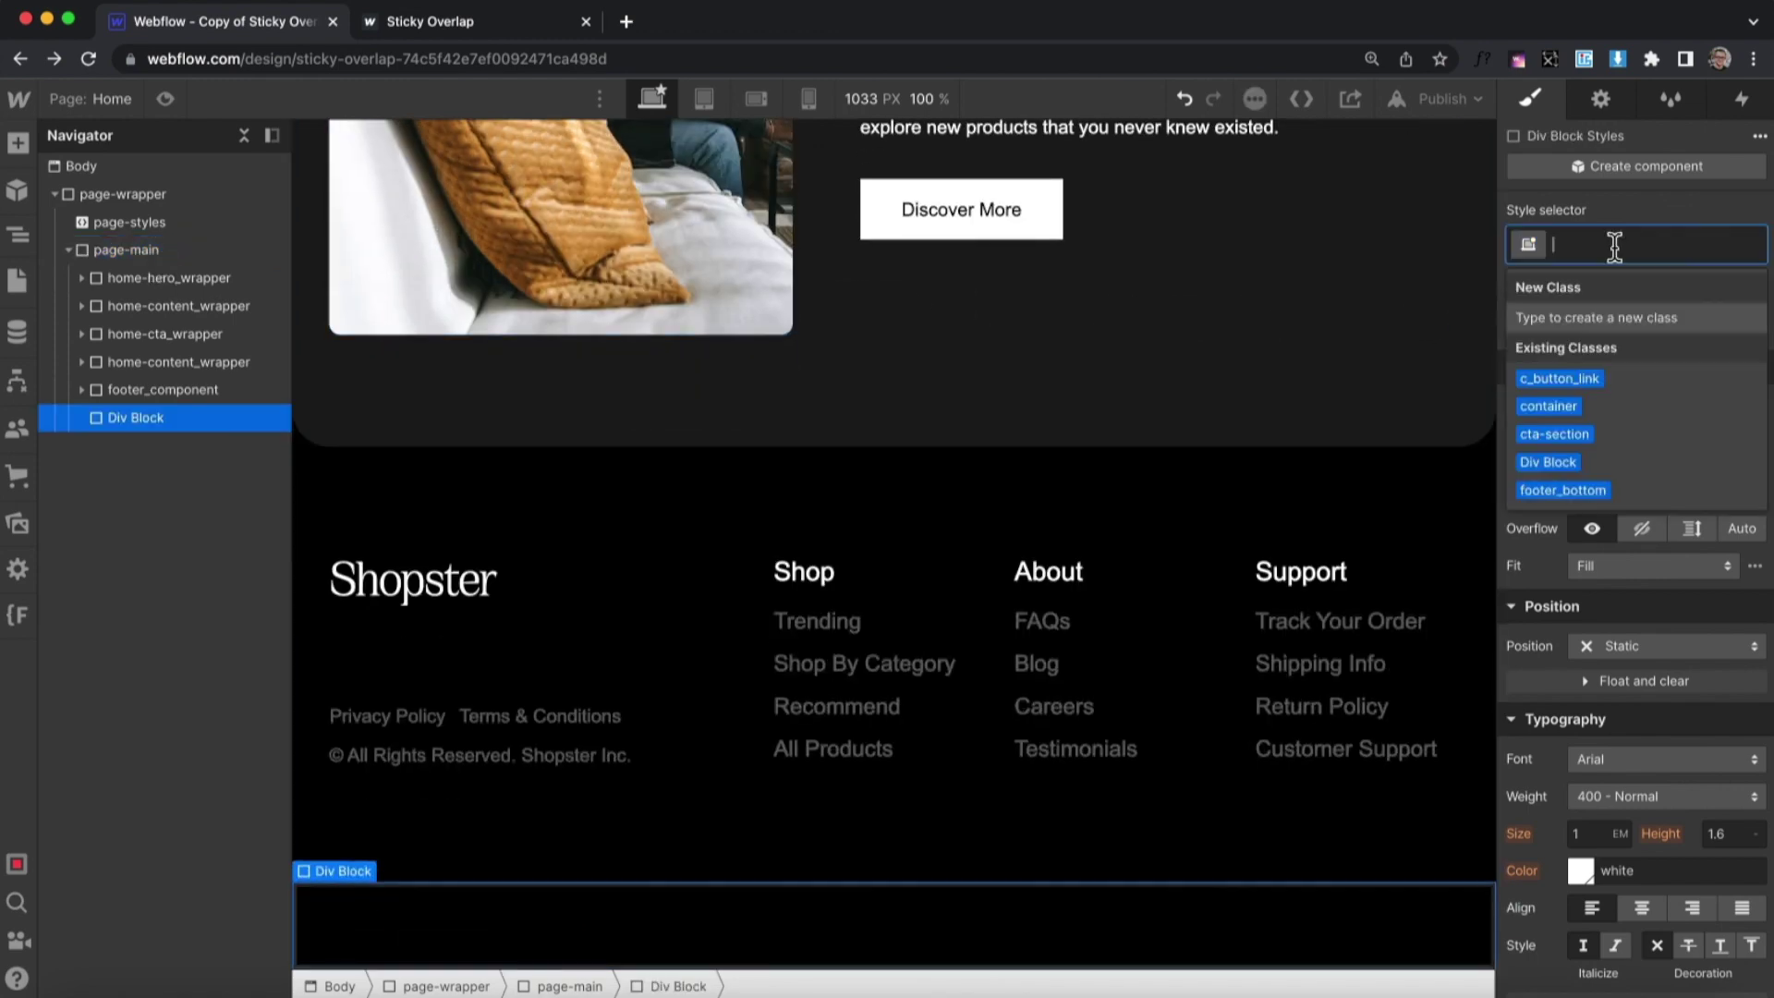
type("footer_wrapp")
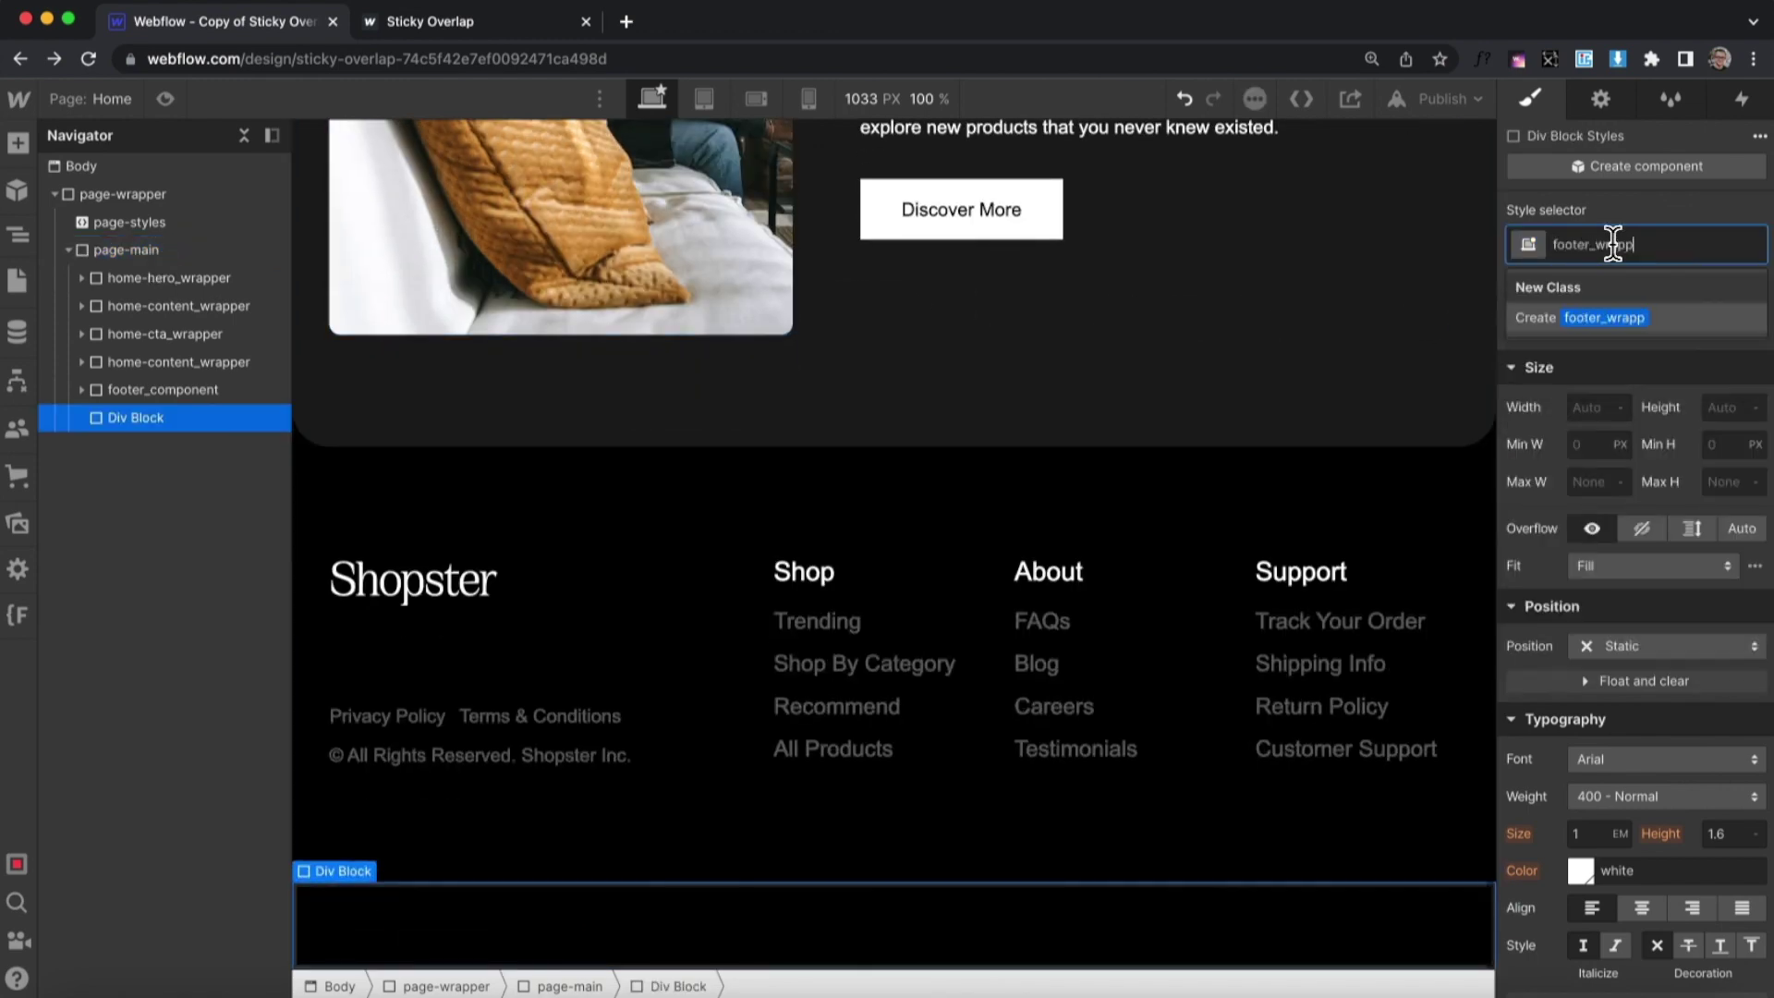
type("er")
key("Return")
left_click(189, 396)
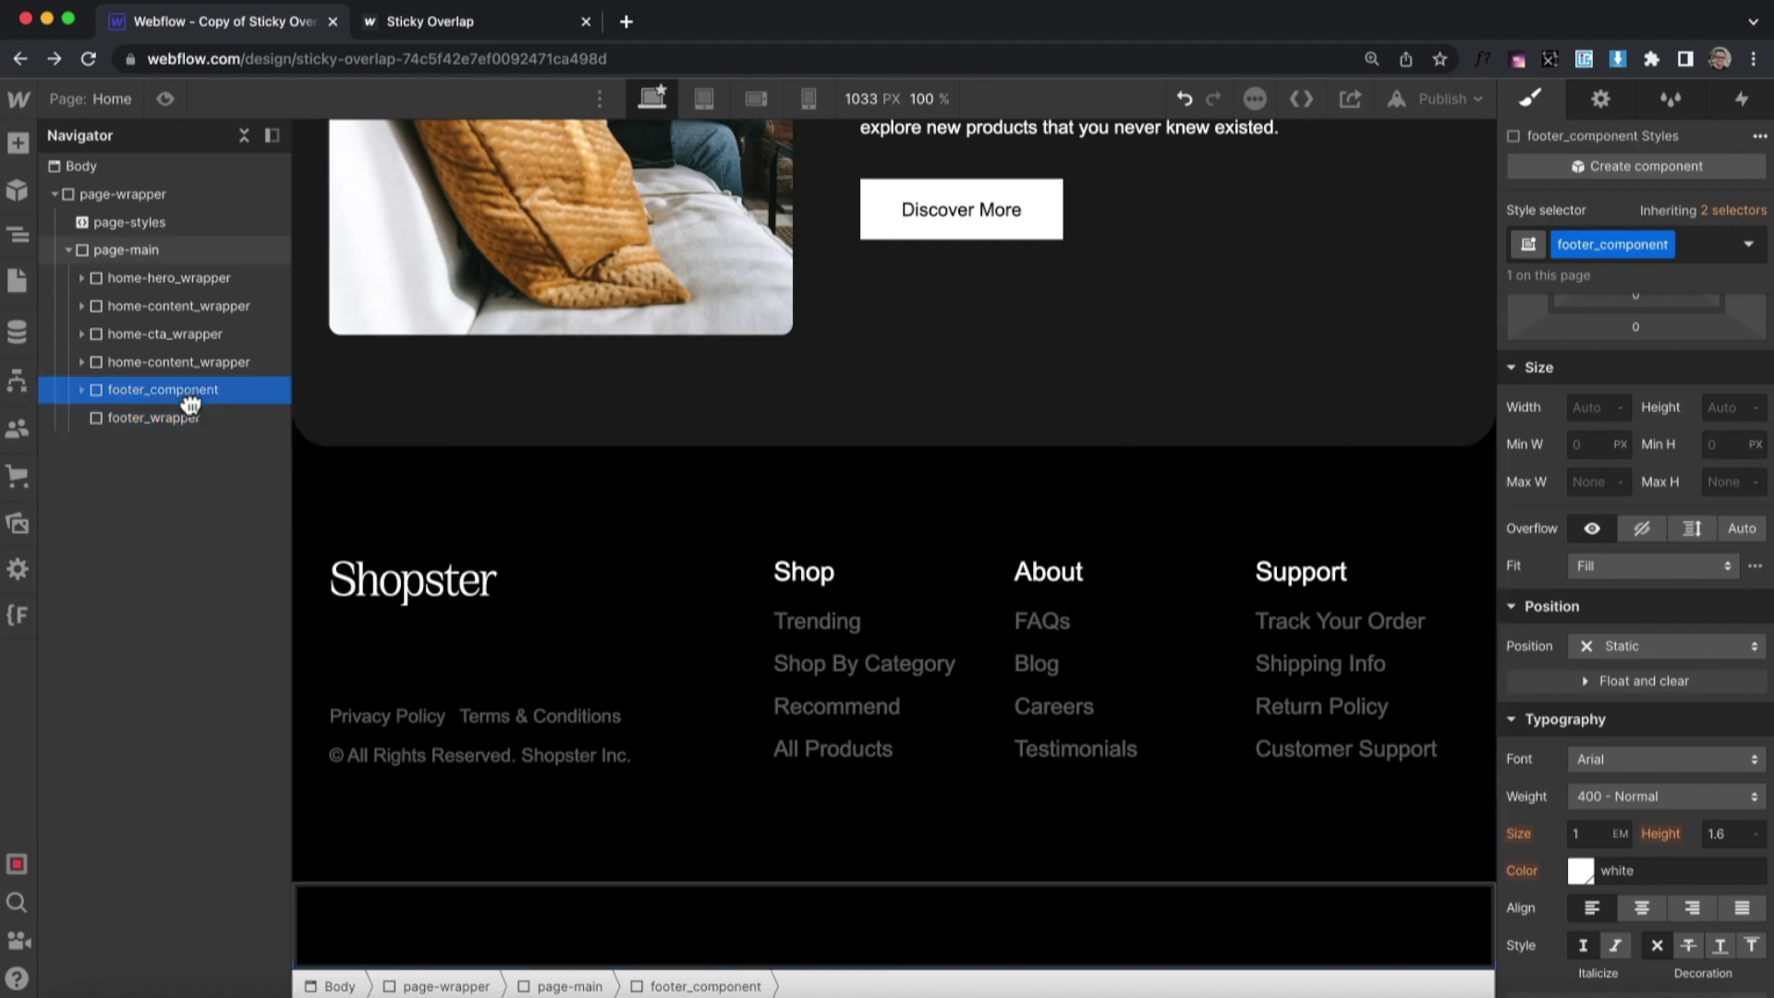
left_click_drag(194, 415, 171, 392)
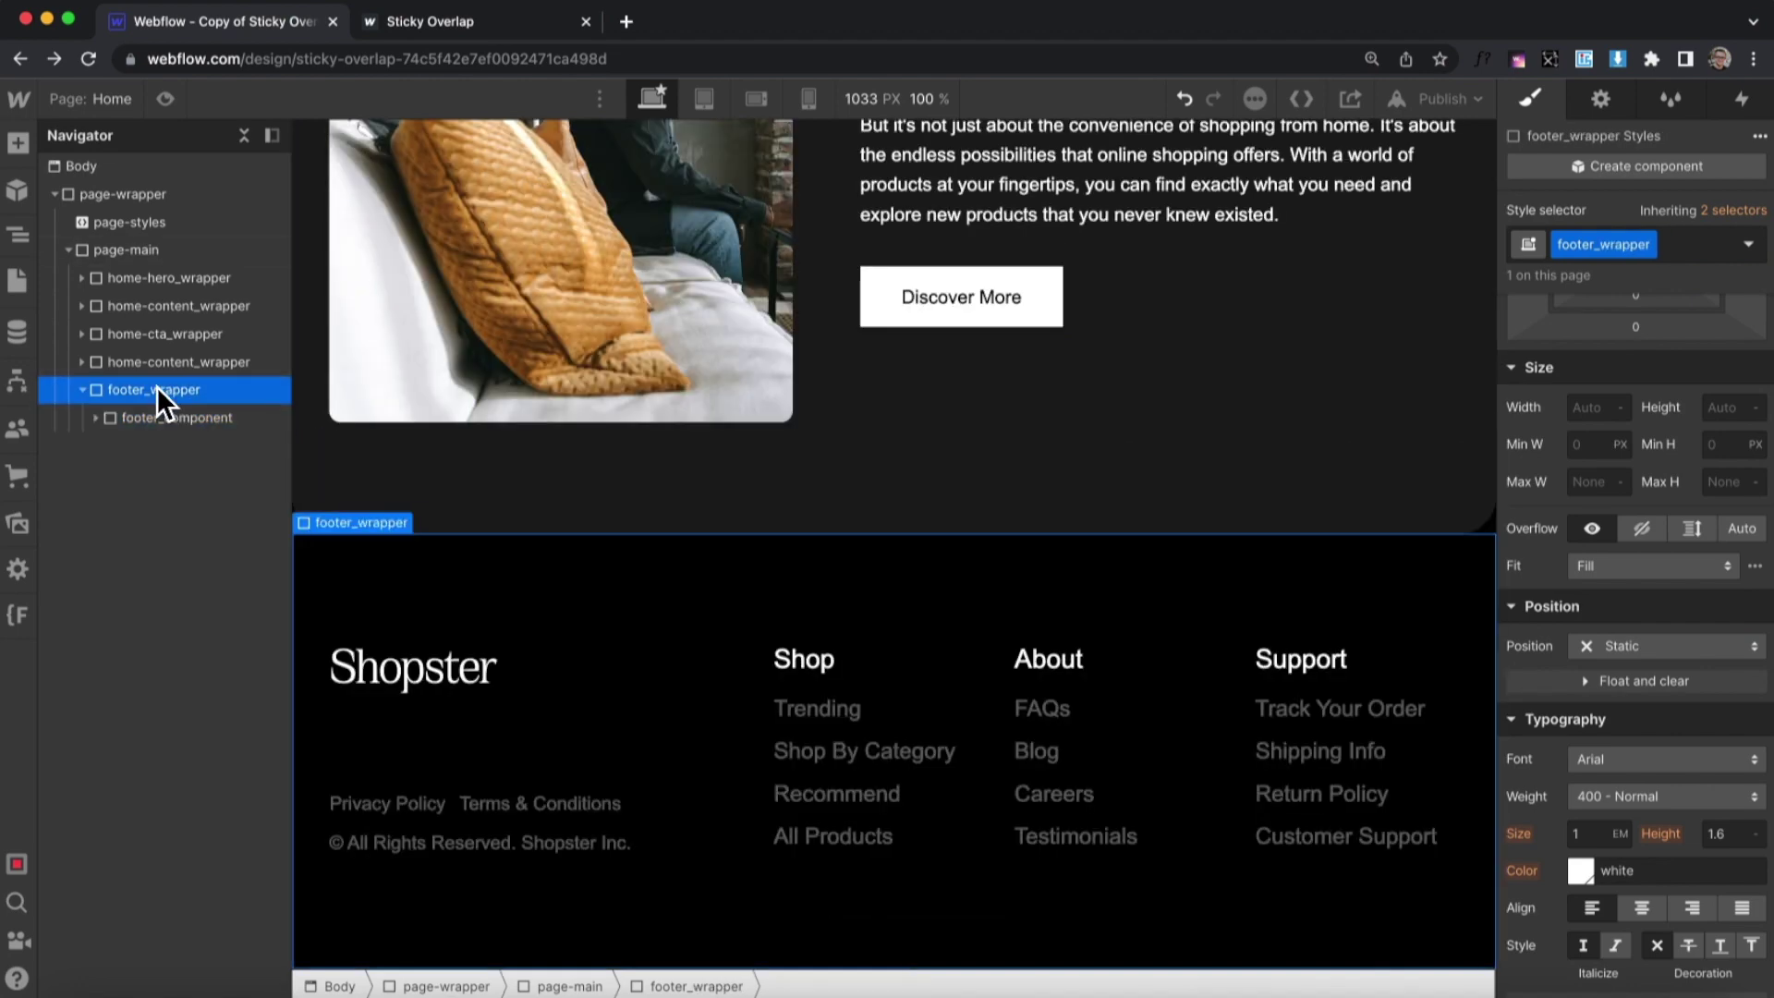
- Add a spacer-class Div Block inside footer_wrapper and place it above footer_component
key("super+e")
type("d")
key("Return")
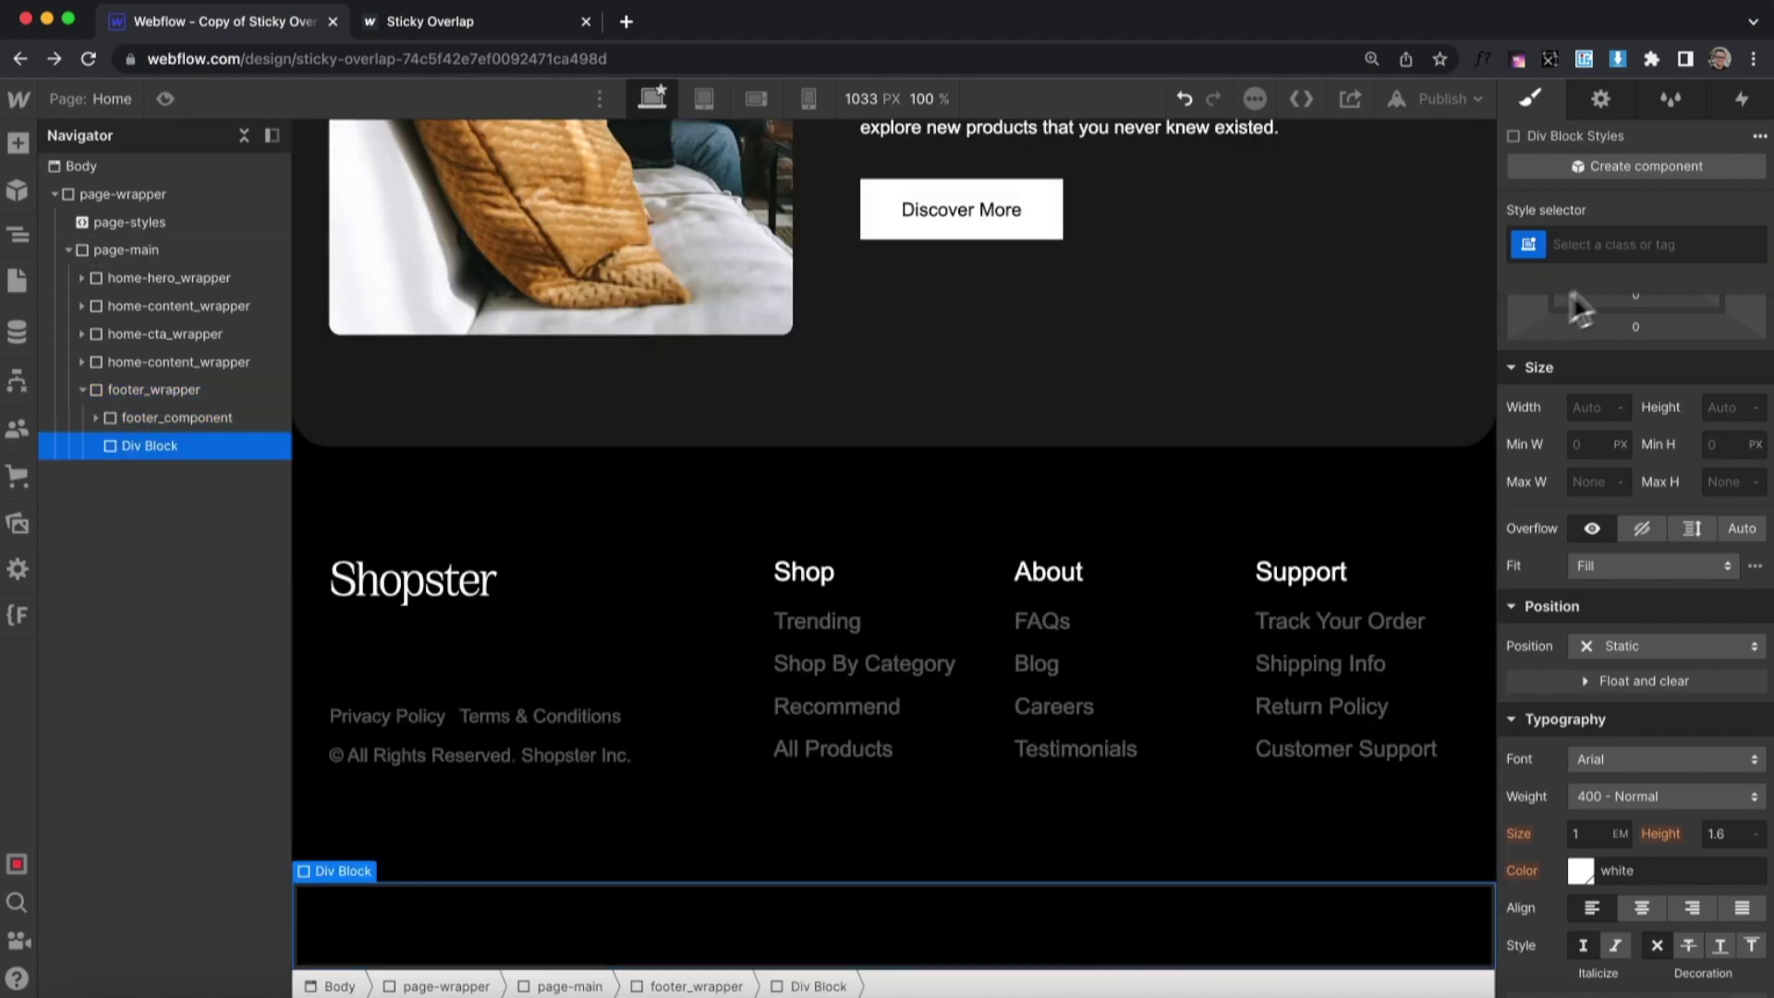
left_click(1603, 245)
type("spacer")
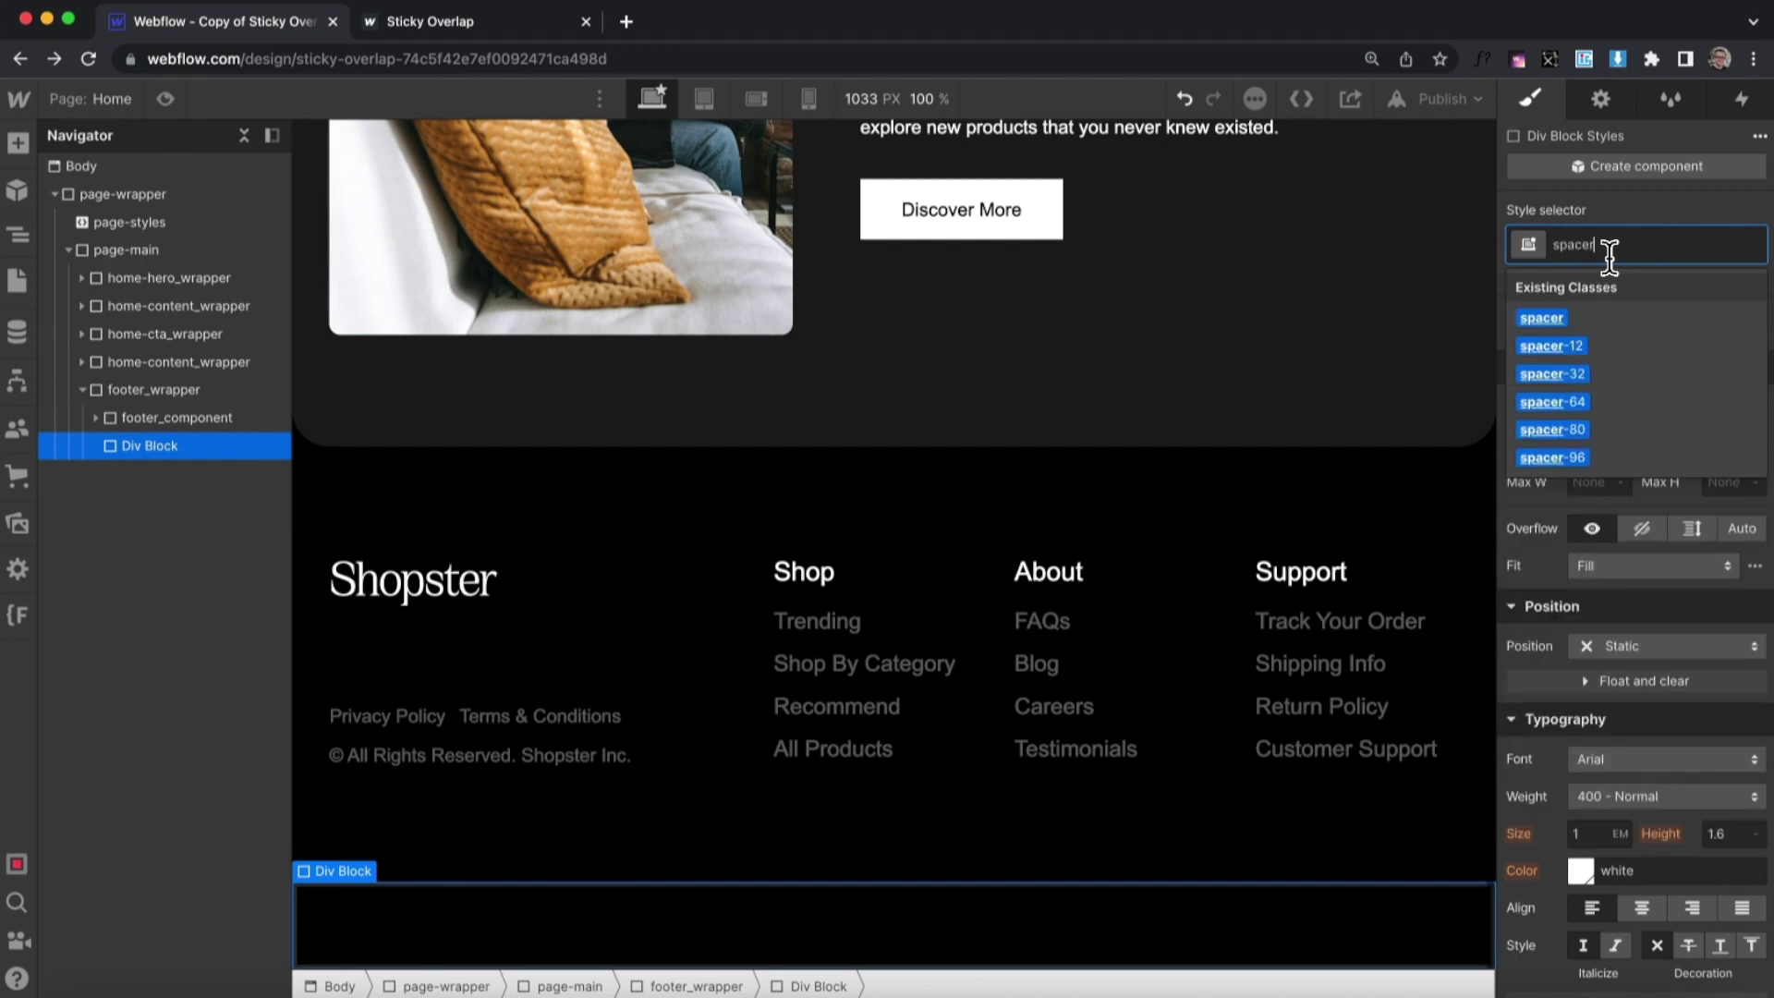
key("Return")
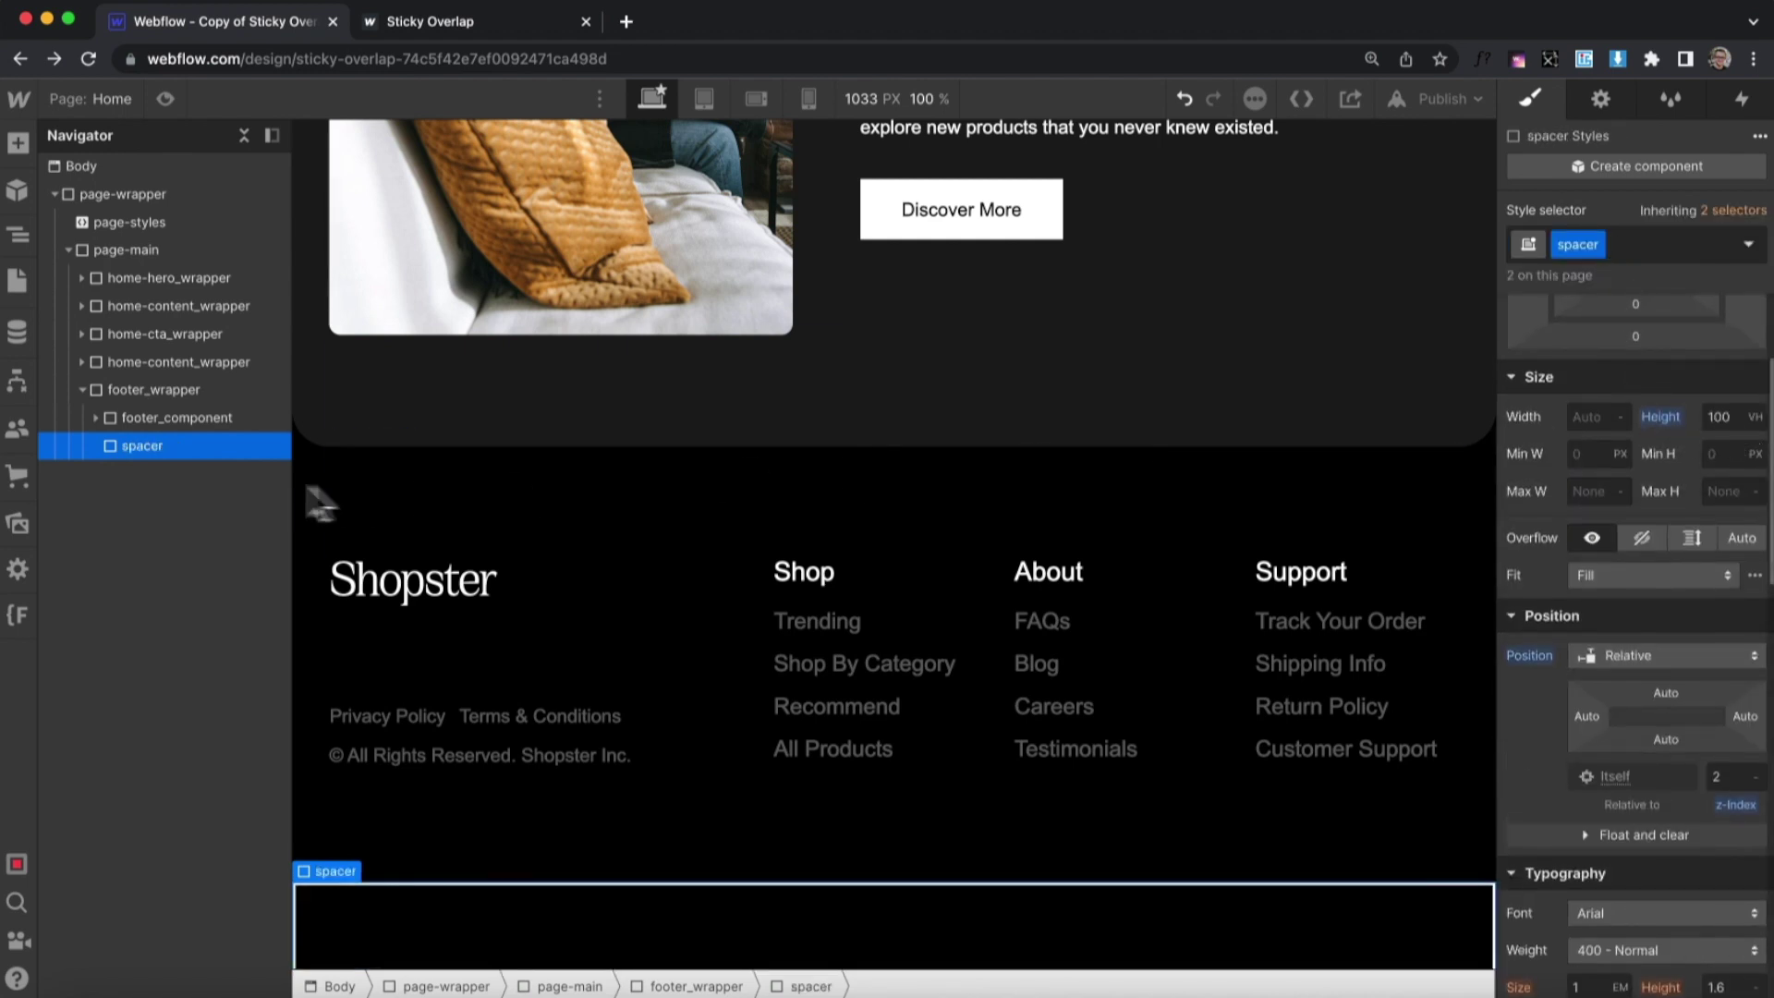
left_click_drag(157, 451, 168, 420)
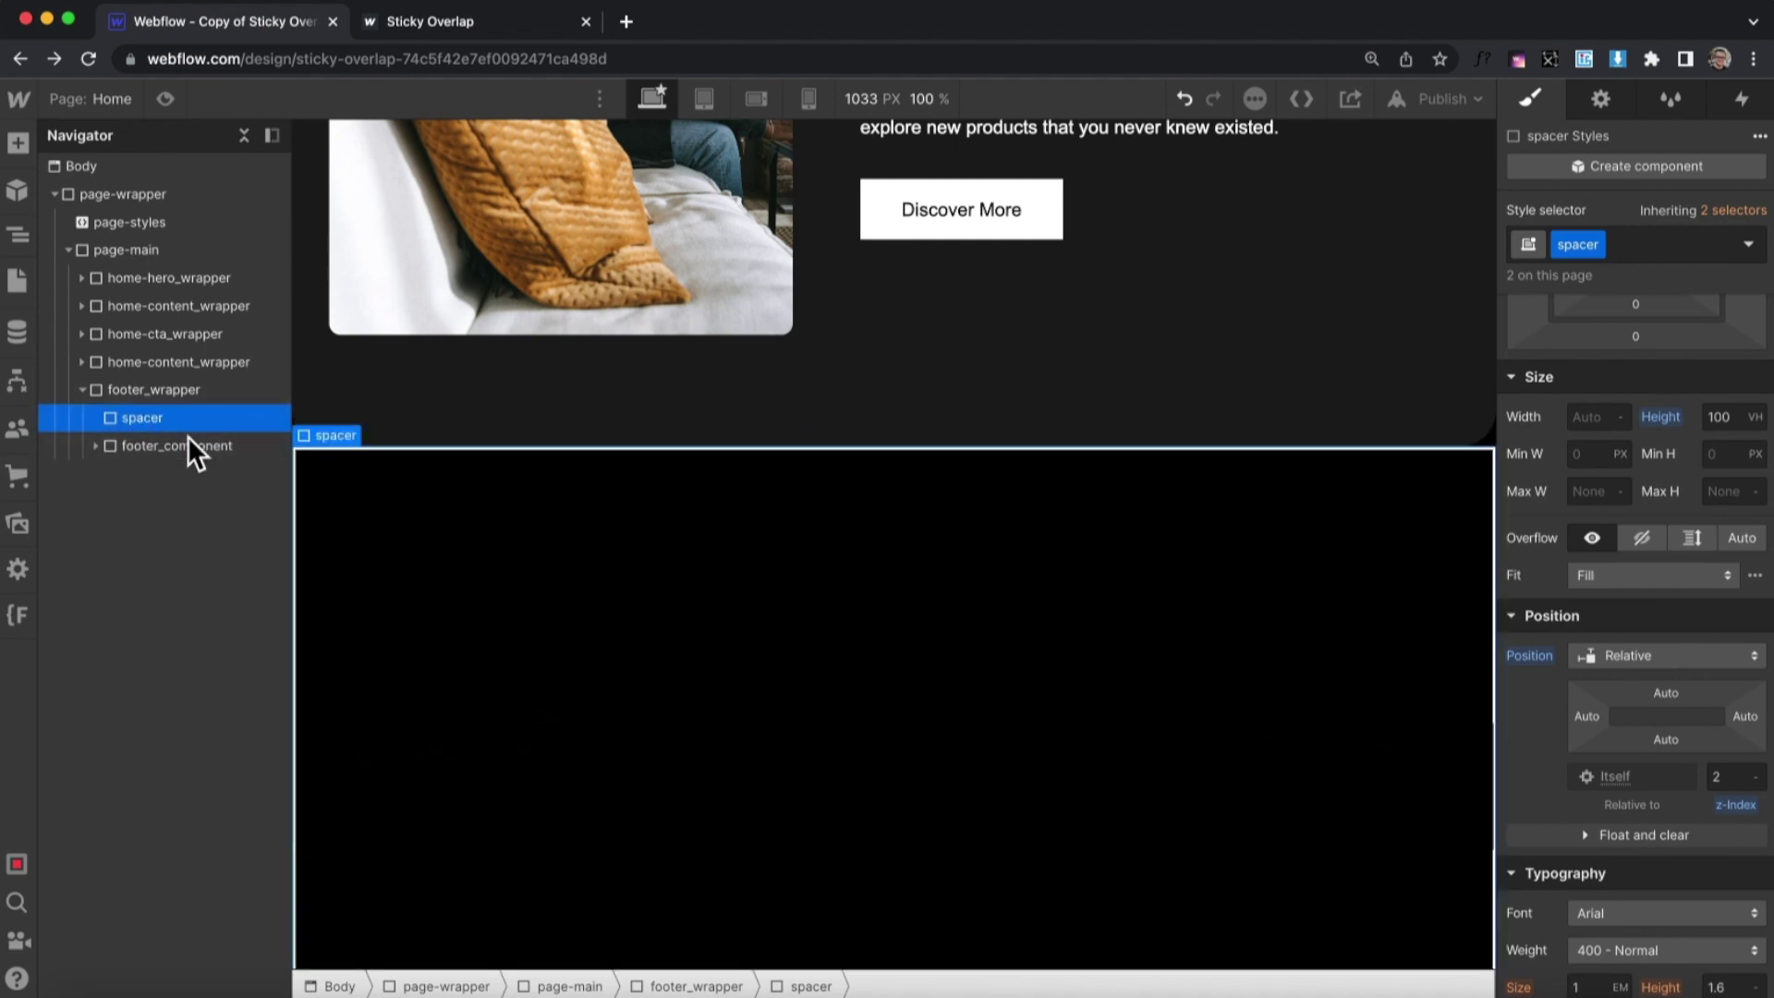
left_click(163, 446)
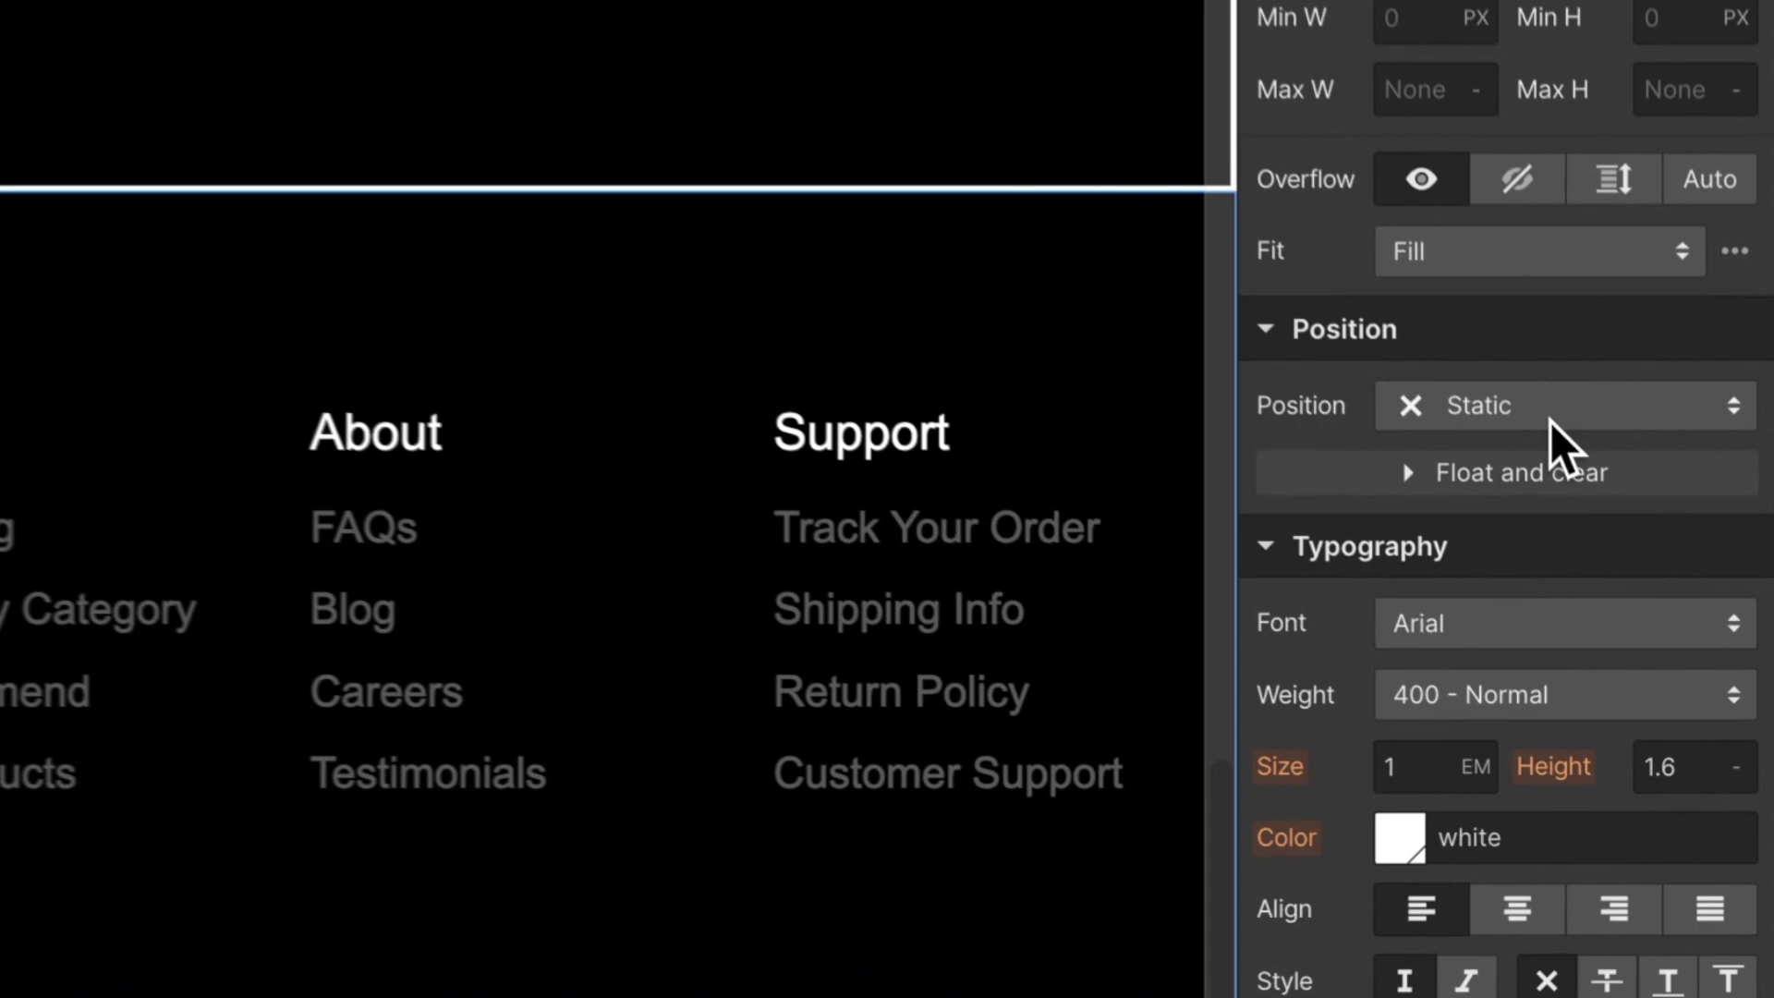
- Set footer_component's Position to Sticky with a bottom offset of 0
left_click(1607, 587)
left_click(1616, 726)
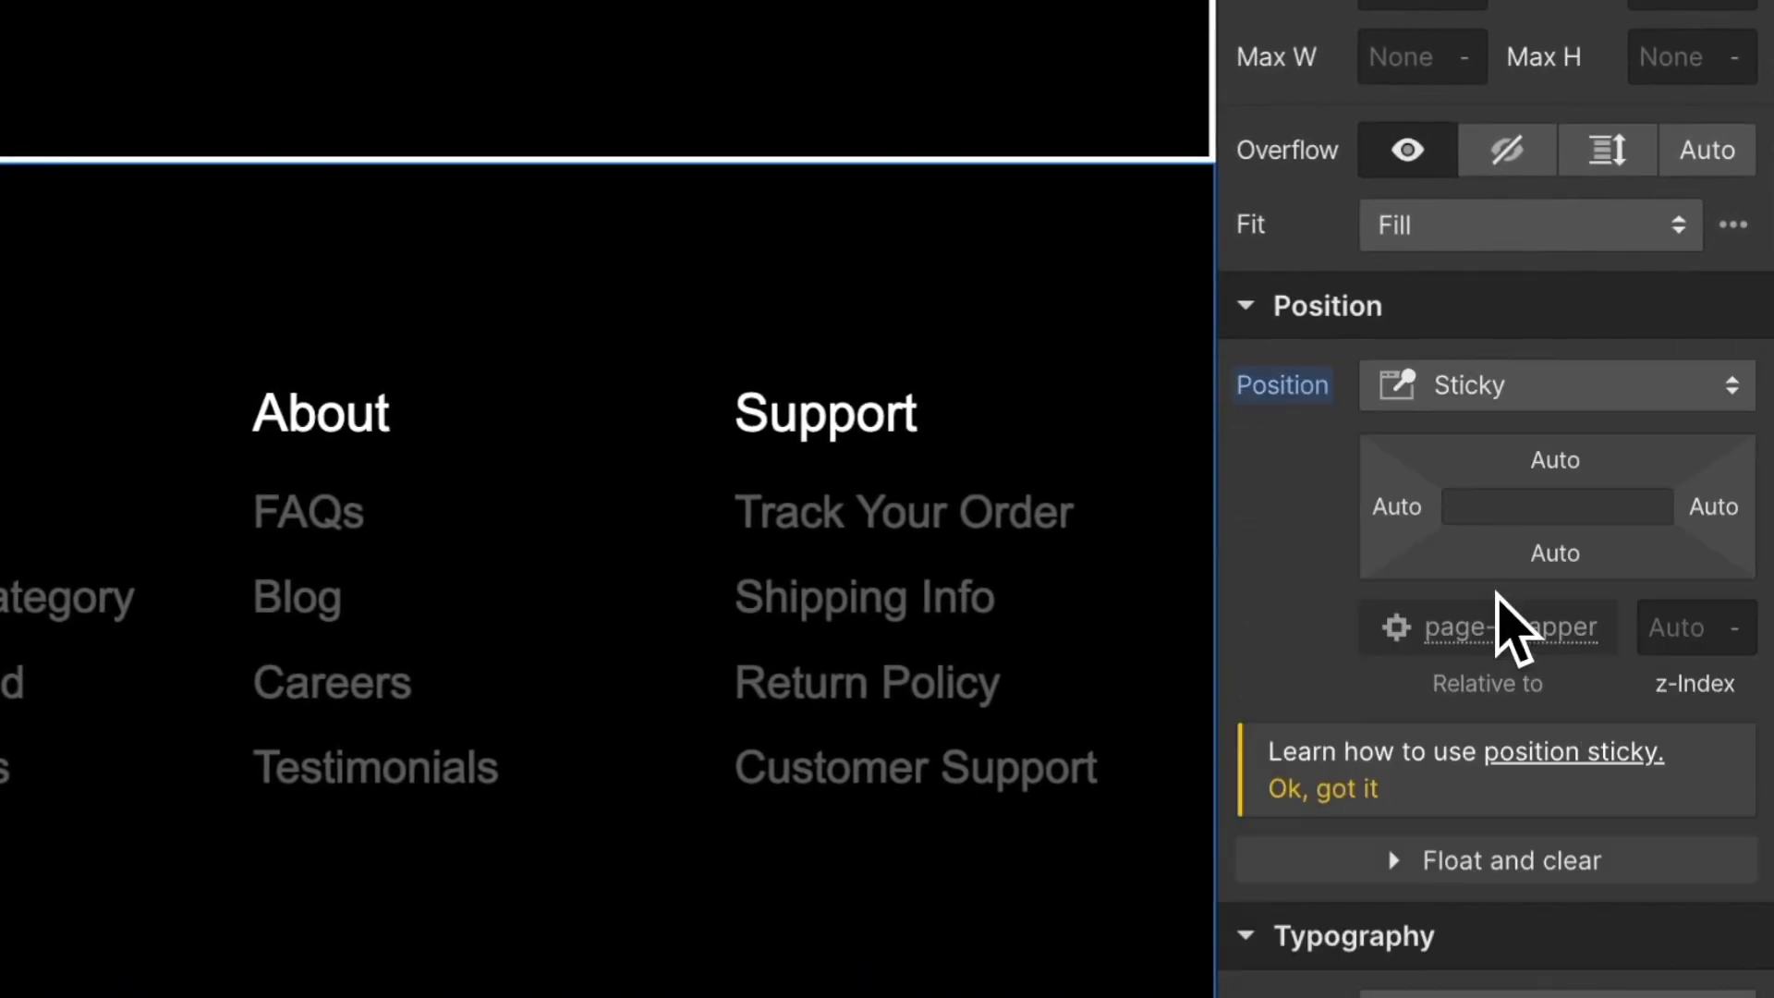
left_click(1556, 555)
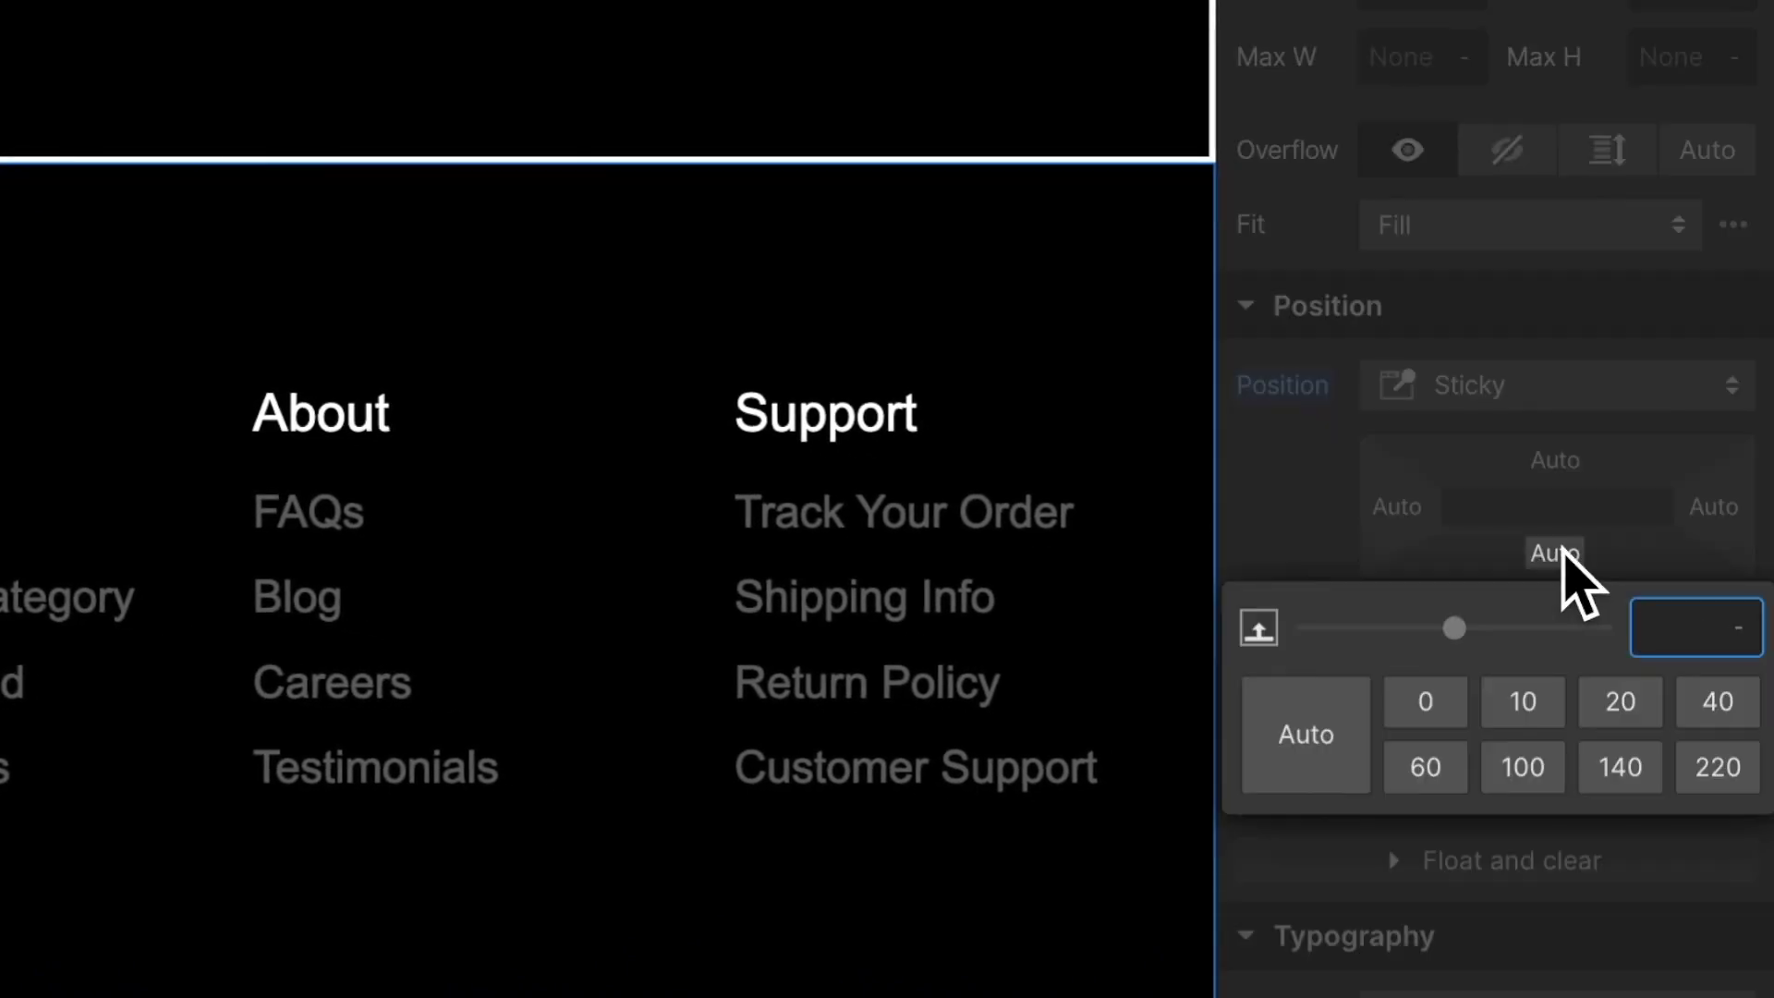
type("0")
key("Return")
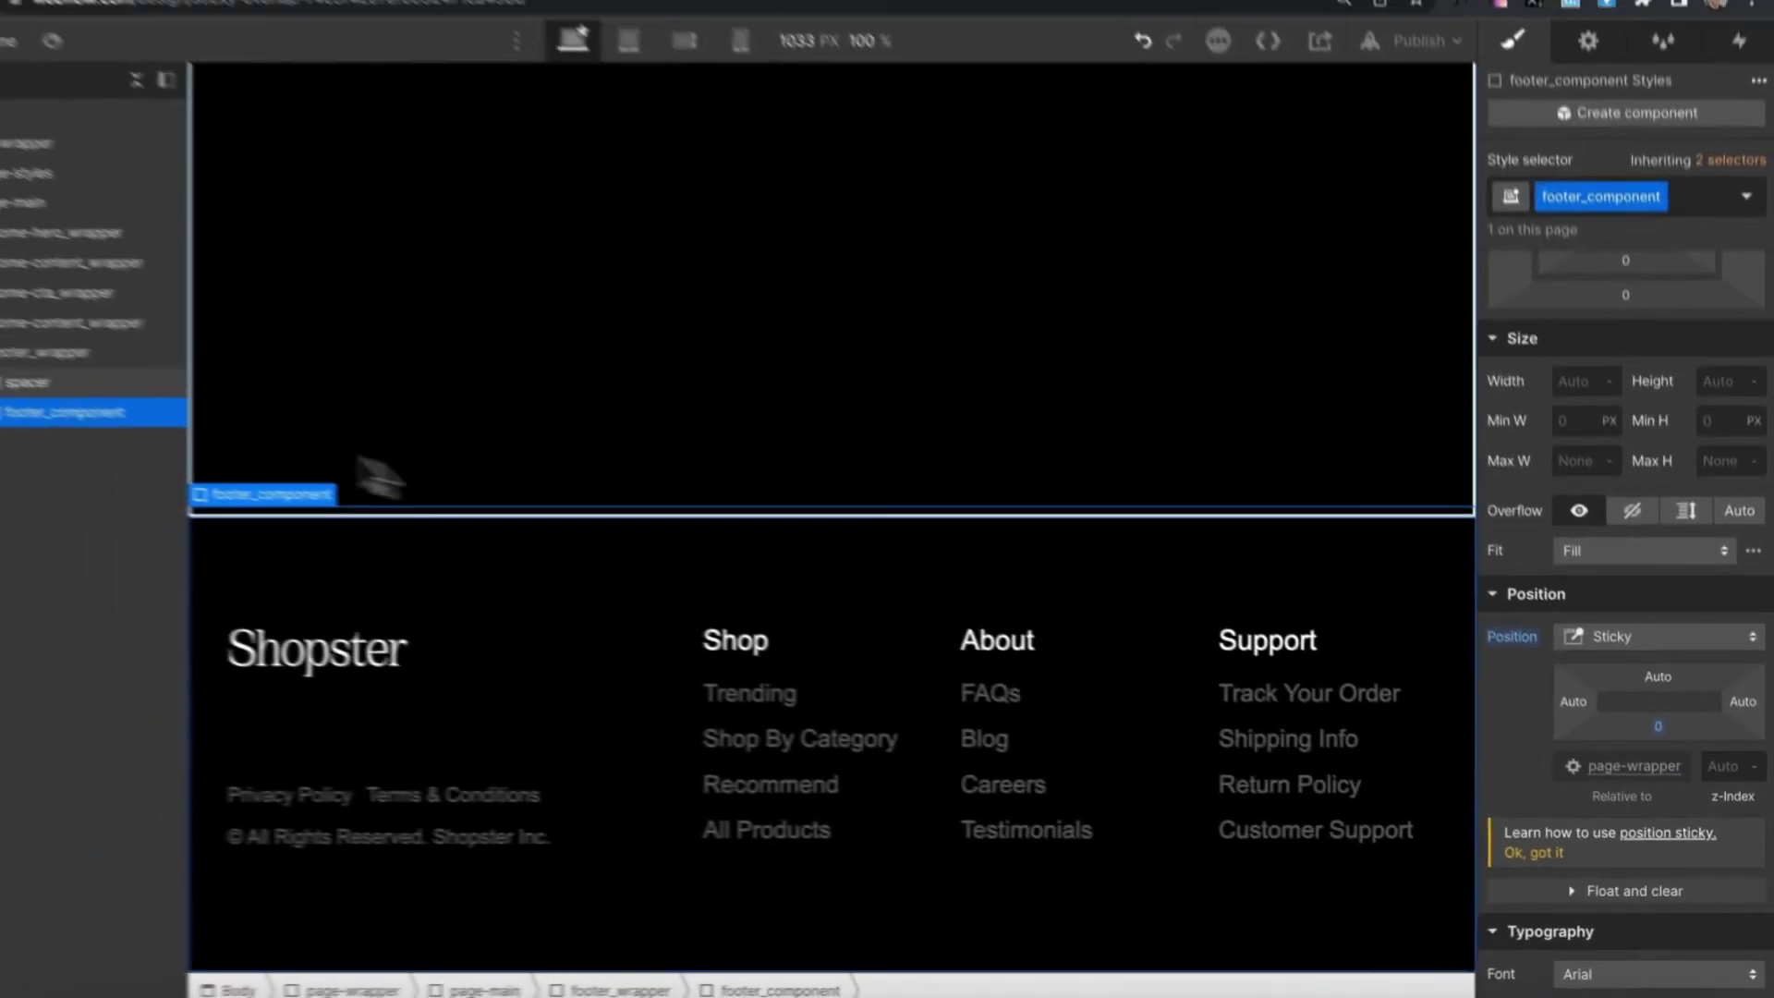
- Select footer_wrapper and footer_component and scroll the canvas to test the sticky footer
scroll(665, 401, "up", 10)
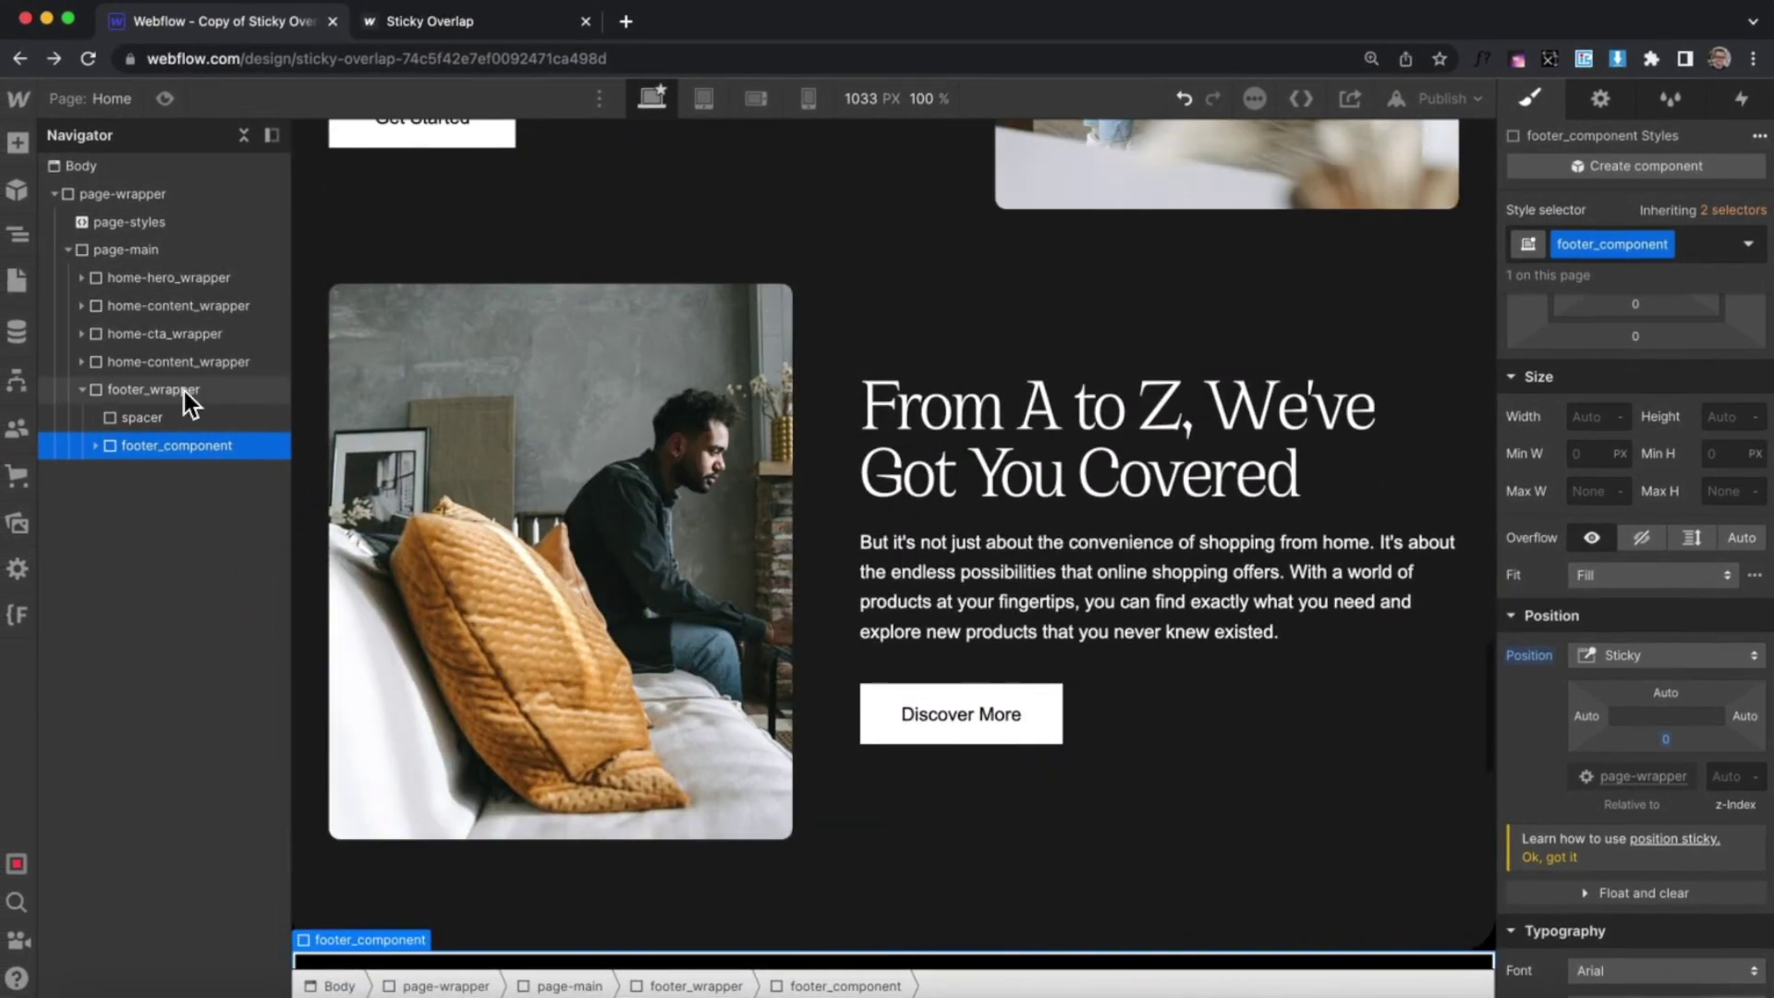
left_click(157, 386)
scroll(649, 467, "down", 5)
scroll(650, 467, "up", 2)
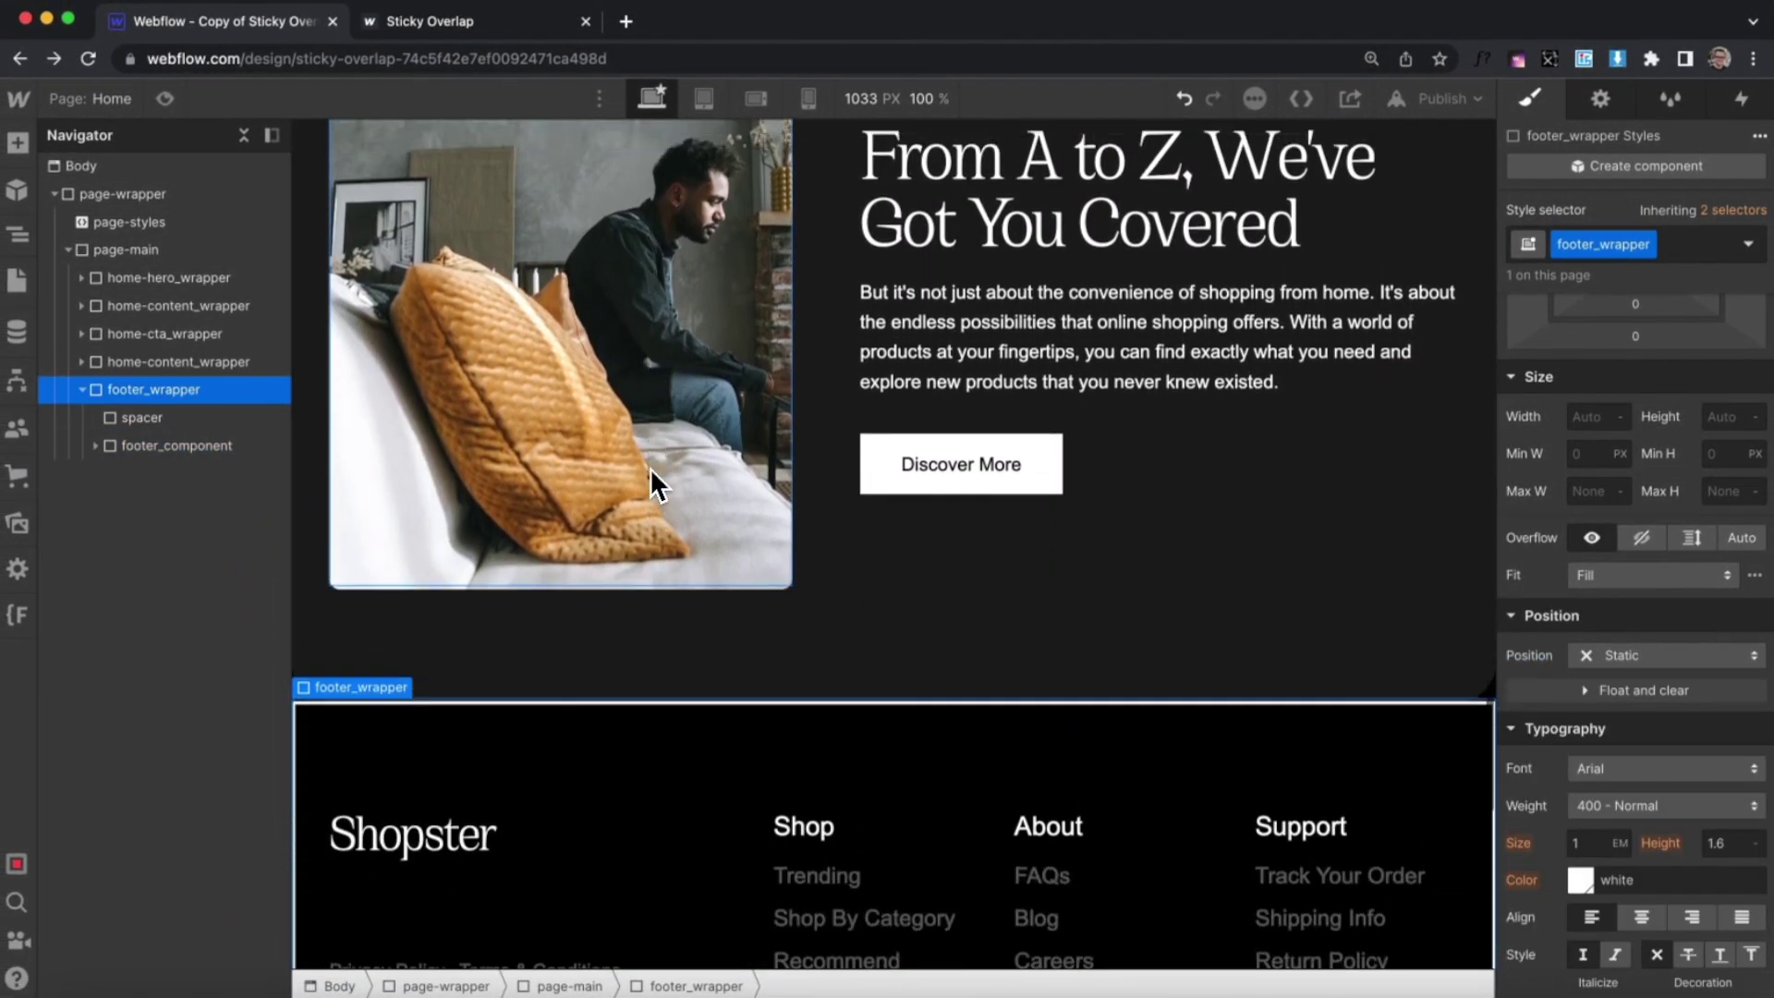
left_click(185, 448)
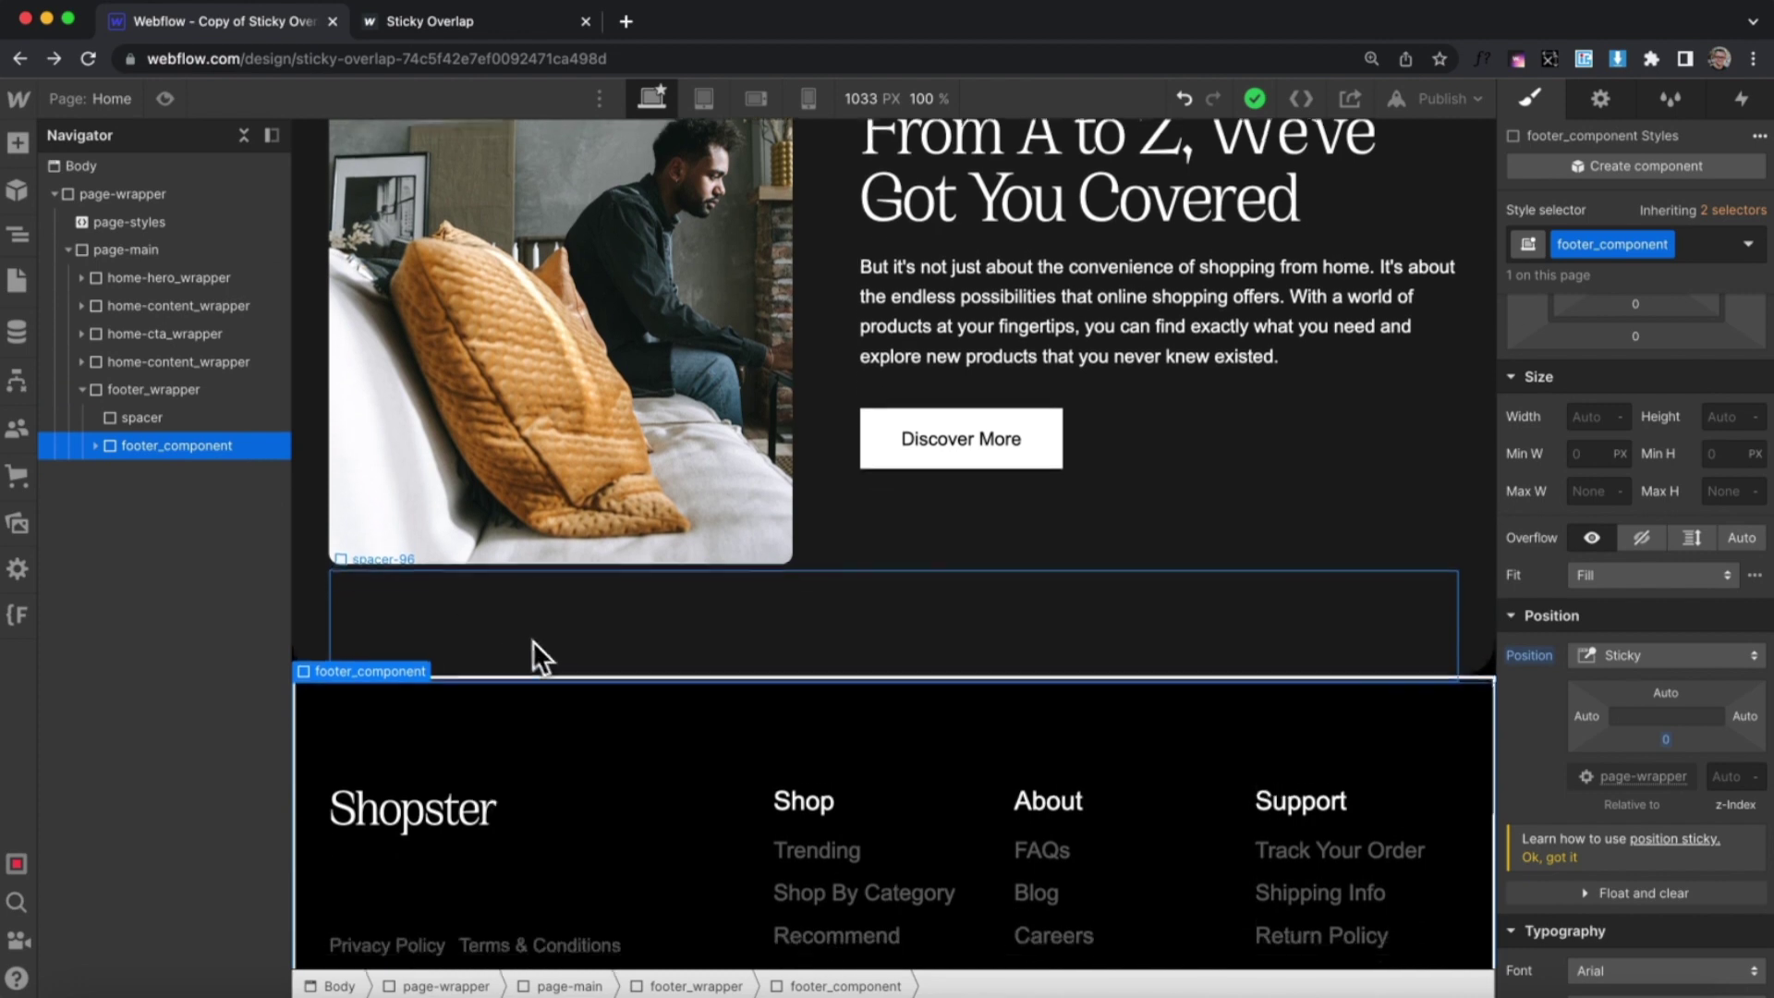
scroll(541, 647, "down", 3)
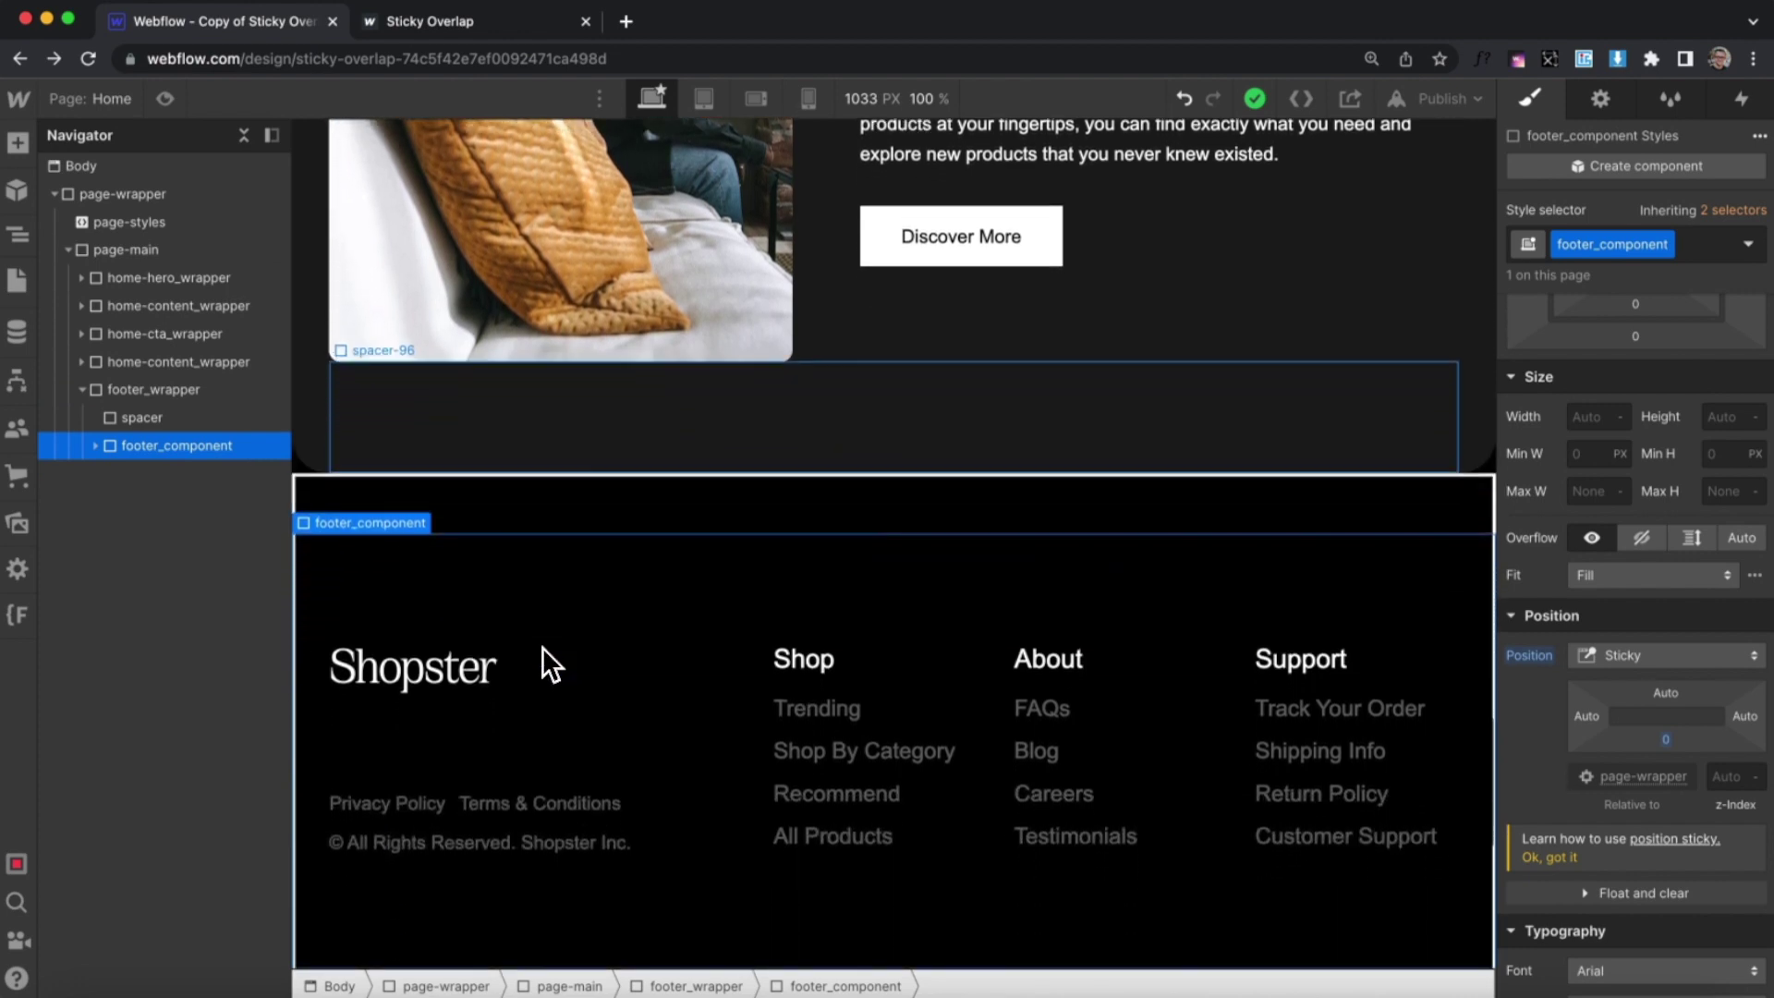
scroll(401, 708, "down", 5)
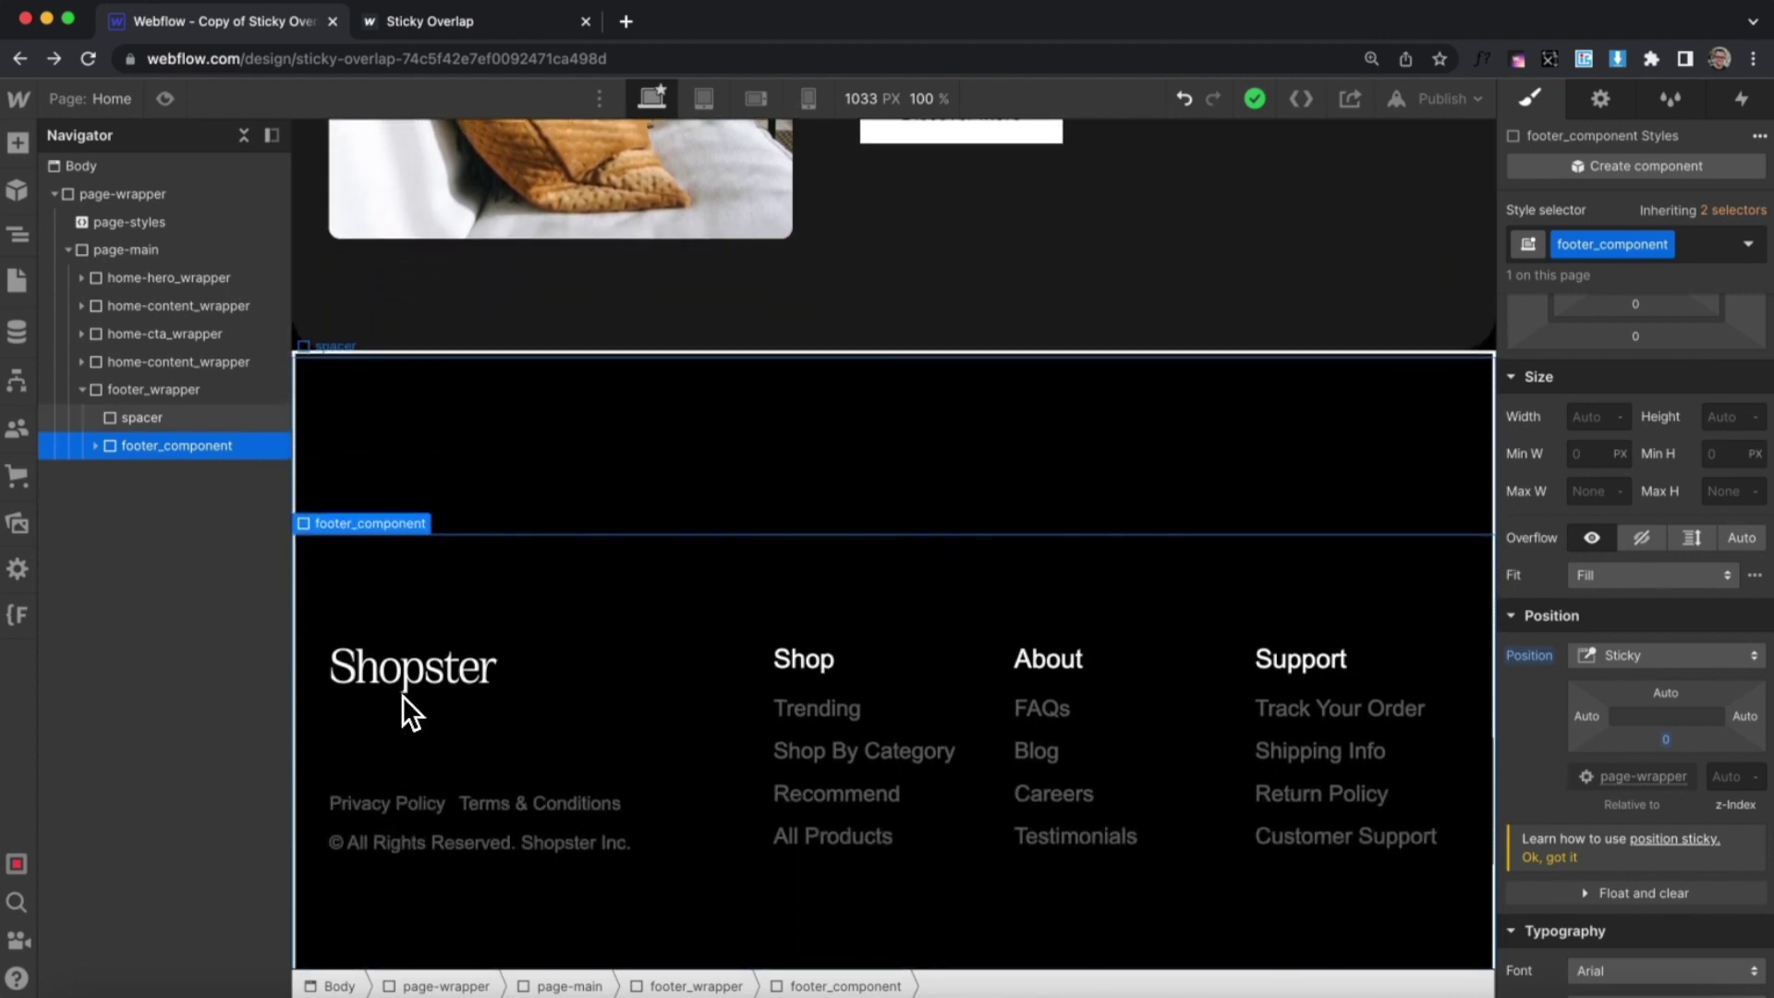
scroll(482, 446, "down", 5)
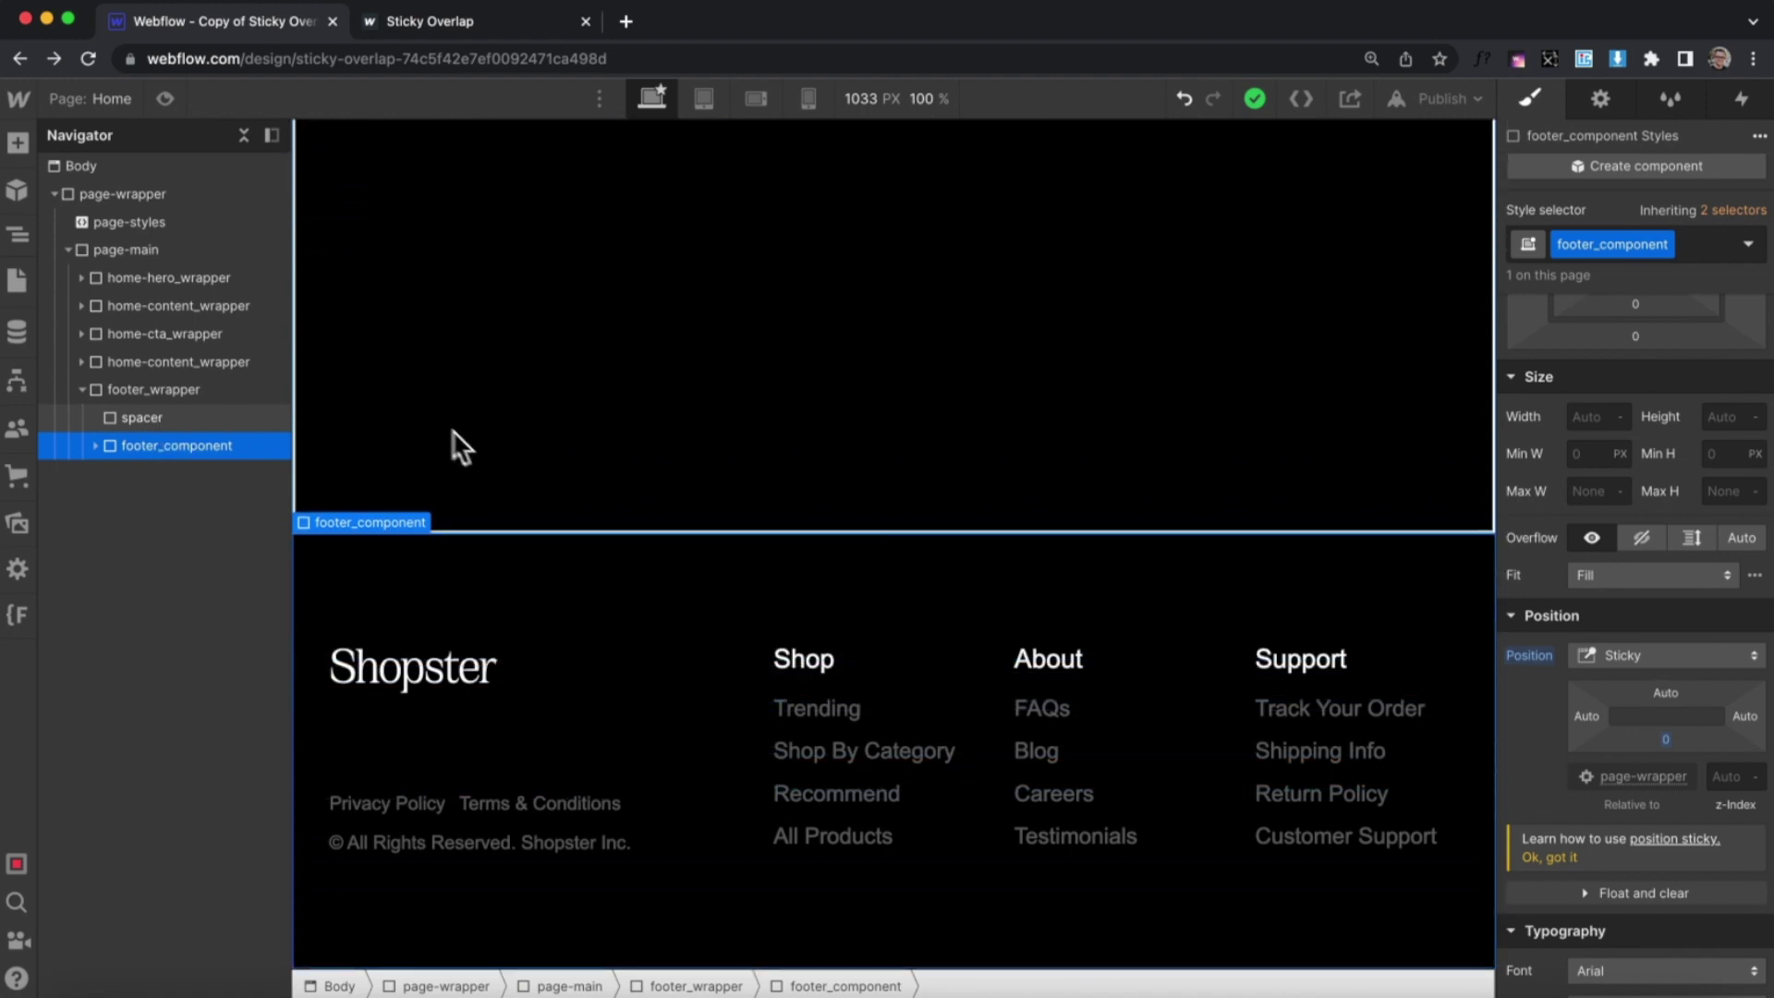
left_click(129, 389)
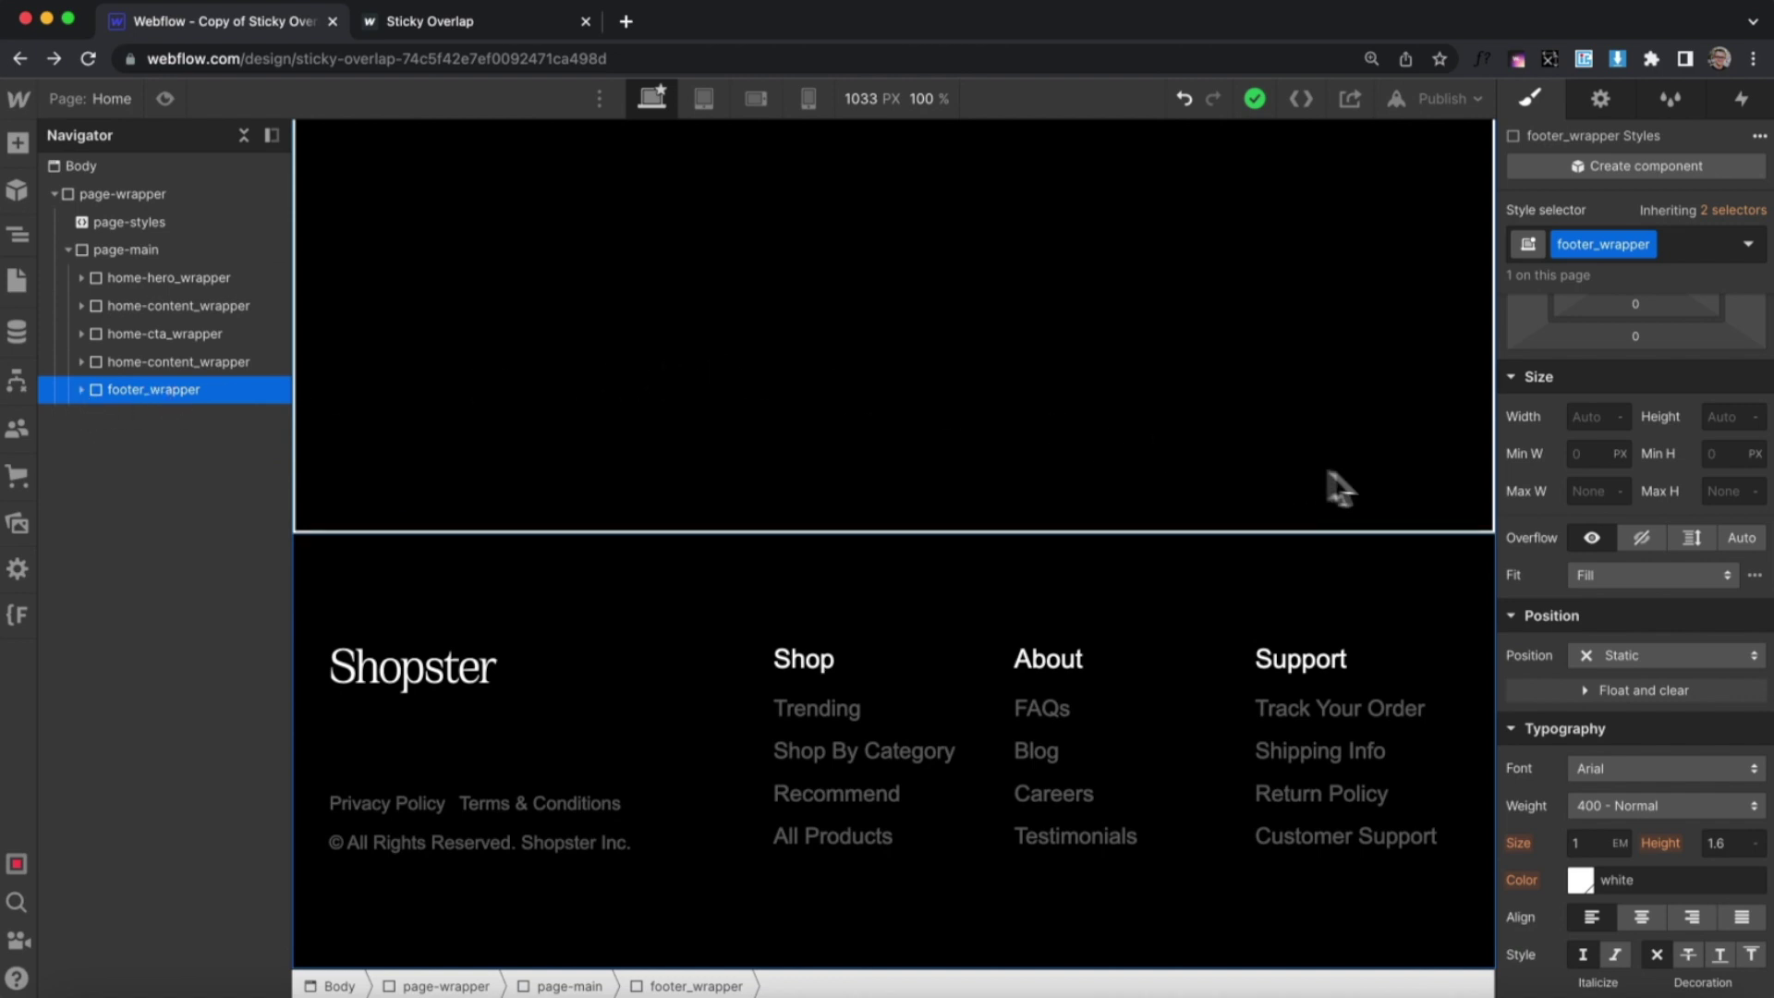
- Set footer_wrapper's top margin to -100vh and scroll the canvas to check the overlap
scroll(1651, 414, "up", 3)
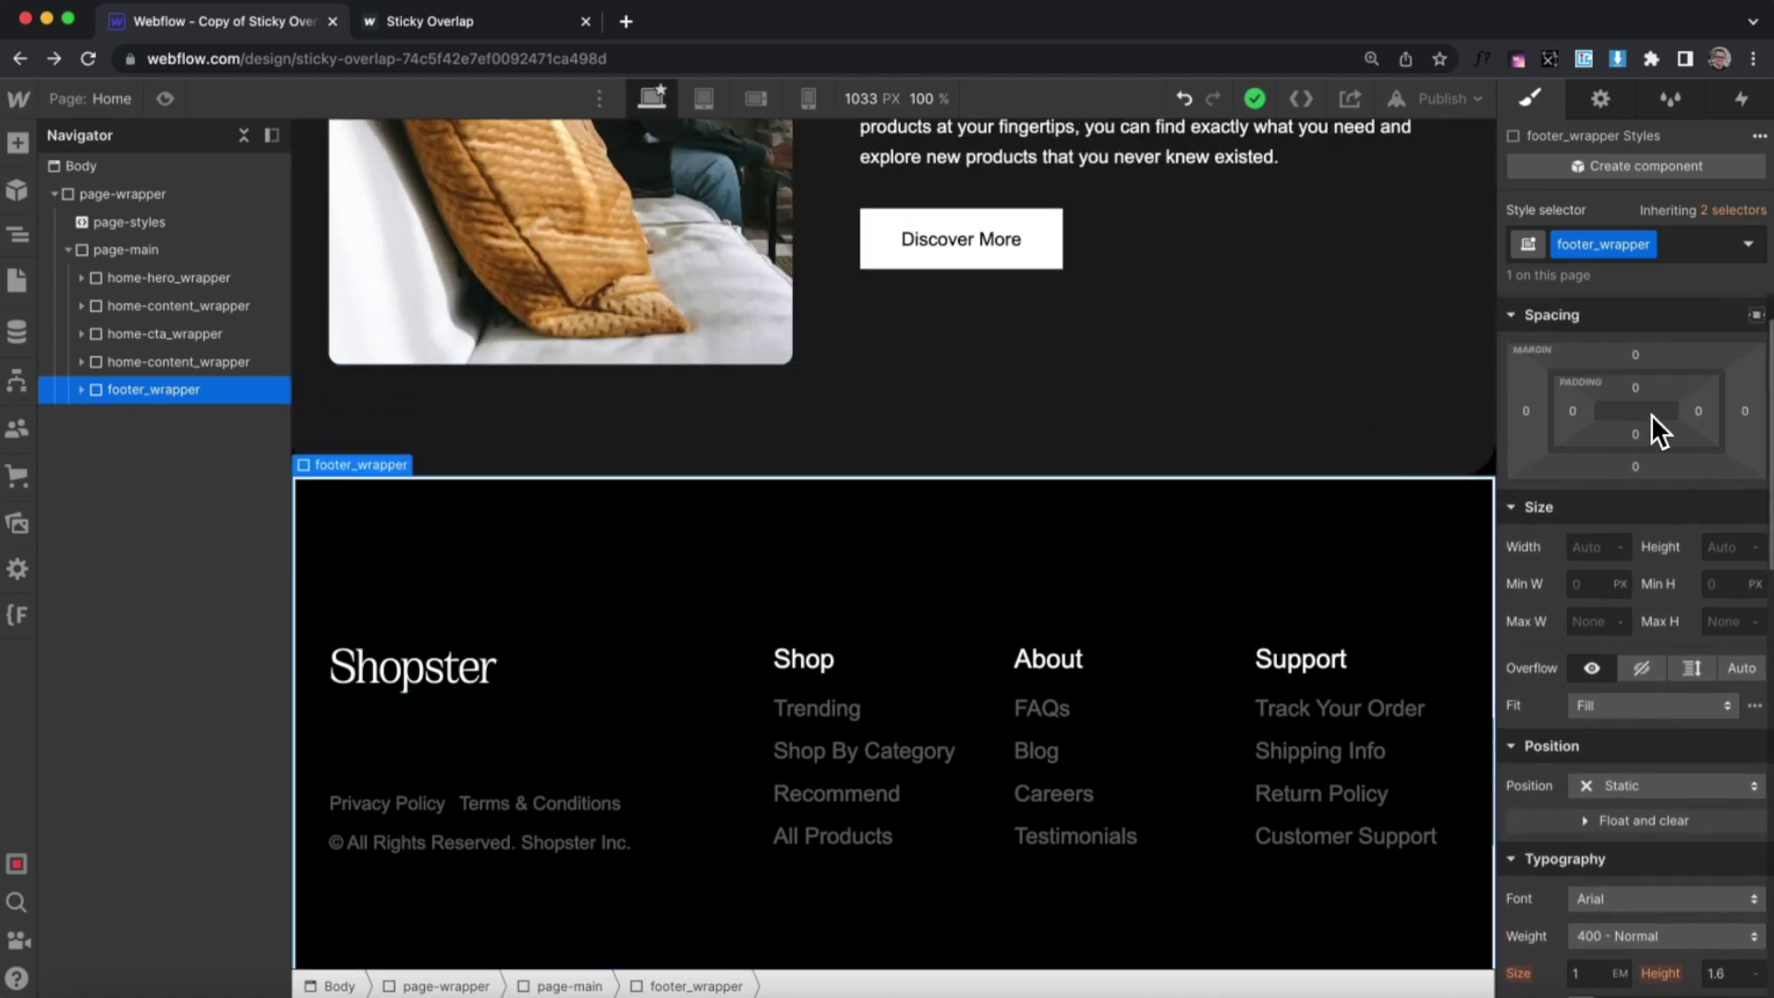
left_click(1638, 412)
type("-100vh")
key("Return")
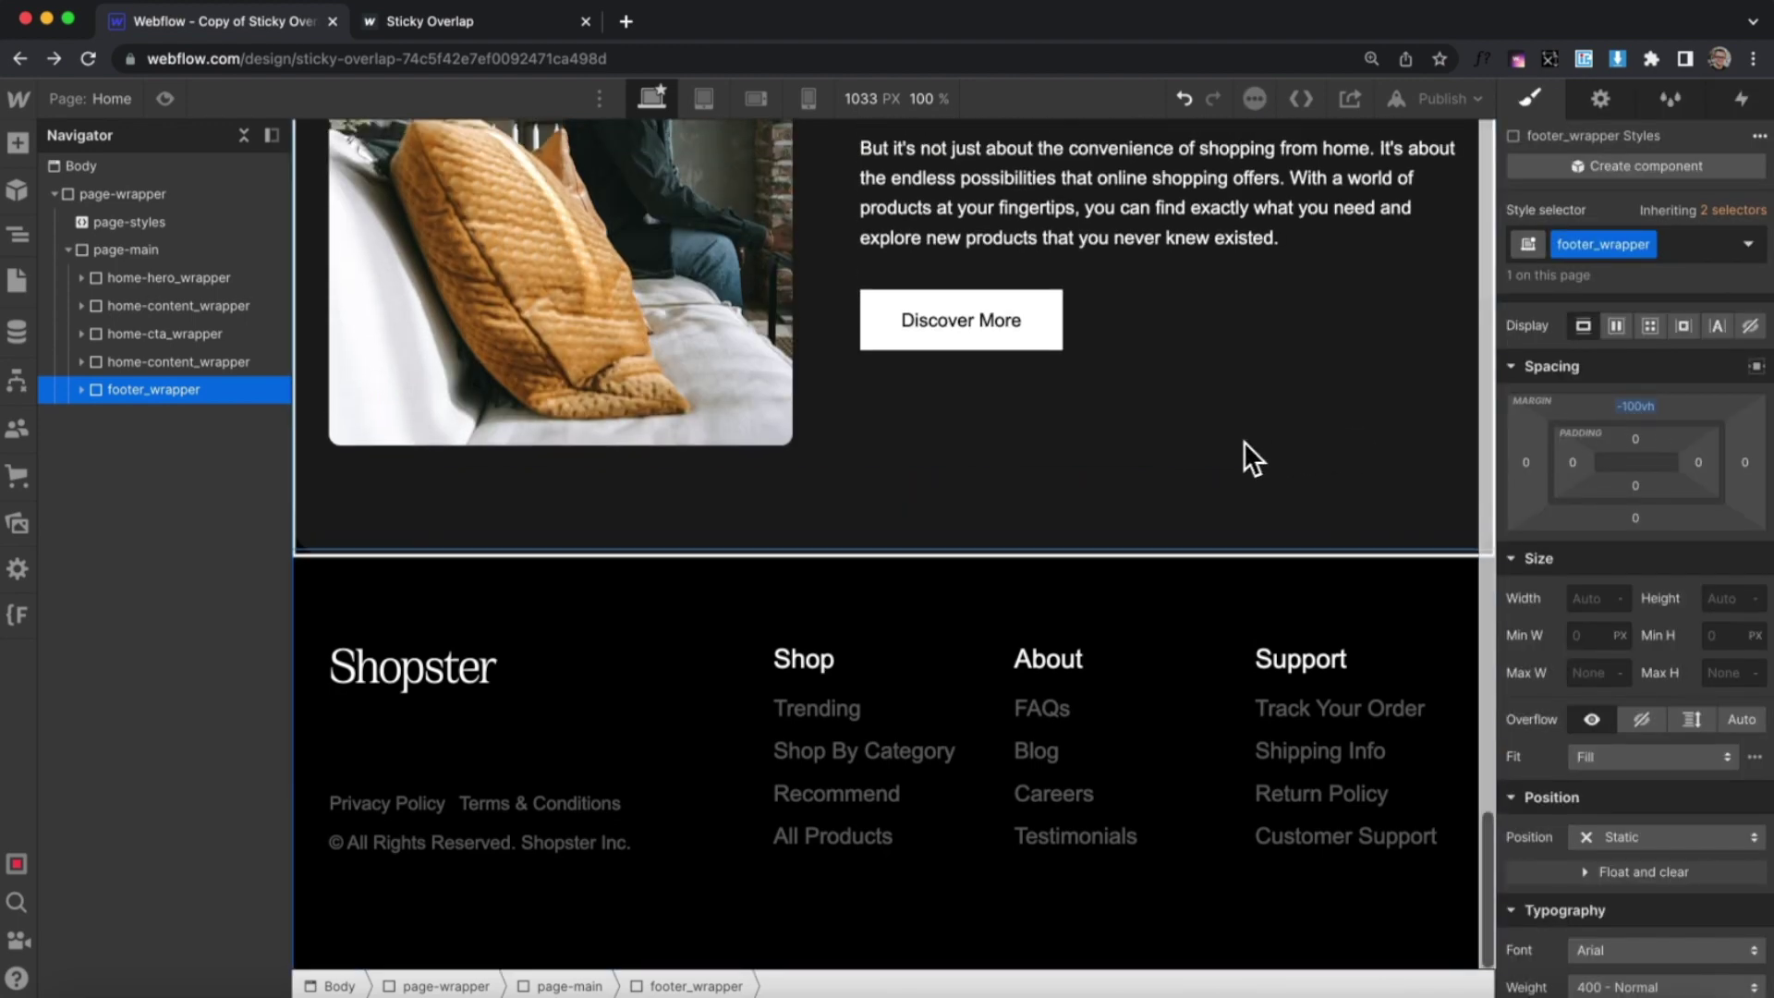
scroll(1011, 457, "down", 3)
scroll(1011, 456, "up", 4)
scroll(1011, 456, "down", 4)
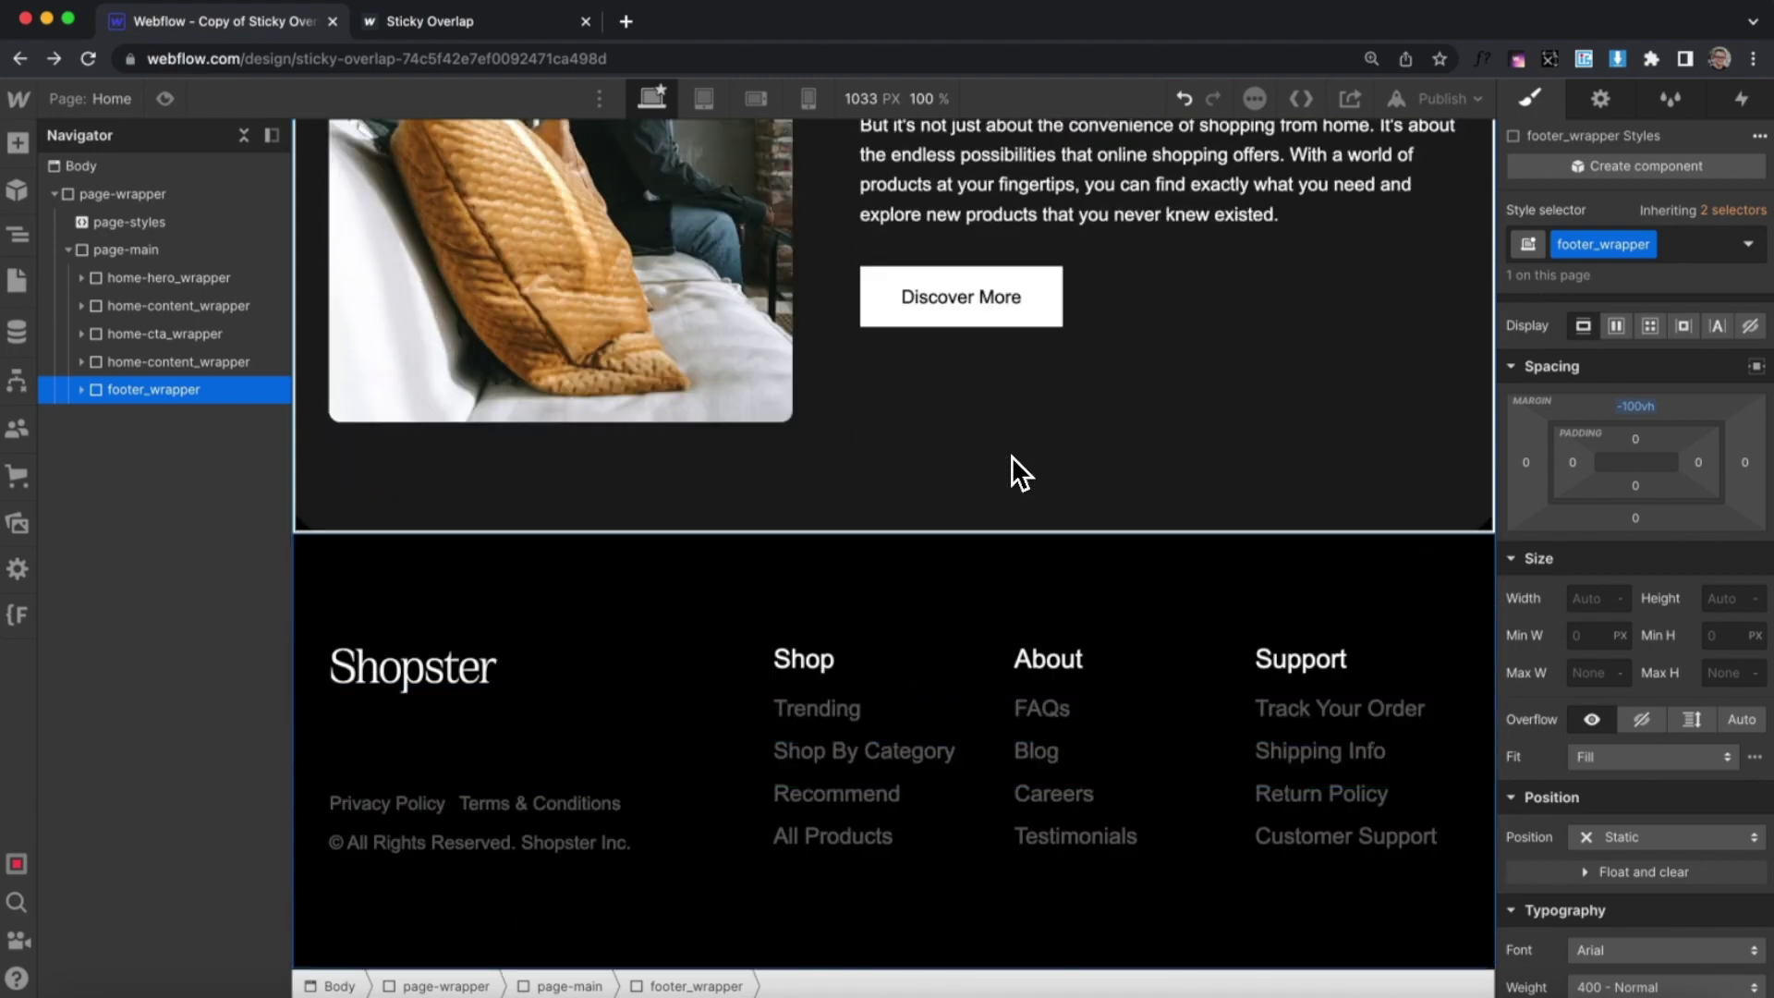
scroll(908, 456, "up", 3)
scroll(907, 456, "down", 10)
scroll(908, 458, "down", 5)
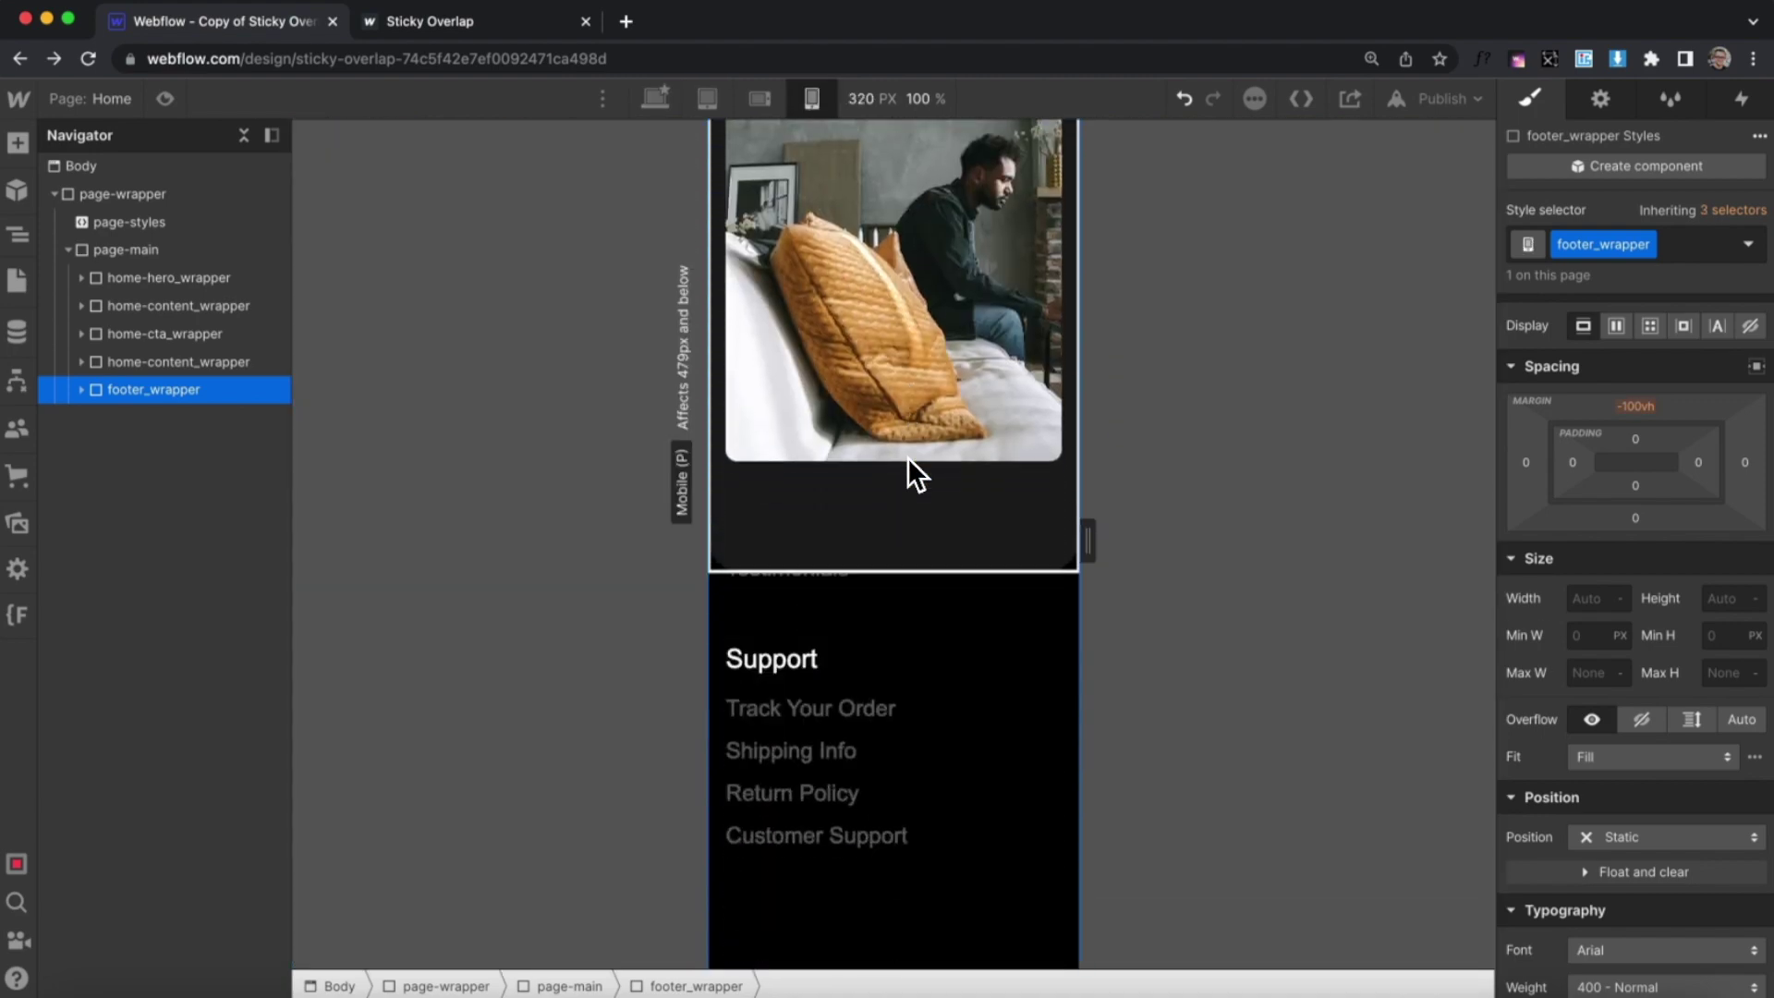
- At the Tablet breakpoint, change footer_component's position from sticky to relative
scroll(907, 457, "down", 3)
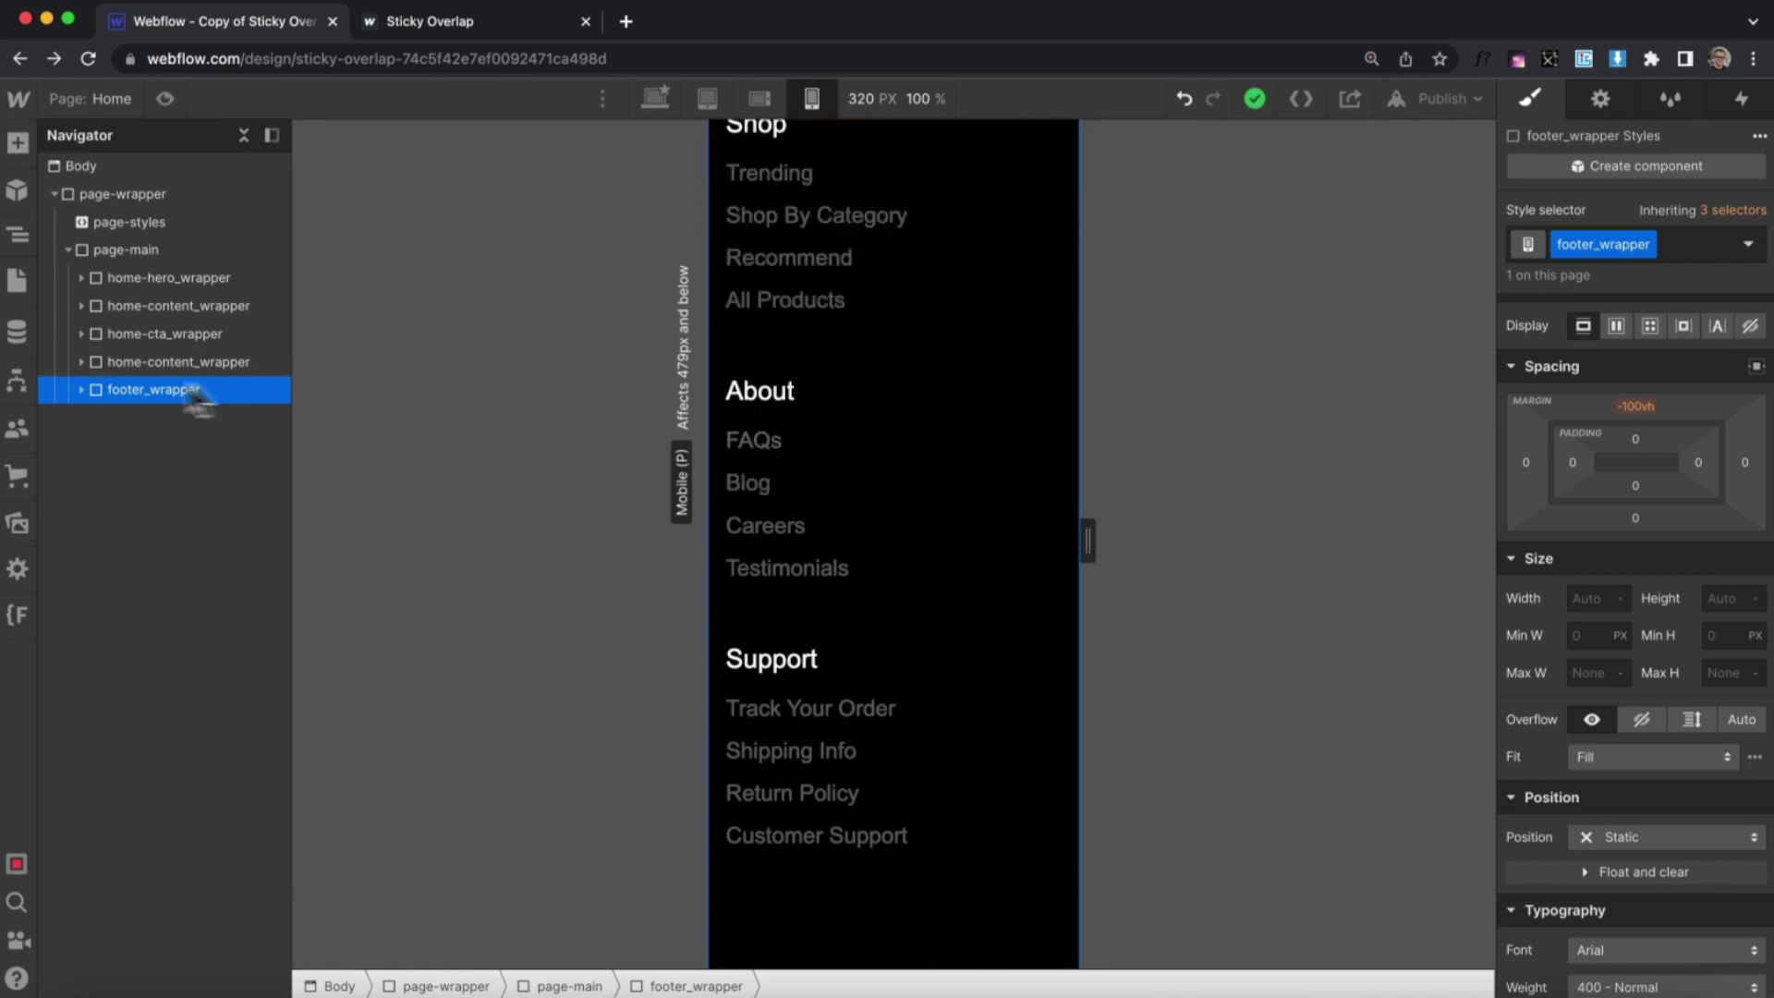
left_click(129, 436)
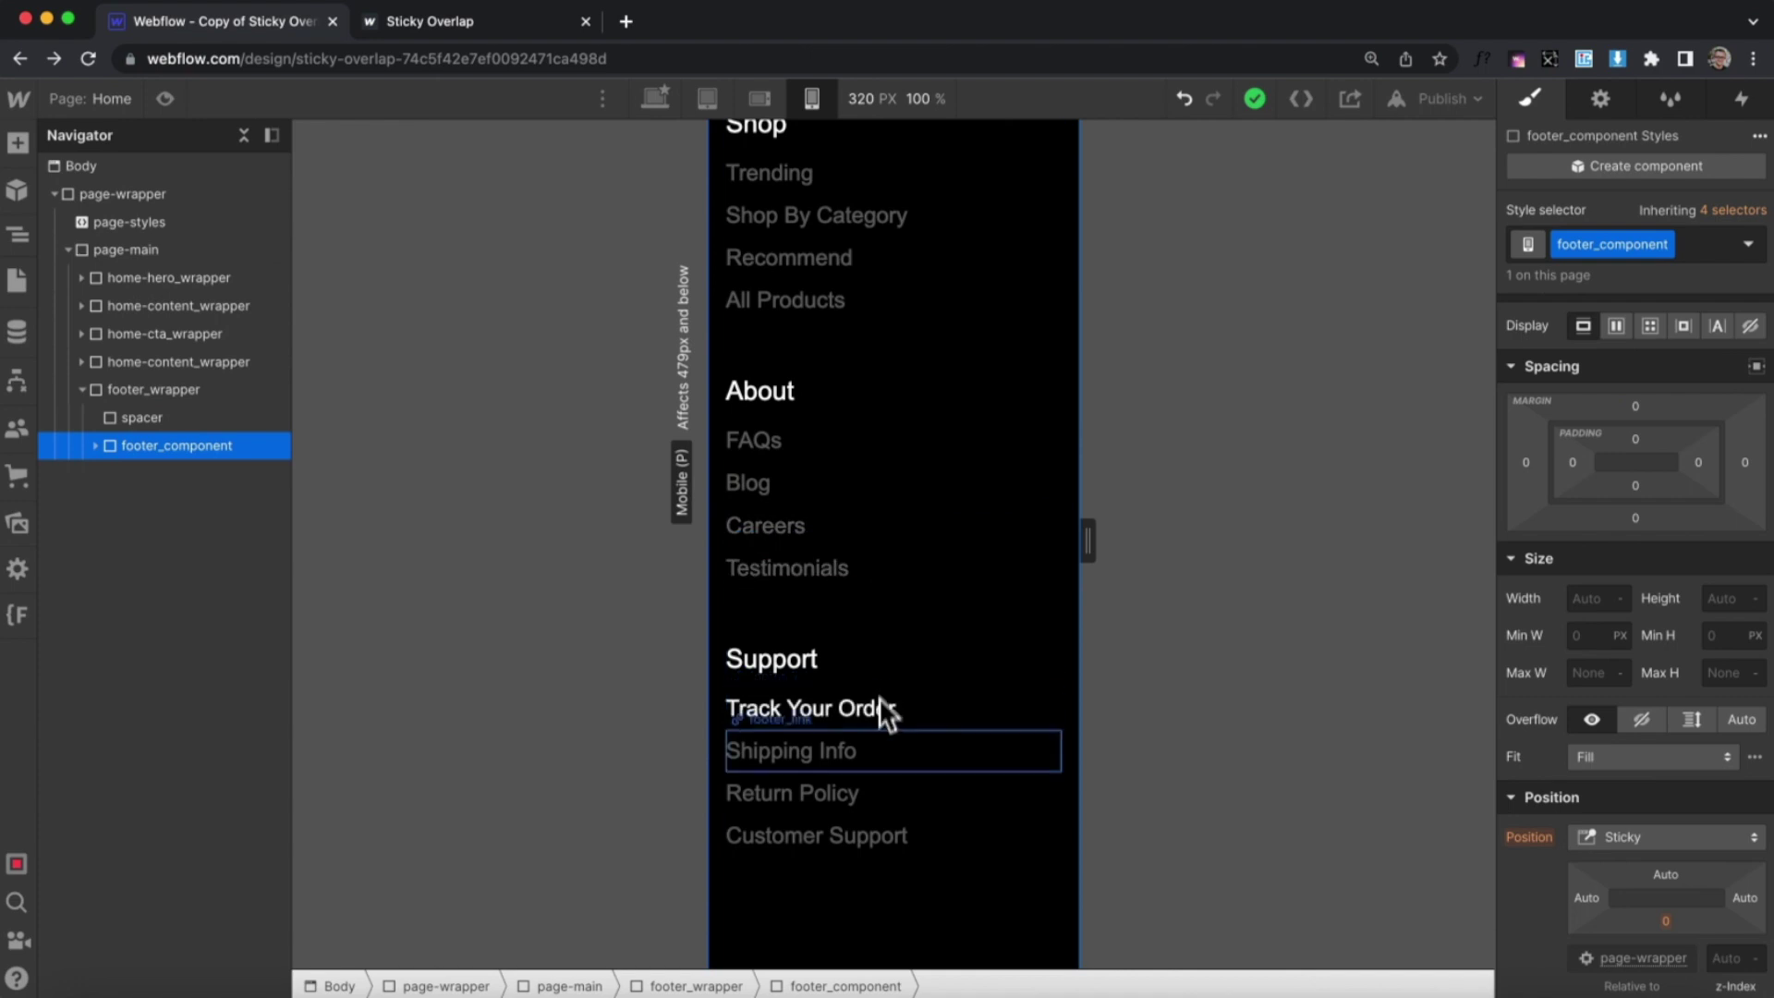
scroll(846, 522, "down", 3)
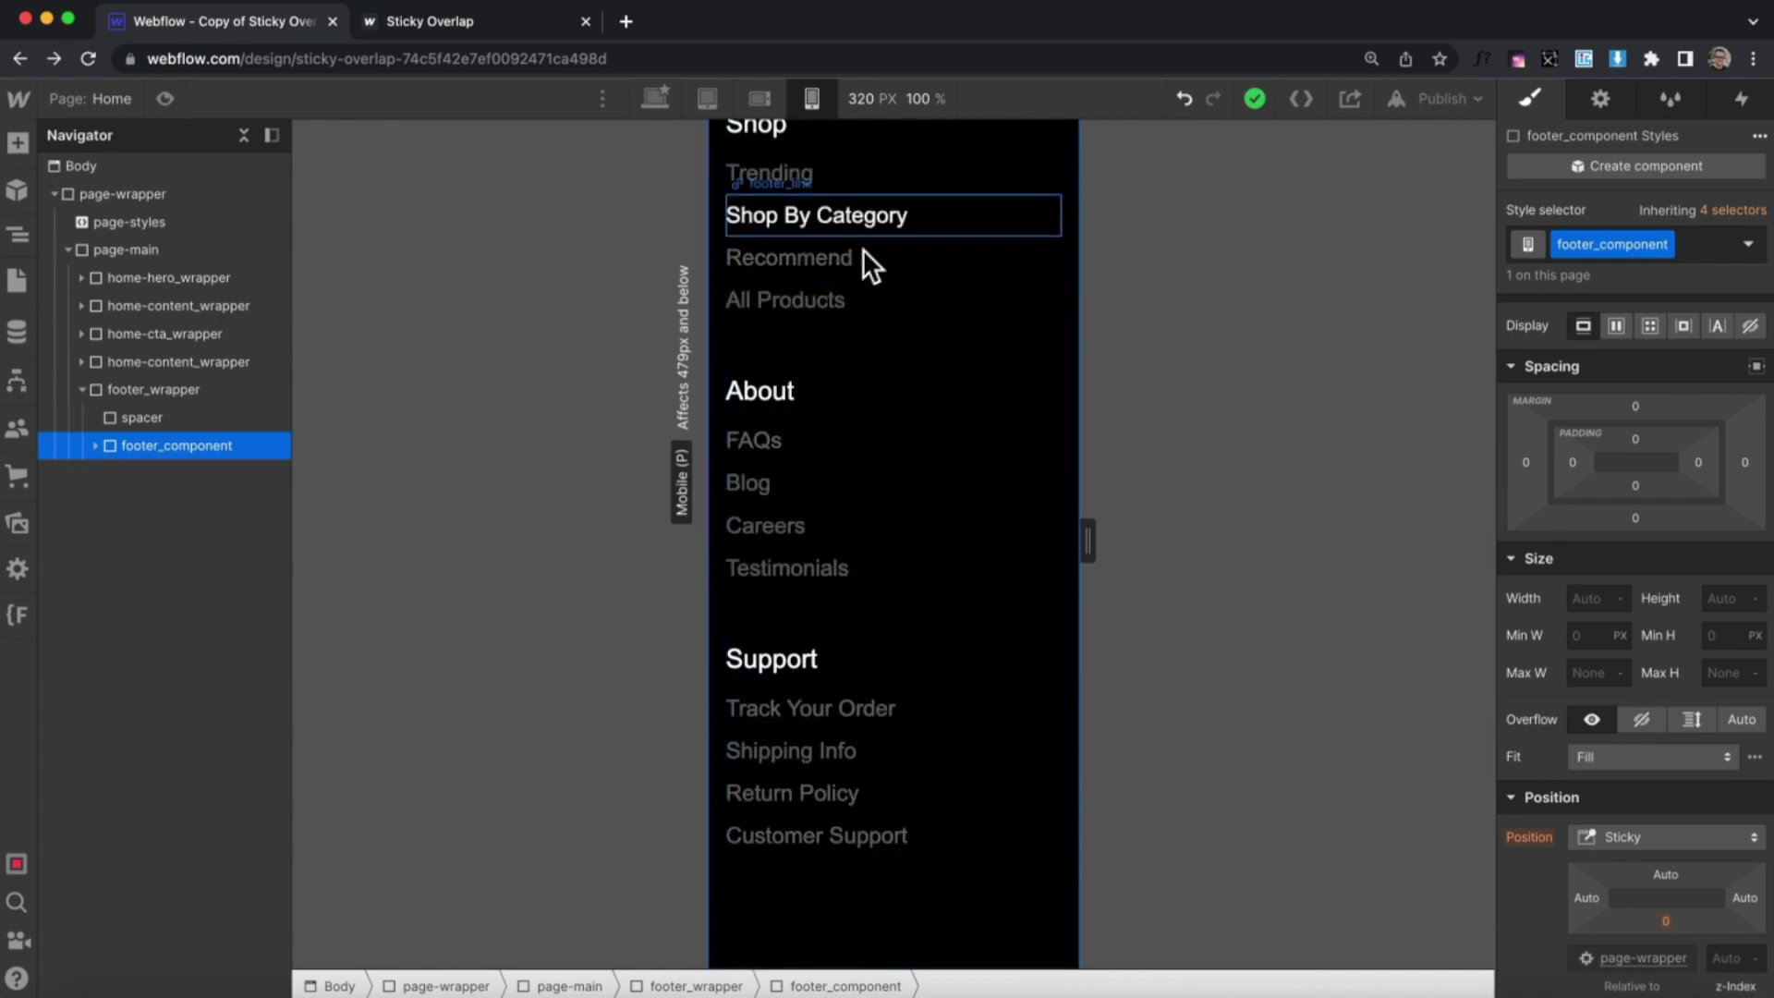
left_click(707, 98)
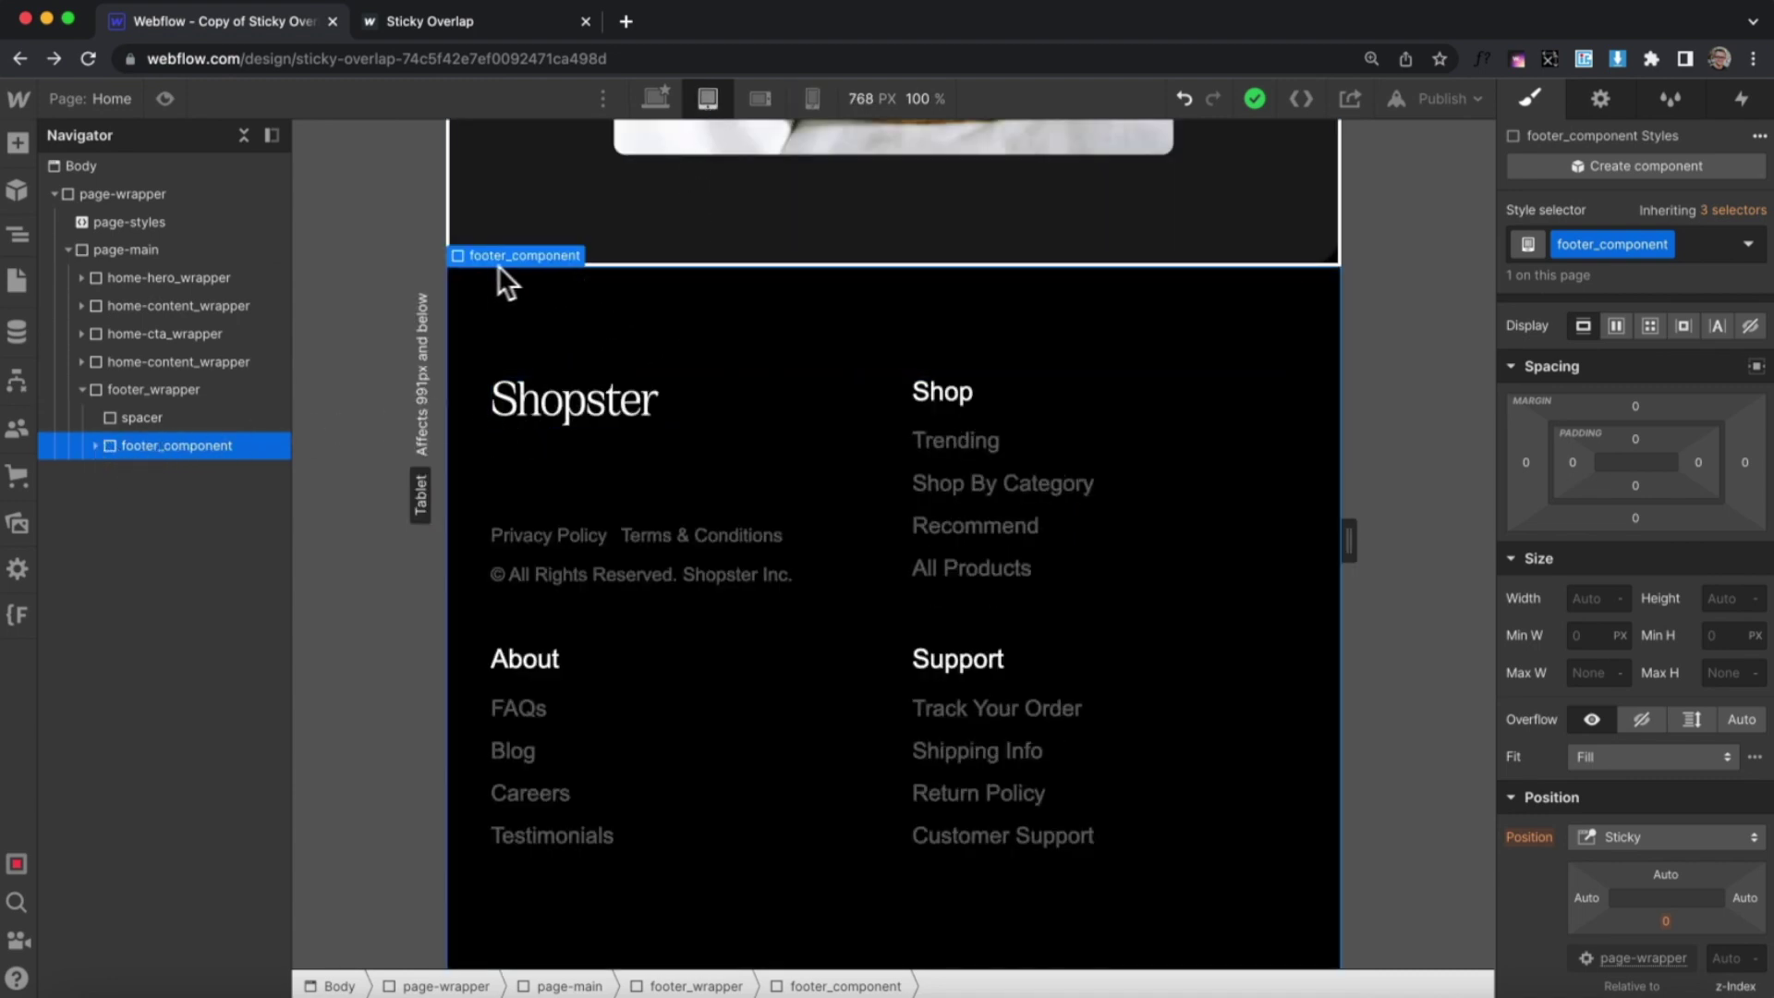
scroll(1584, 634, "down", 3)
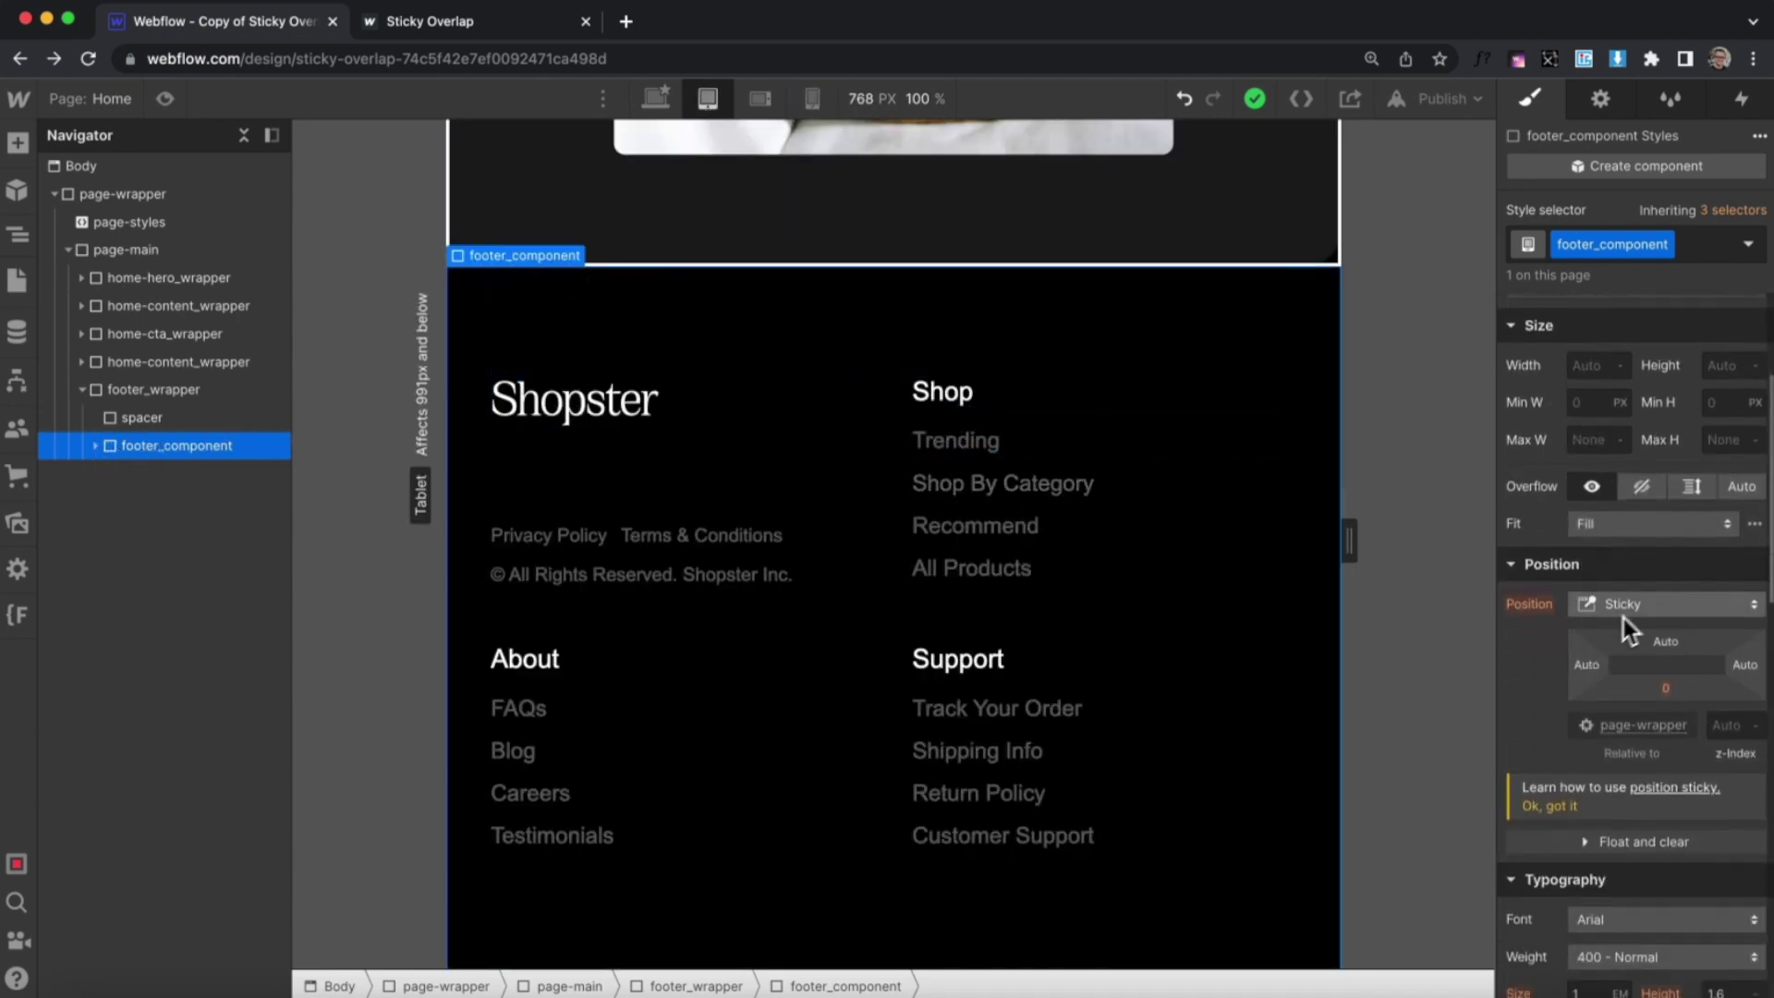
left_click(1624, 610)
left_click(1635, 532)
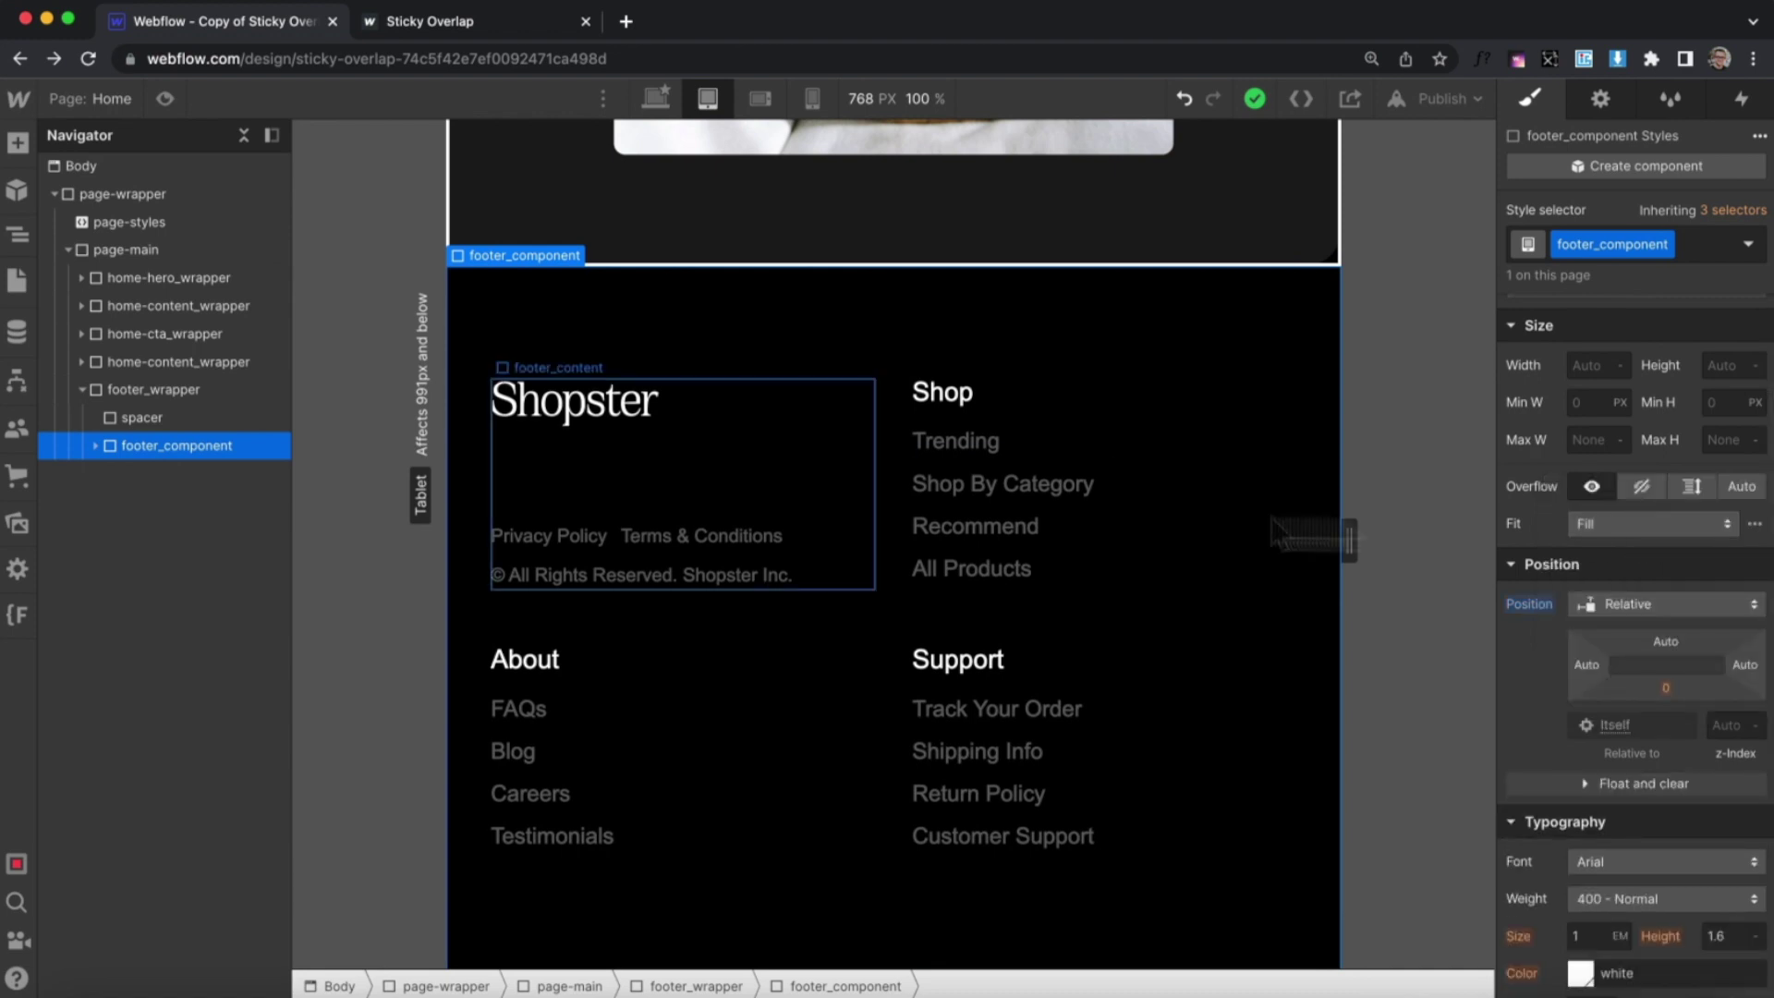
left_click(169, 420)
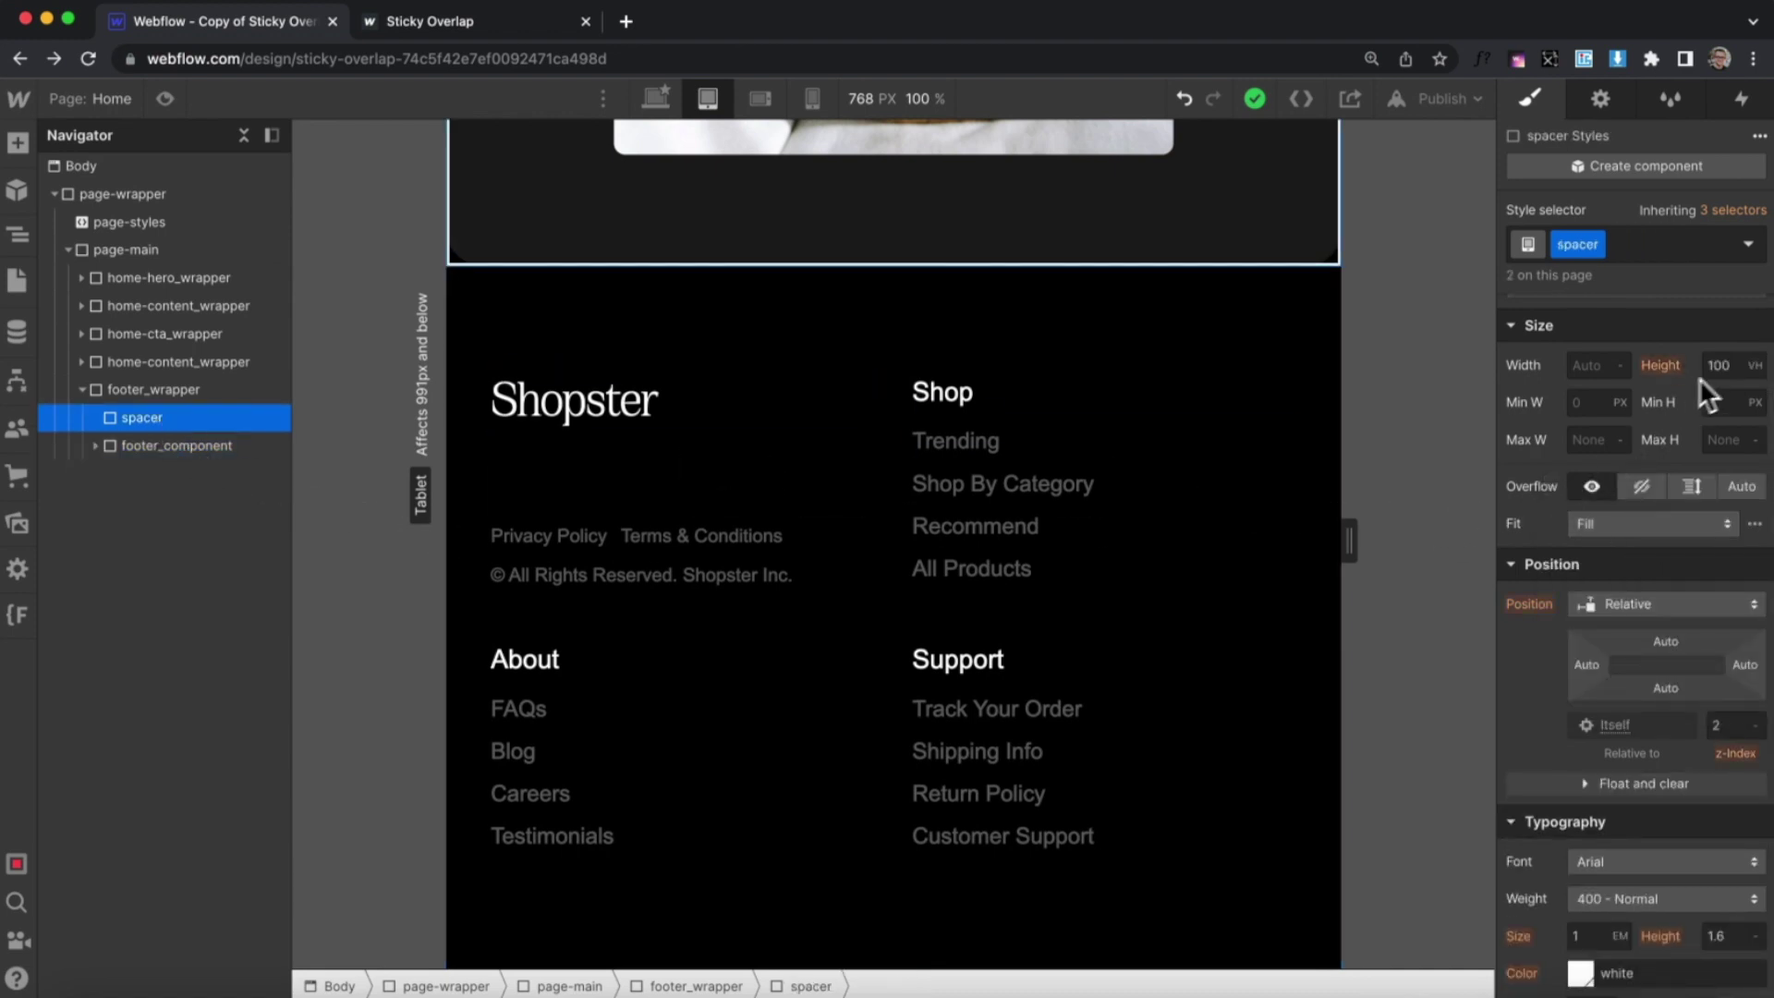
left_click(226, 392)
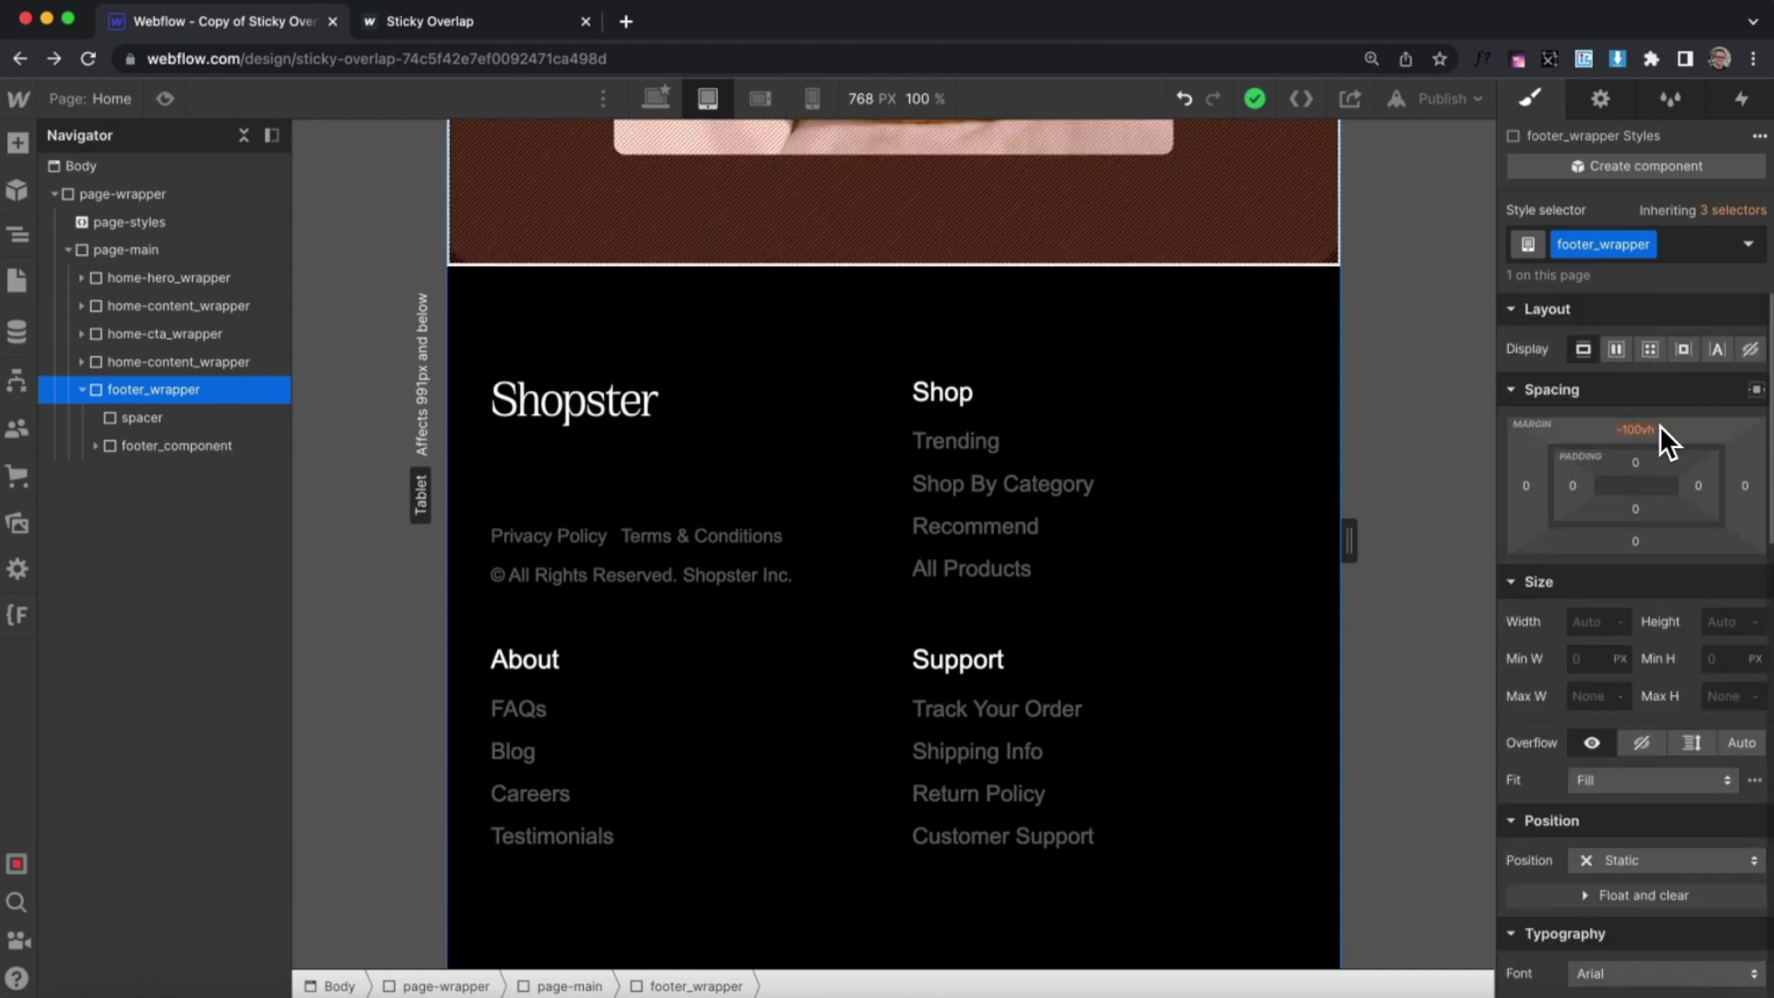
left_click(176, 445)
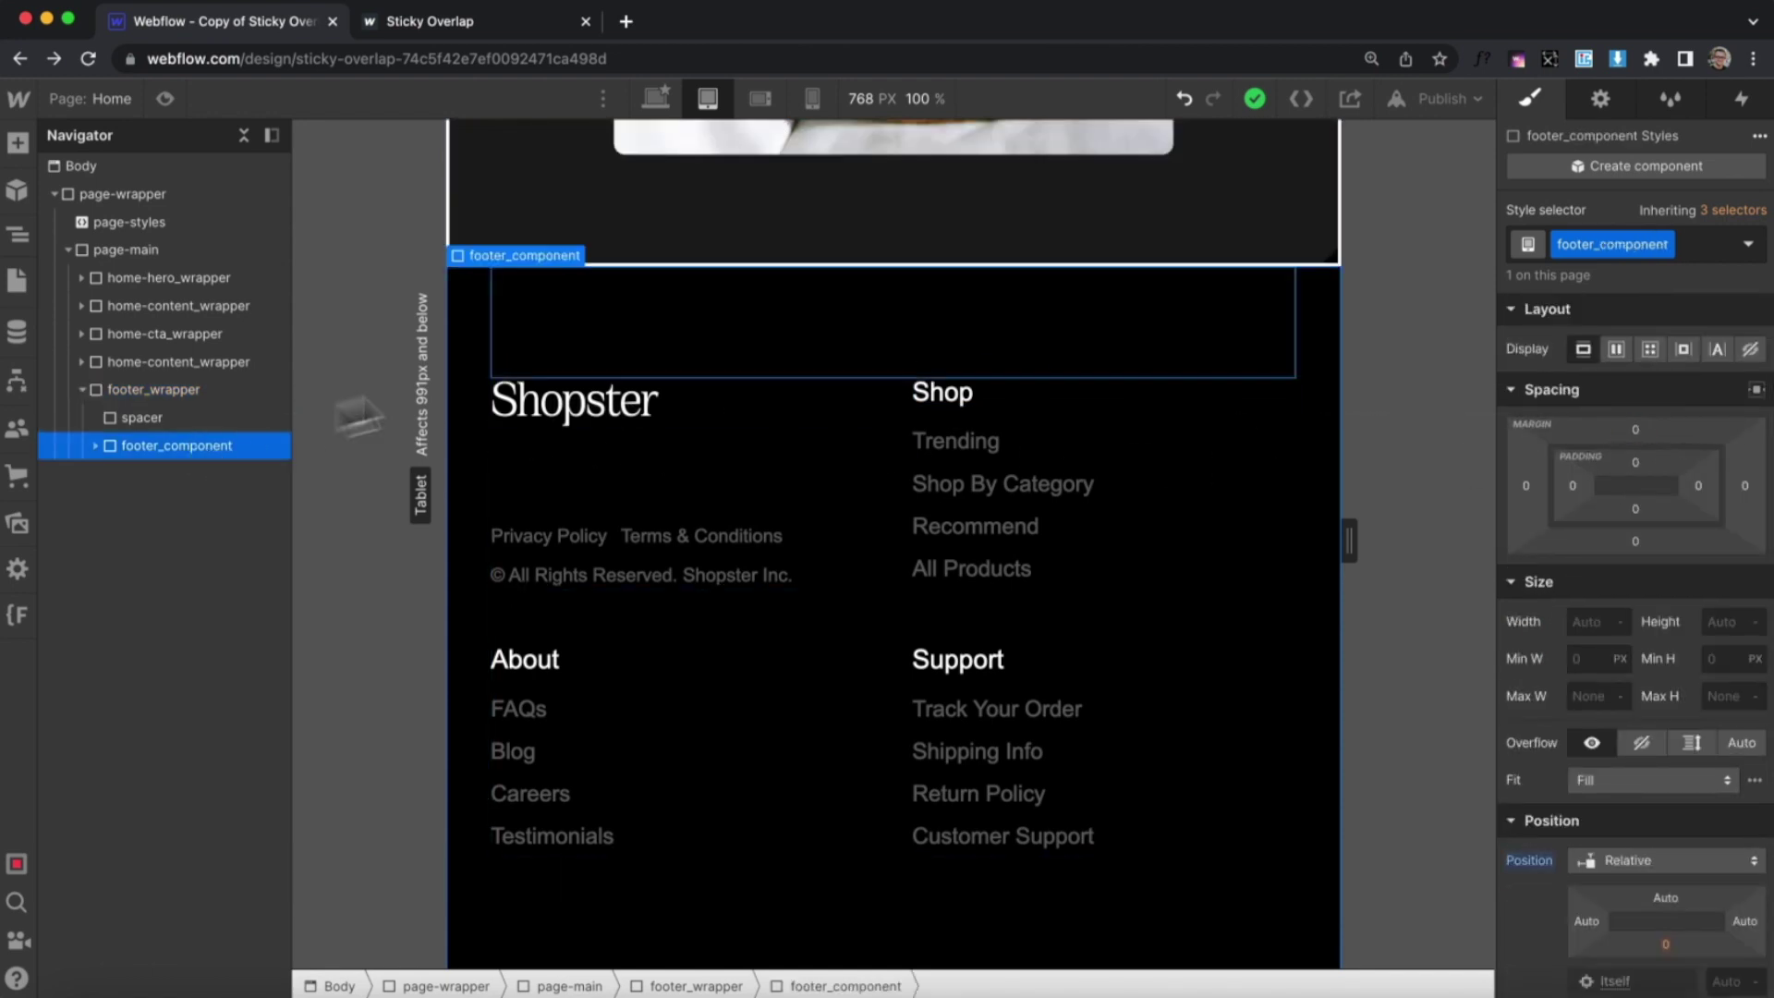
- Check the footer at Mobile Landscape and Portrait widths, then return to the desktop layout
left_click(758, 96)
left_click(817, 100)
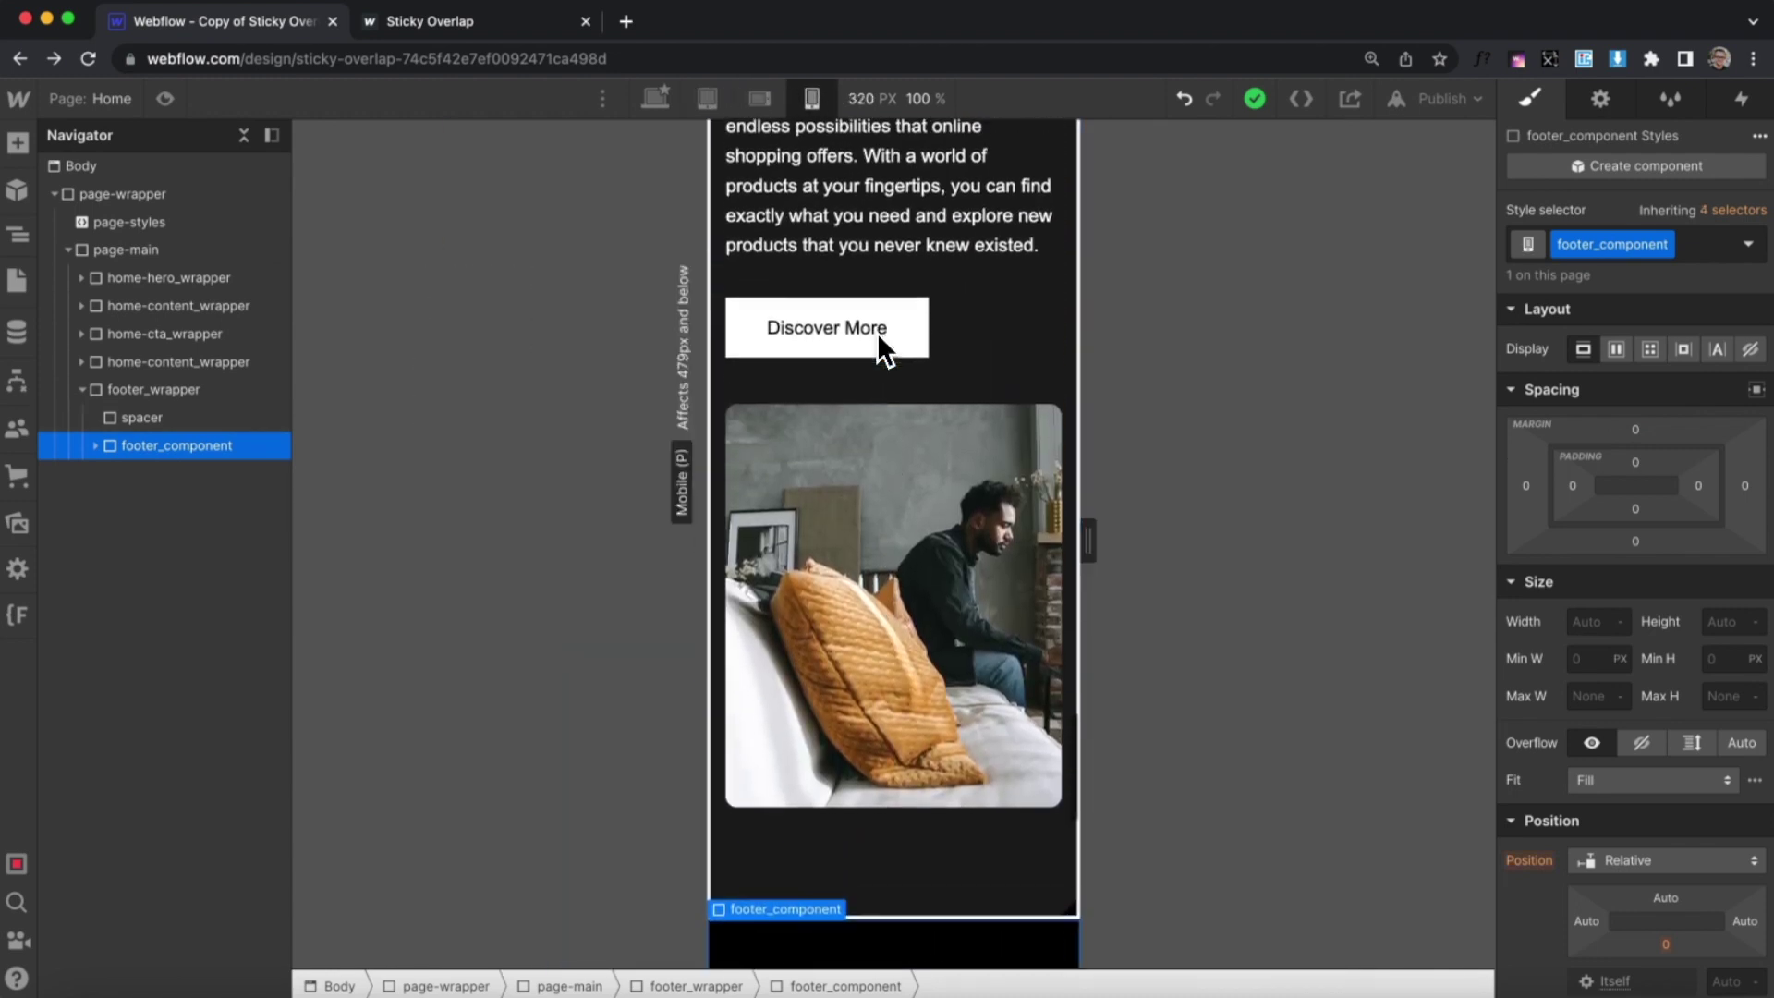
scroll(878, 333, "down", 5)
scroll(877, 333, "up", 6)
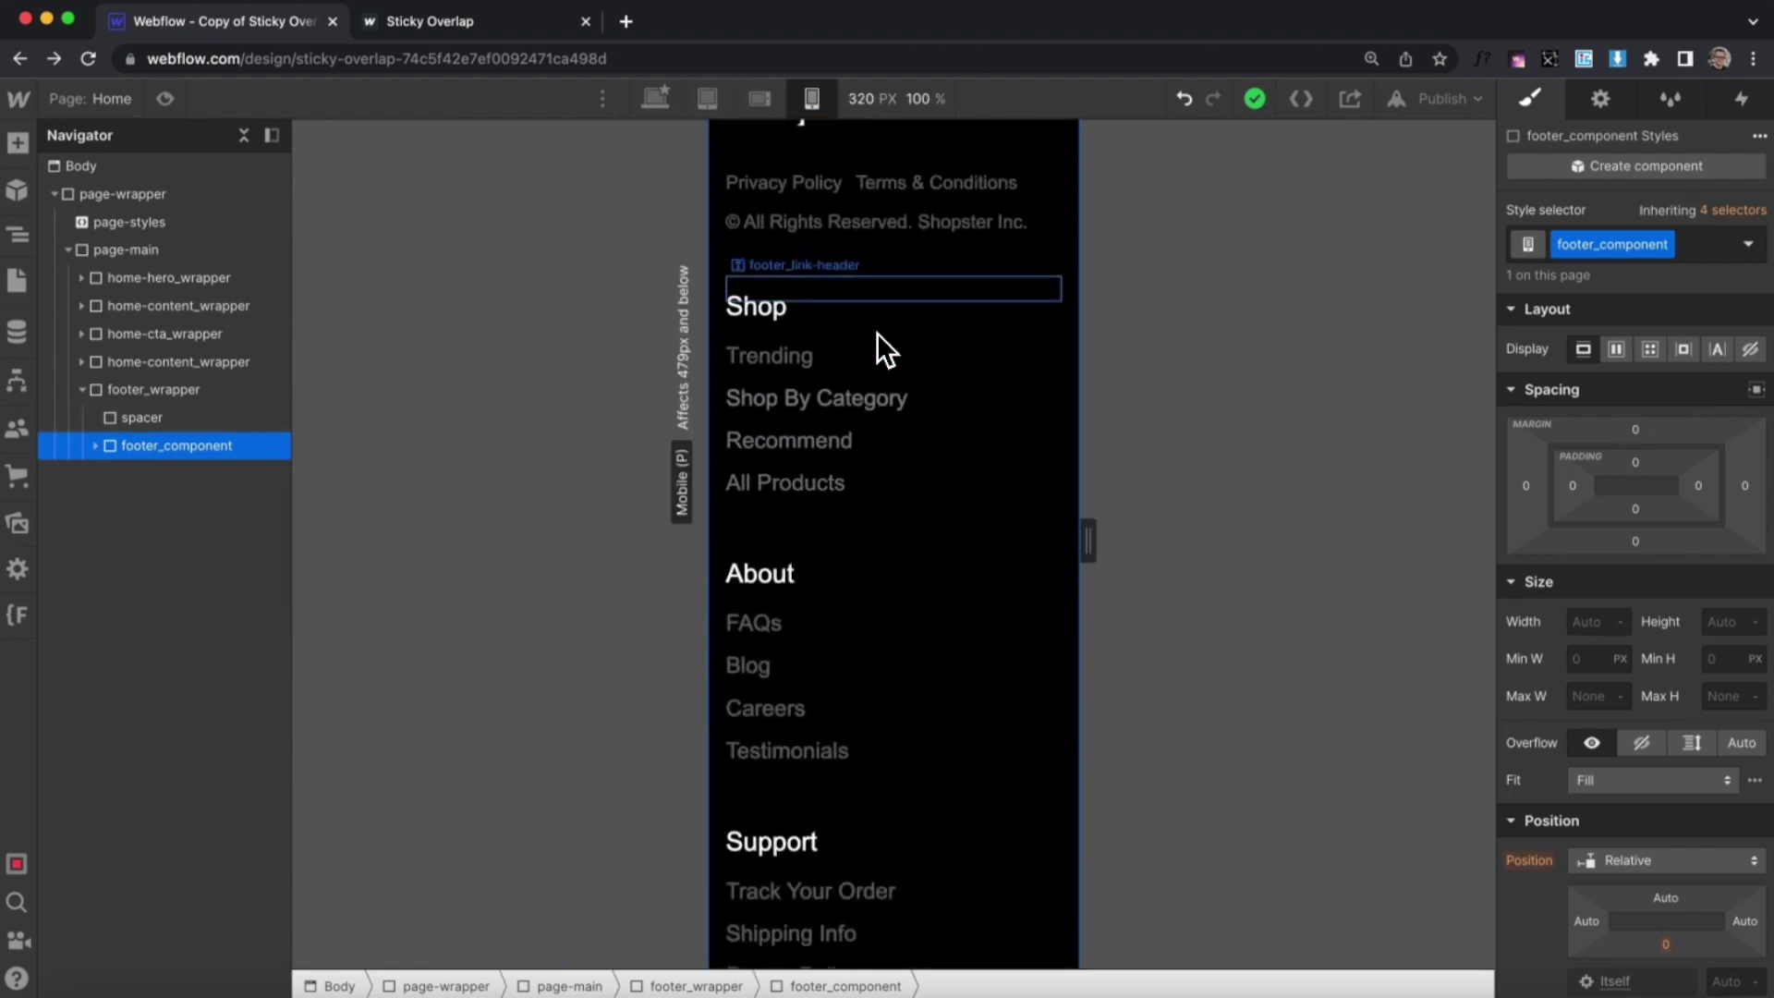
scroll(877, 332, "up", 3)
scroll(878, 333, "down", 5)
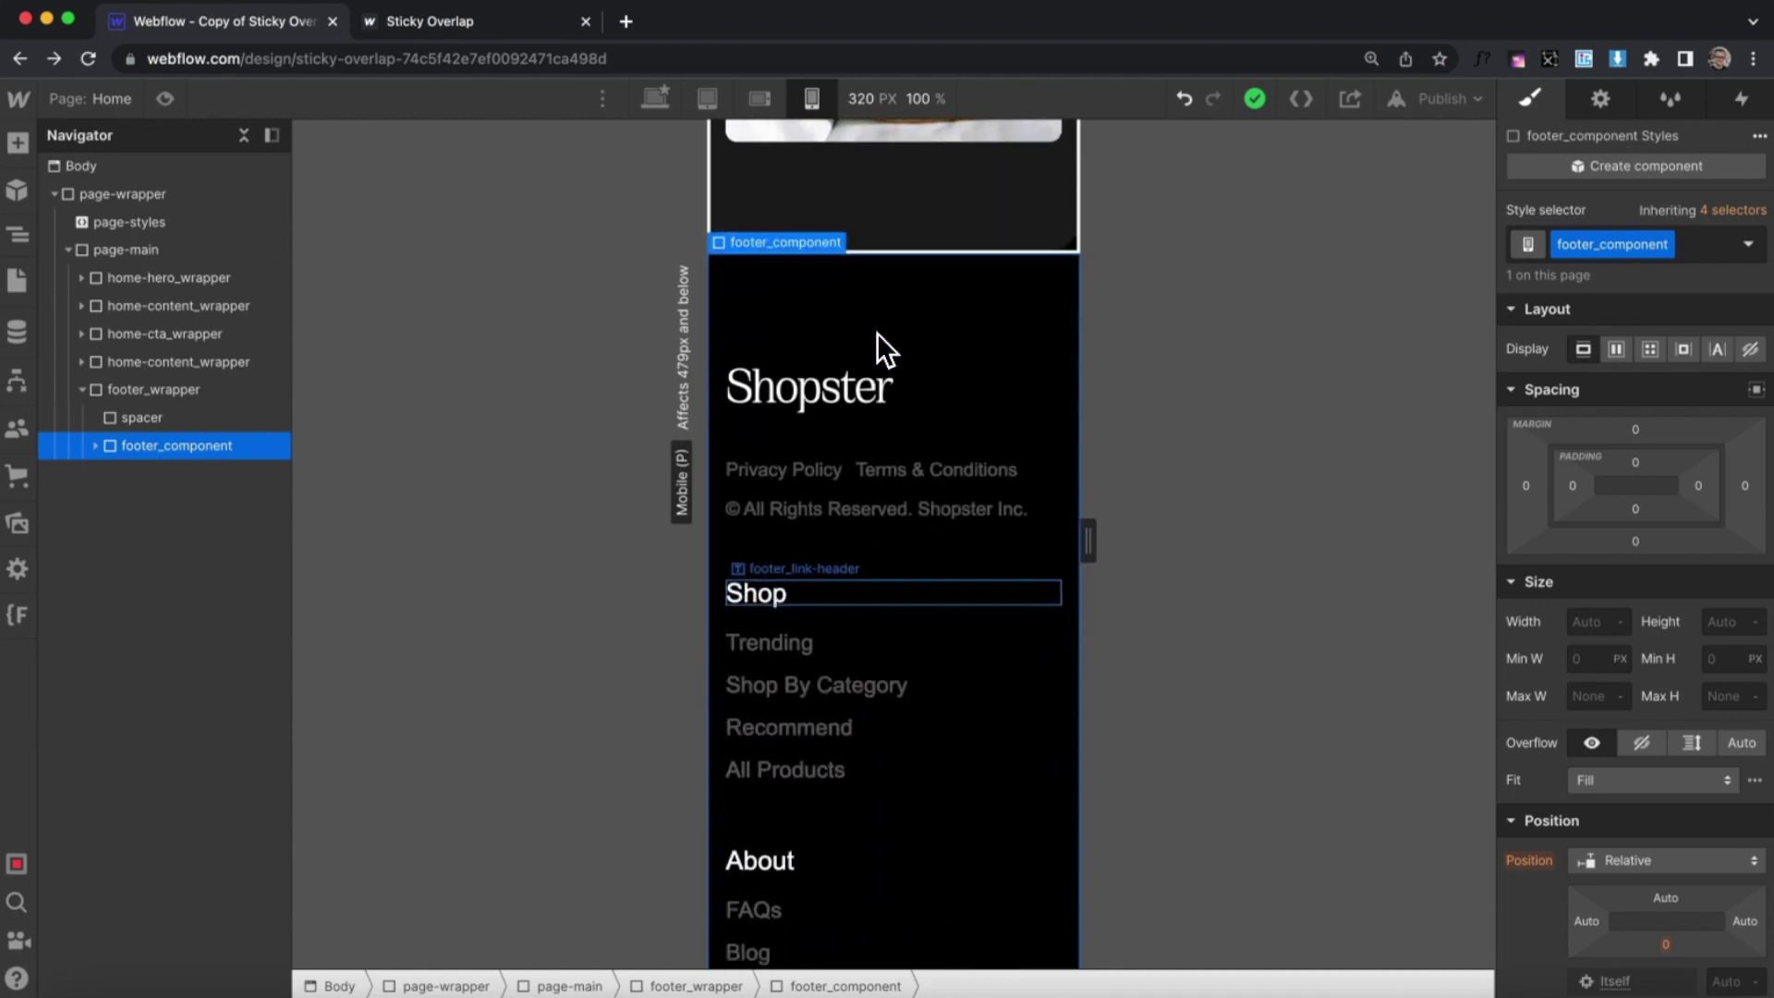
key("super+z")
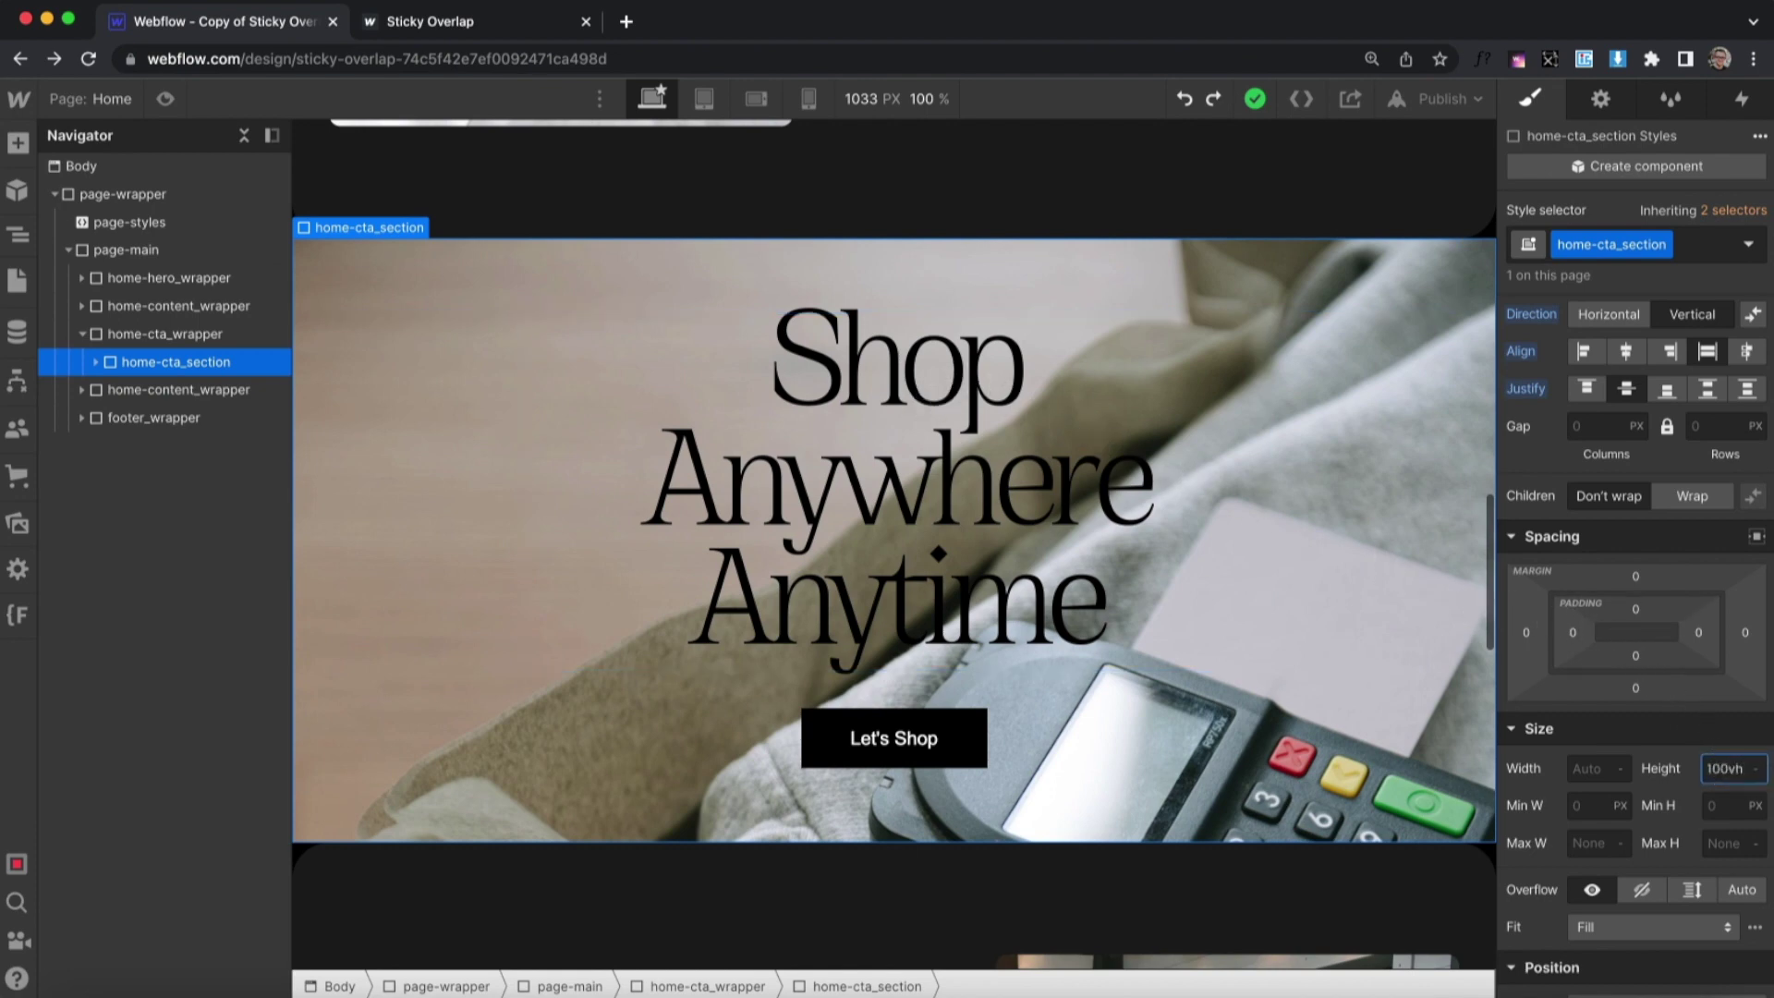
- Set home-cta_section height to 100vh and home-cta_wrapper height to 300vh
key("Return")
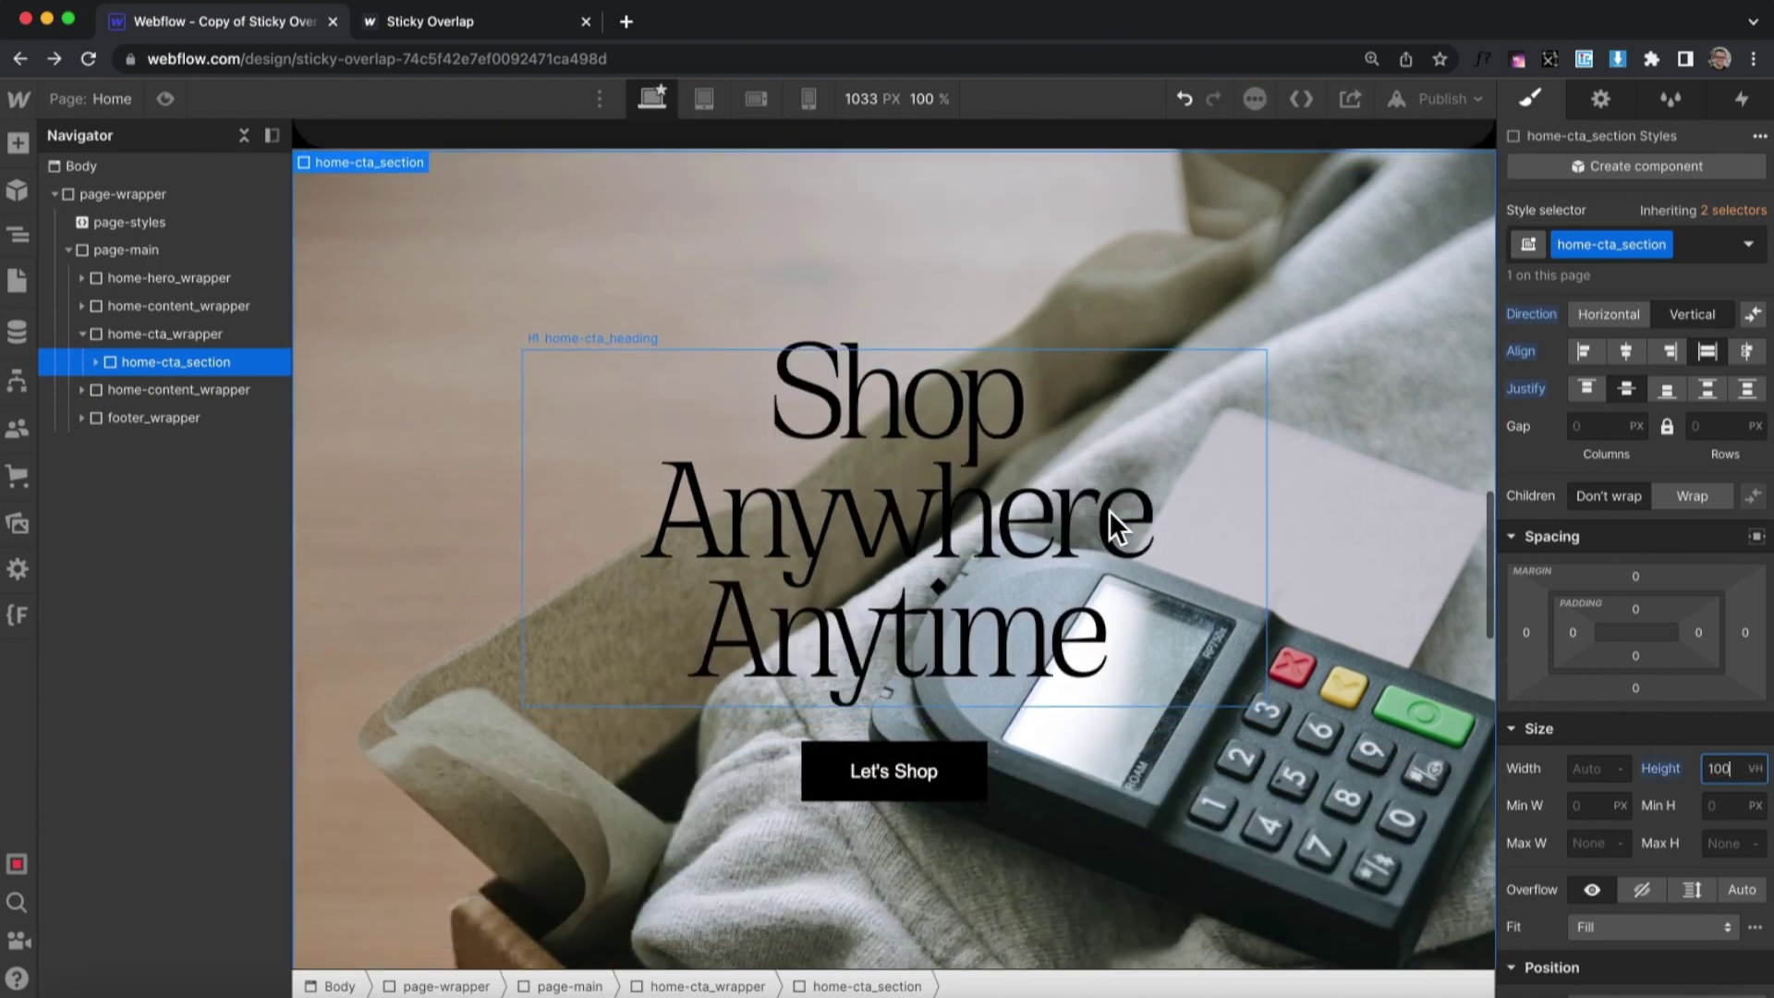
left_click(160, 336)
scroll(546, 356, "down", 1)
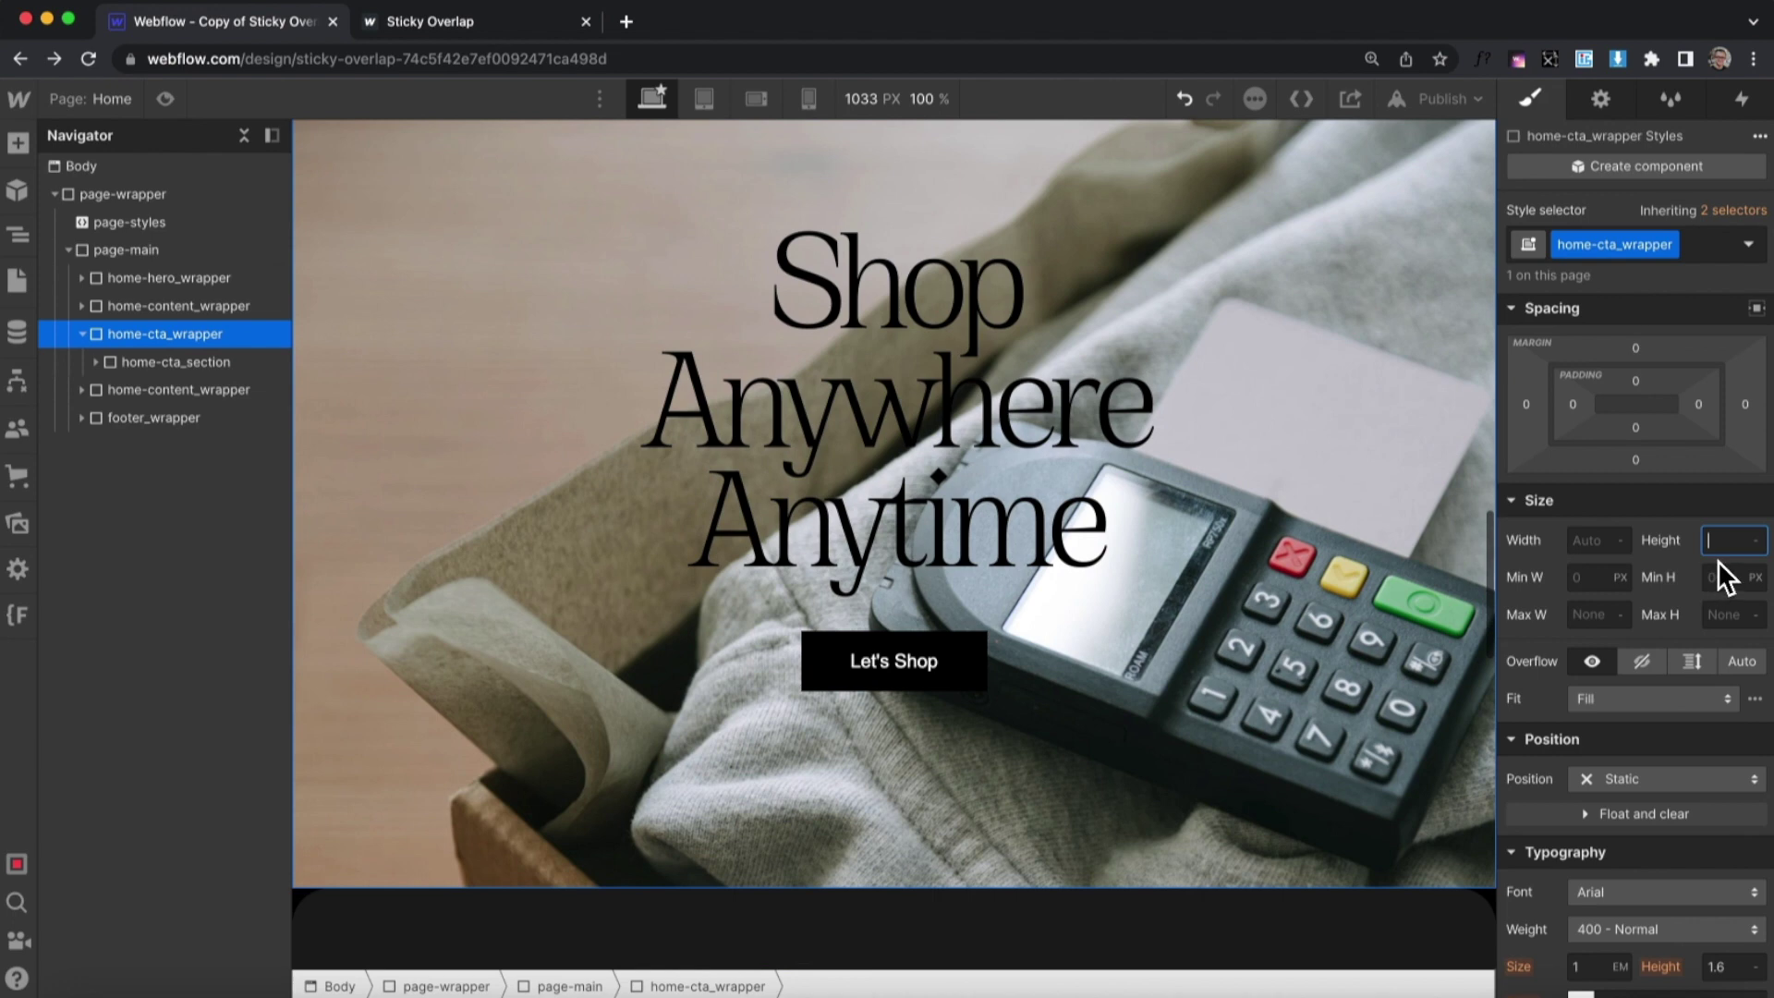
key("Return")
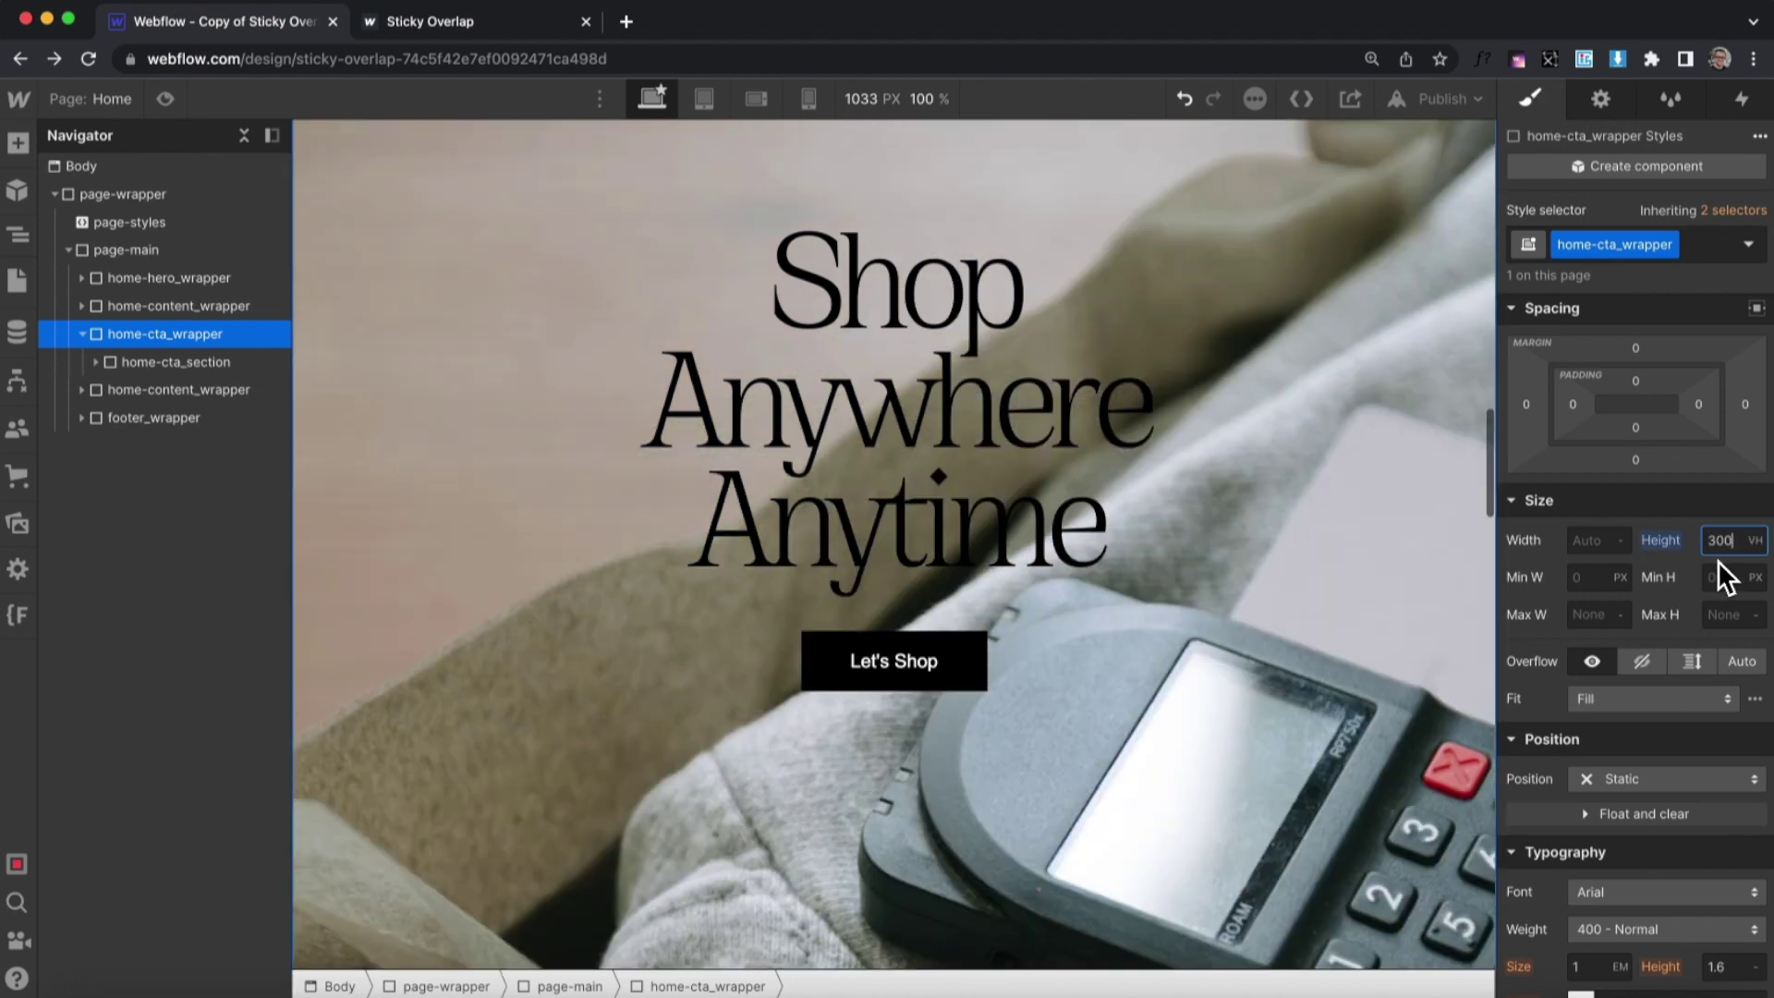
- Make home-cta_section sticky with a 0 top offset
scroll(1695, 579, "down", 1)
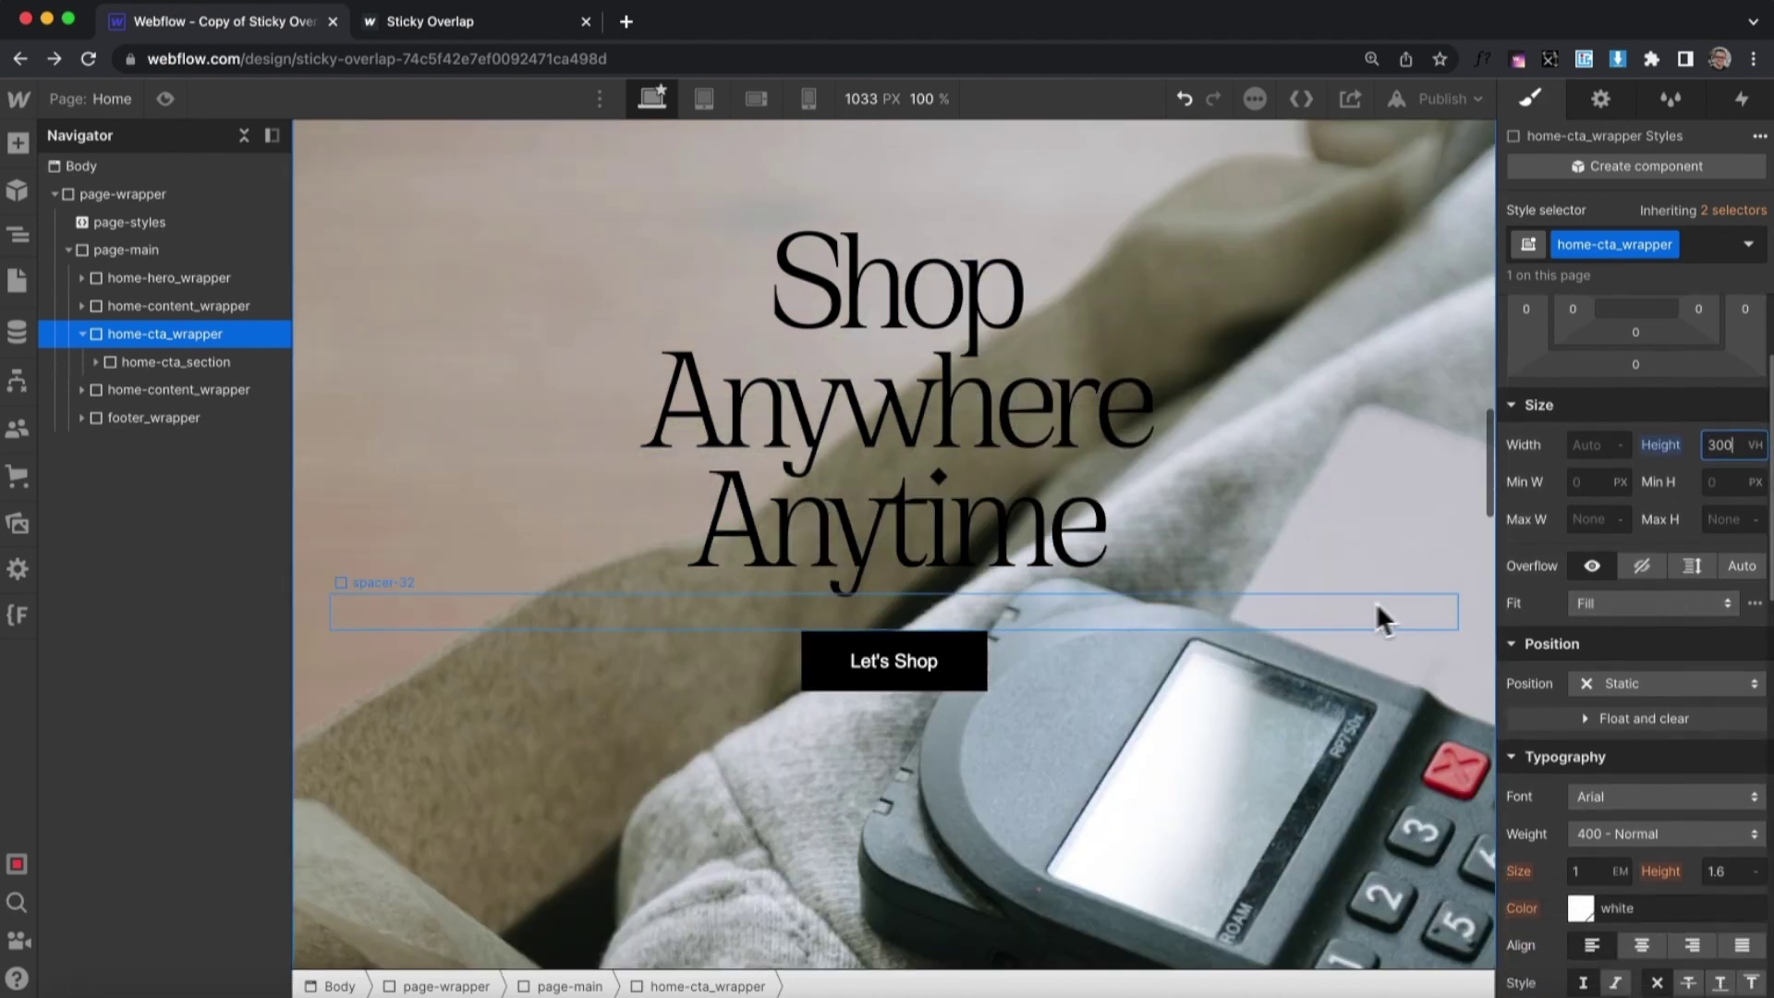
left_click(199, 358)
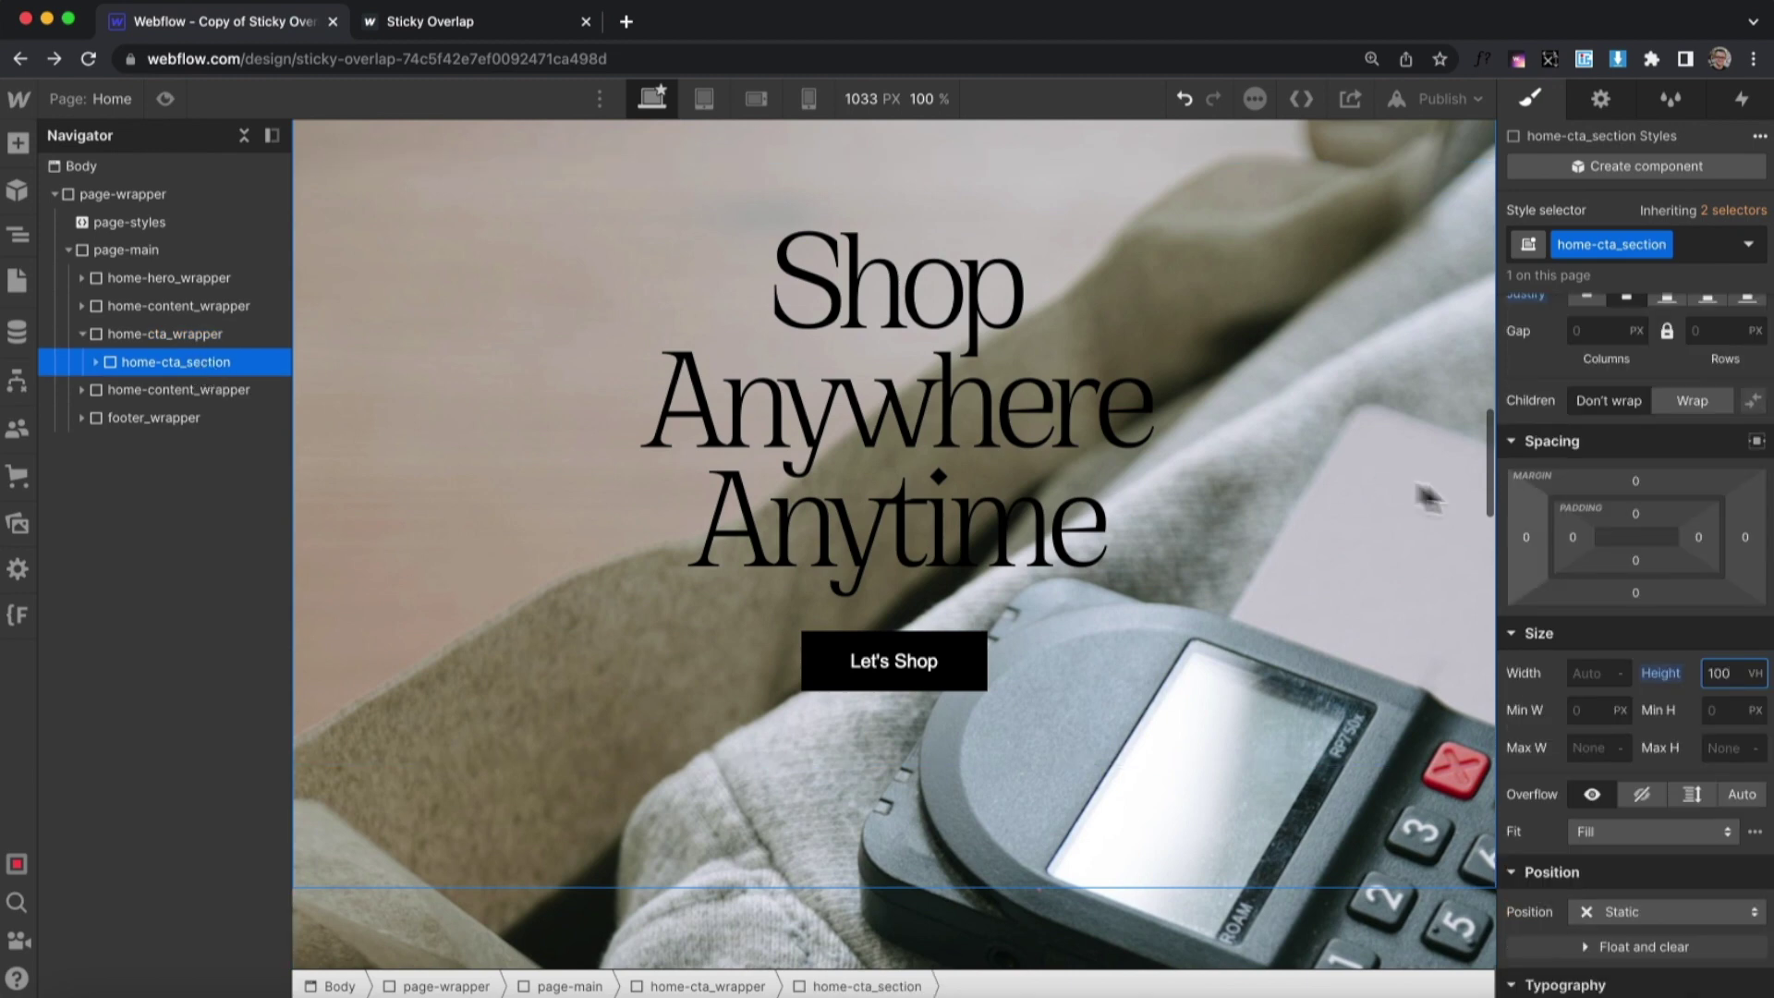
scroll(1628, 621, "down", 3)
left_click(1630, 622)
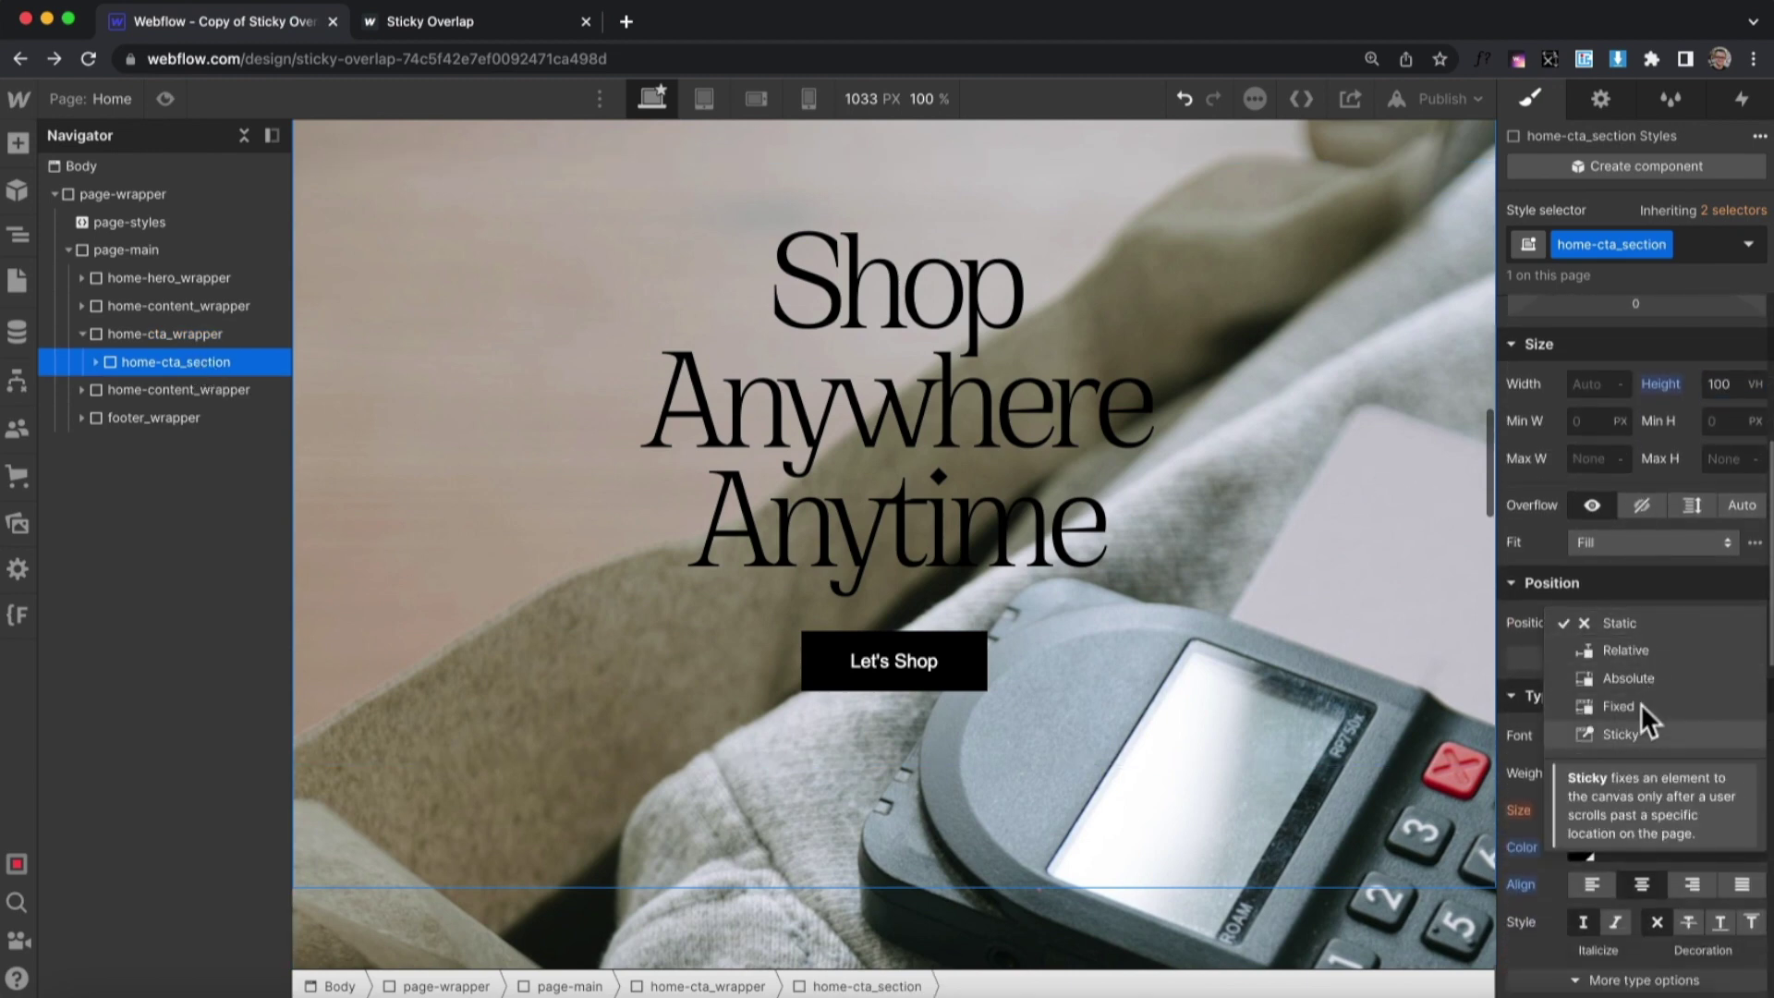
left_click(1622, 734)
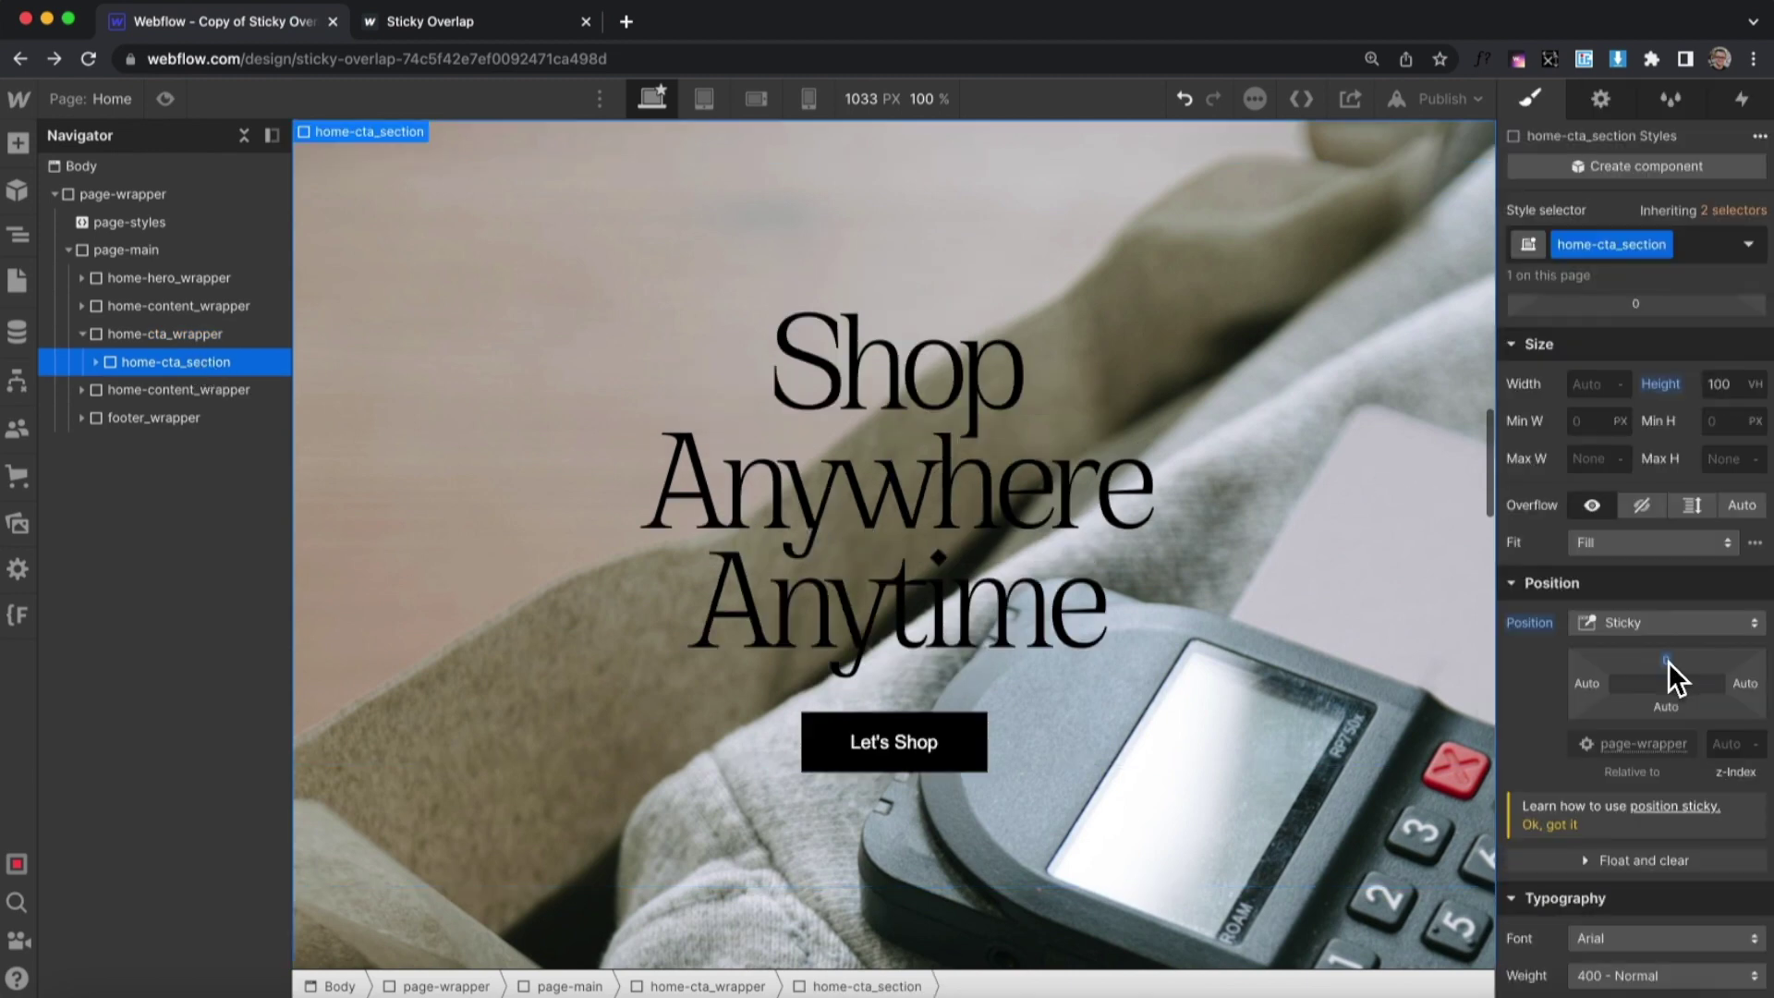
- Reselect home-cta_wrapper, review its background image, and collapse its children in the Navigator
scroll(1090, 478, "down", 5)
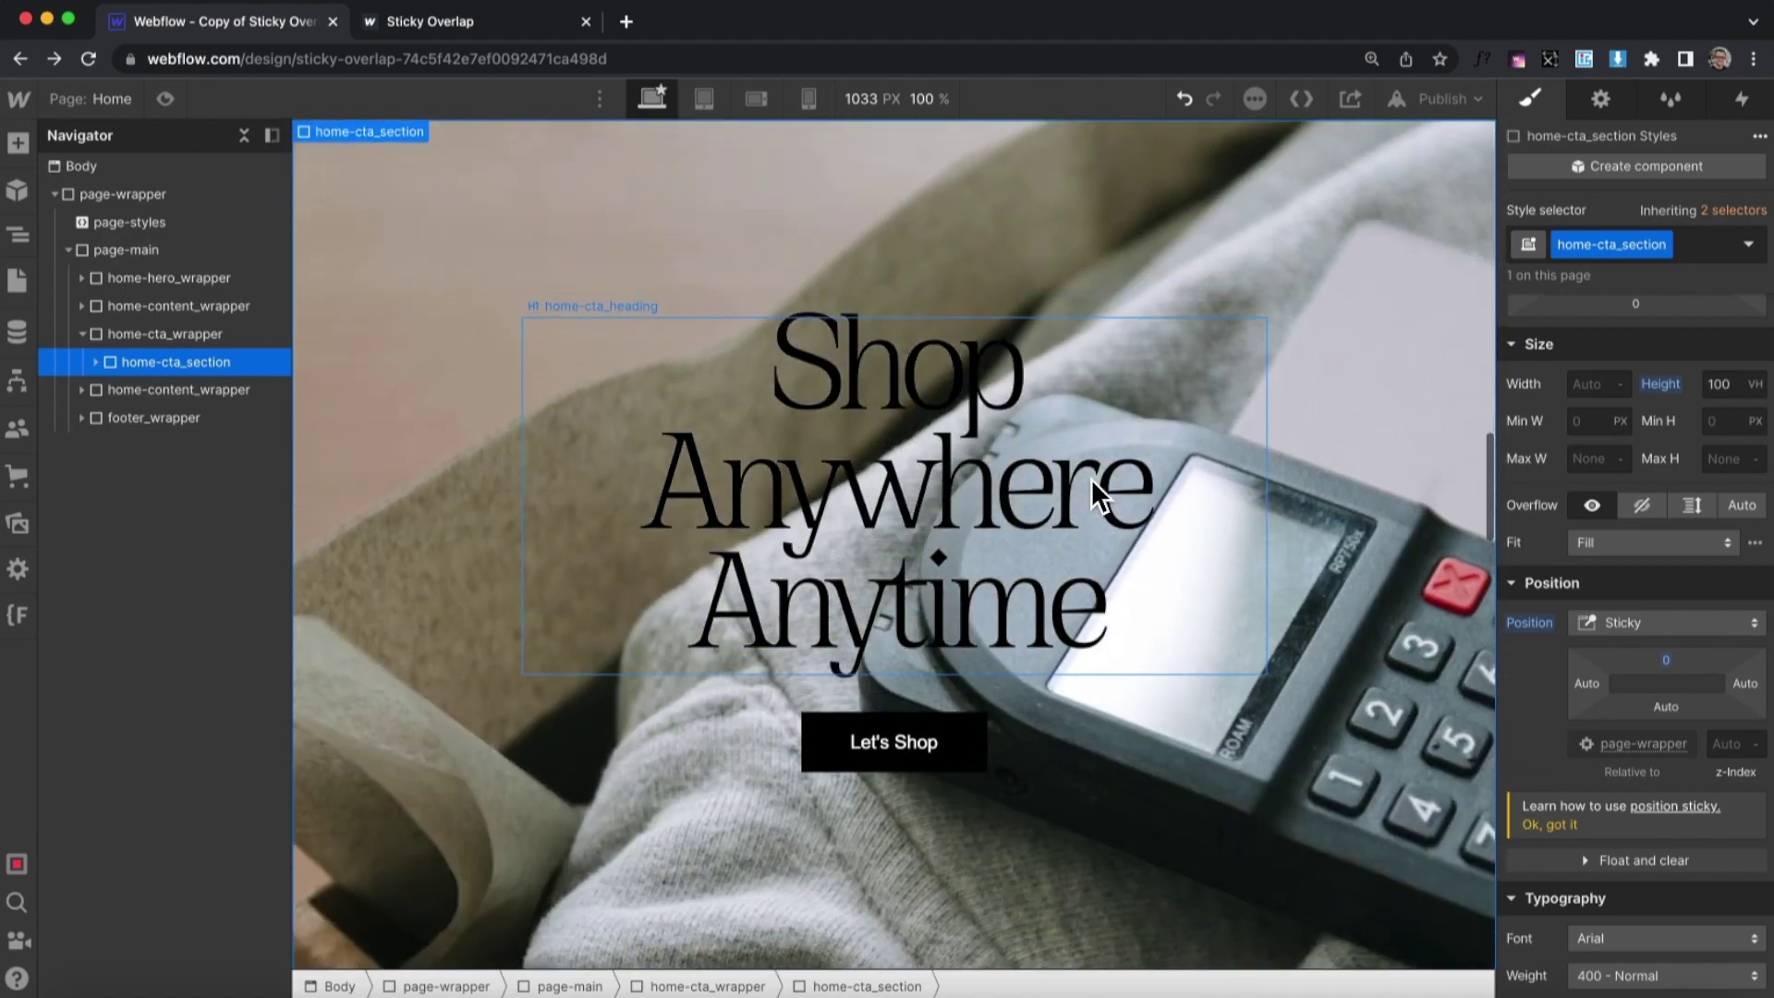
scroll(1092, 481, "down", 5)
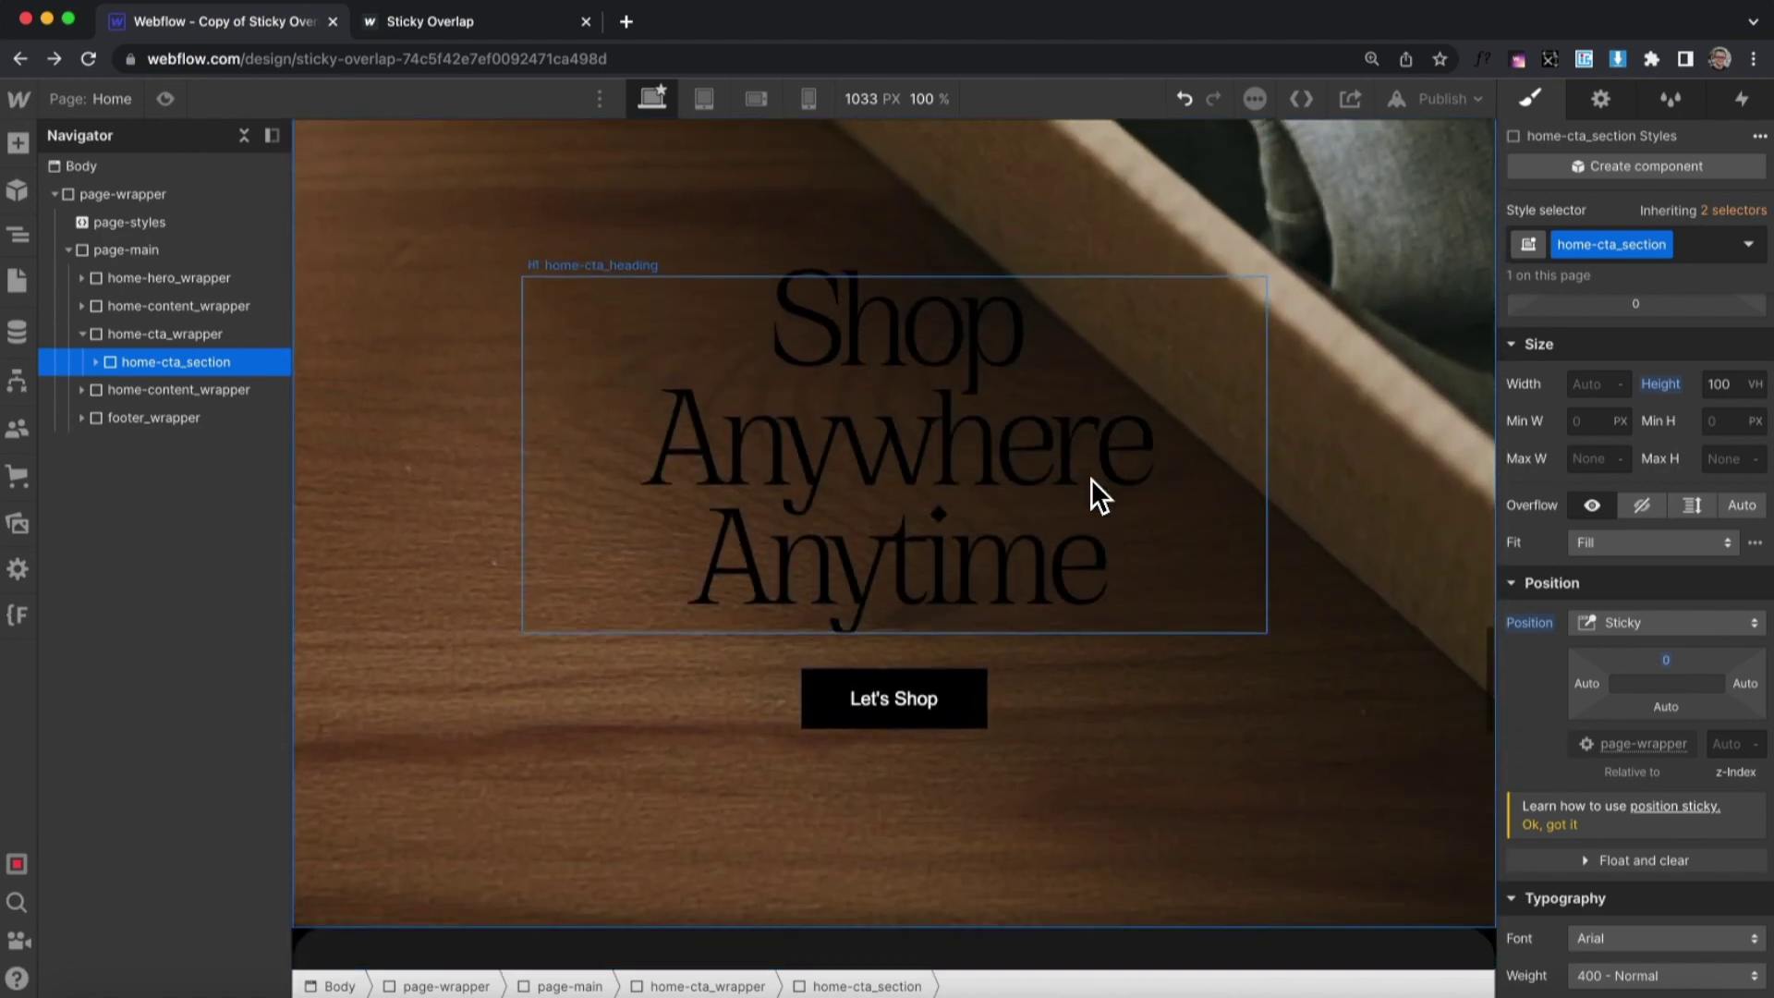
scroll(1090, 479, "down", 3)
left_click(173, 342)
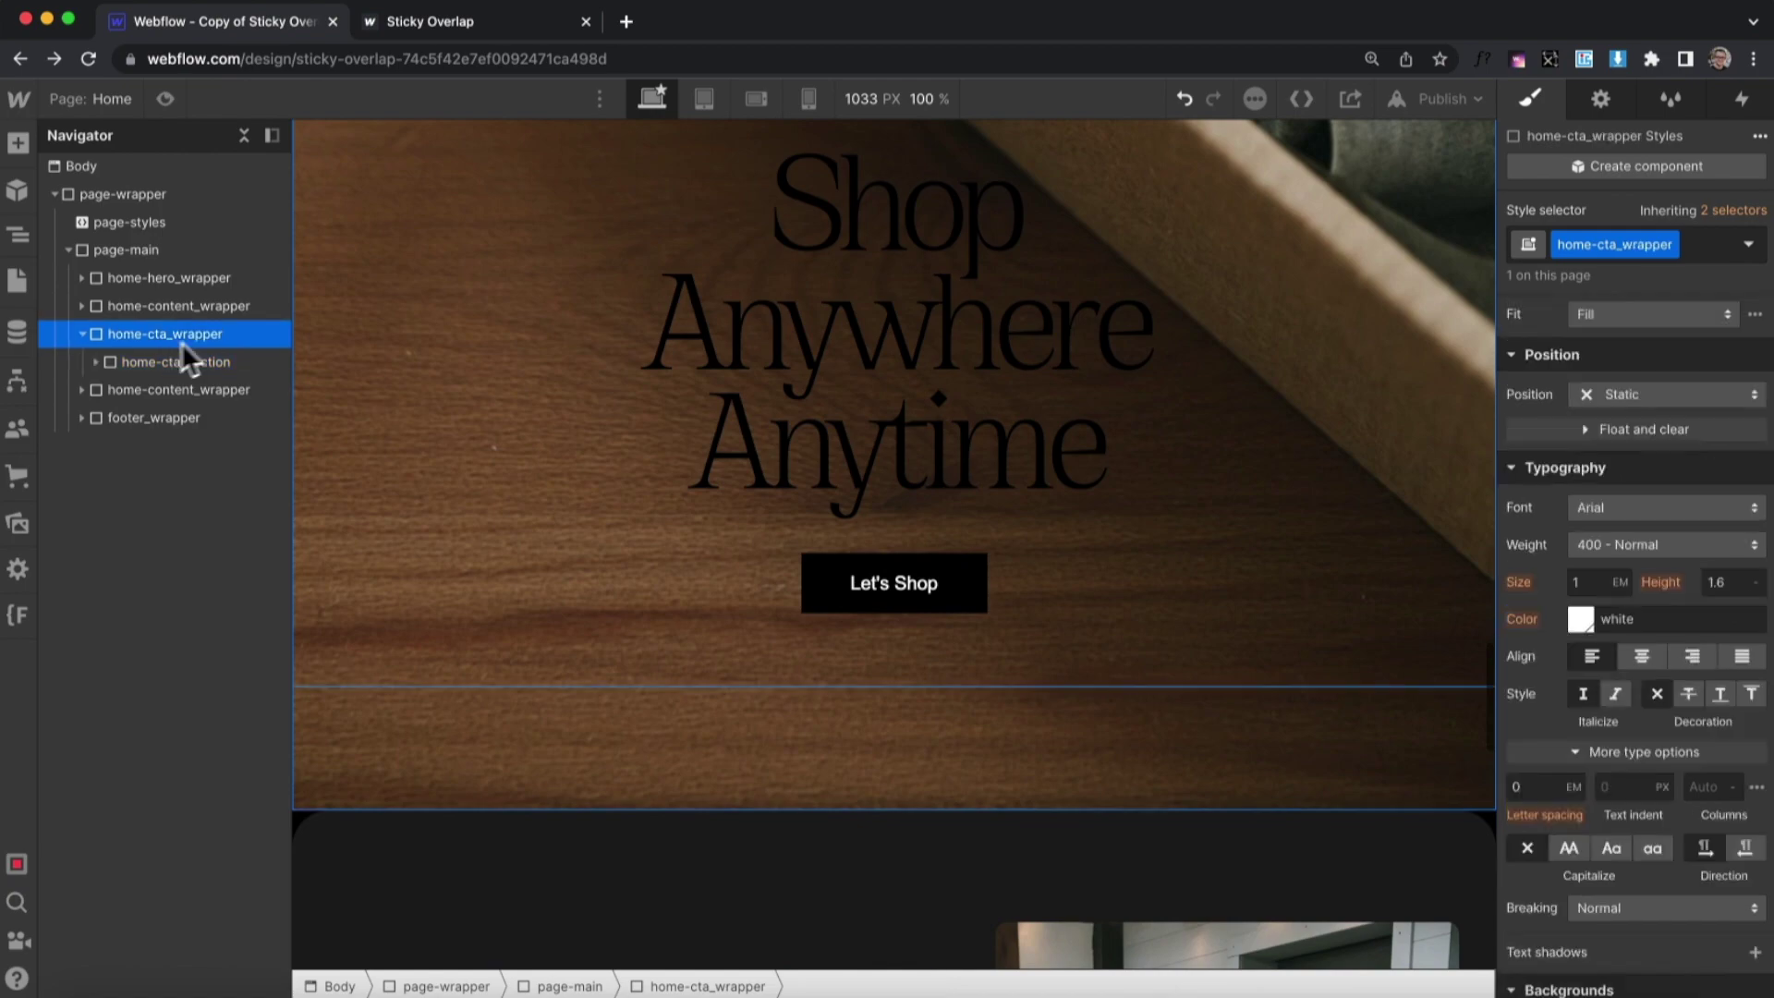
scroll(1705, 734, "down", 5)
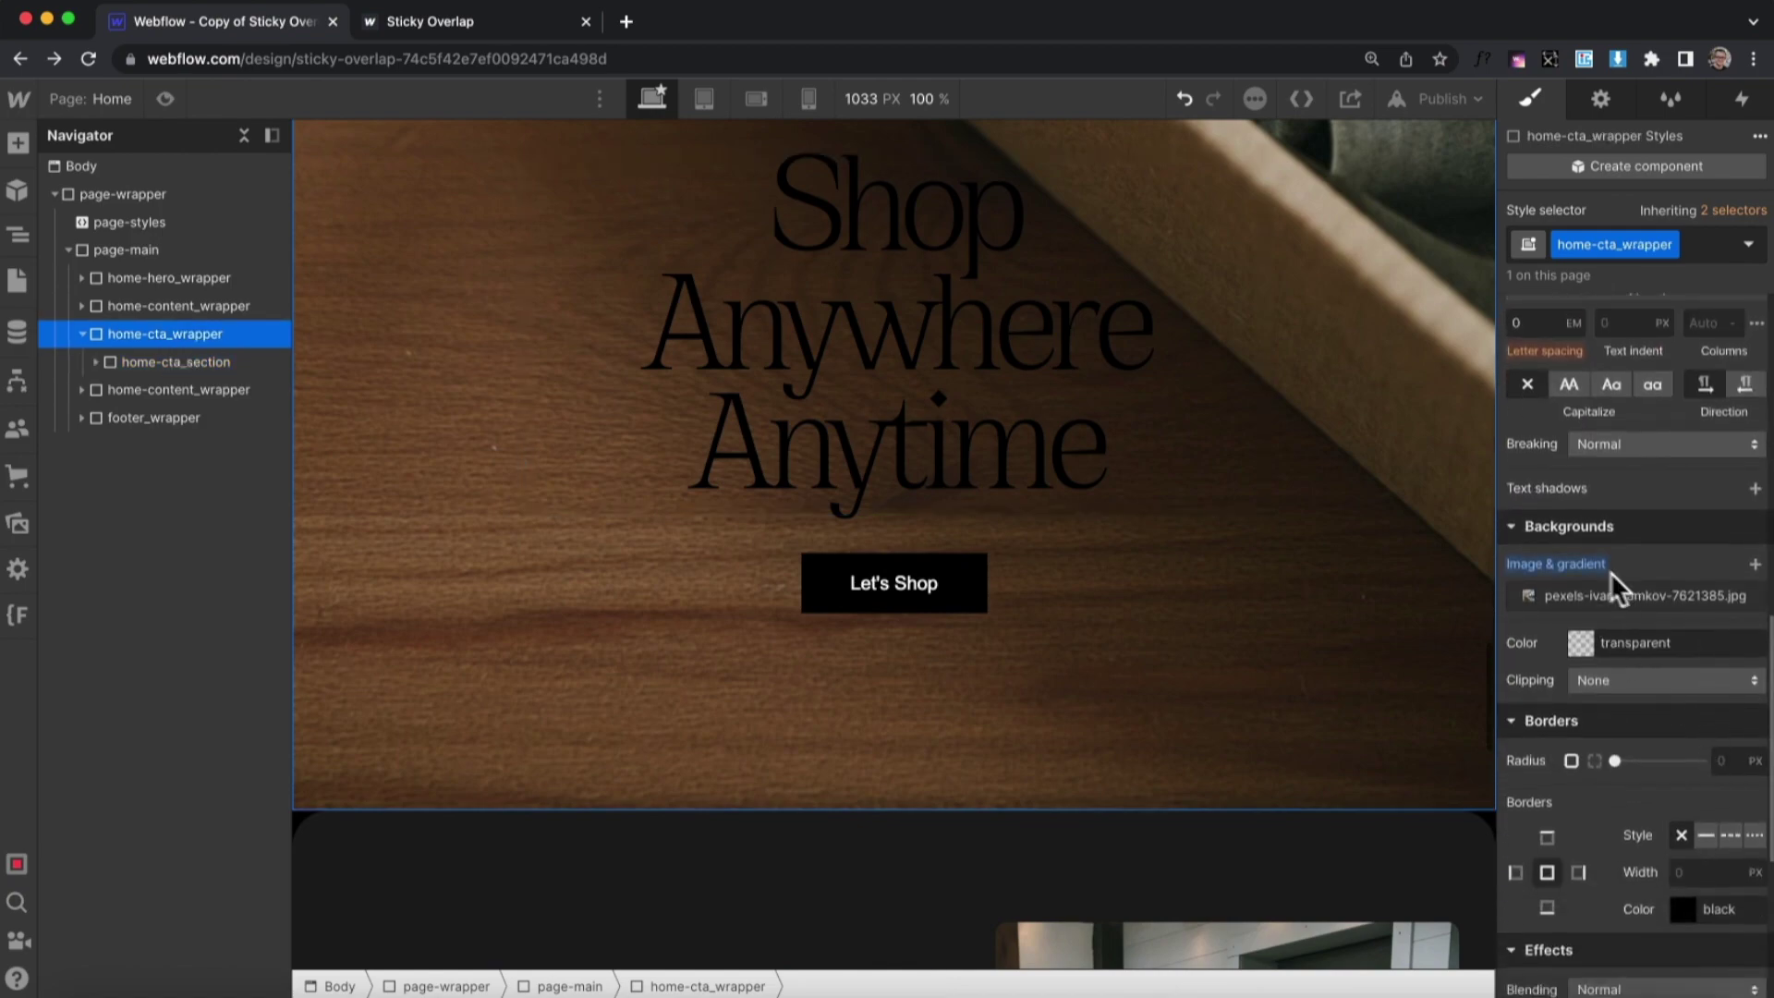
scroll(1250, 549, "up", 10)
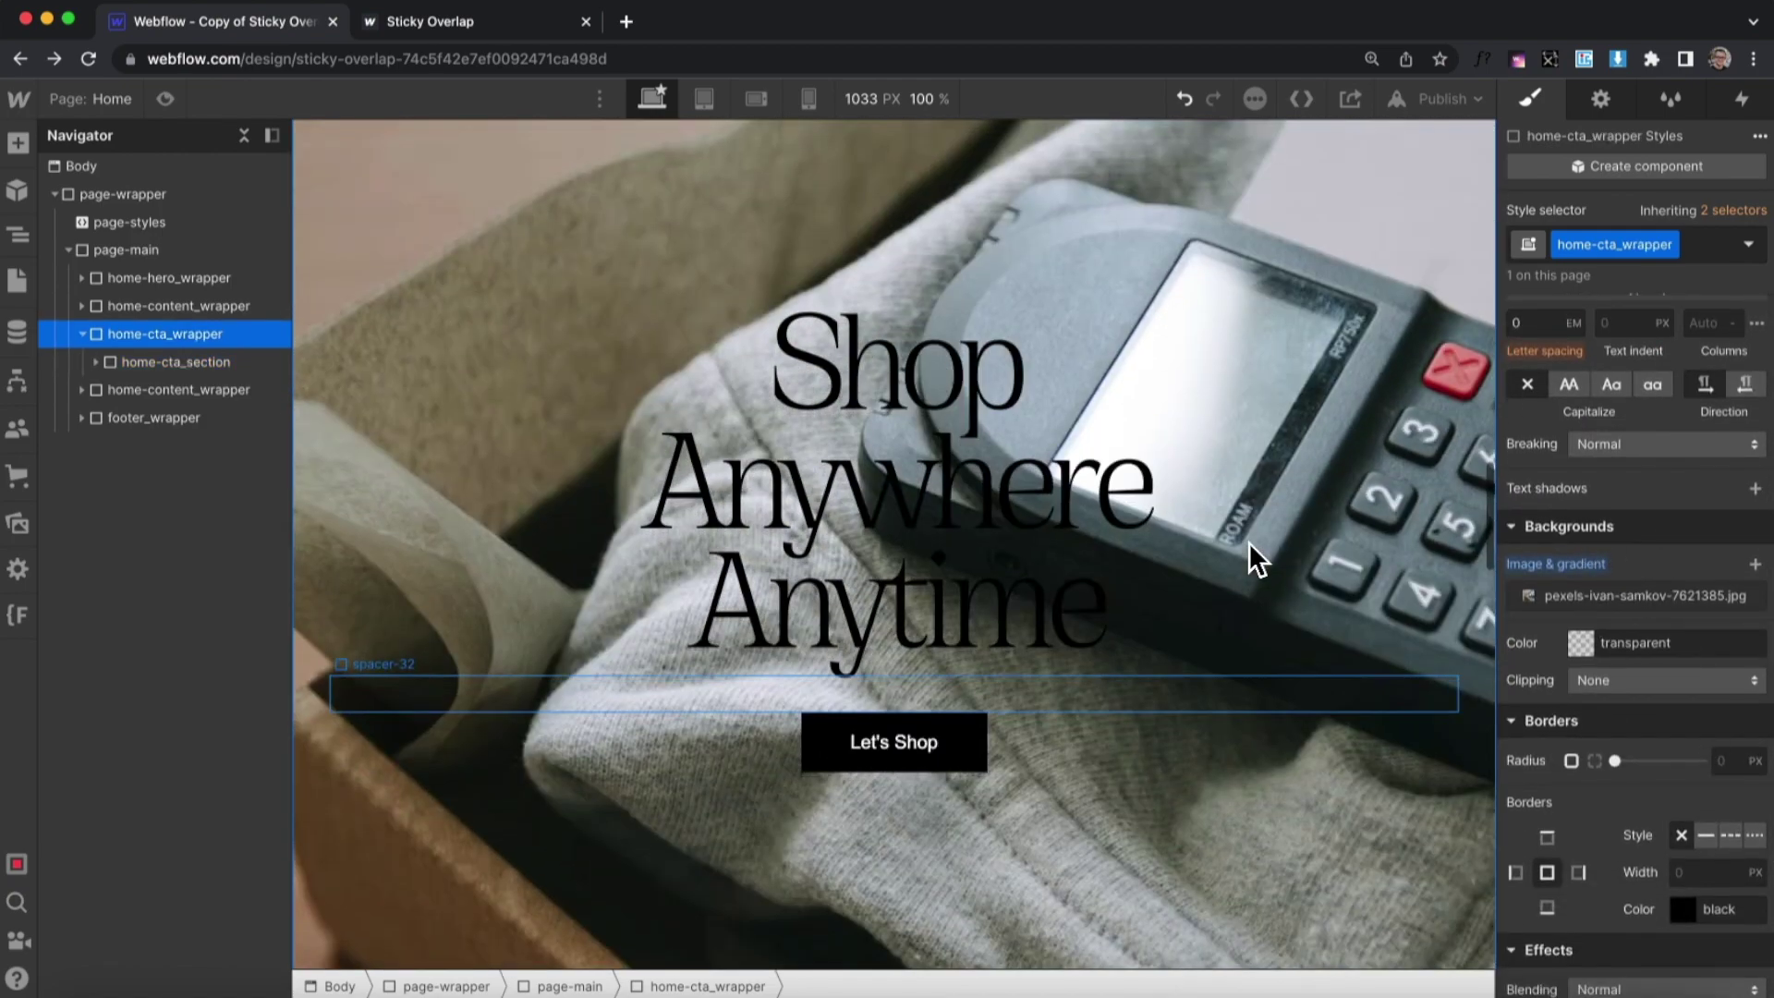
scroll(1248, 540, "up", 3)
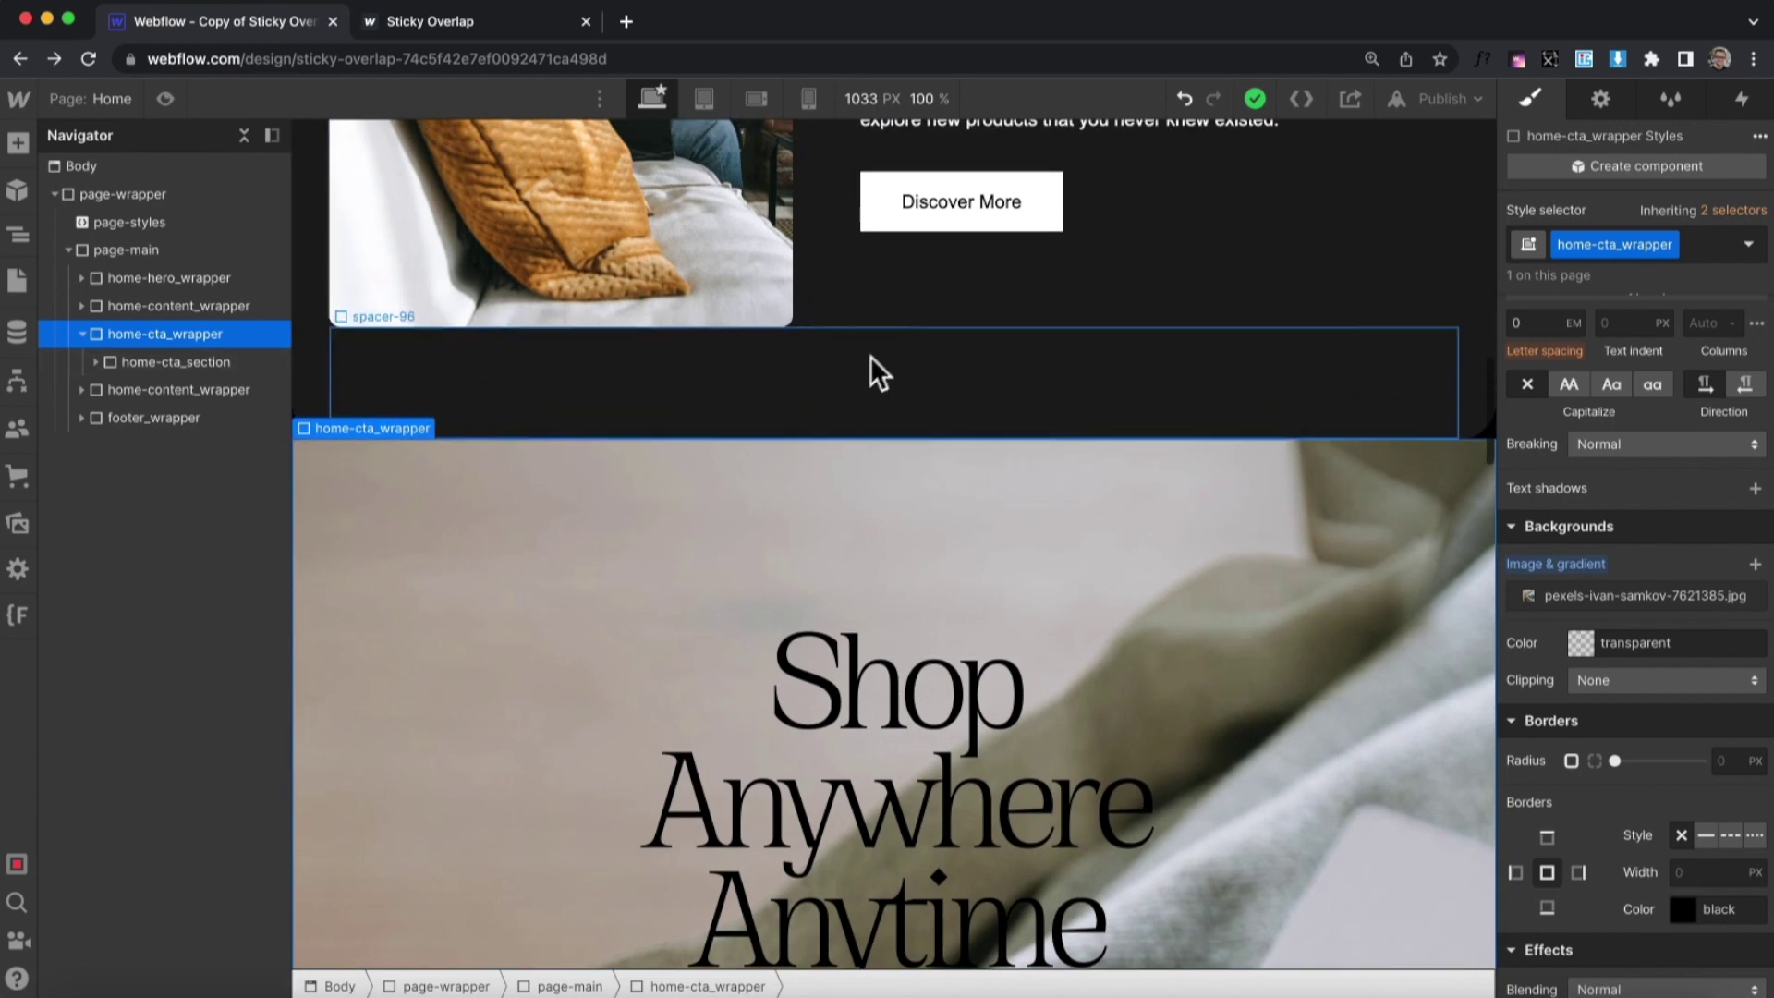
scroll(883, 374, "up", 3)
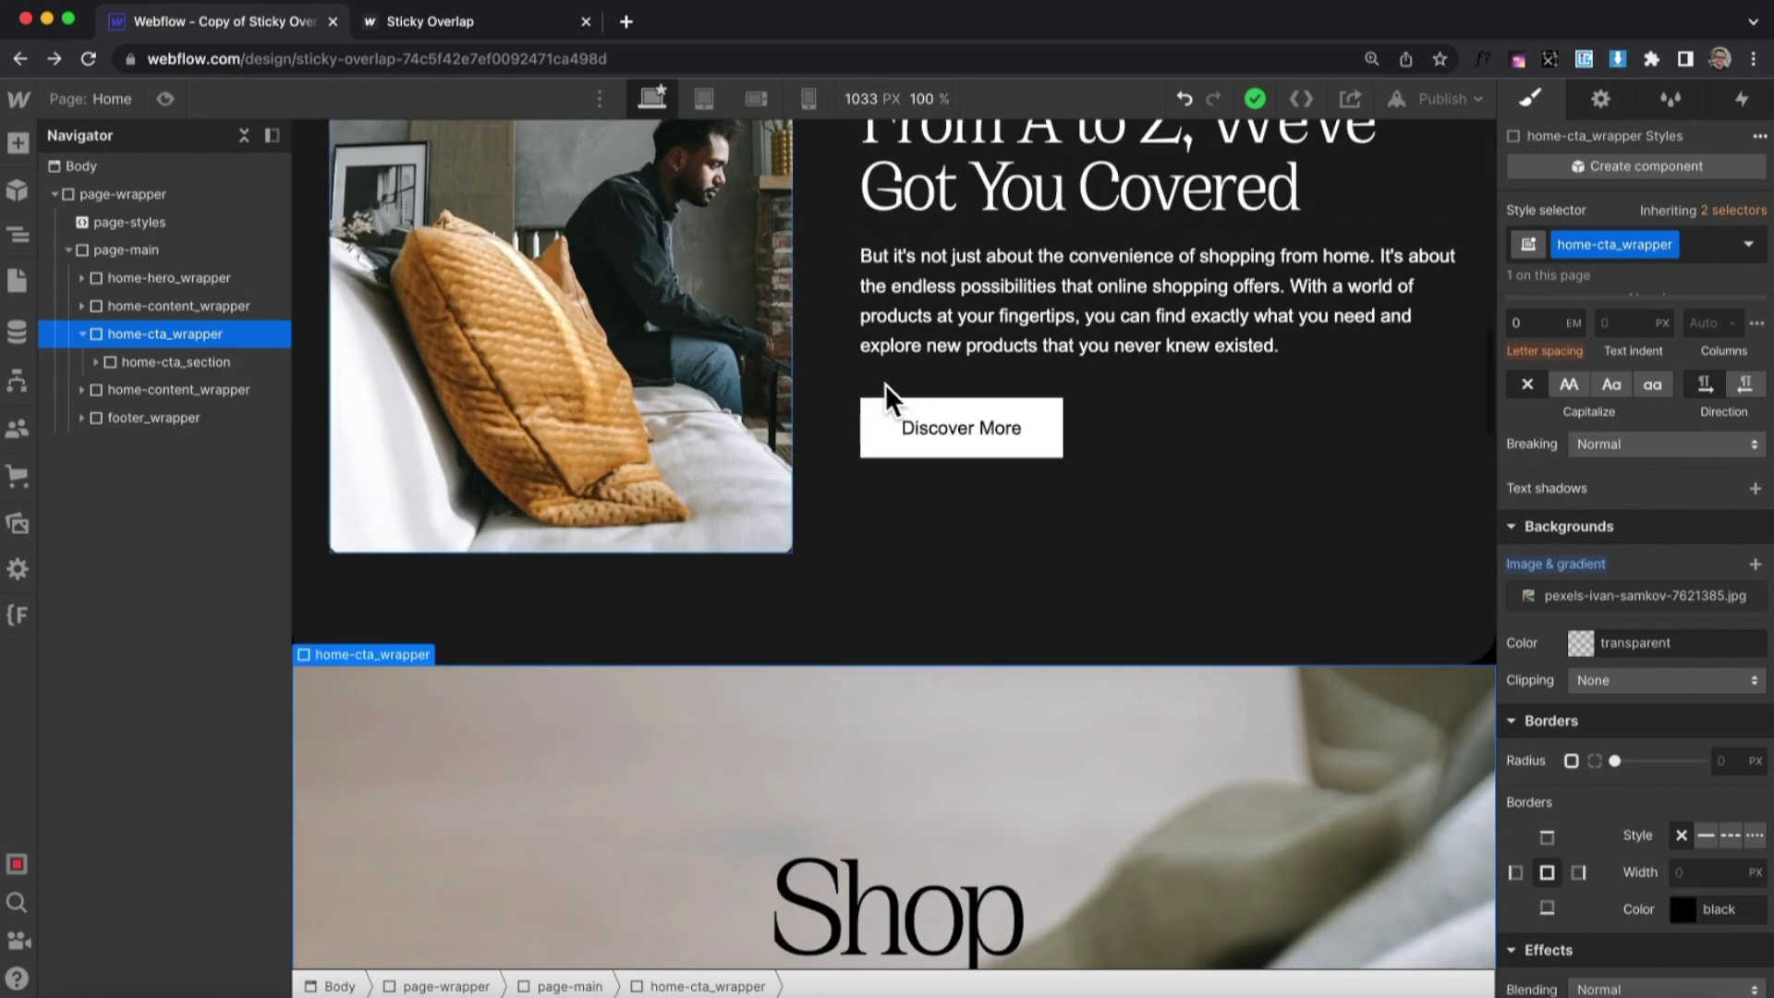
left_click(80, 337)
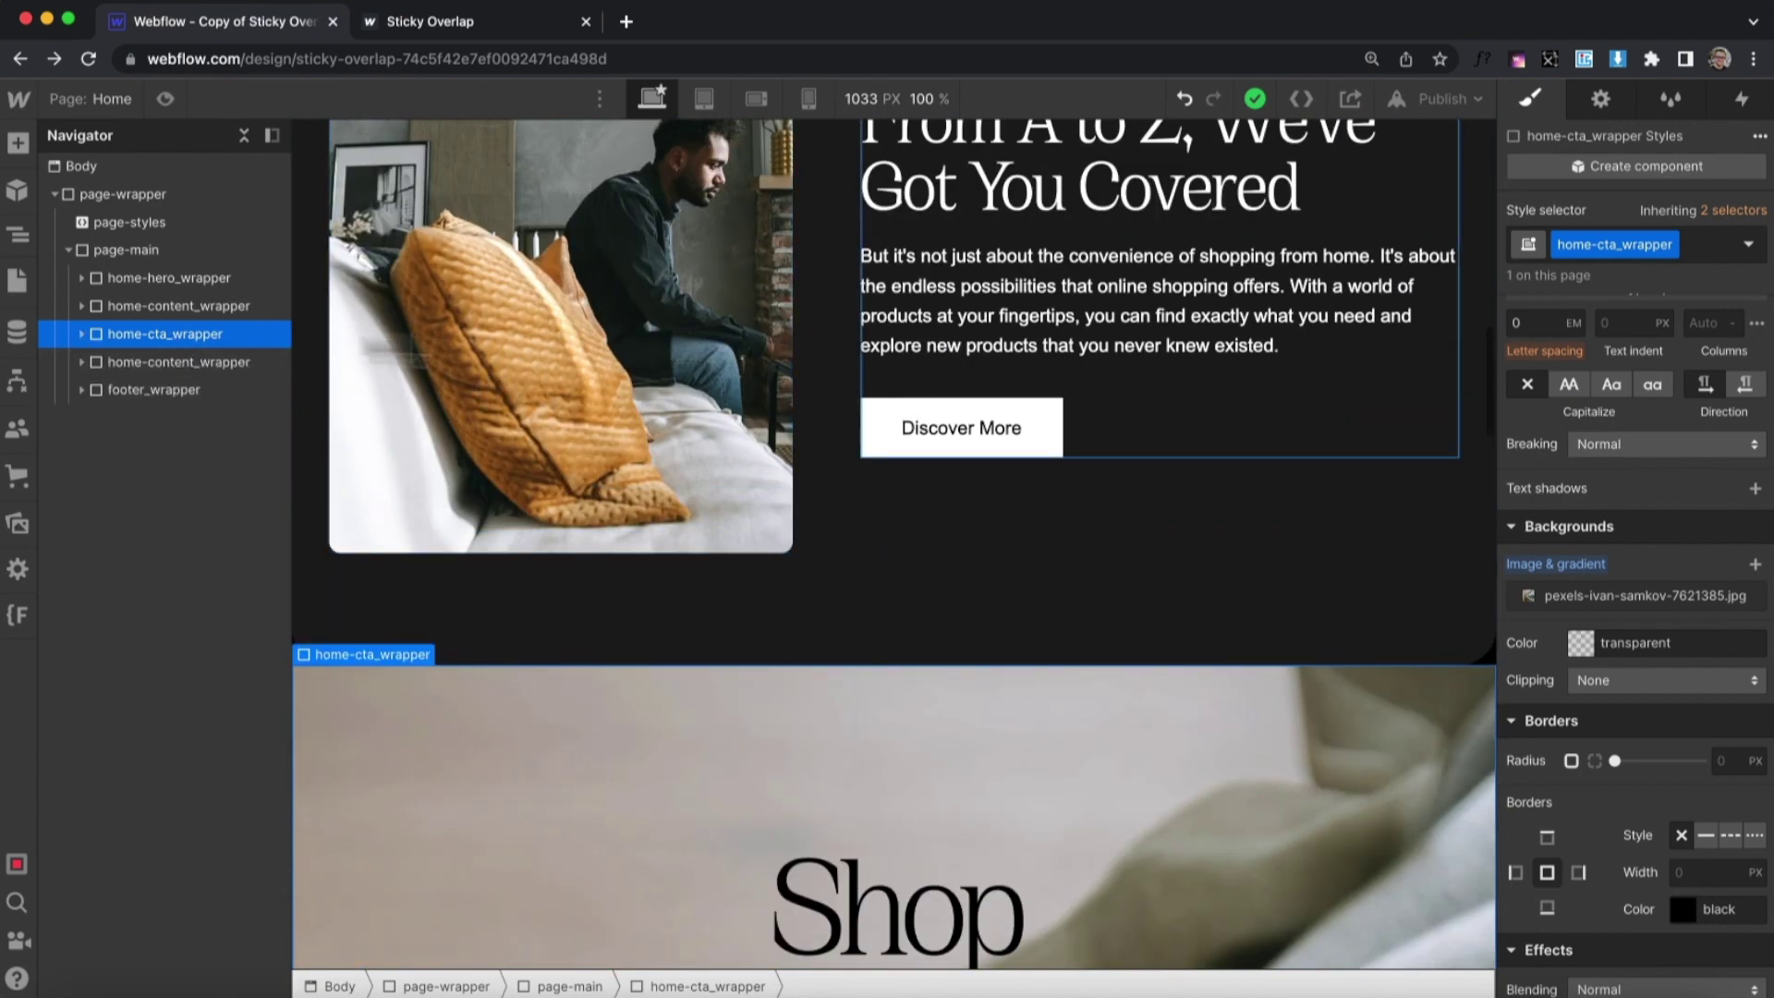
scroll(1604, 446, "up", 6)
scroll(1621, 431, "up", 3)
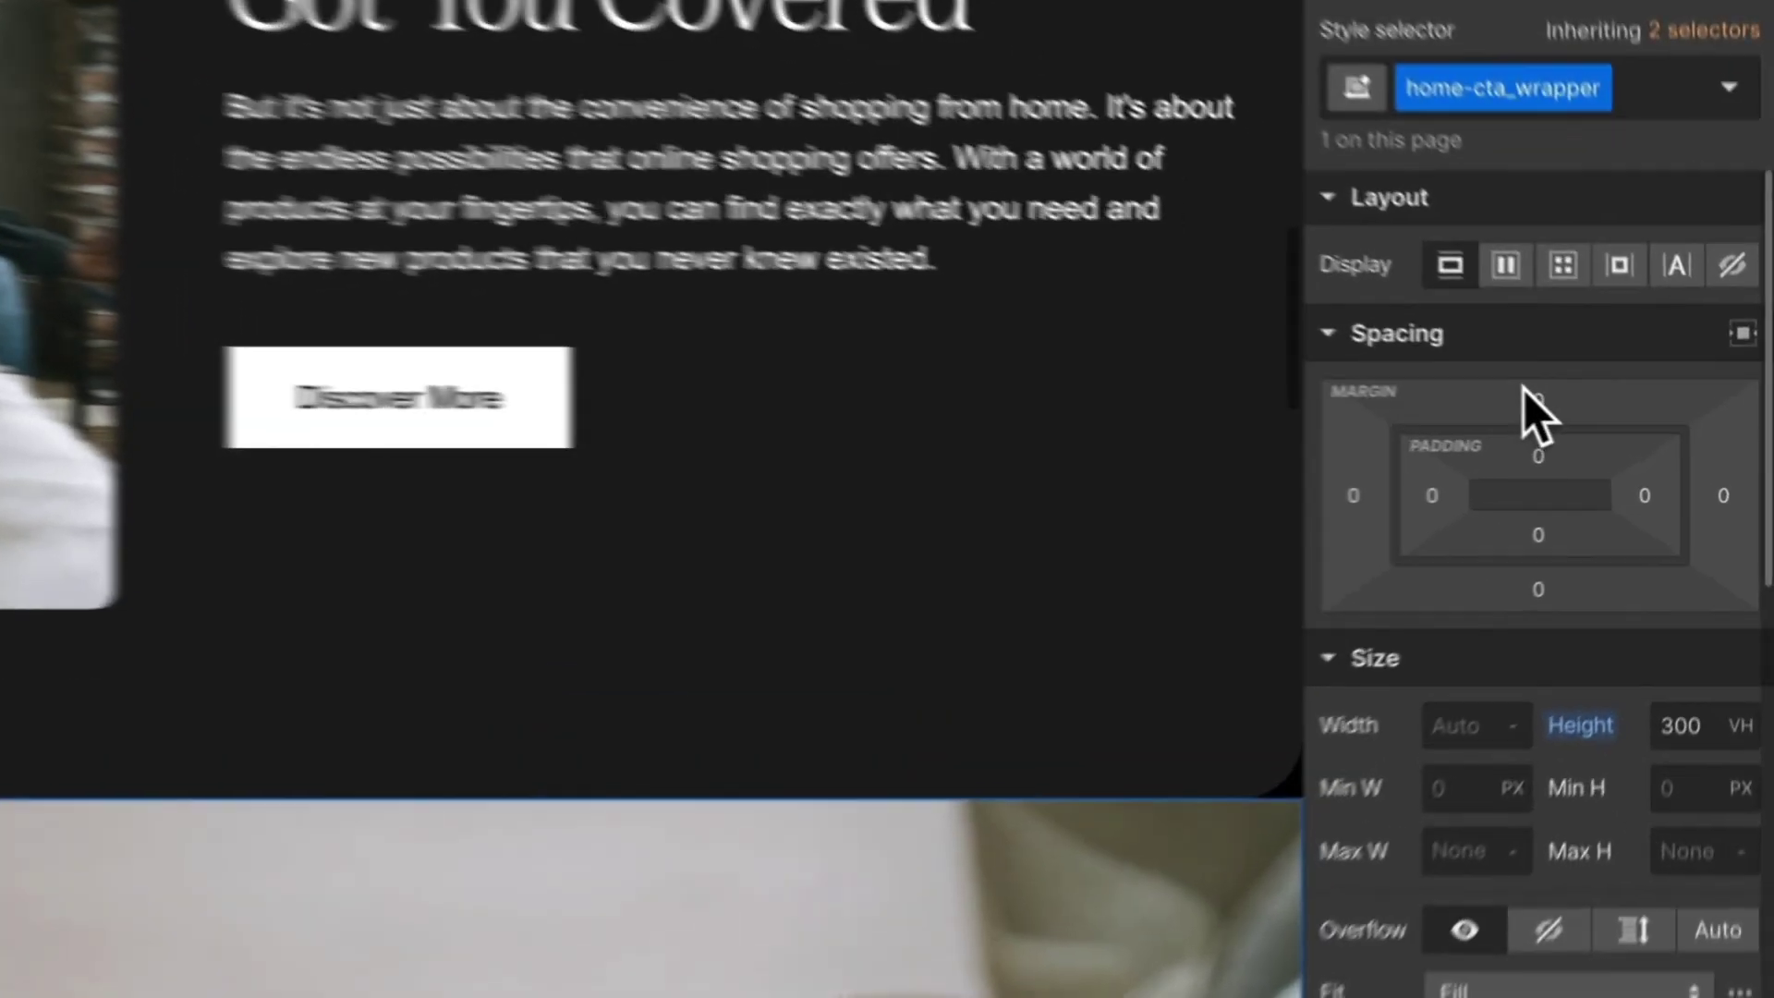
- Give home-cta_wrapper a -100vh top margin and a -100vh bottom margin
left_click(1624, 434)
type("-100")
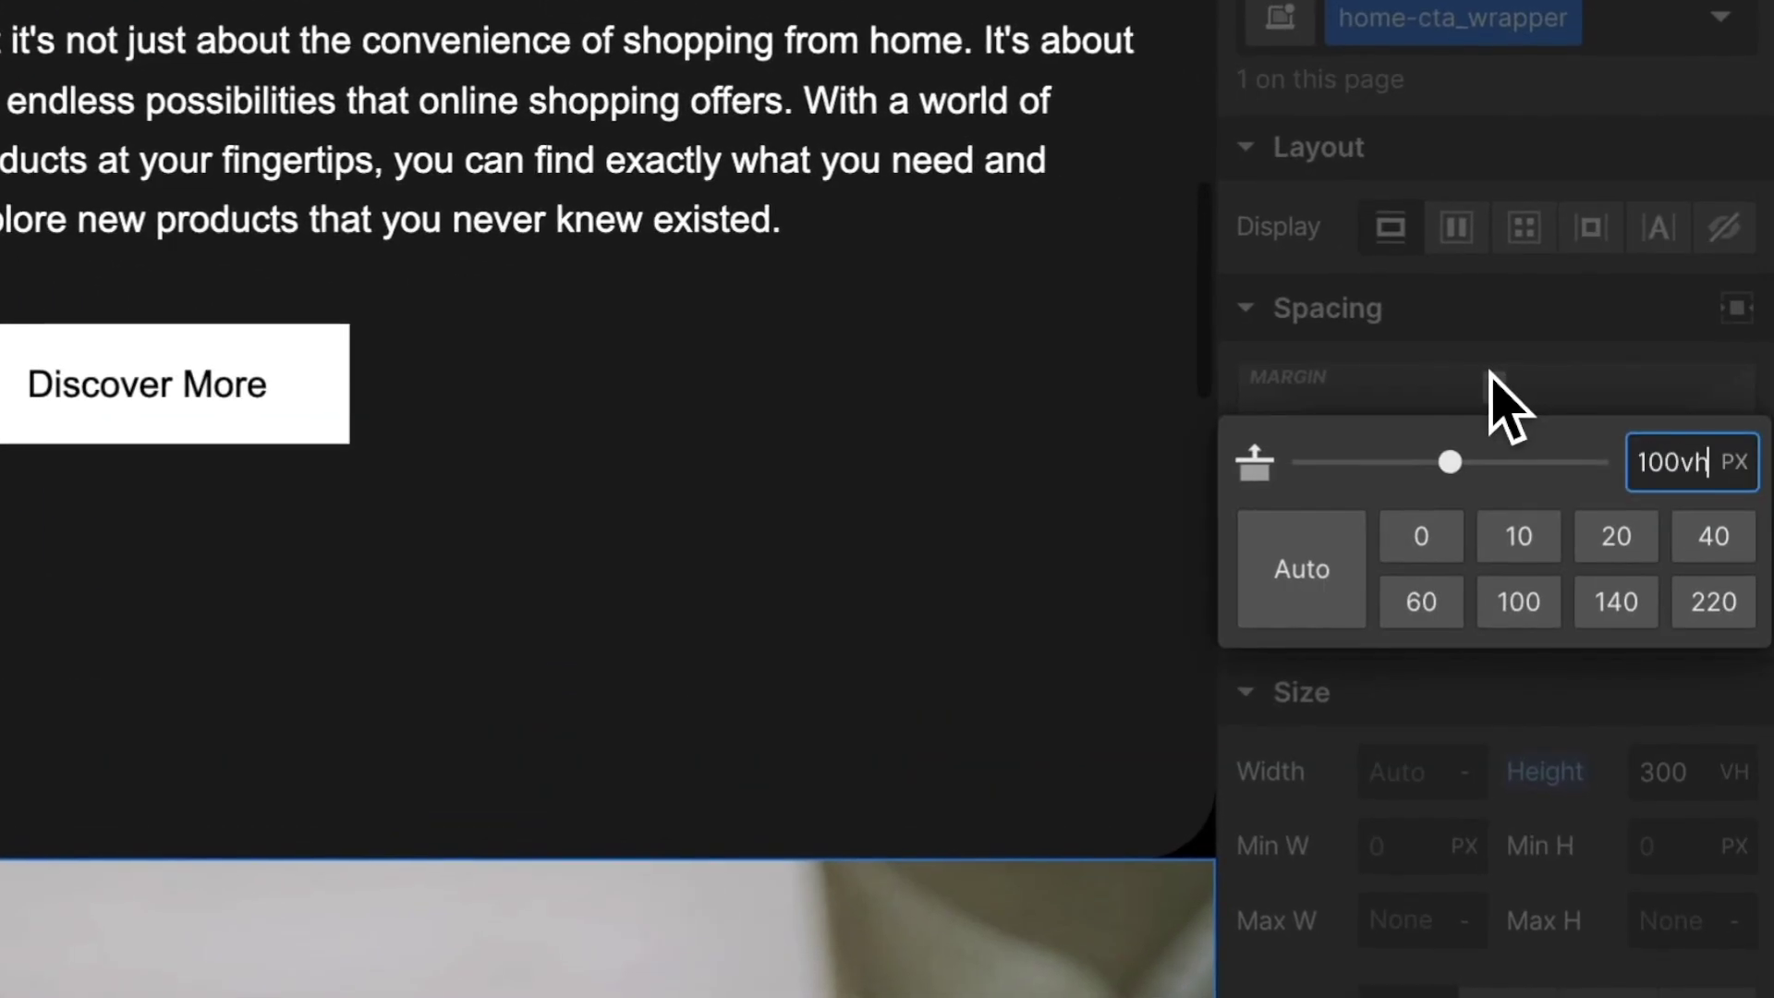
key("Return")
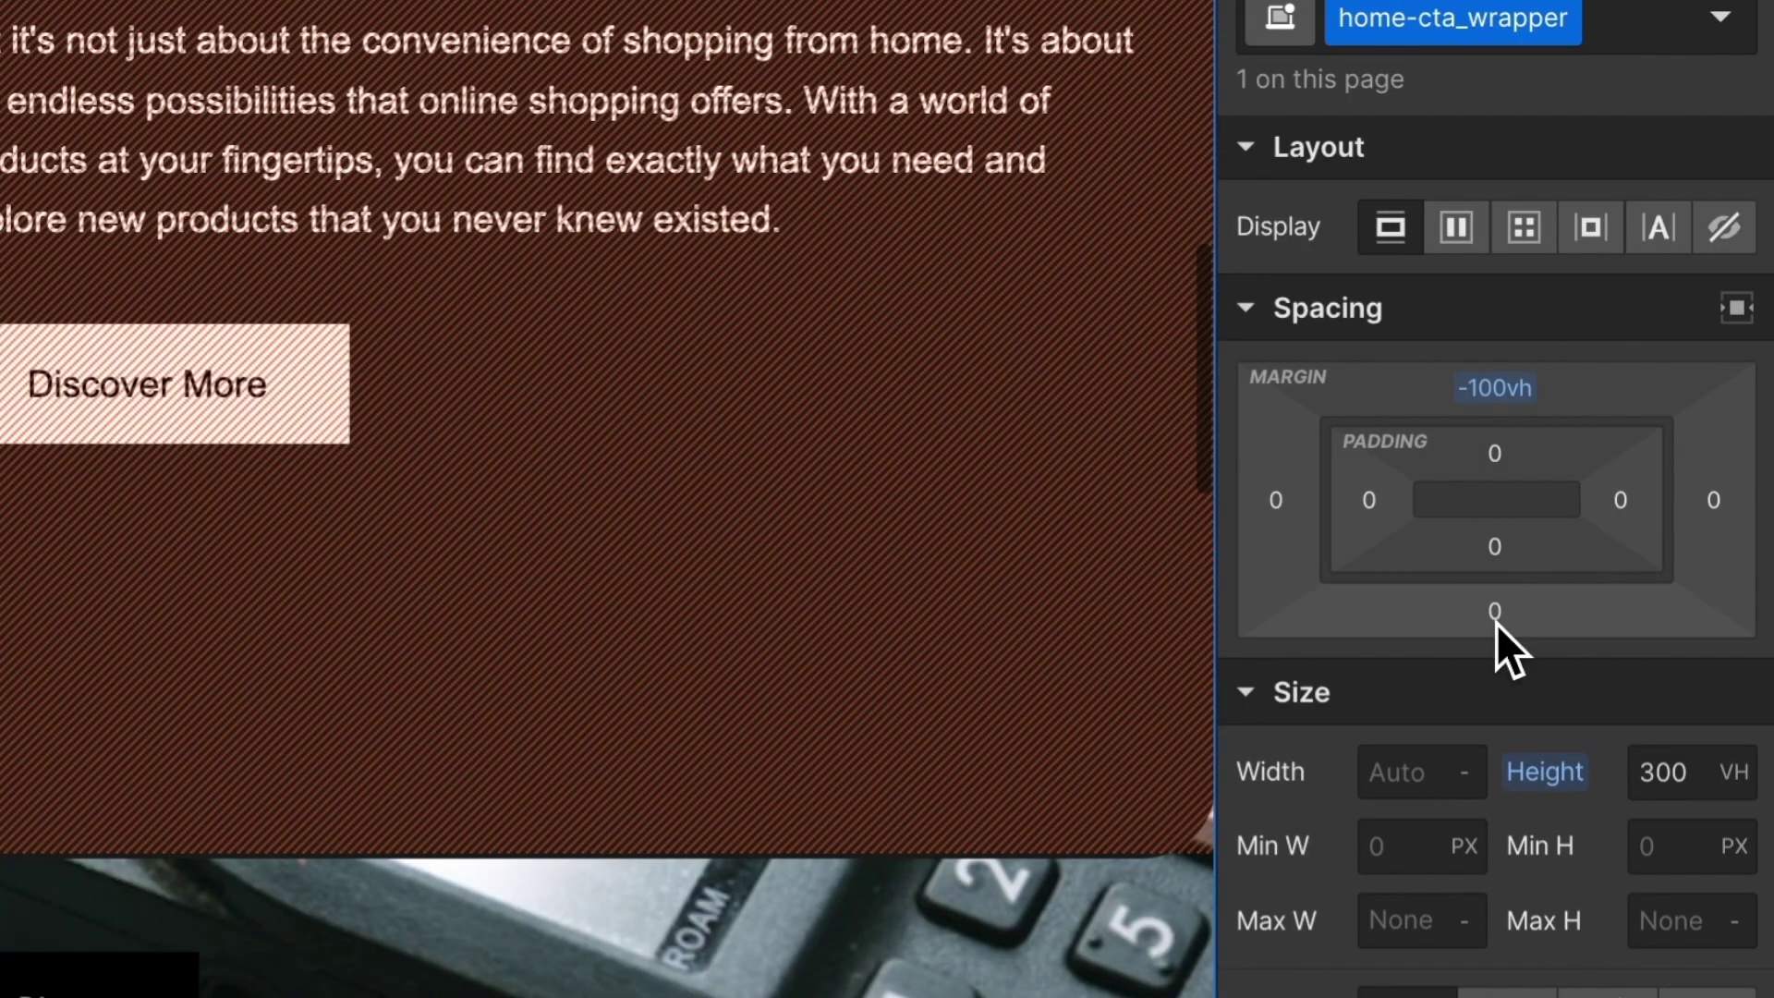
left_click(1495, 612)
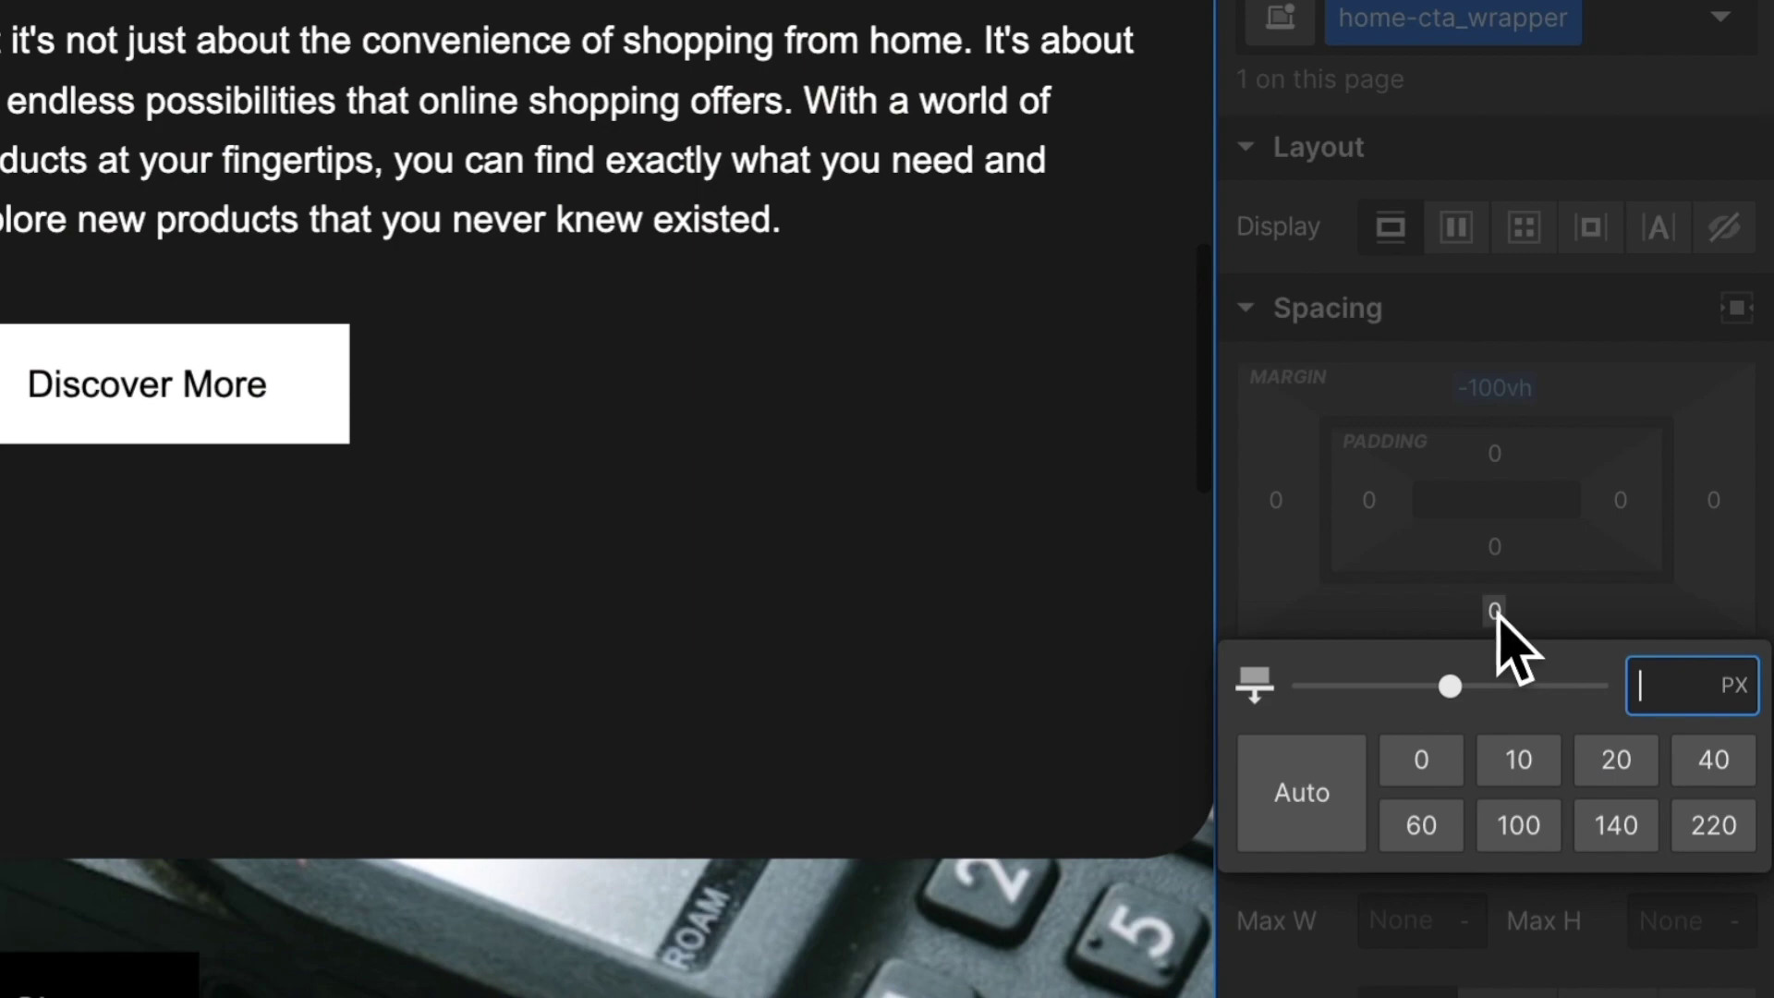
type("-100vh")
key("Return")
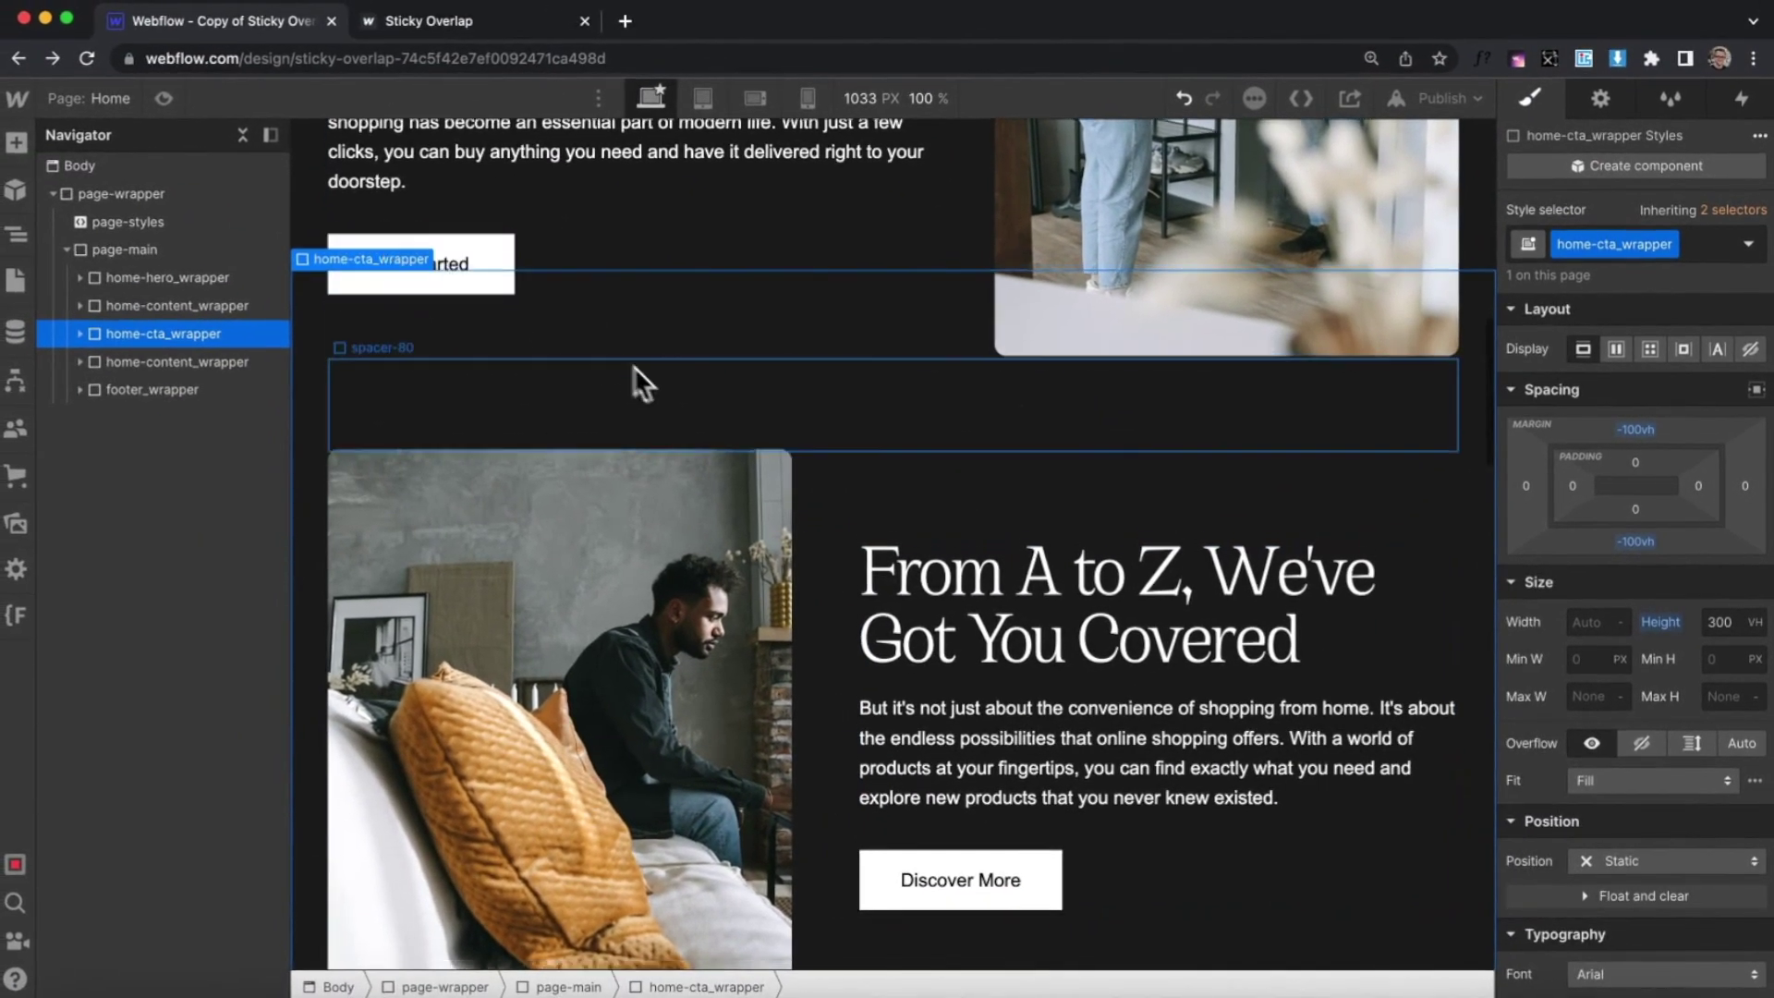
- Scroll the canvas to confirm the dark cards slide over the sticky CTA
scroll(654, 379, "down", 3)
scroll(654, 378, "down", 10)
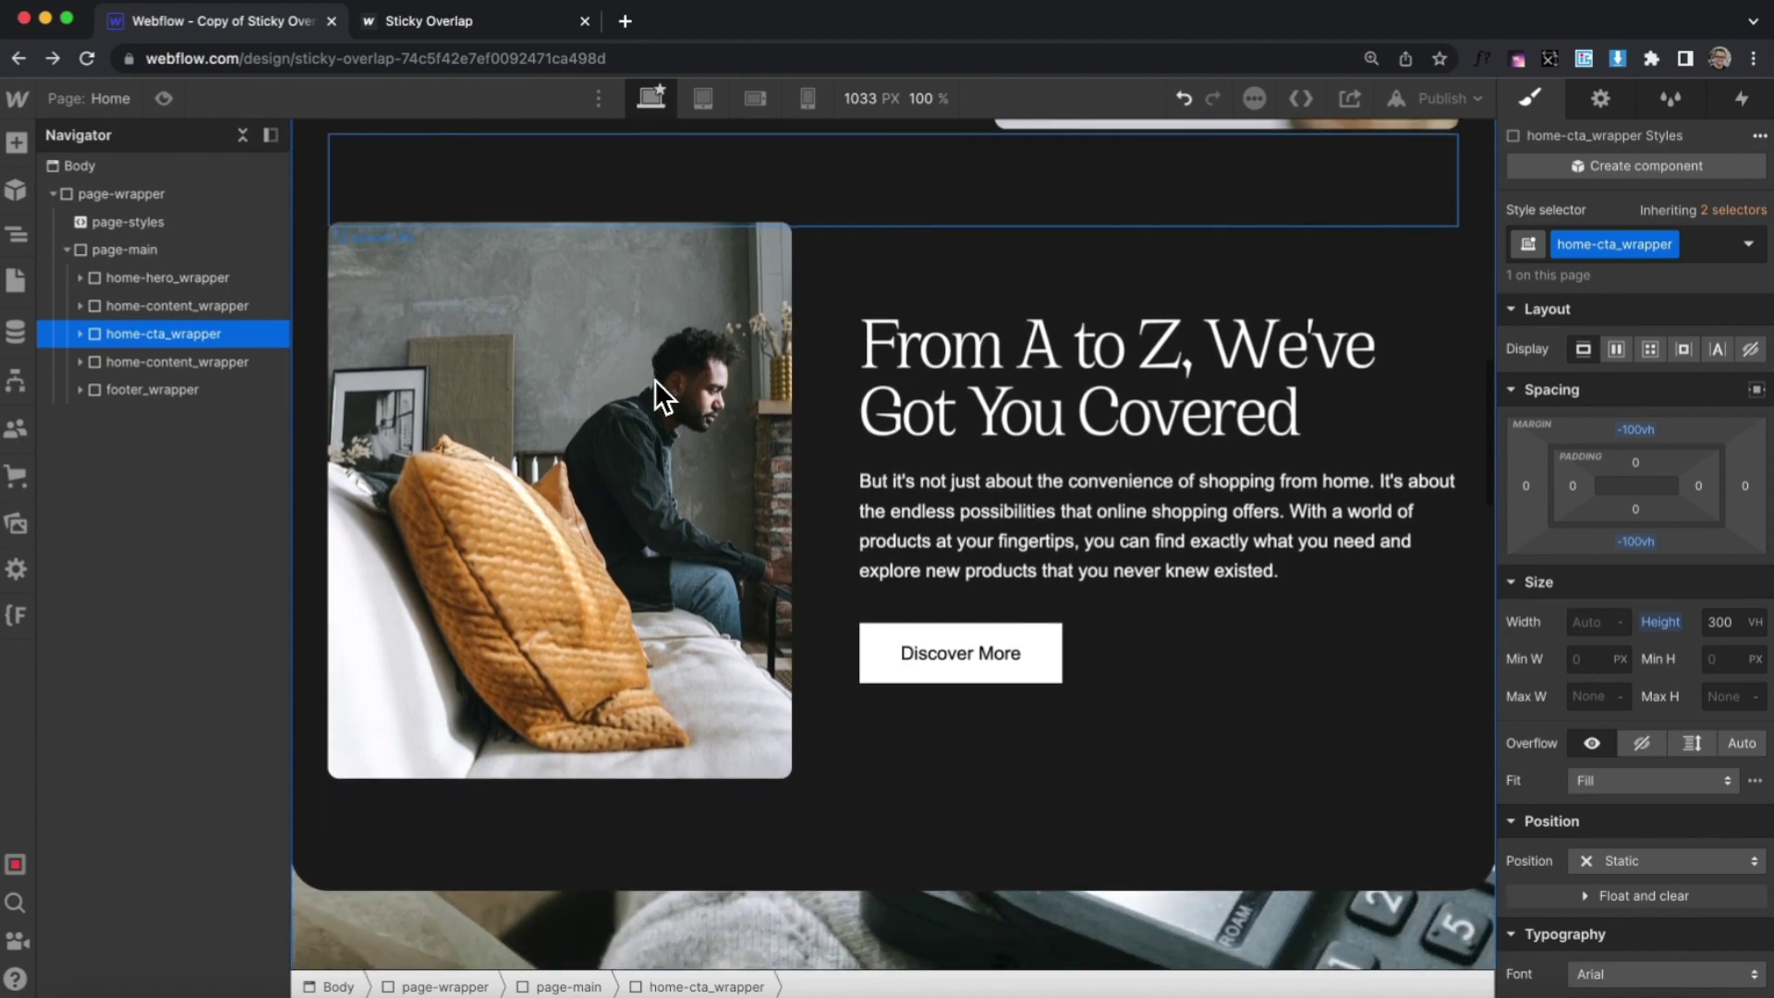
scroll(655, 378, "down", 8)
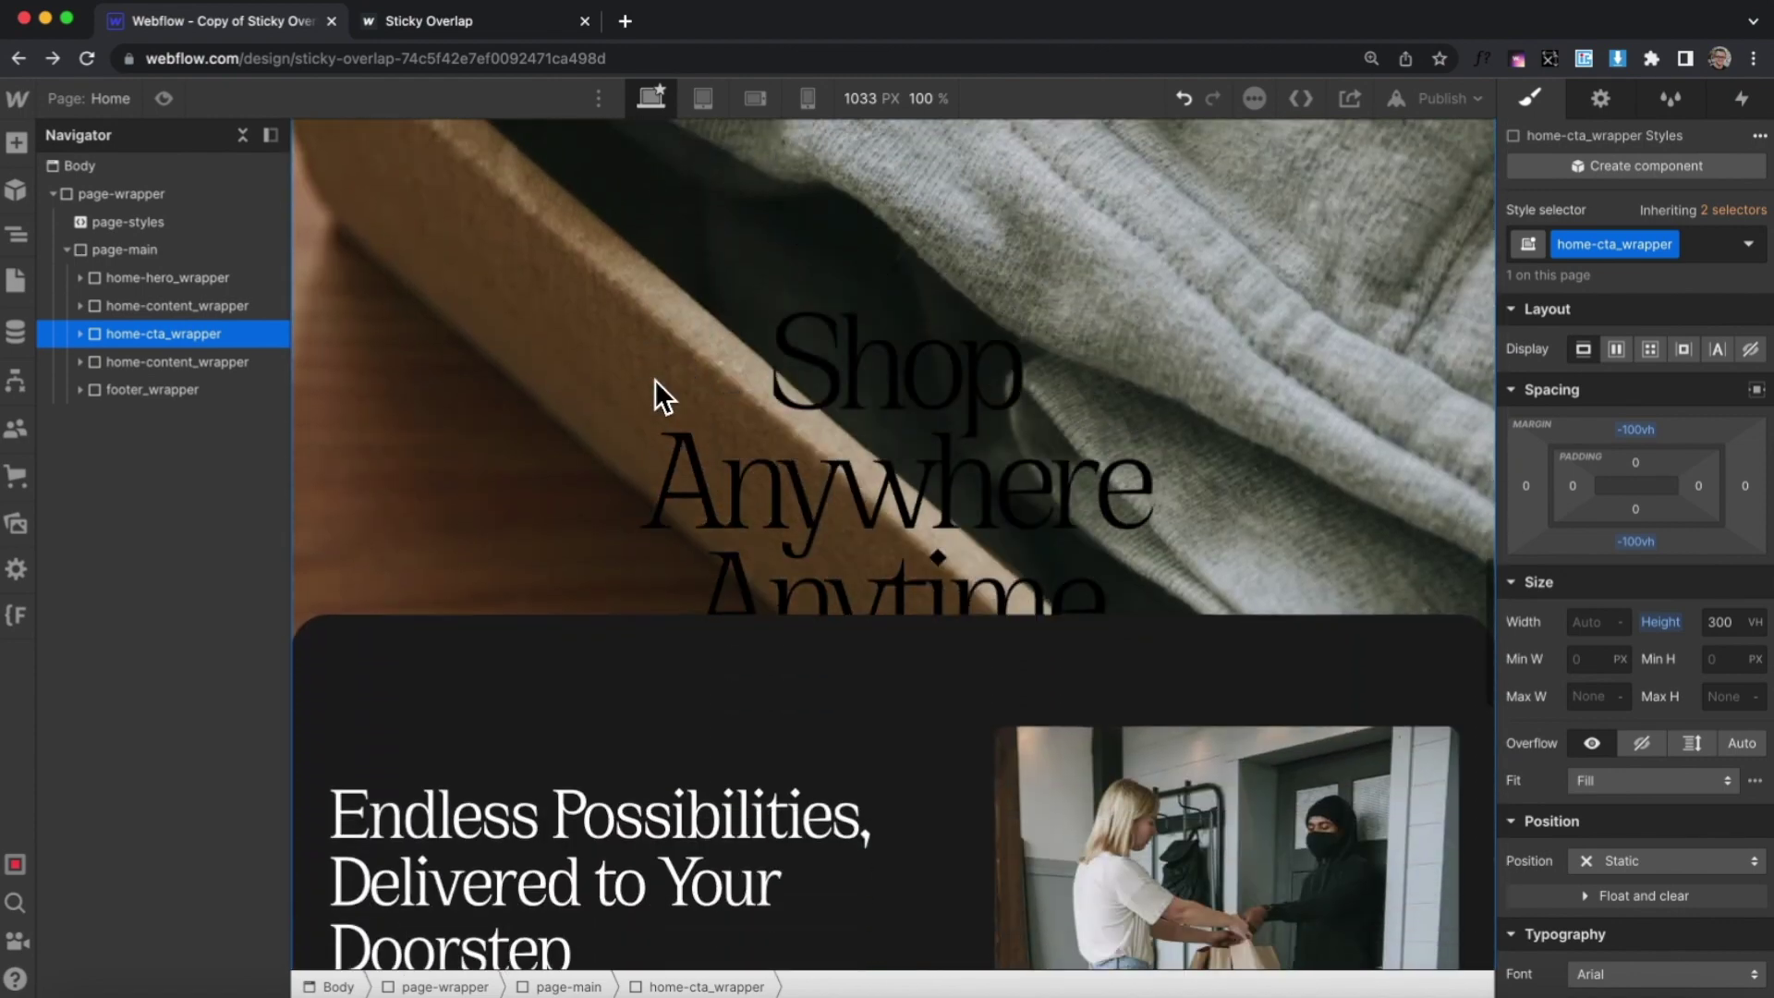
scroll(546, 532, "down", 3)
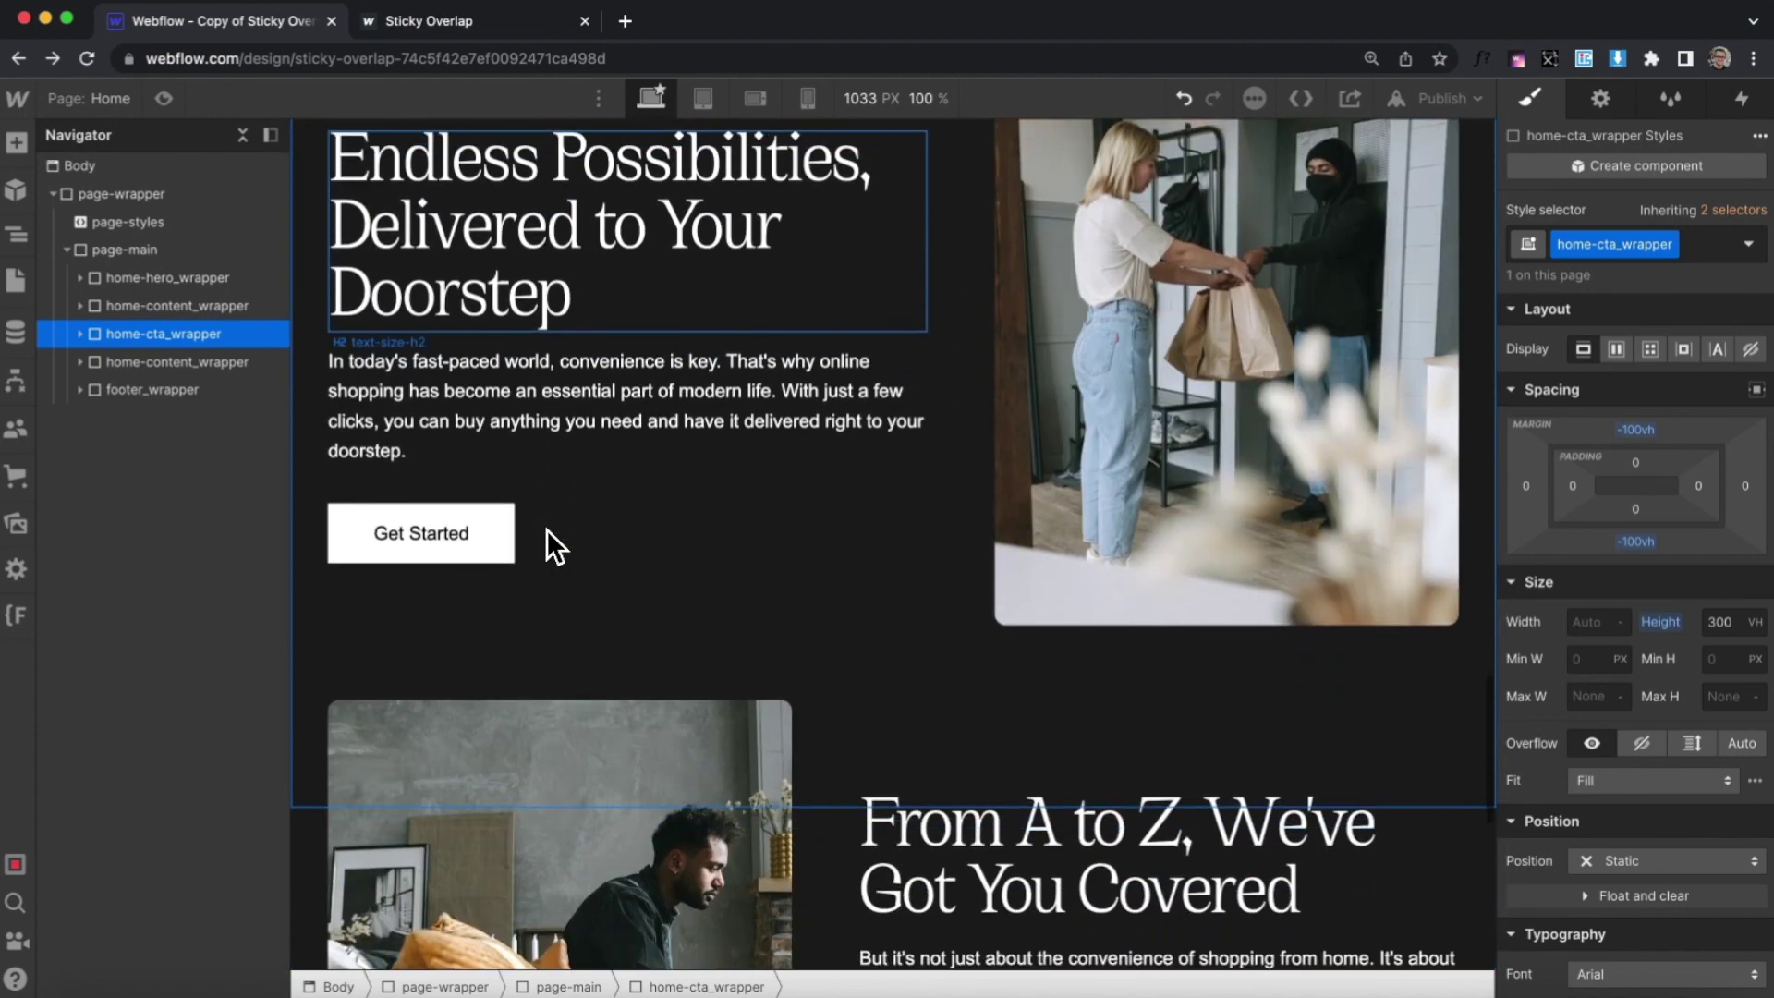
scroll(546, 528, "up", 3)
scroll(546, 529, "up", 10)
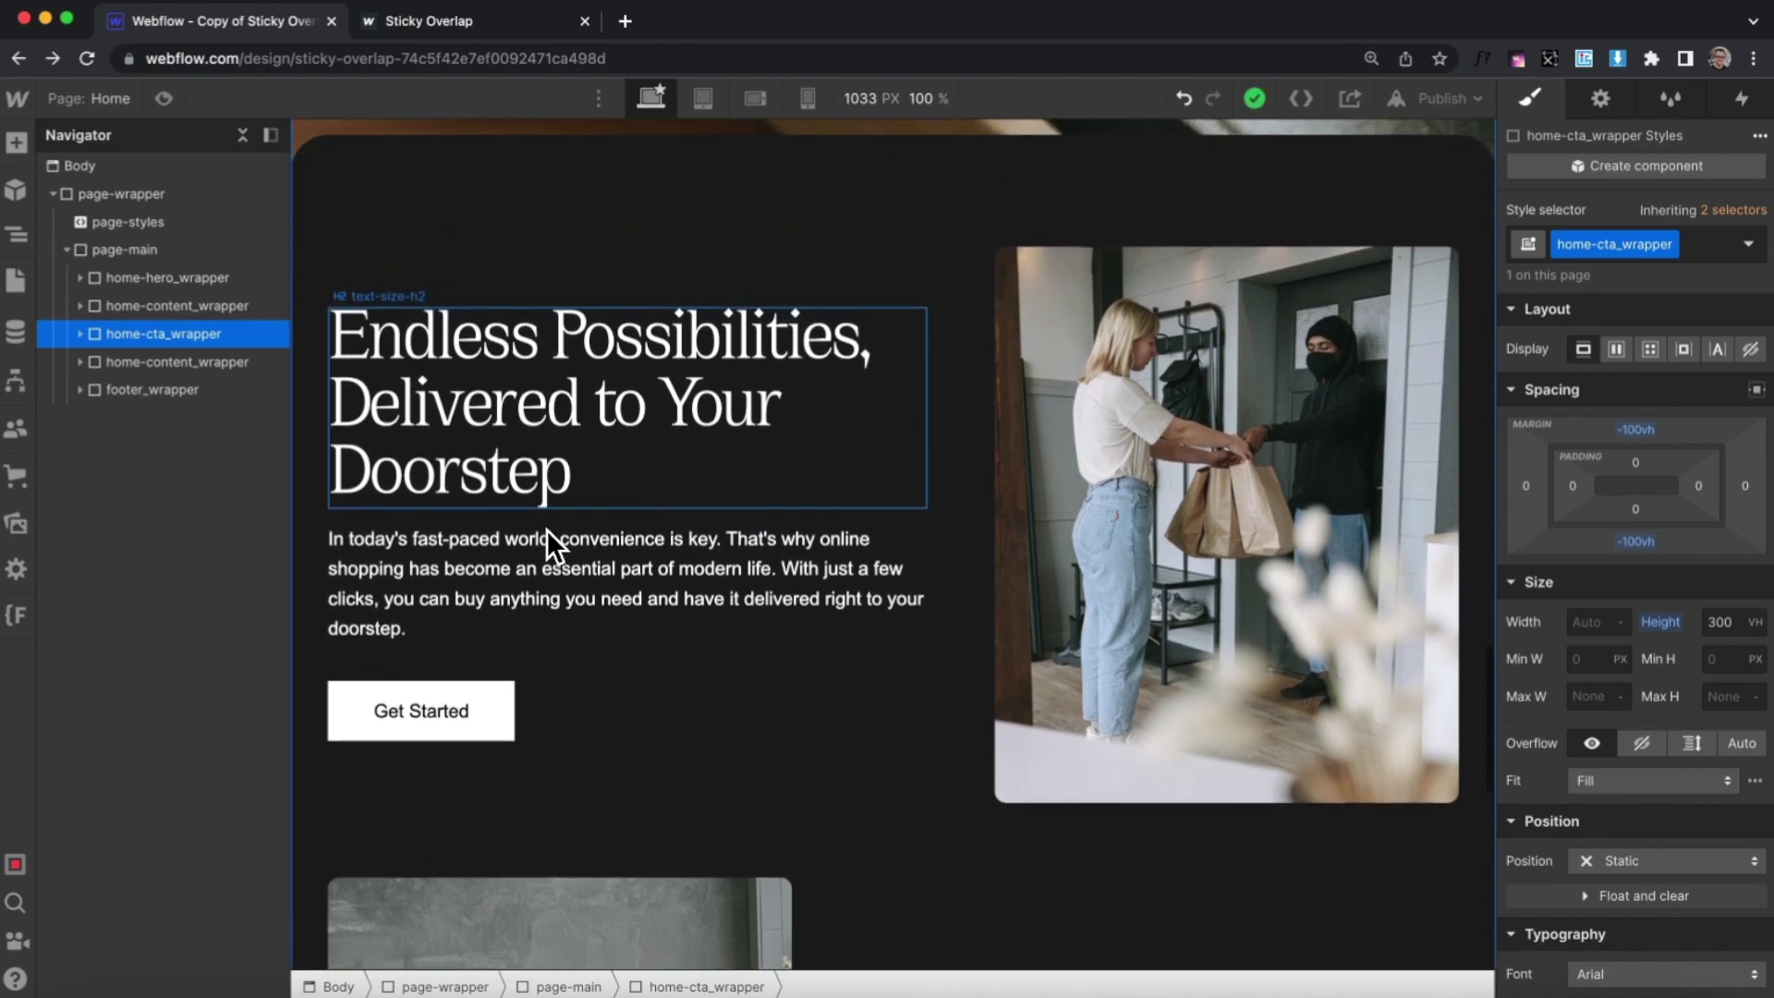
scroll(546, 529, "down", 5)
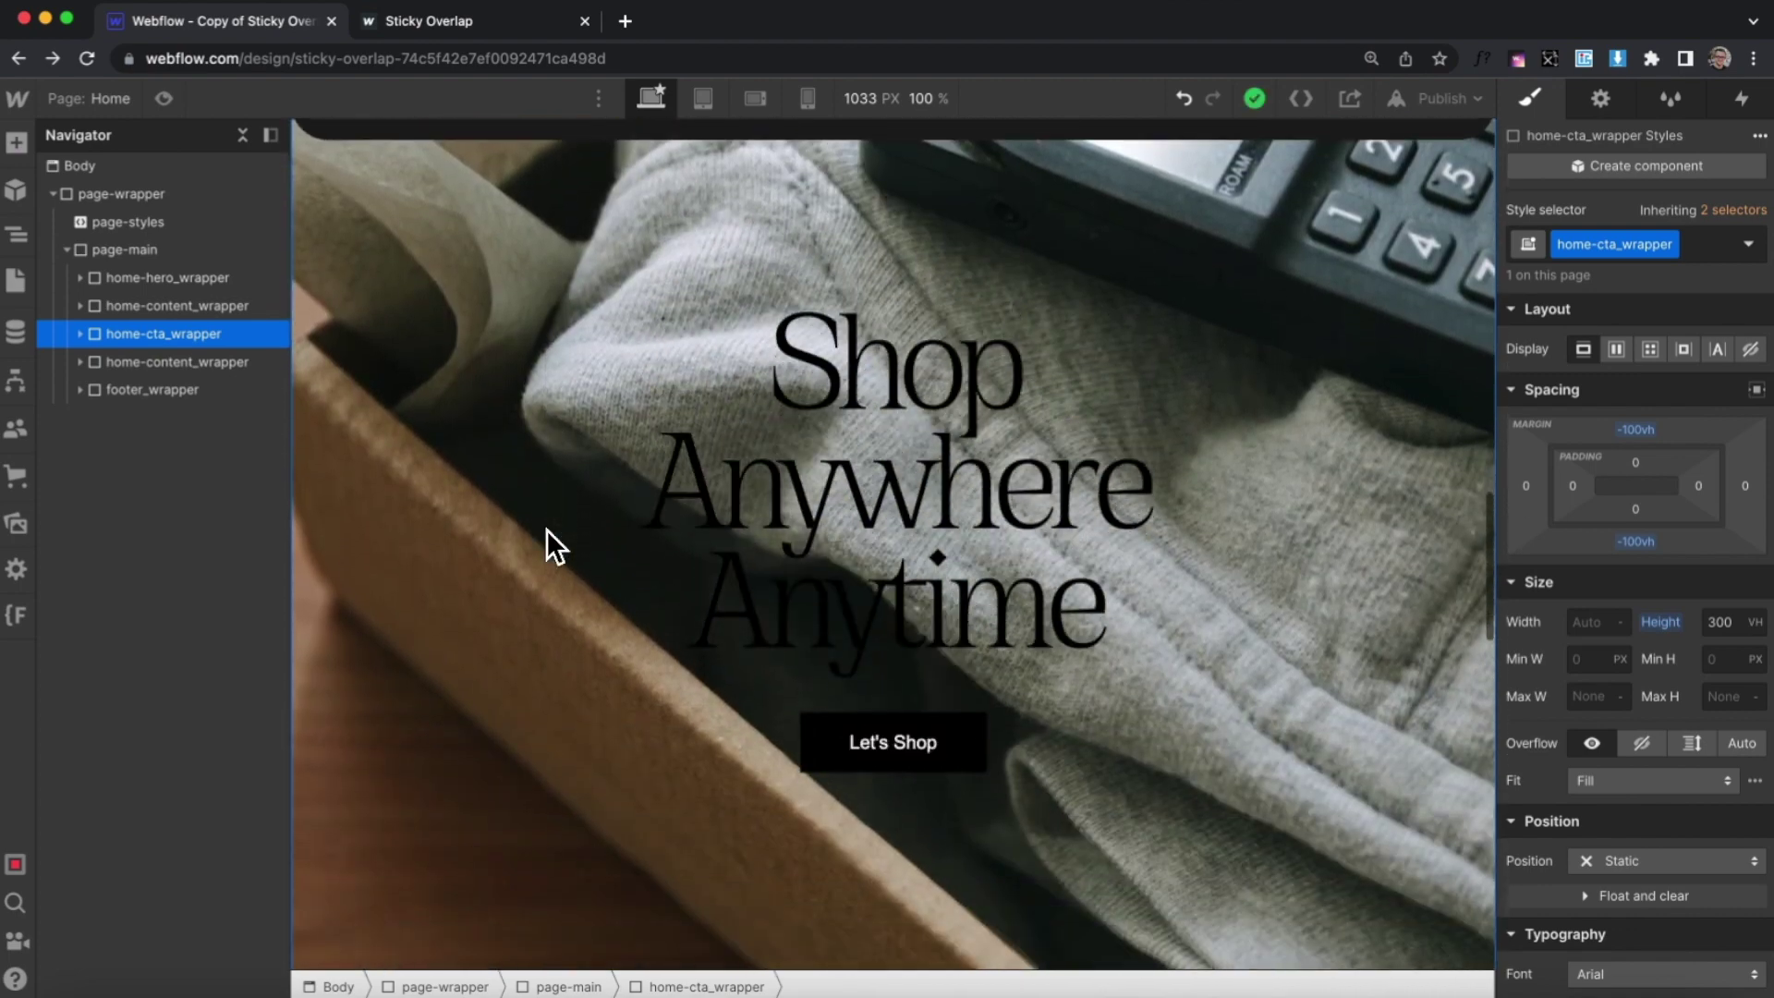
scroll(546, 529, "up", 2)
left_click(331, 480)
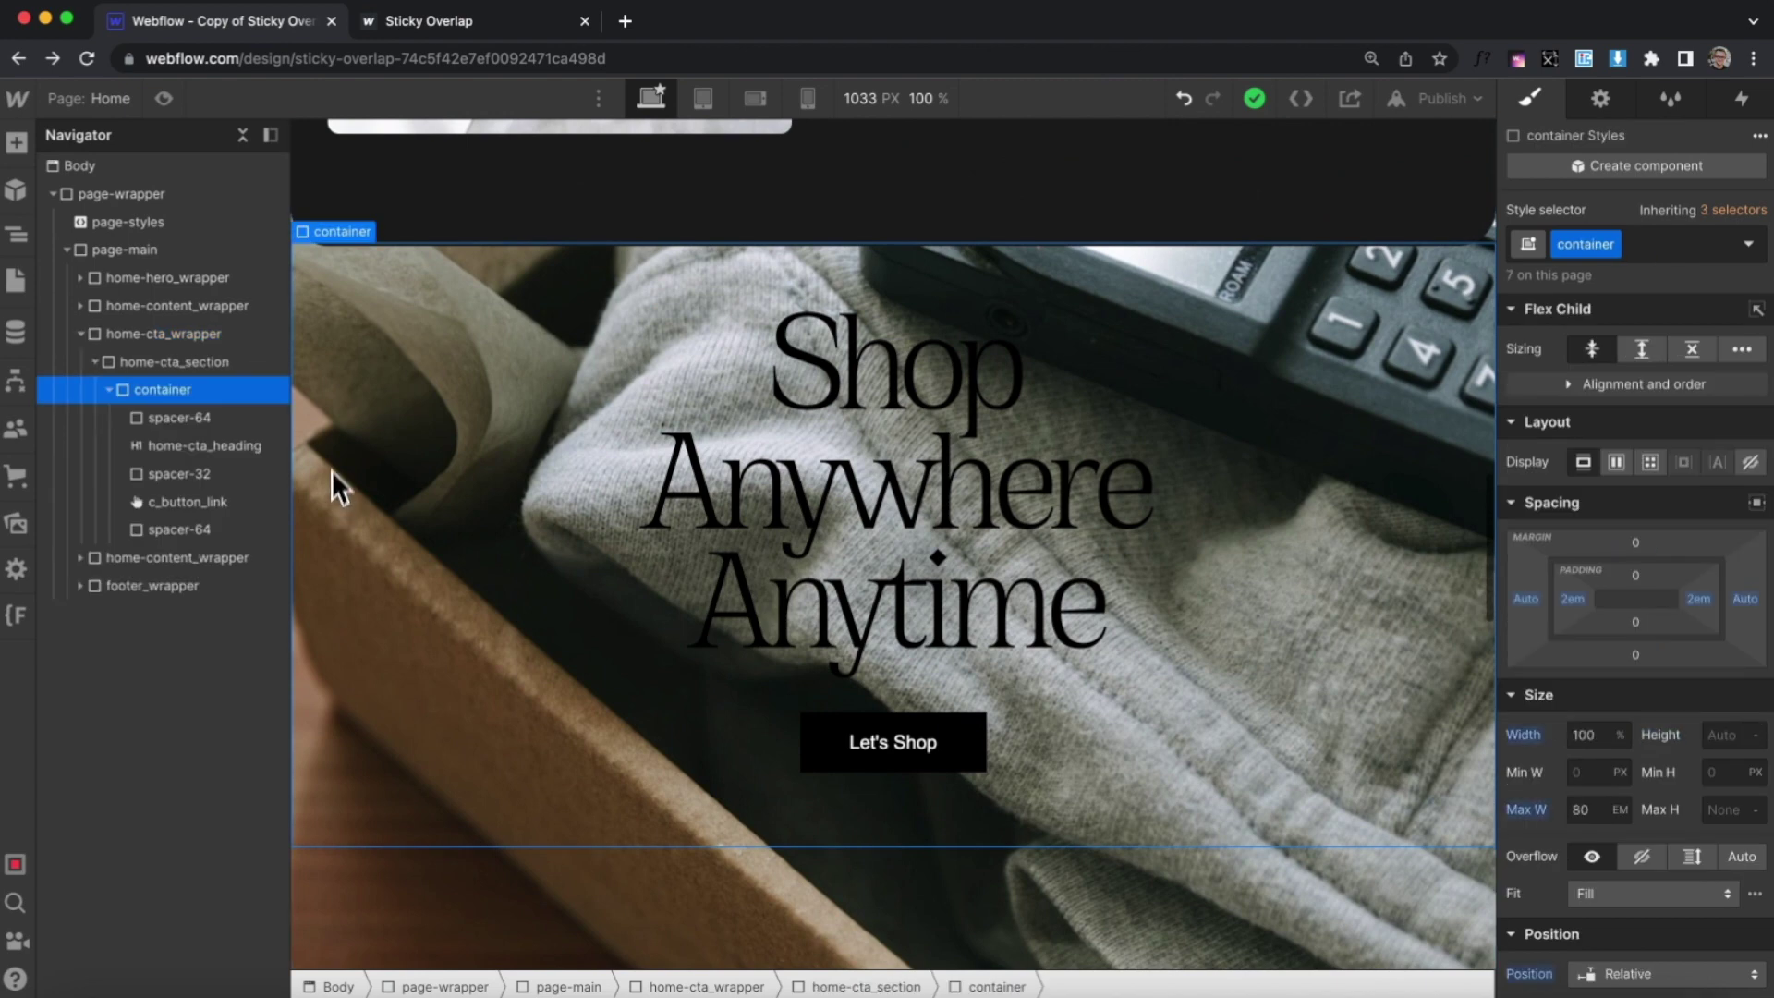
- Give home-cta_section a white background colour
left_click(185, 363)
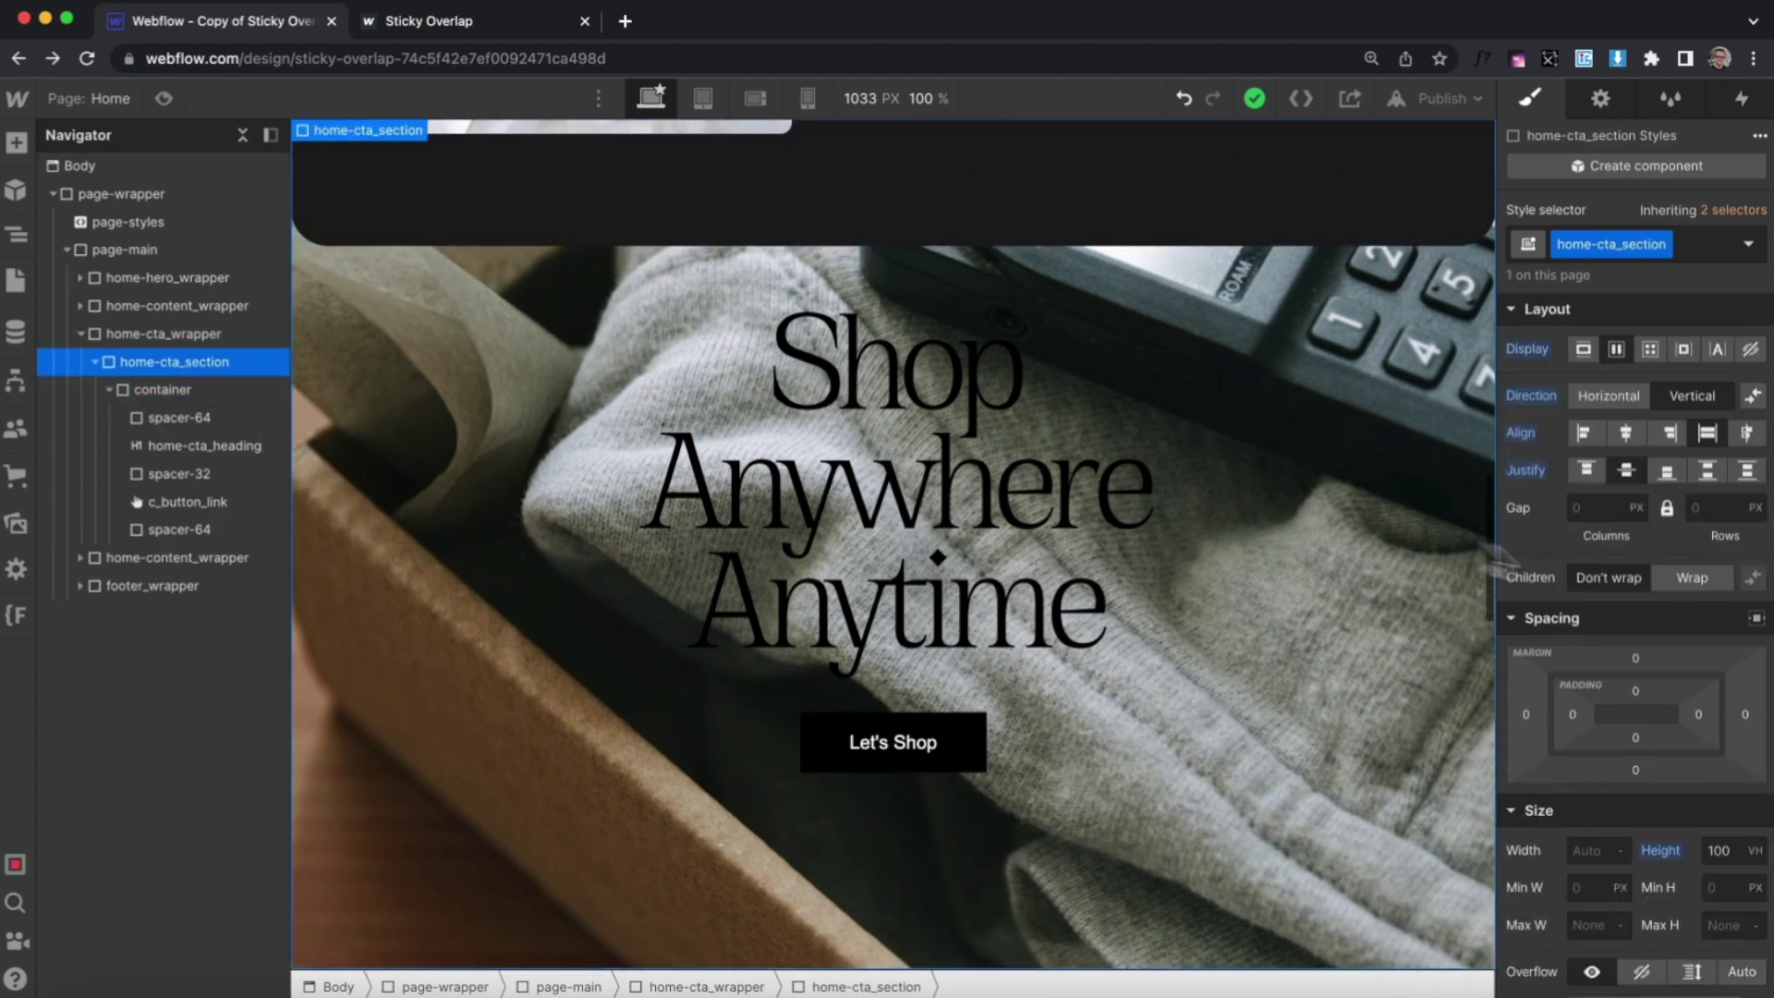
scroll(1632, 618, "down", 10)
scroll(1631, 619, "down", 5)
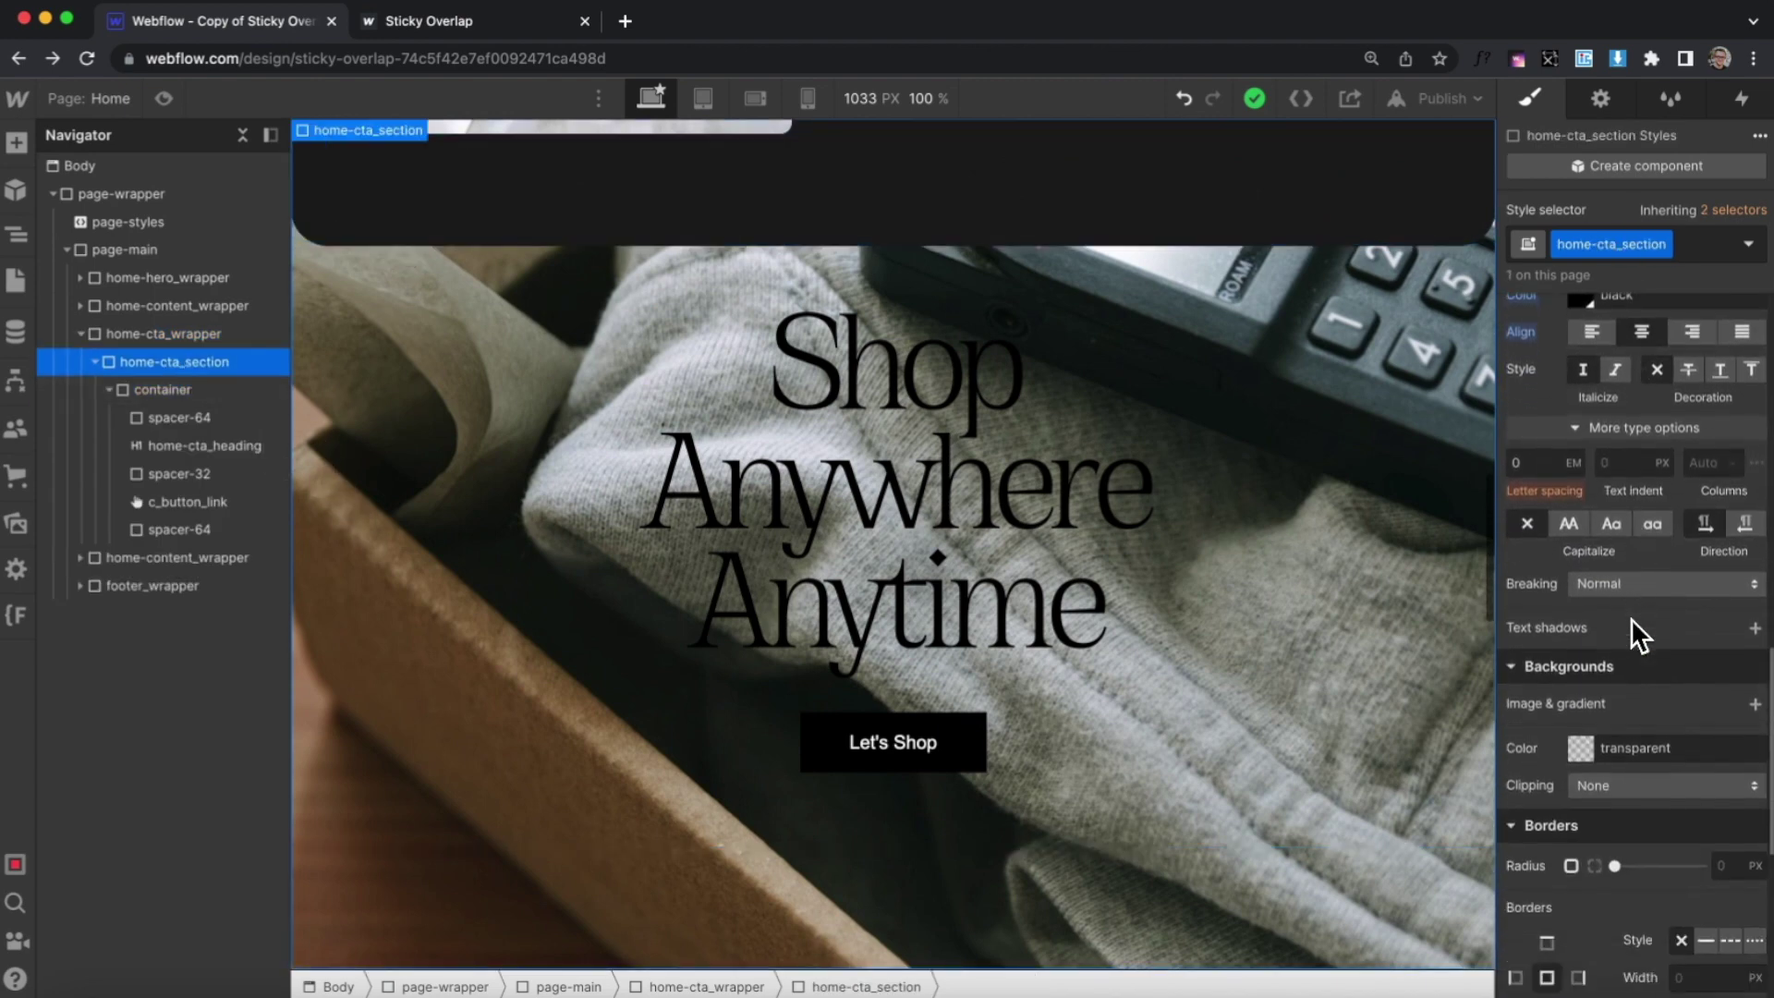
left_click(1579, 722)
left_click(1581, 677)
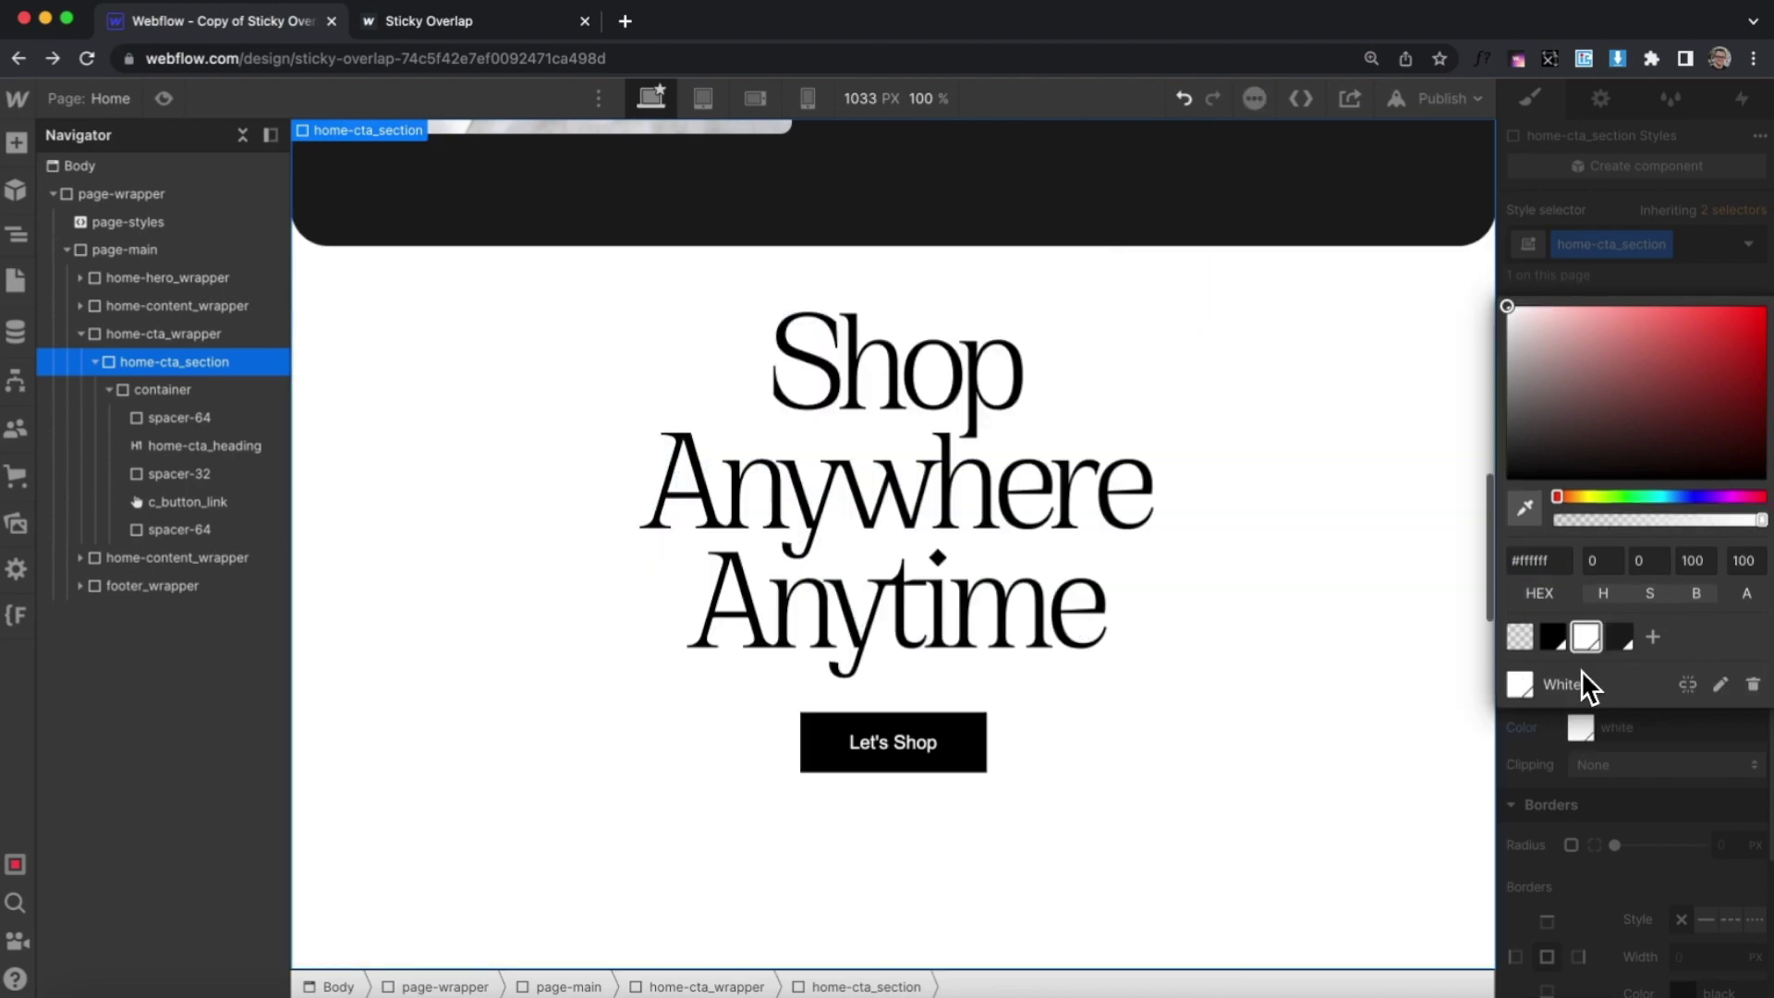
left_click(1581, 728)
- Set home-cta_section blending to Screen and scroll to preview the photo through the heading
scroll(1670, 743, "down", 5)
left_click(1649, 756)
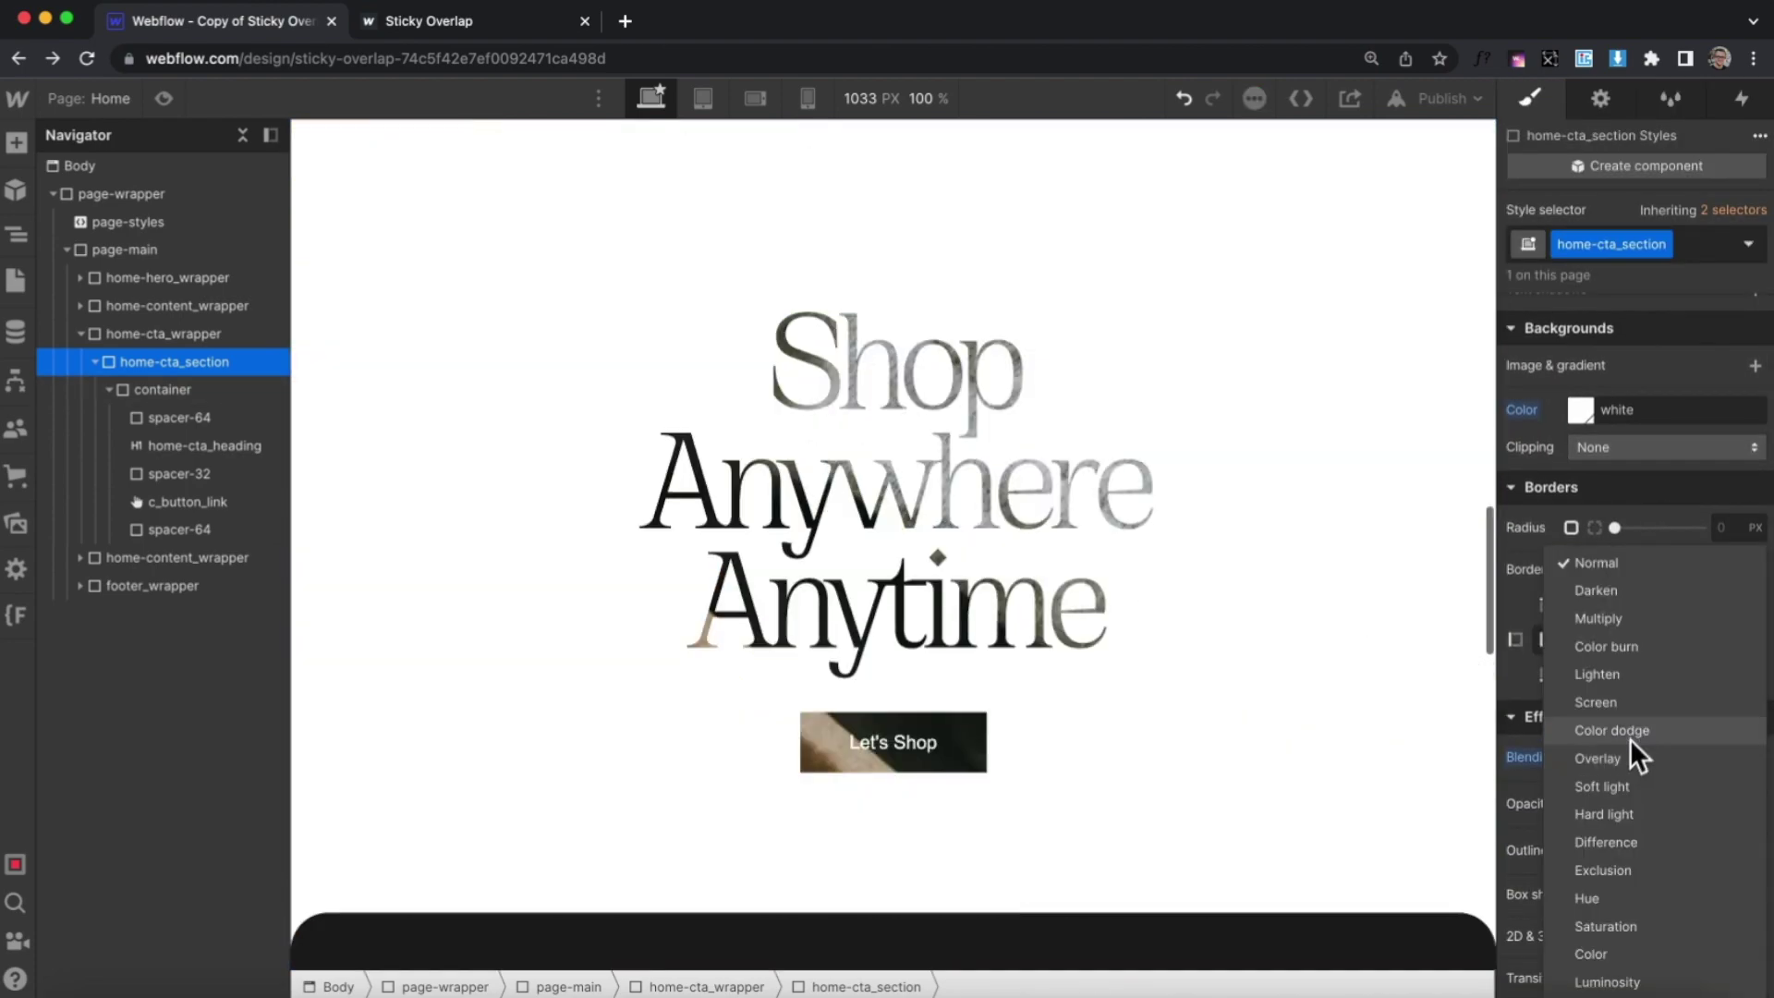
left_click(1622, 699)
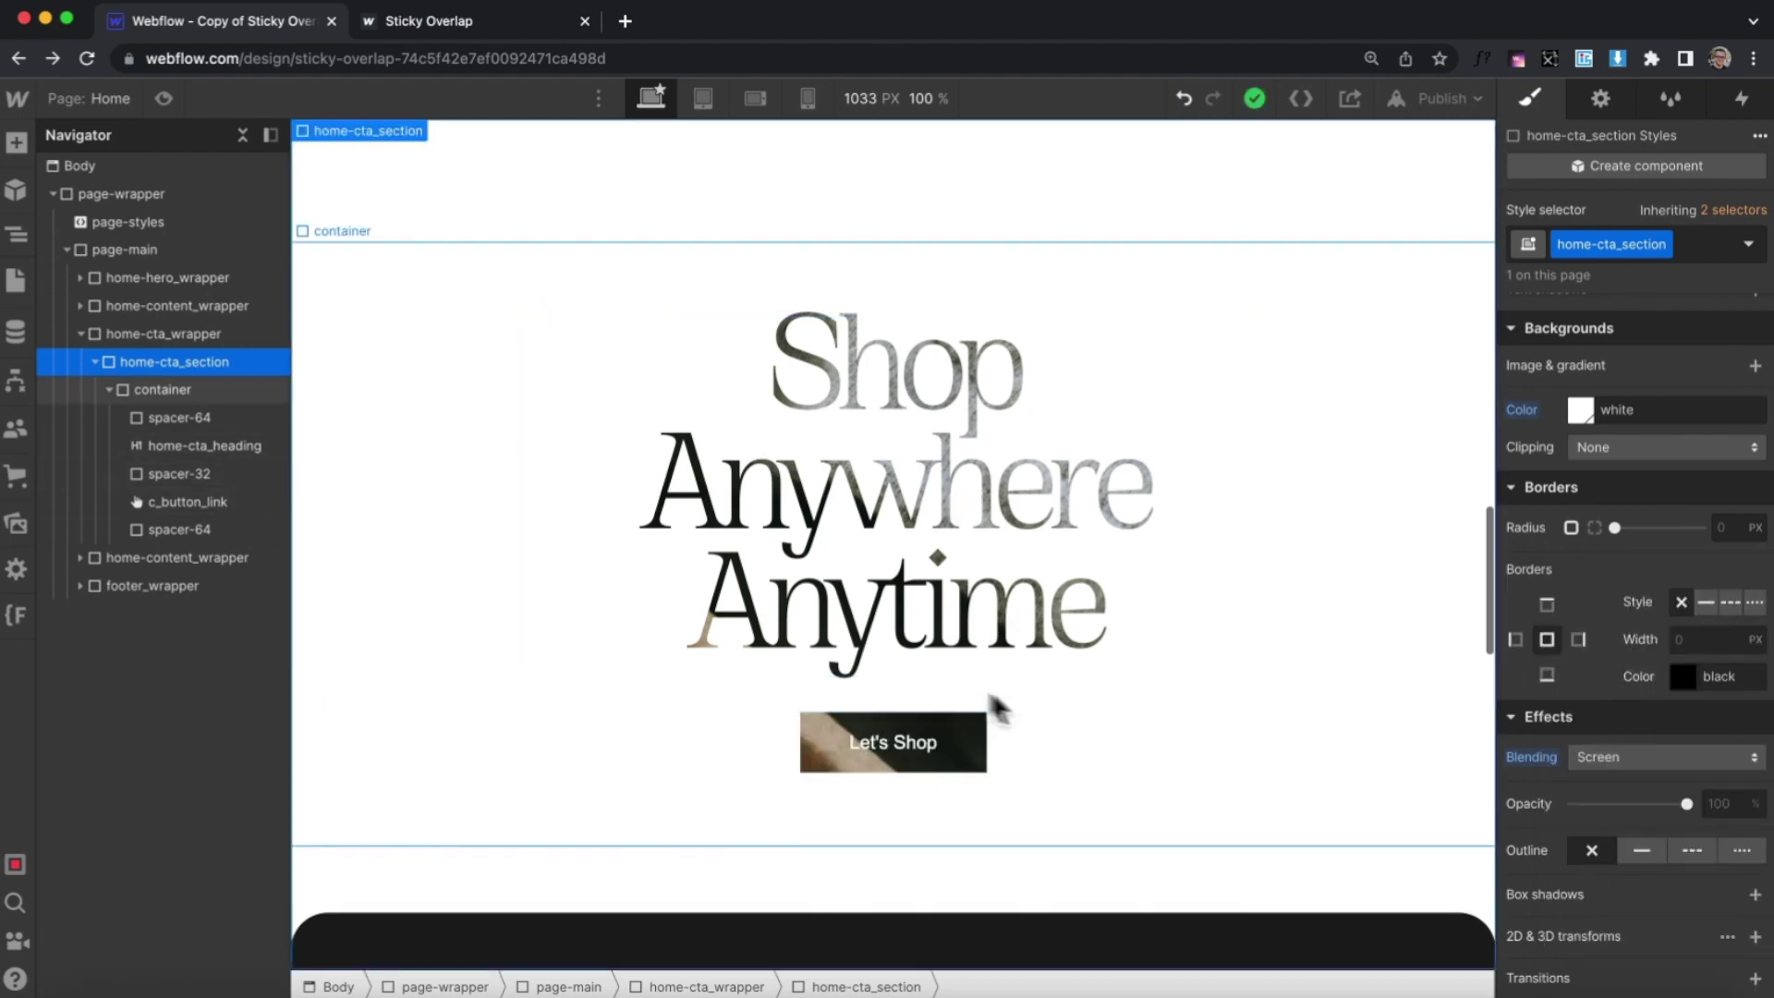
scroll(1194, 488, "up", 5)
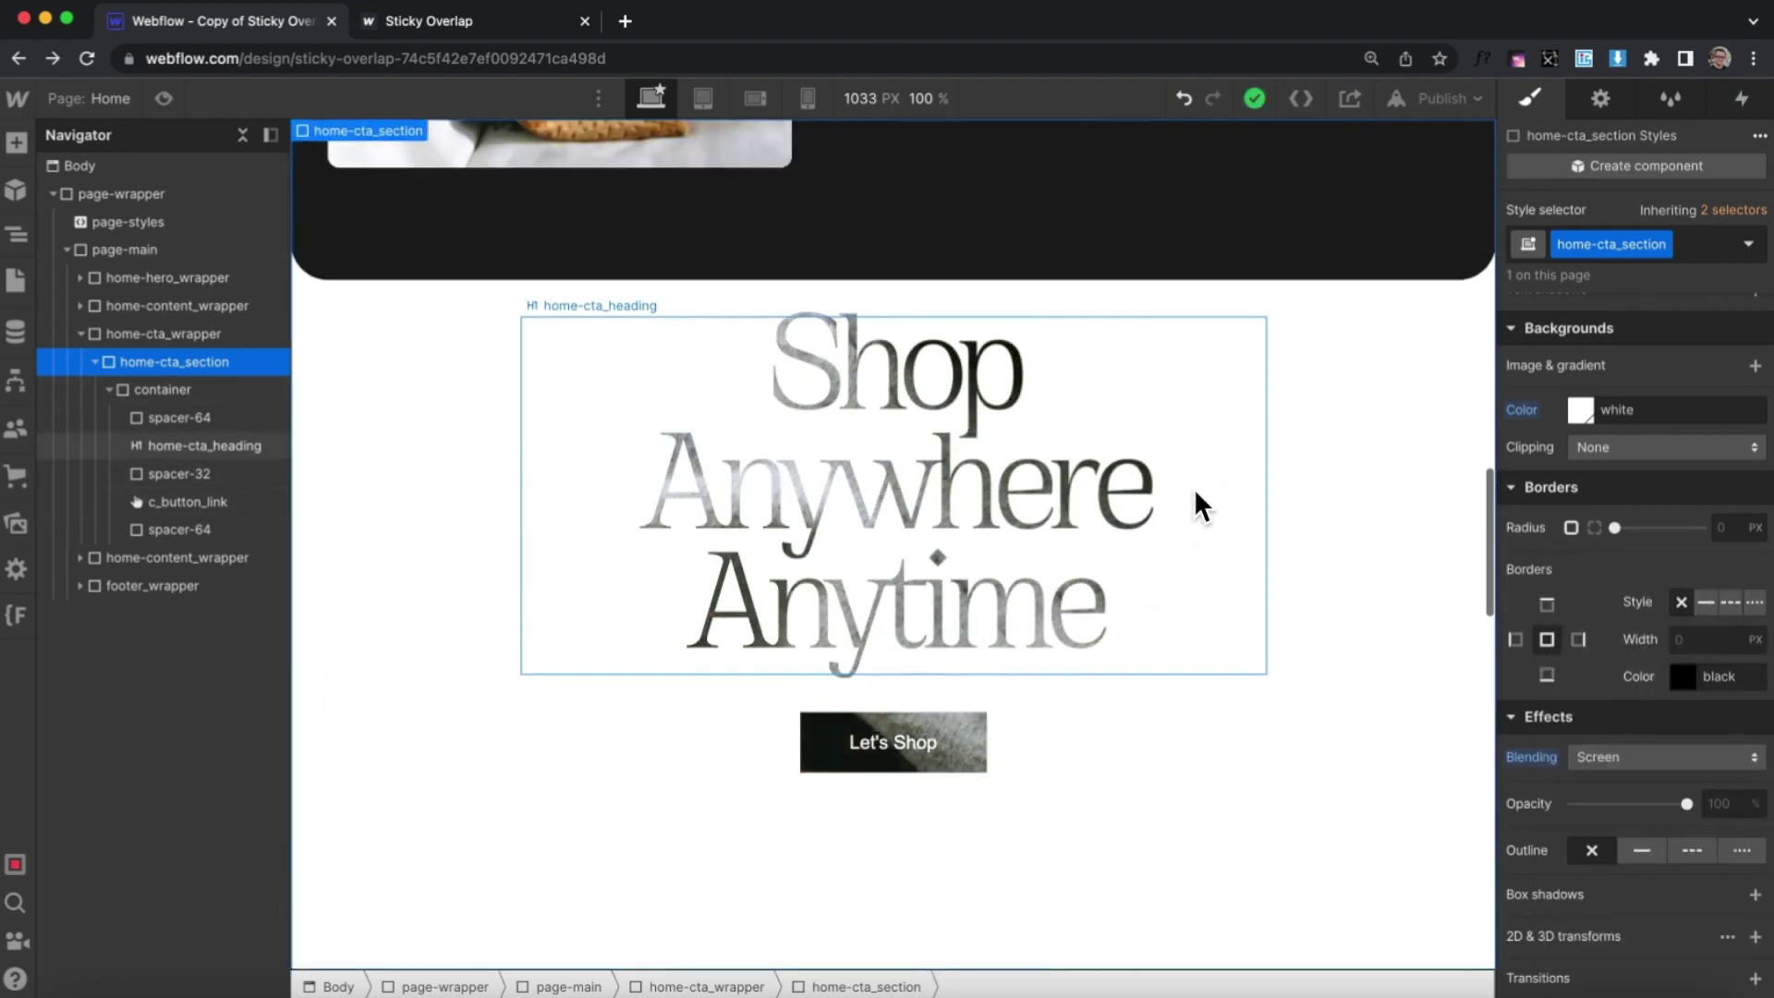
scroll(1194, 488, "up", 4)
scroll(1194, 488, "down", 7)
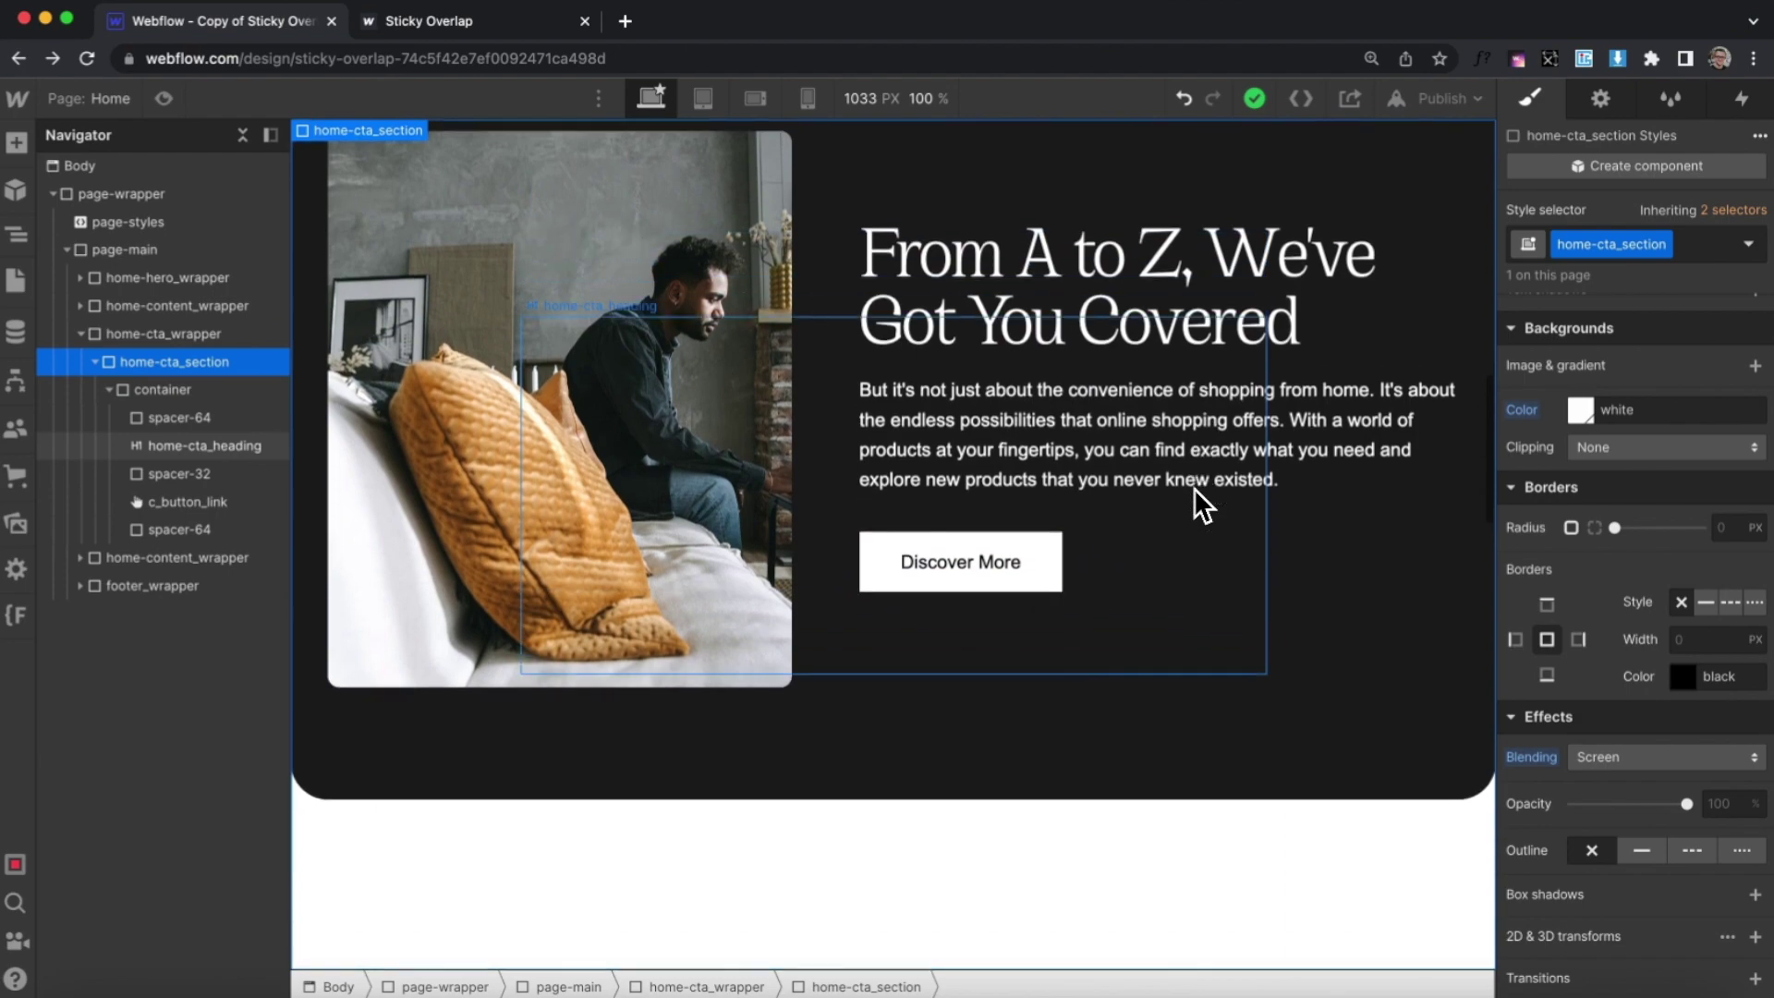
scroll(1194, 492, "down", 10)
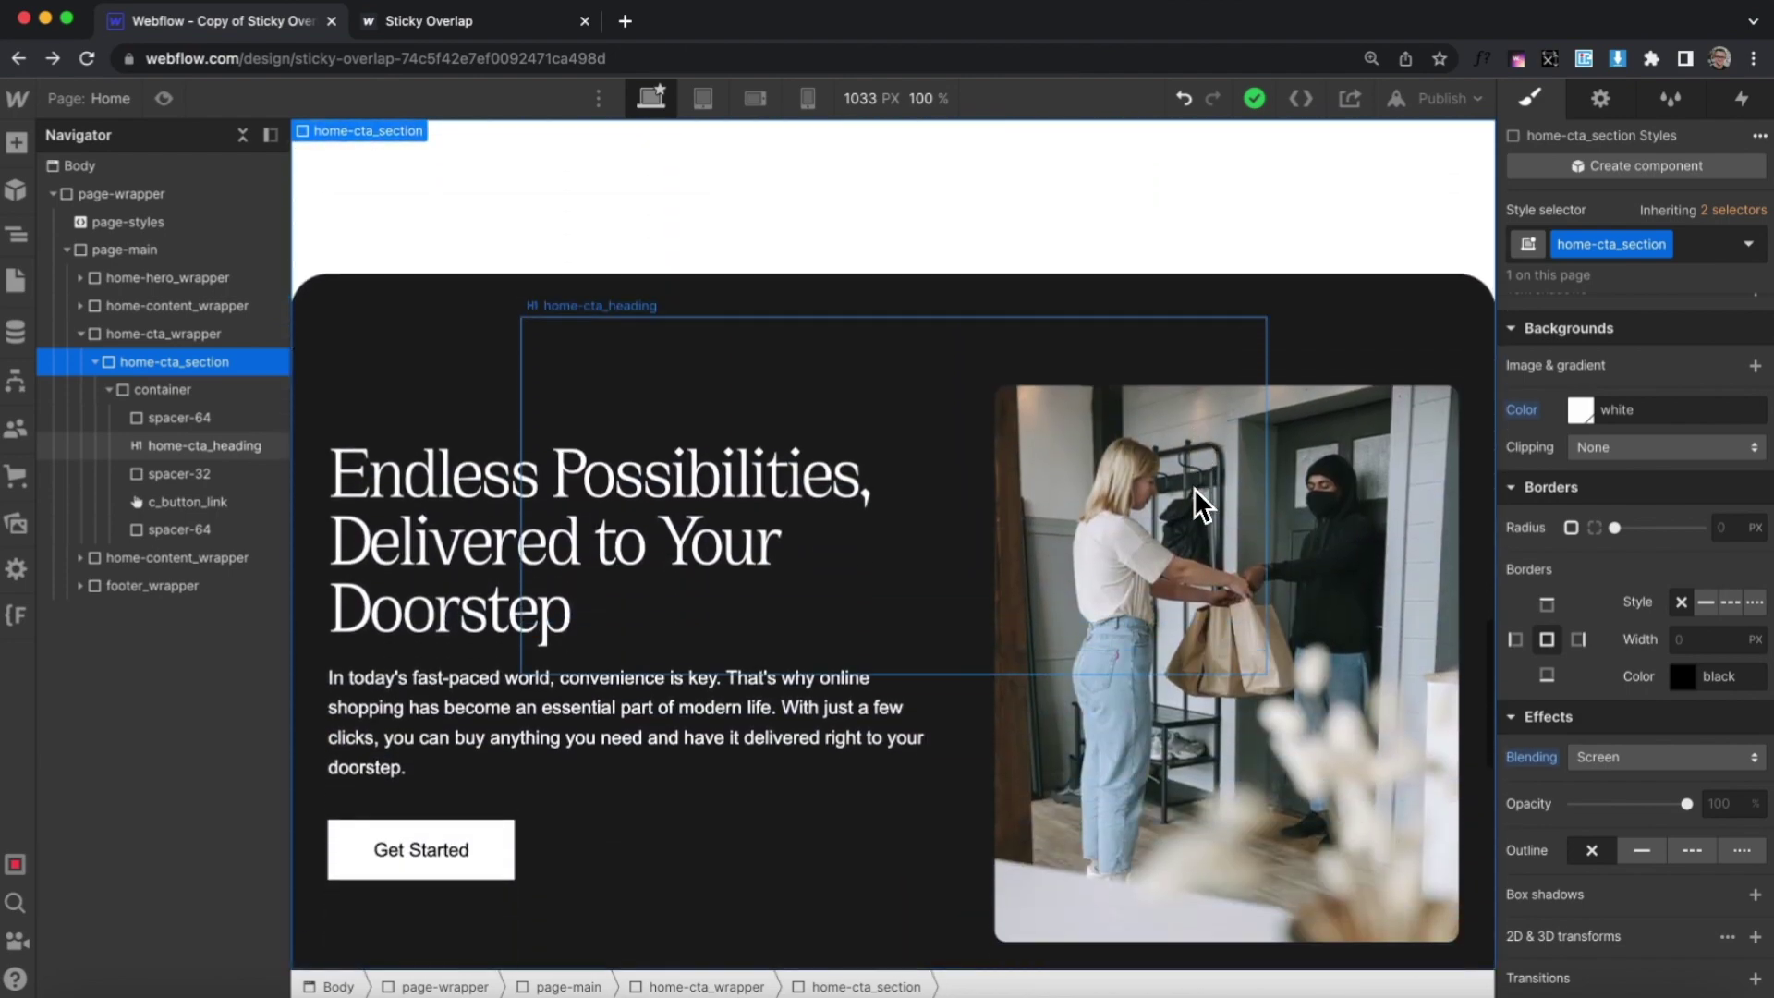
scroll(1194, 488, "up", 6)
scroll(1194, 488, "down", 5)
scroll(1193, 488, "up", 5)
scroll(1194, 488, "down", 15)
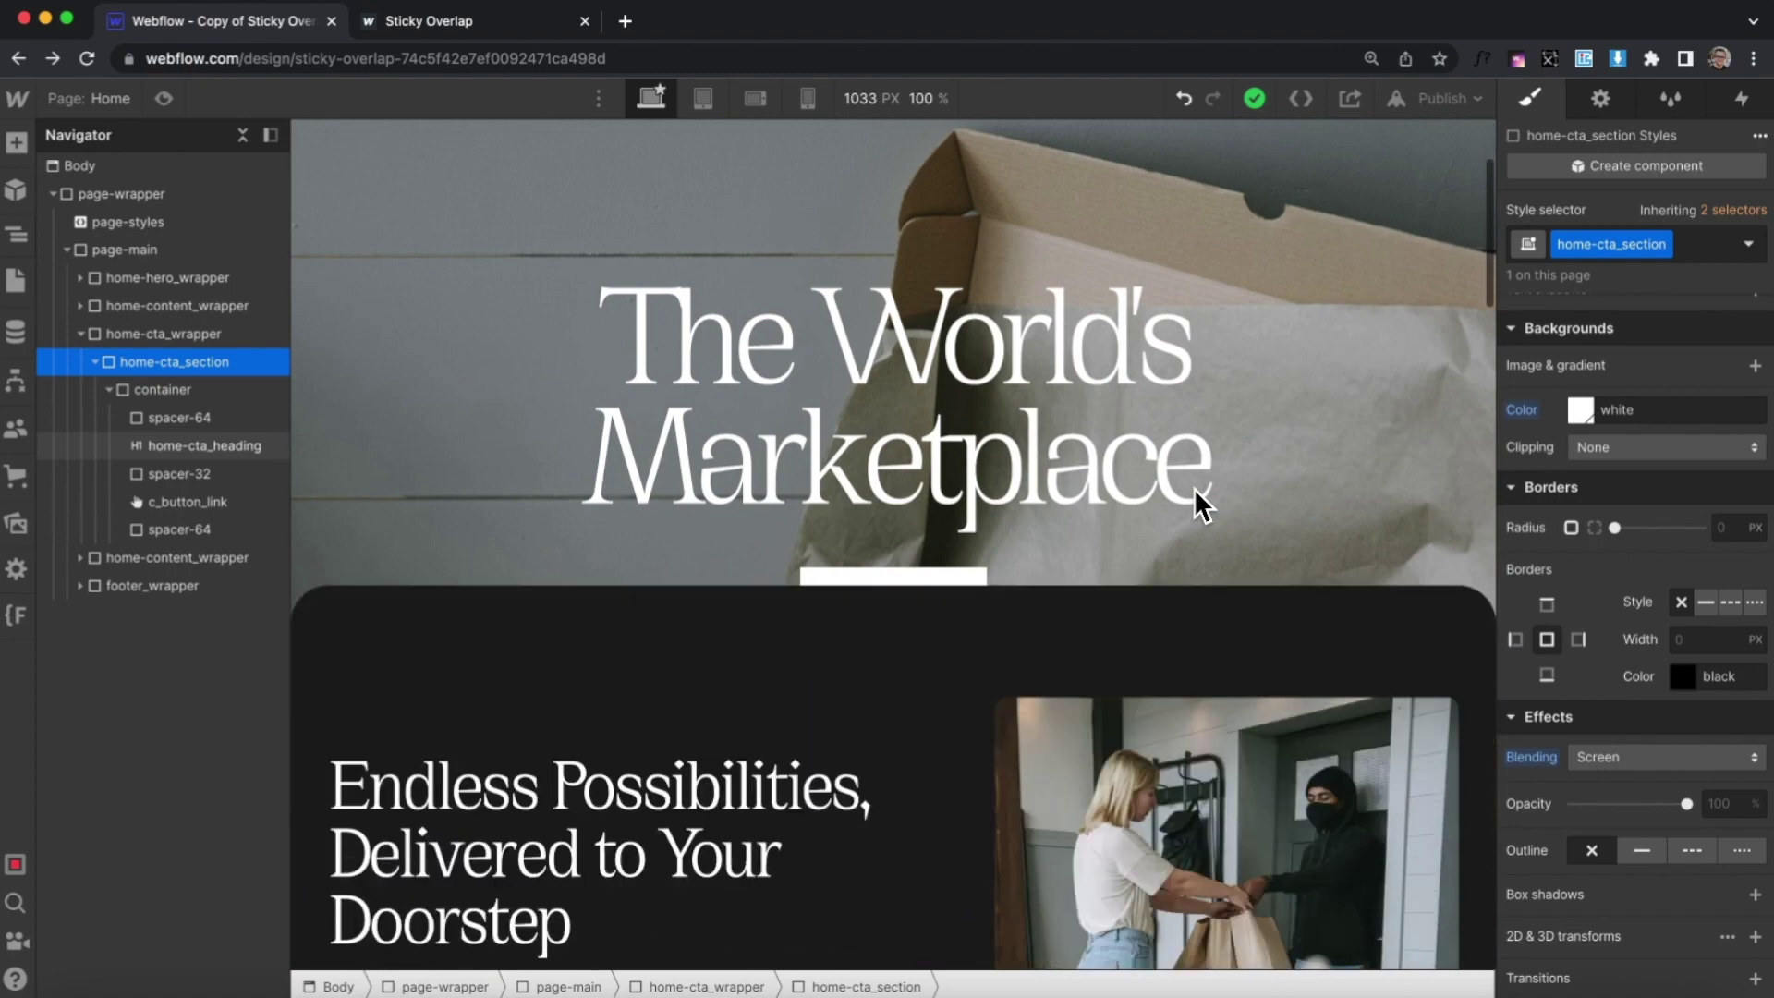
scroll(1193, 488, "down", 15)
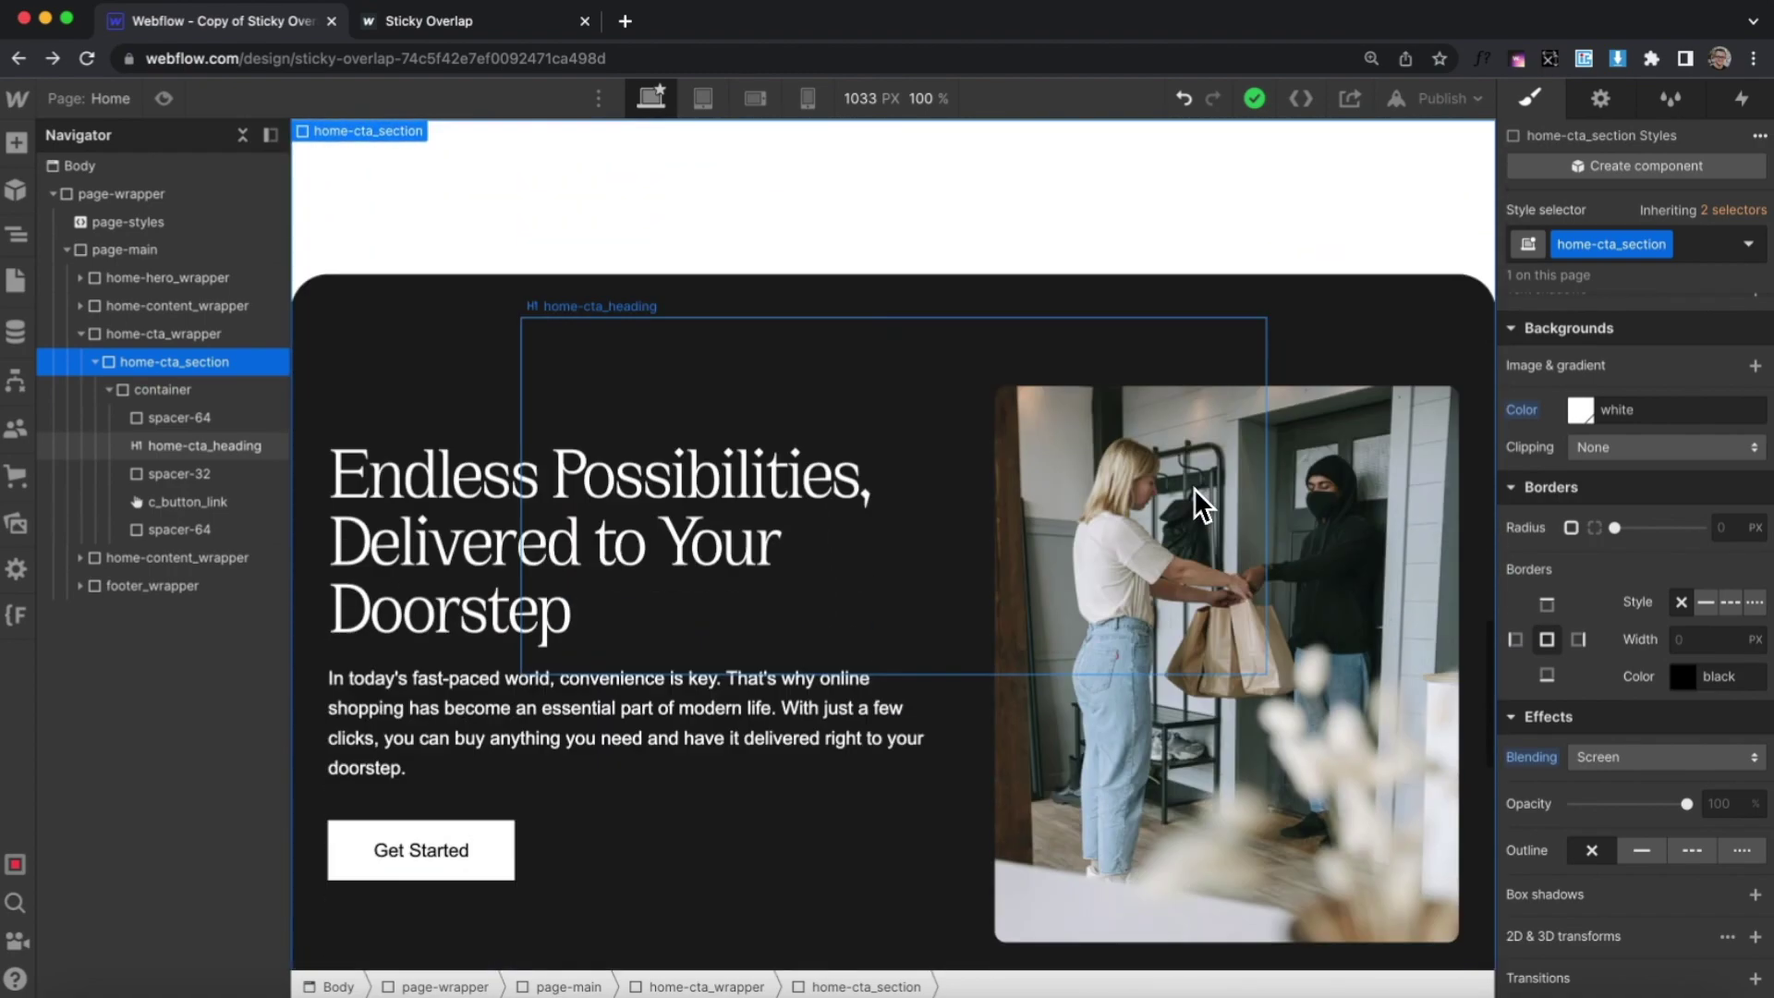